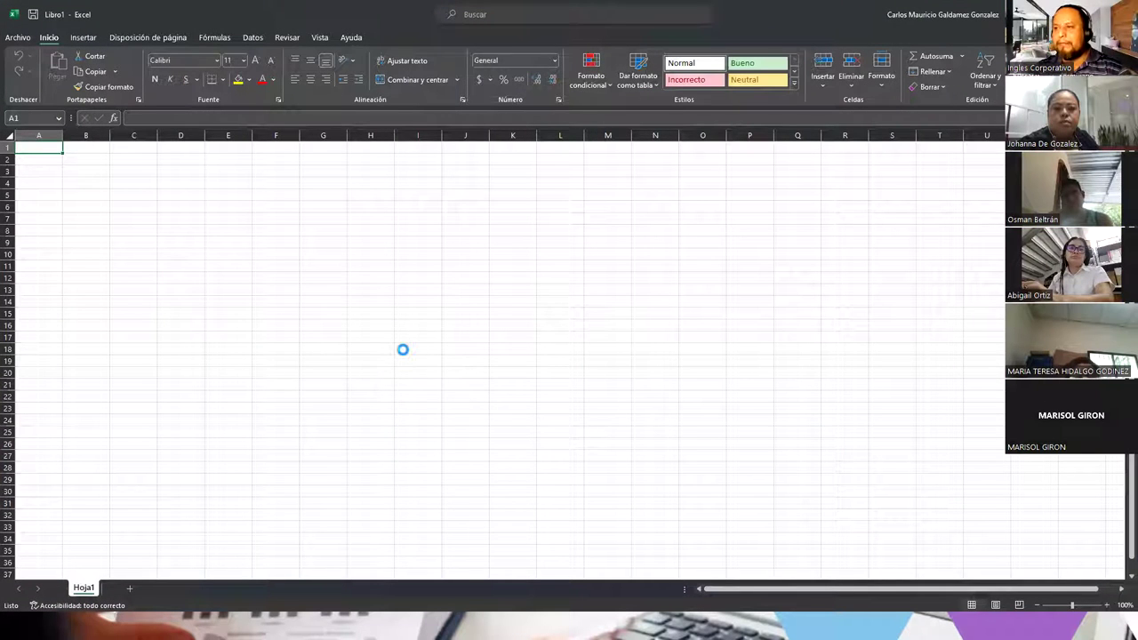
Step: Enter the label 'Ingrese un numero' in B4 and autofit column B to its width
{"action": "scroll", "coordinate": [401, 348], "scroll_direction": "up", "scroll_amount": 7, "text": "ctrl"}
{"action": "left_click", "coordinate": [254, 240]}
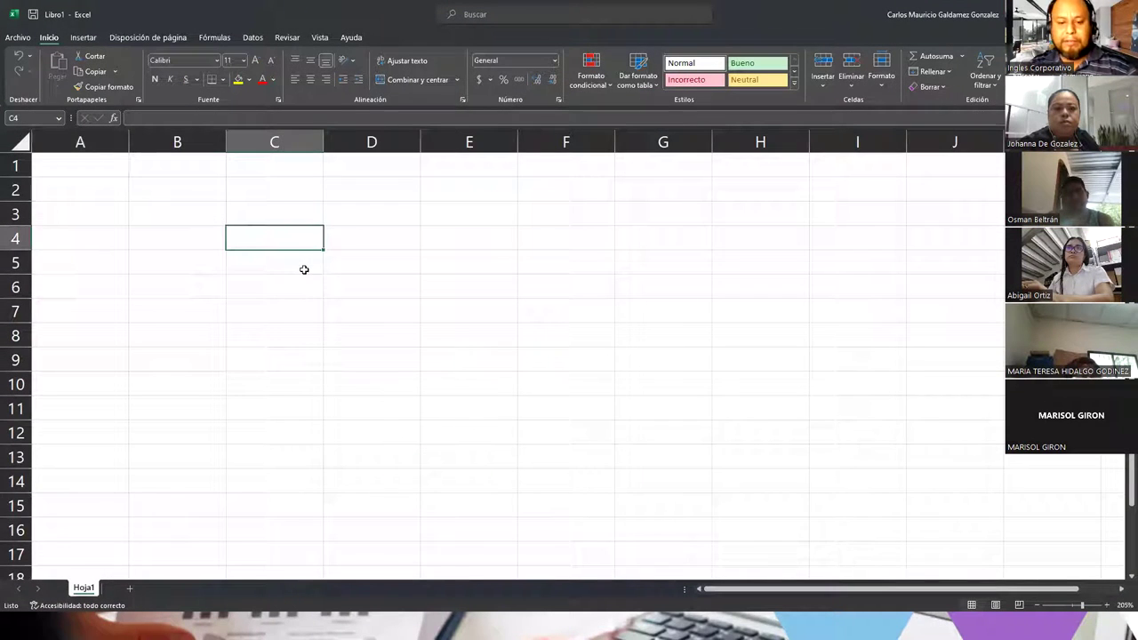
{"action": "left_click", "coordinate": [202, 237]}
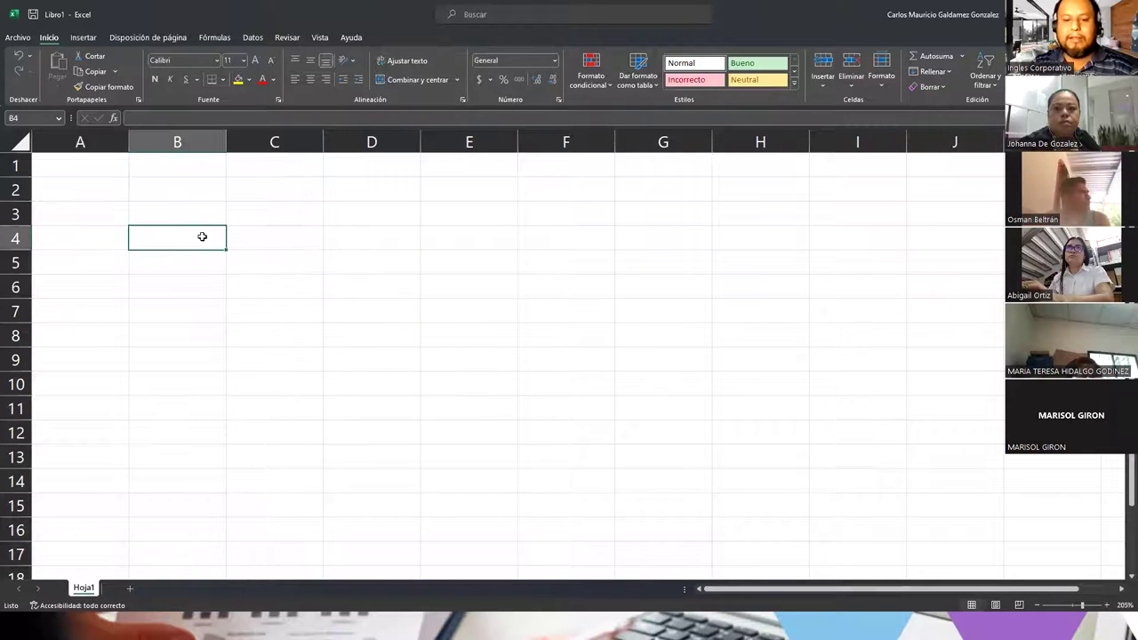
{"action": "type", "text": "In"}
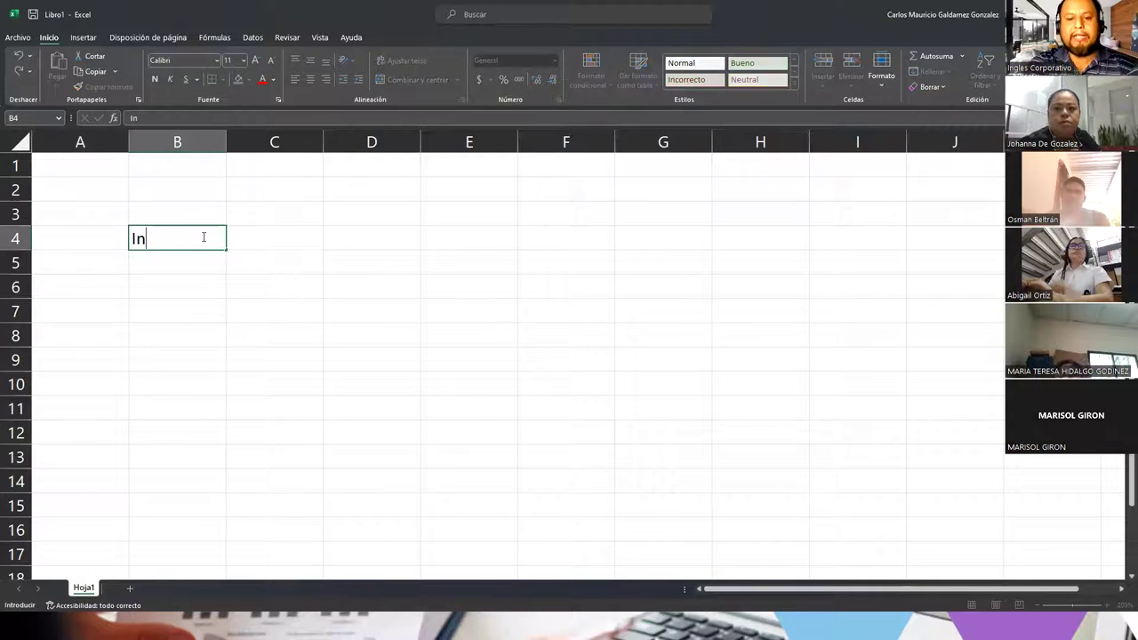
{"action": "type", "text": "grese un numero"}
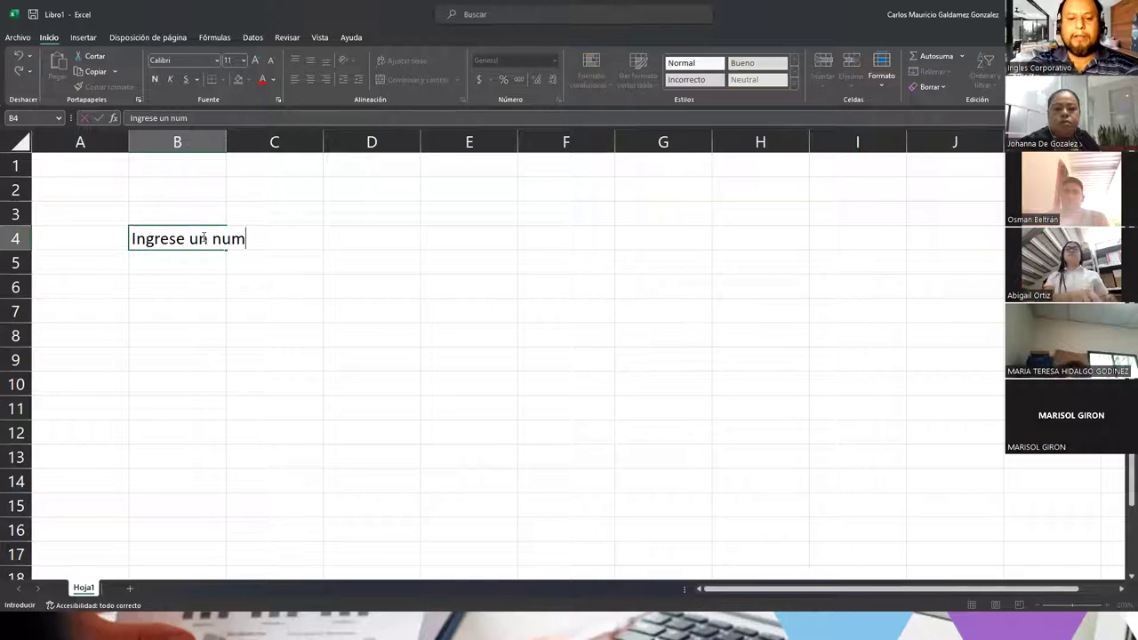
{"action": "key", "text": "Tab"}
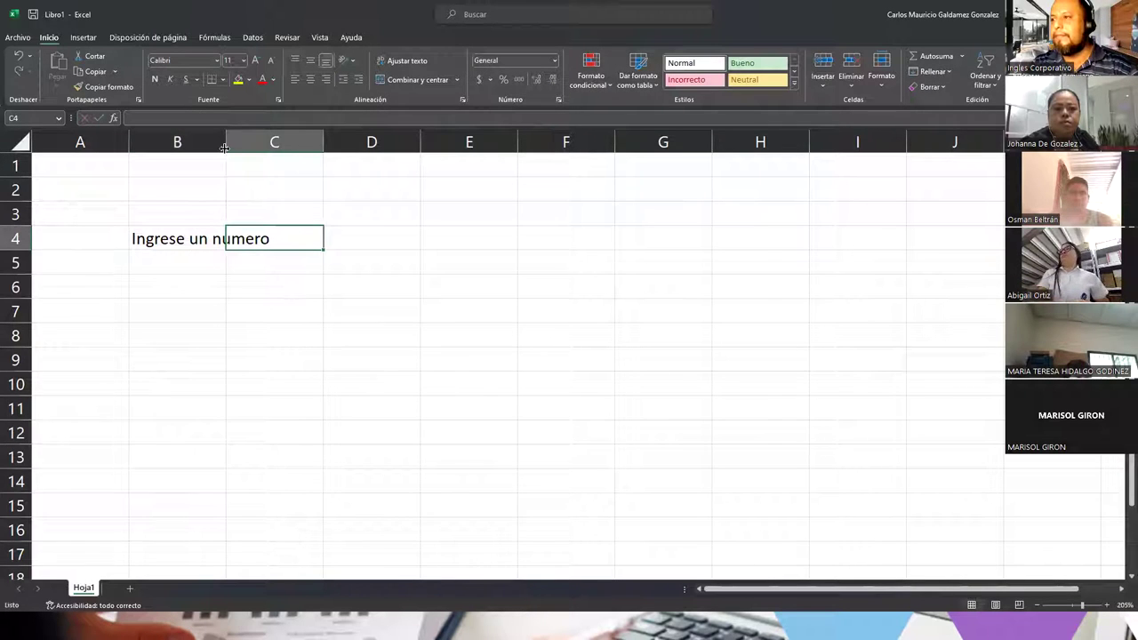
{"action": "double_click", "coordinate": [226, 147]}
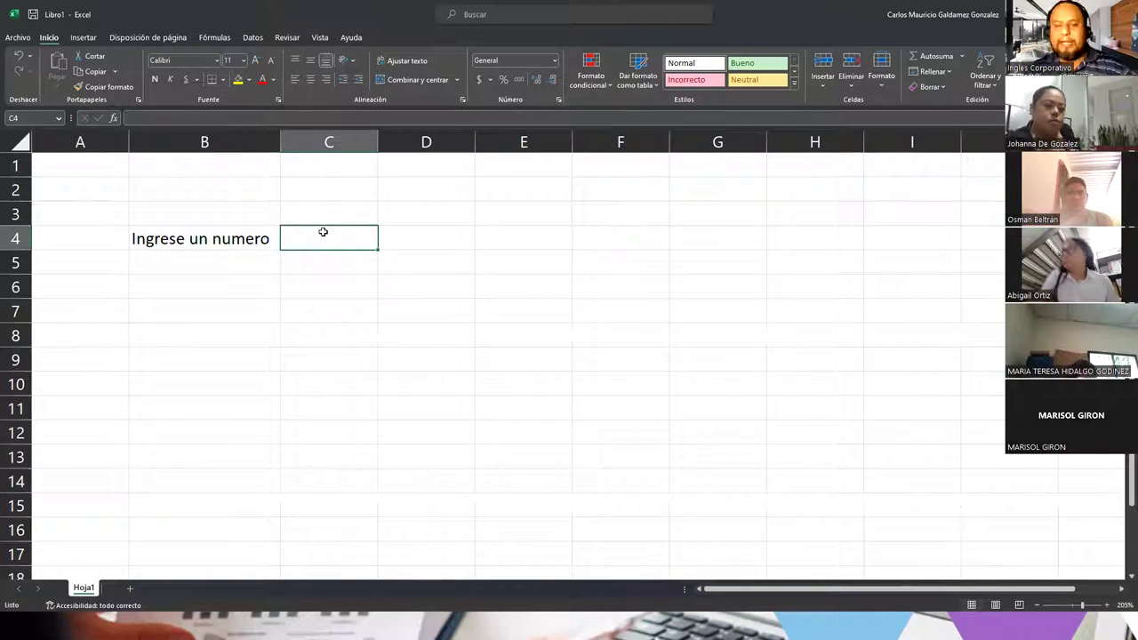
{"action": "left_click", "coordinate": [248, 40]}
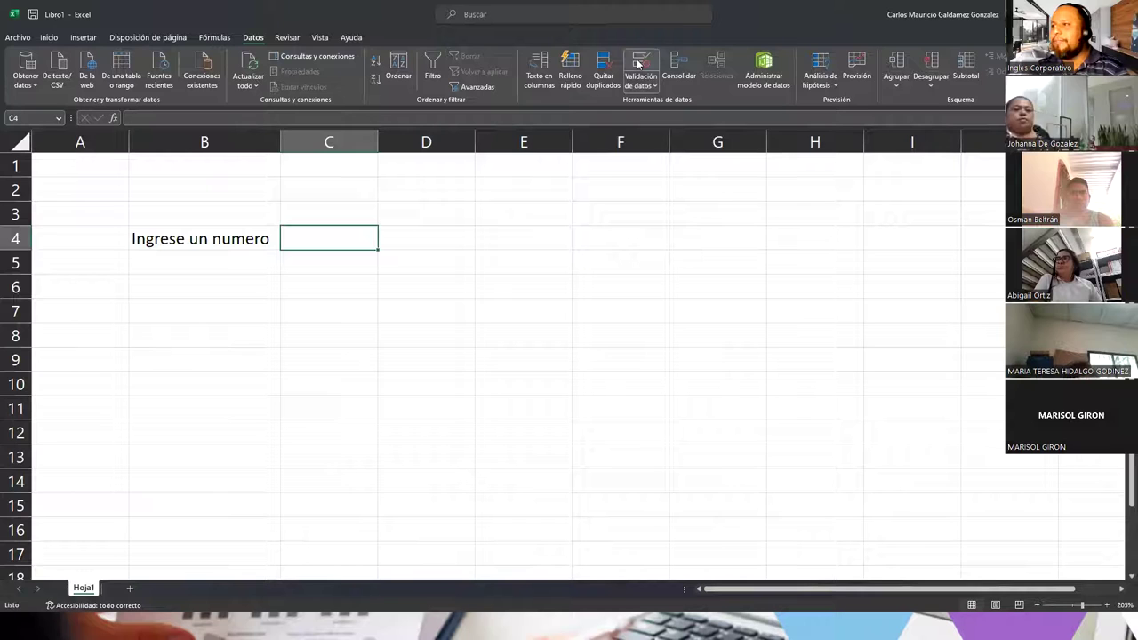
{"action": "left_click", "coordinate": [16, 38]}
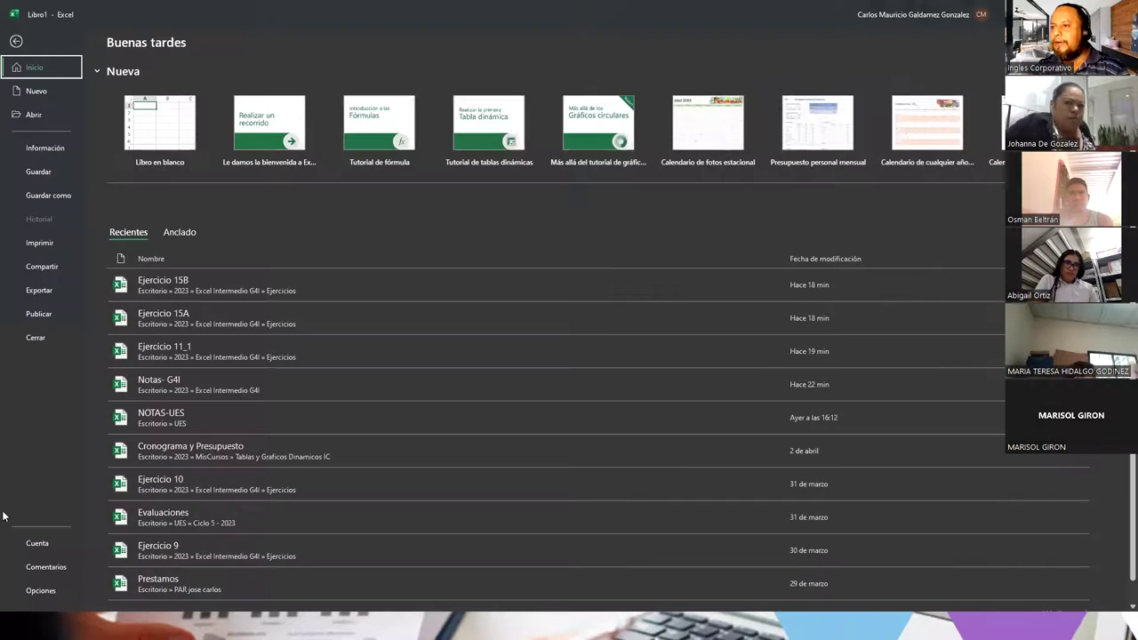
{"action": "left_click", "coordinate": [40, 590]}
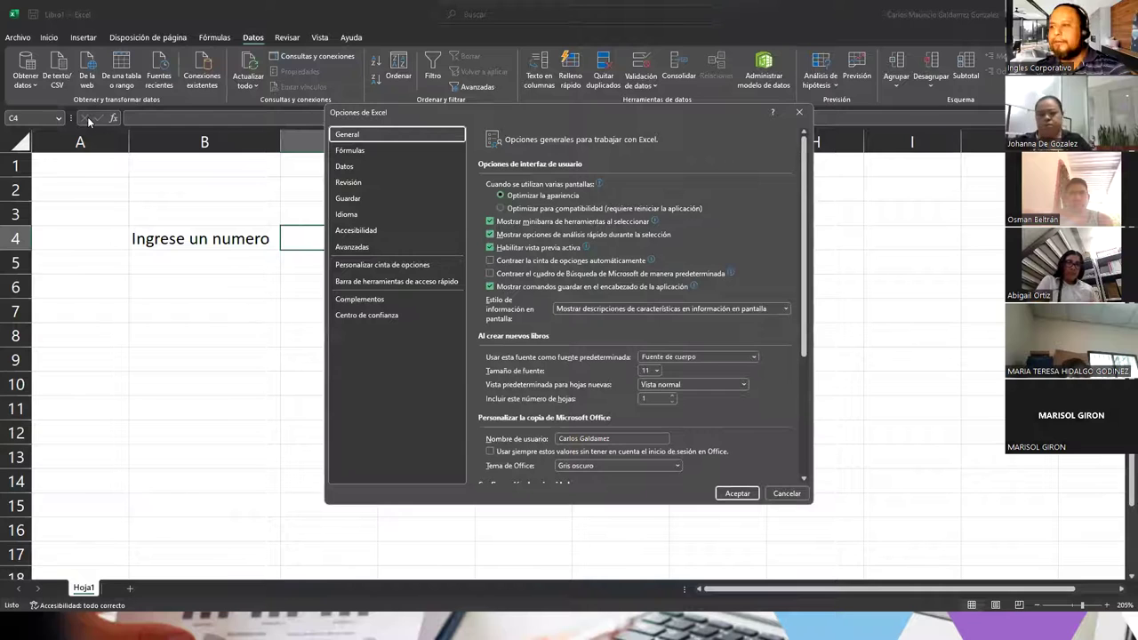
{"action": "key", "text": "Return"}
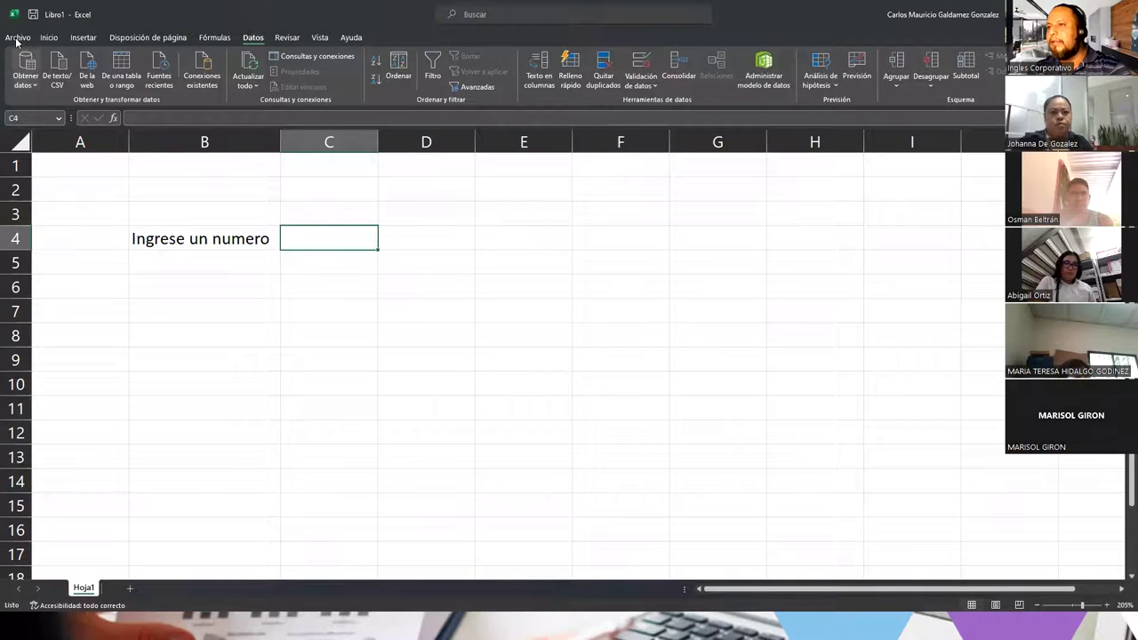
{"action": "left_click", "coordinate": [17, 39]}
{"action": "left_click", "coordinate": [47, 545]}
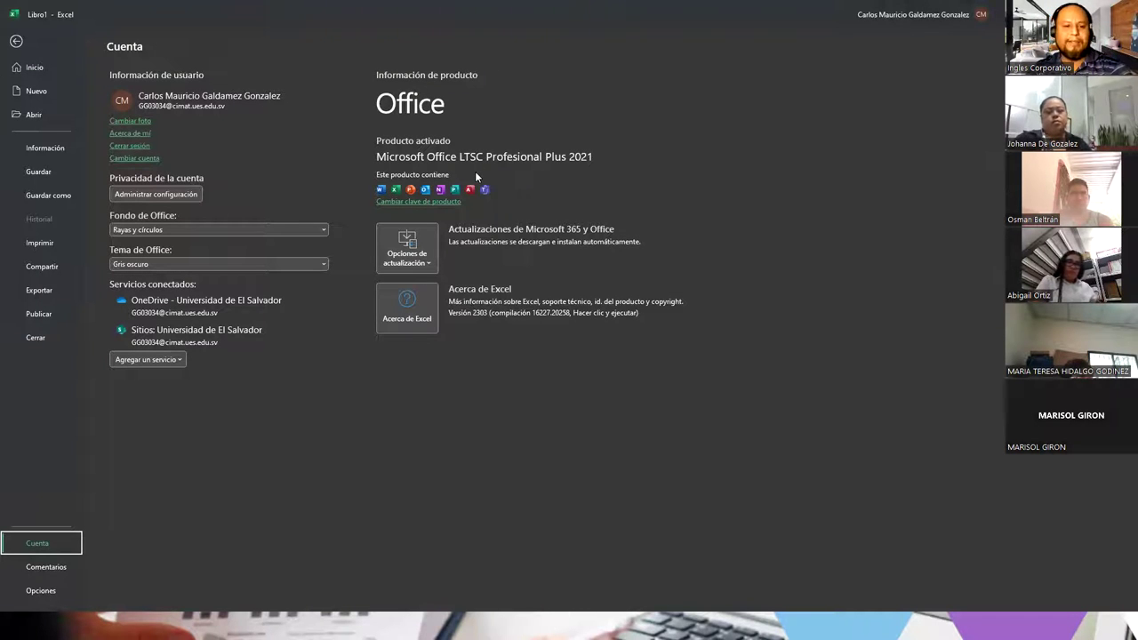
{"action": "key", "text": "Escape"}
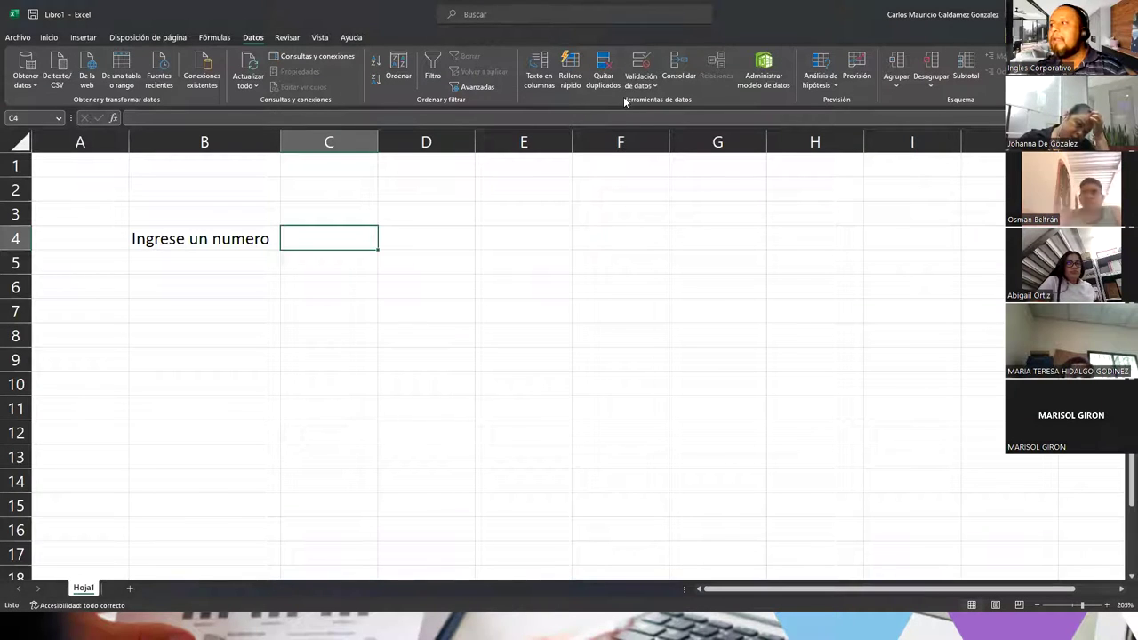
Step: Give C4 a validation rule of Número entero, entre, minimum 50 and maximum 100
{"action": "left_click", "coordinate": [633, 66]}
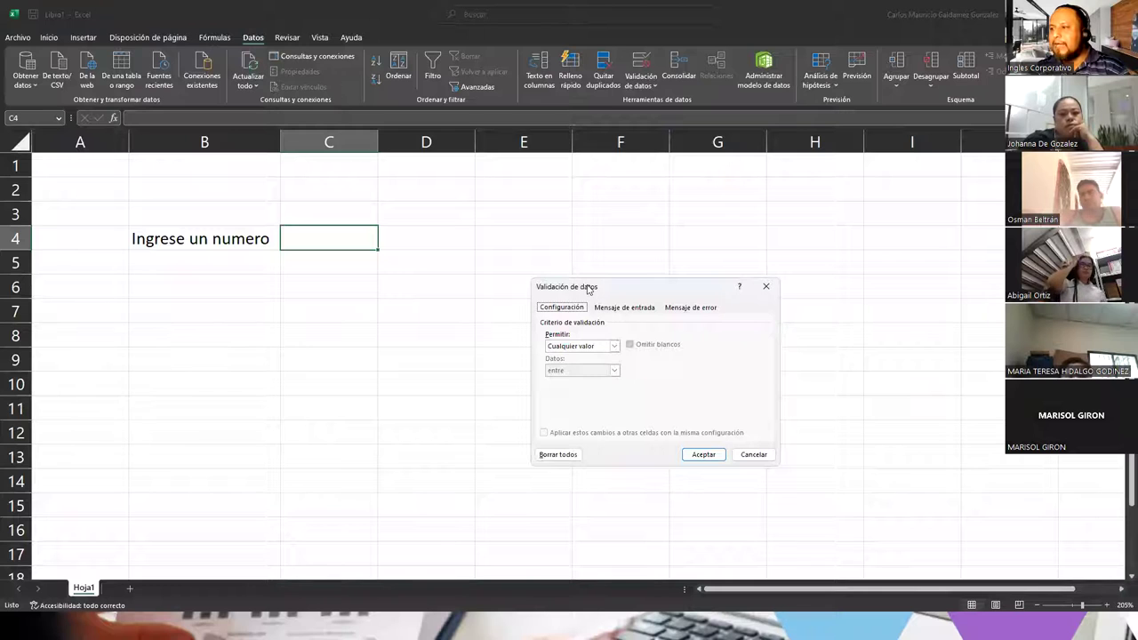
{"action": "left_click_drag", "start_coordinate": [587, 289], "coordinate": [457, 142]}
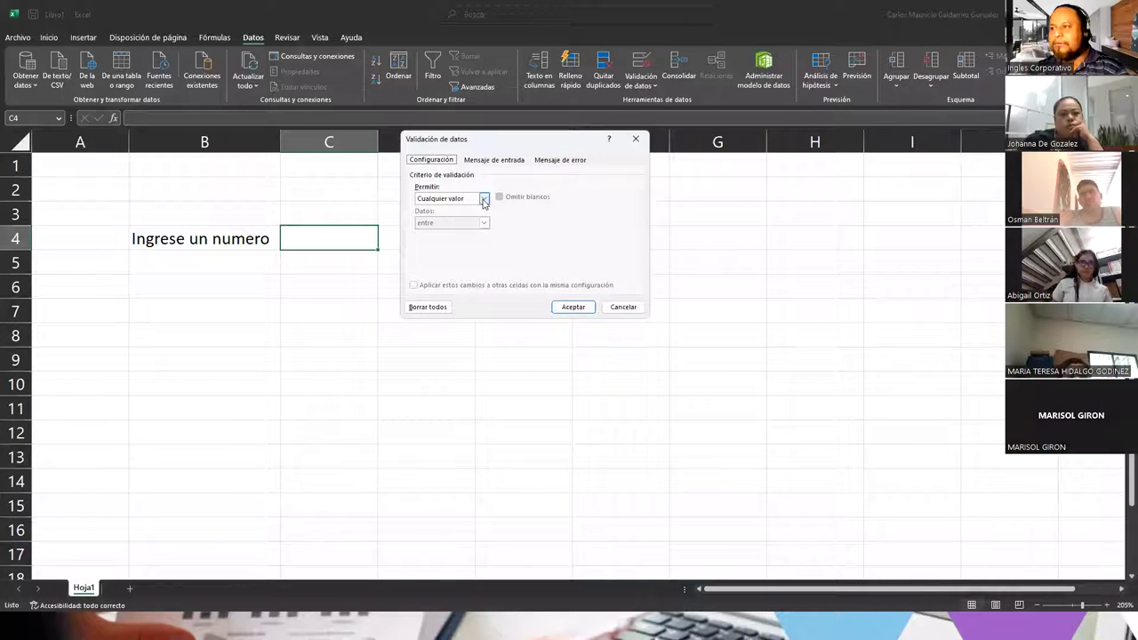
{"action": "left_click", "coordinate": [484, 199]}
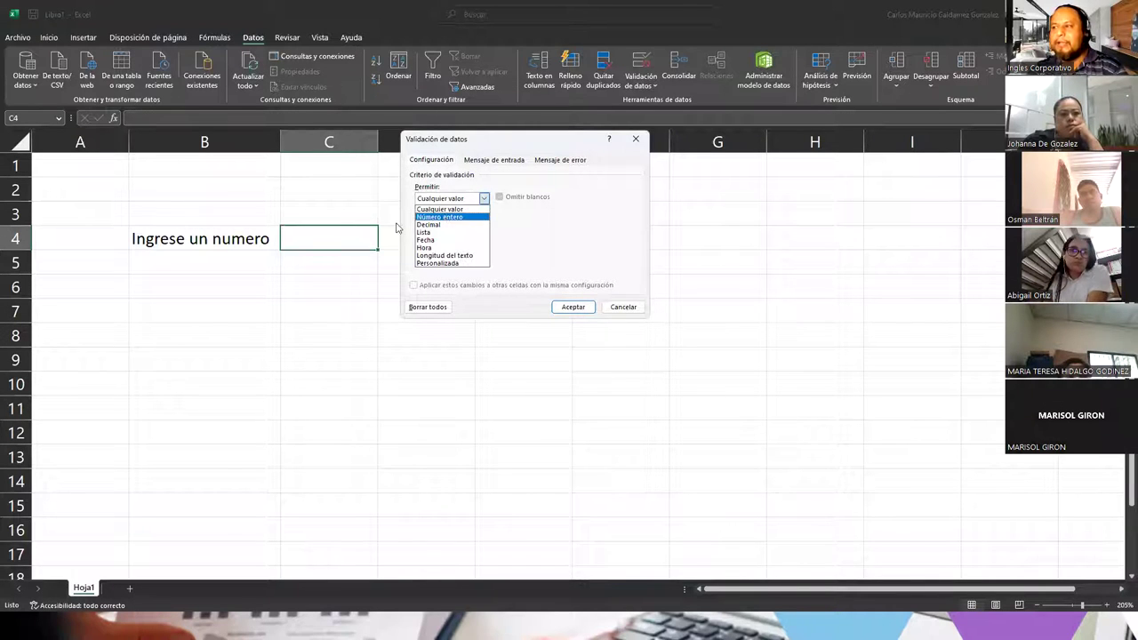
{"action": "left_click", "coordinate": [439, 217]}
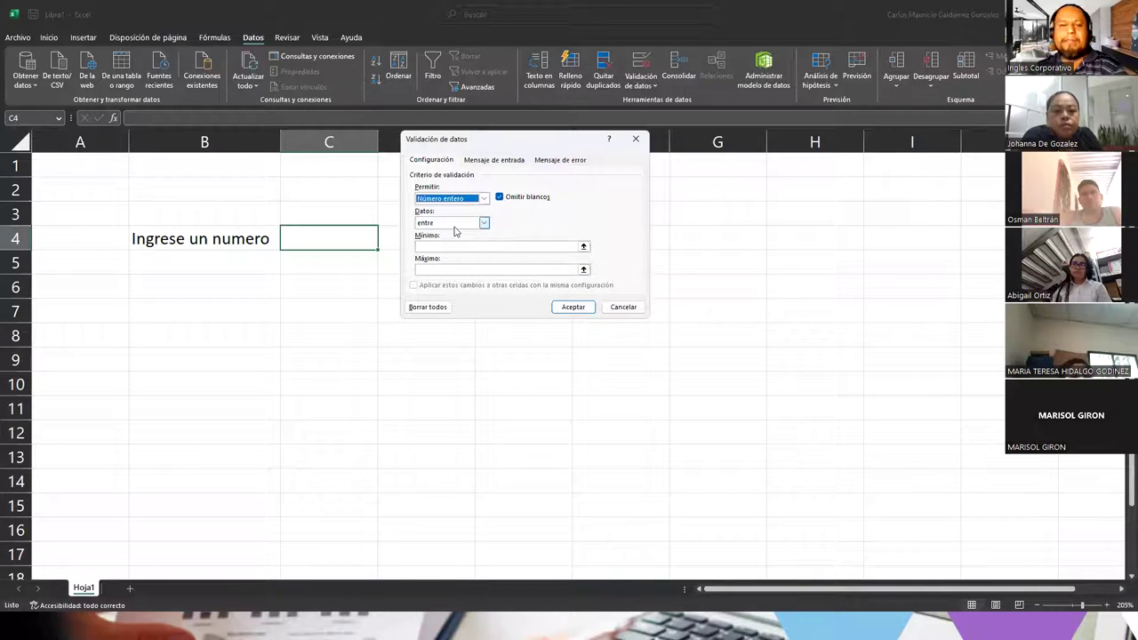
{"action": "left_click", "coordinate": [454, 224]}
{"action": "left_click", "coordinate": [454, 232]}
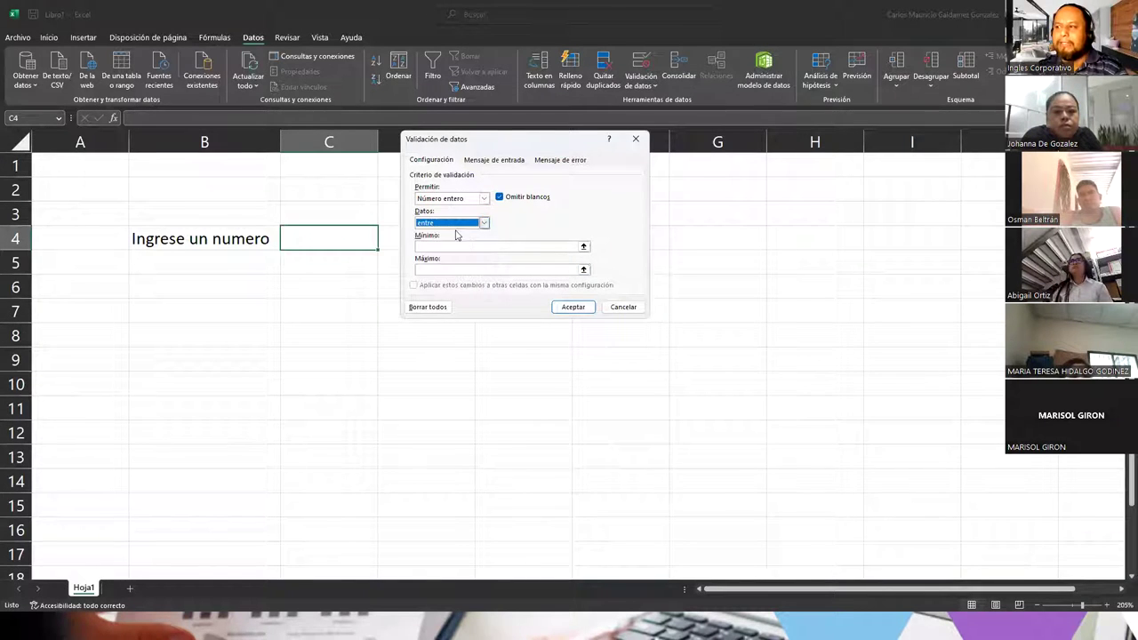
{"action": "left_click", "coordinate": [461, 246]}
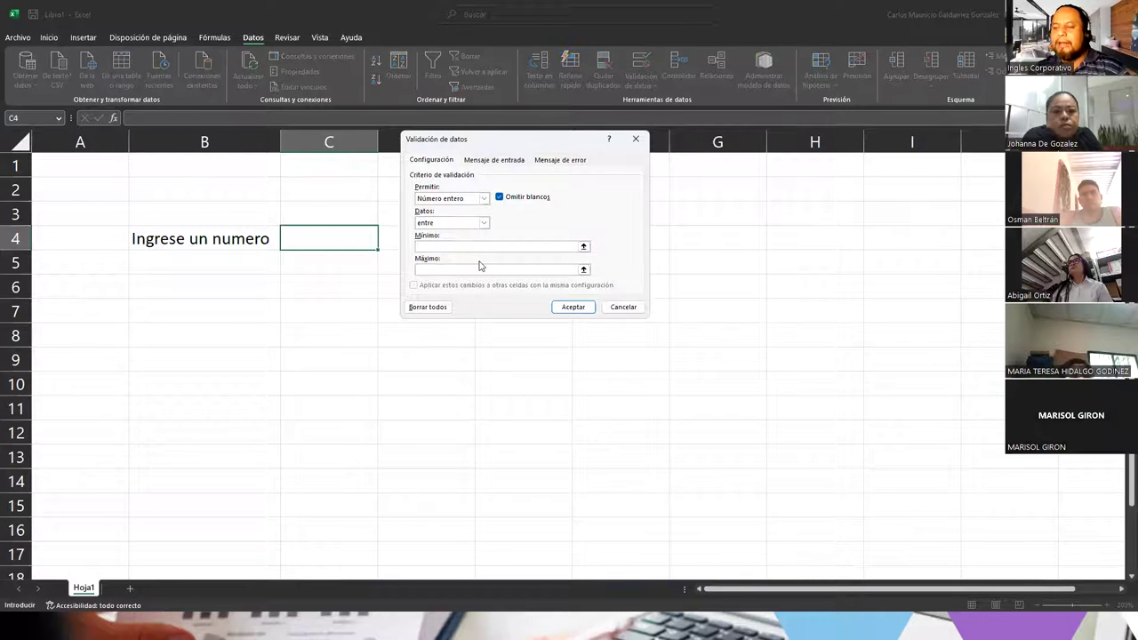
{"action": "left_click", "coordinate": [479, 267]}
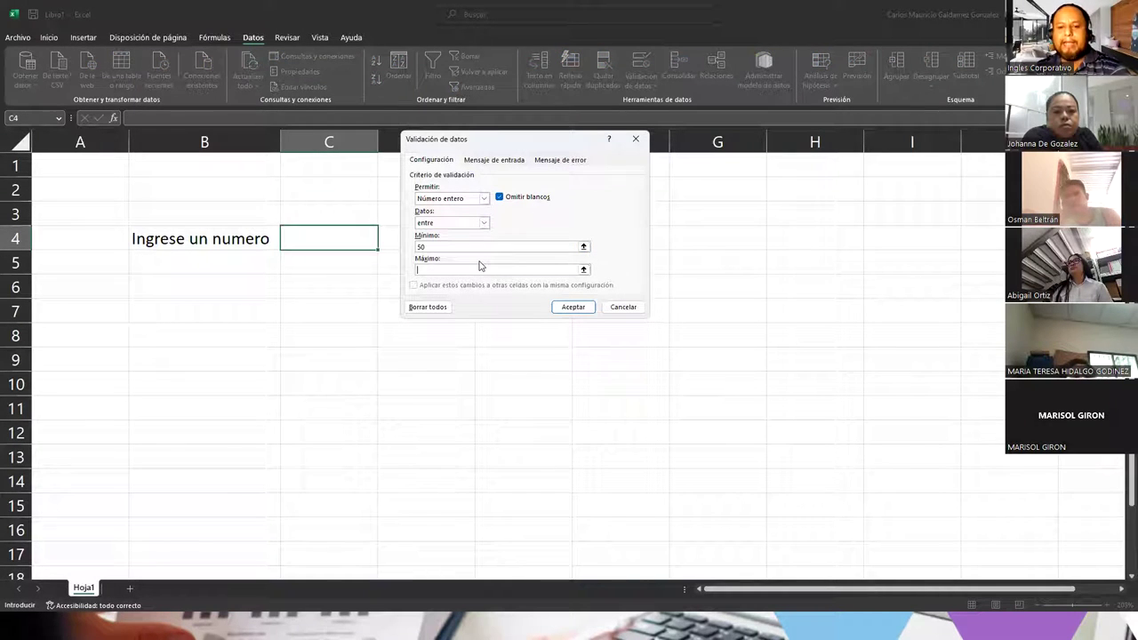
{"action": "type", "text": "100"}
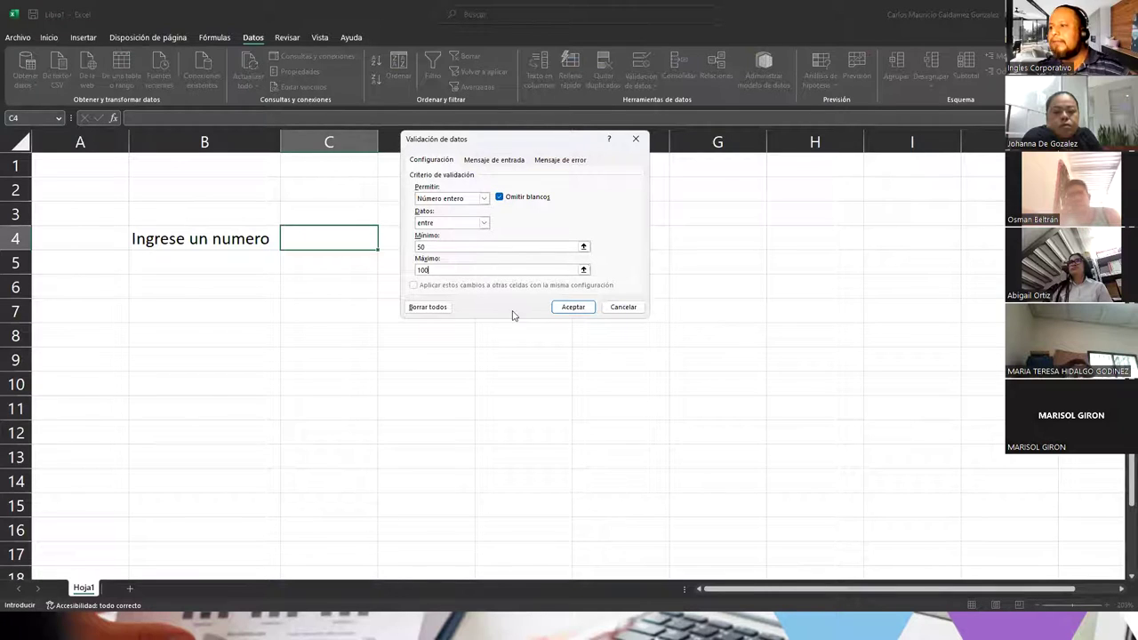
{"action": "left_click", "coordinate": [569, 308]}
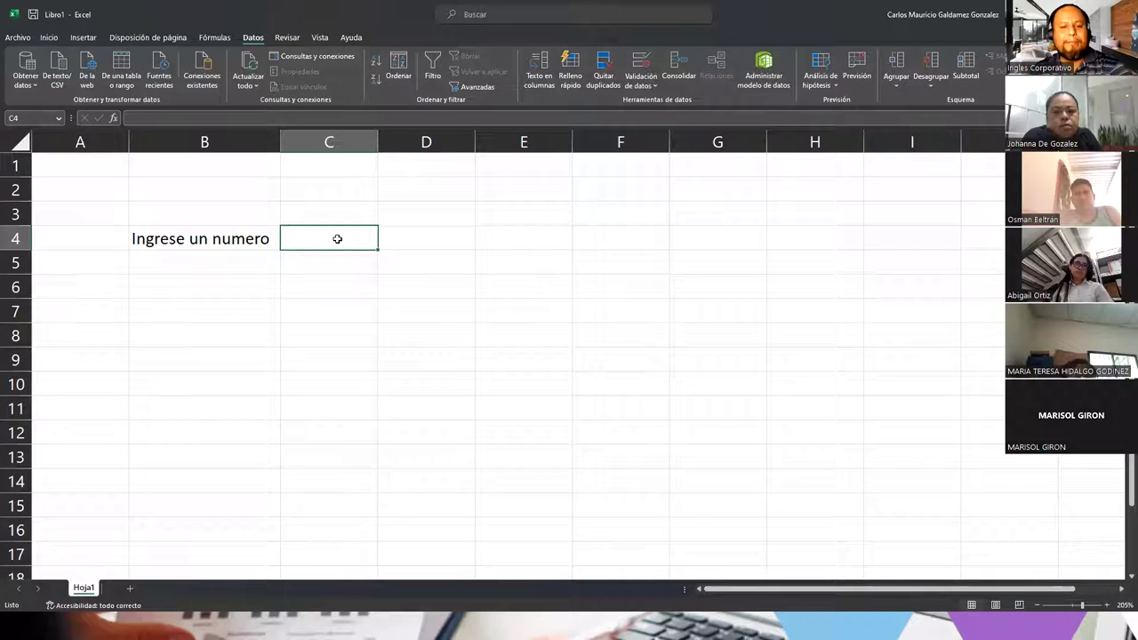
Step: Try 20 and 101 in C4, see both rejected, then enter 50
{"action": "type", "text": "20"}
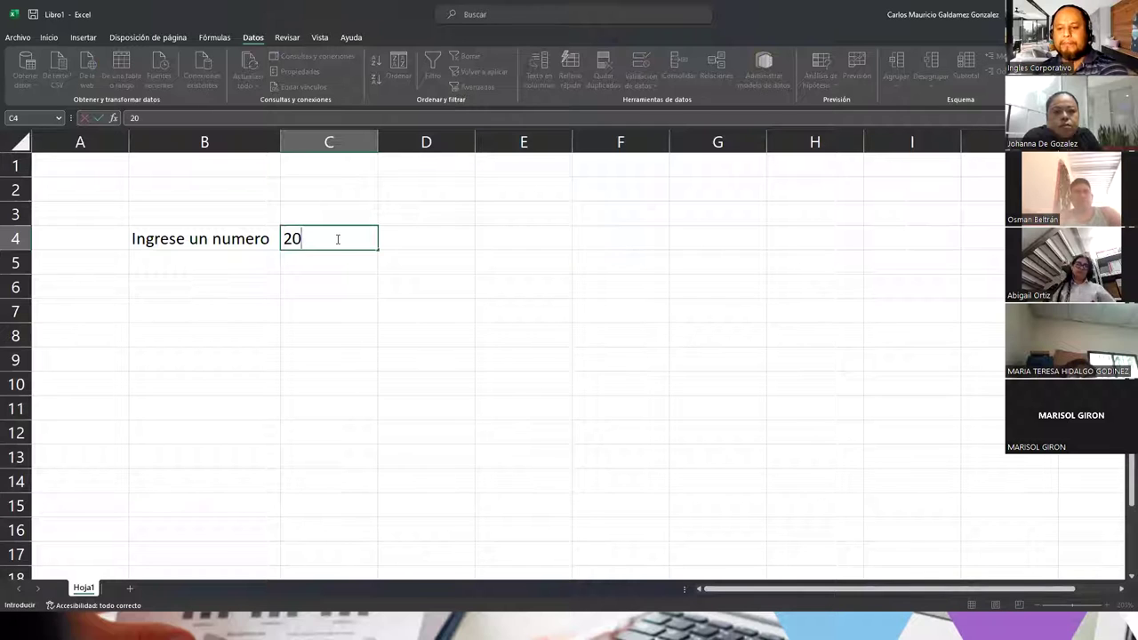
{"action": "key", "text": "Return"}
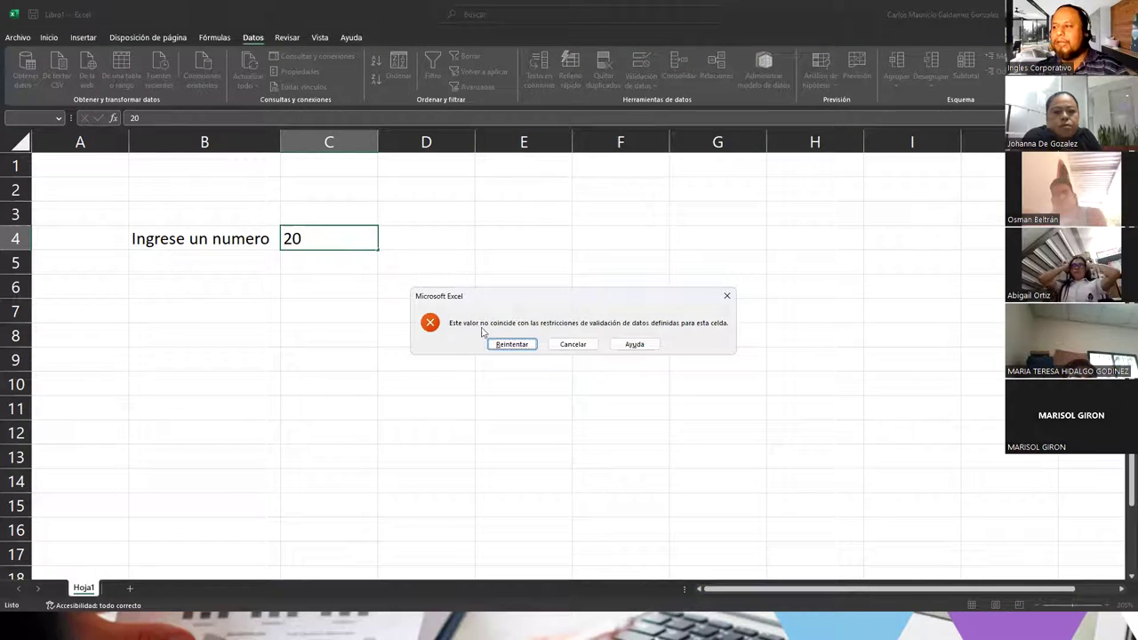
{"action": "left_click", "coordinate": [521, 343]}
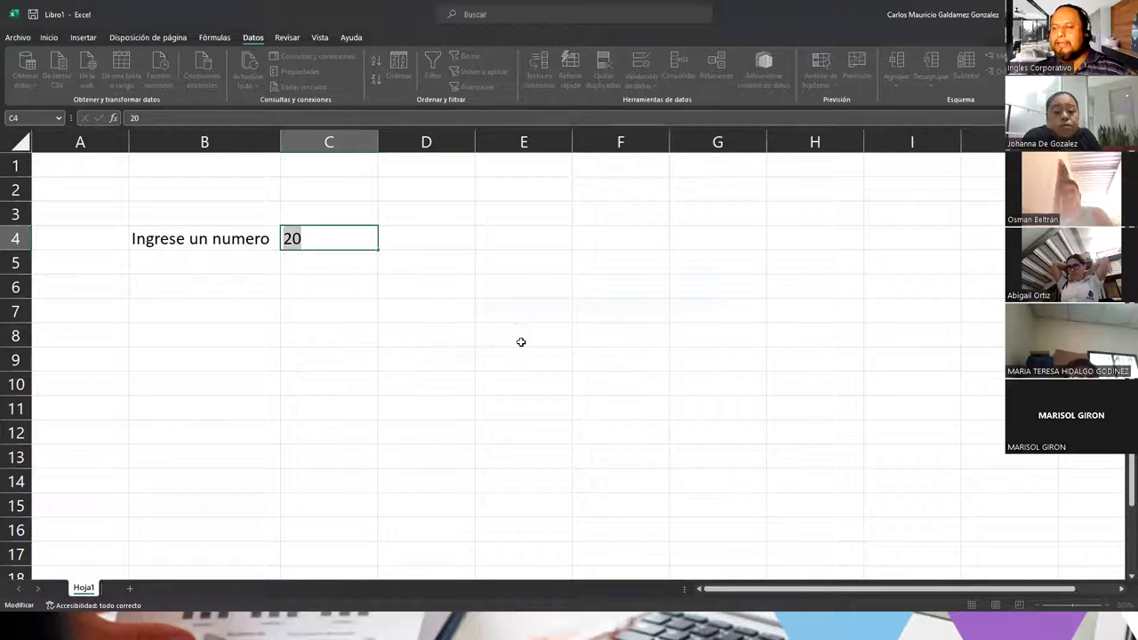
{"action": "type", "text": "101"}
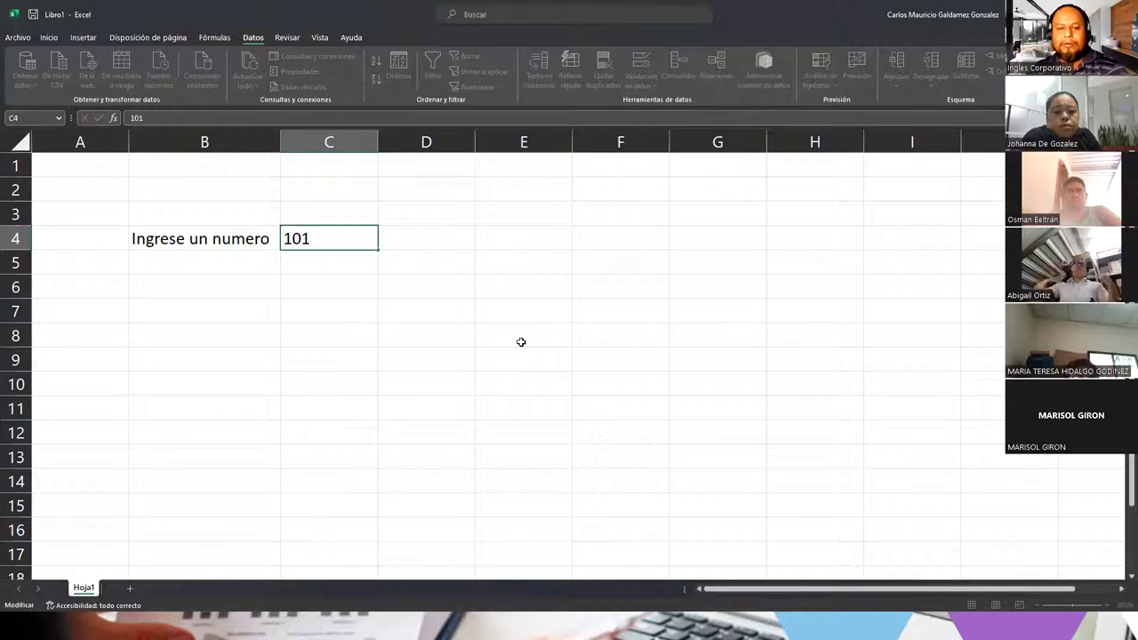
{"action": "key", "text": "Return"}
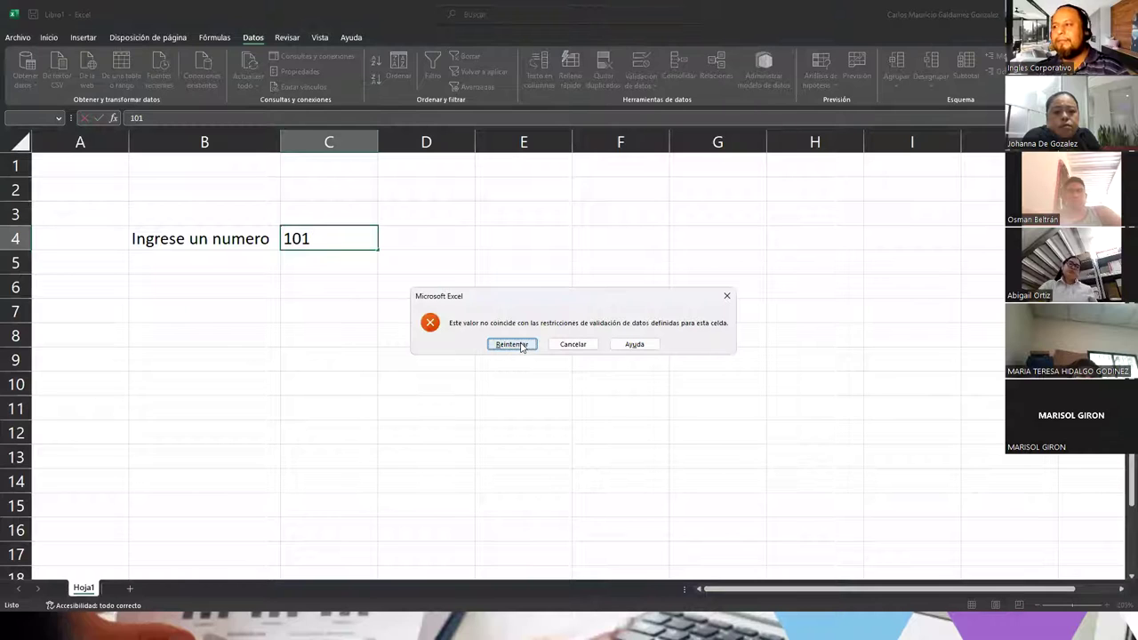
{"action": "left_click", "coordinate": [578, 350]}
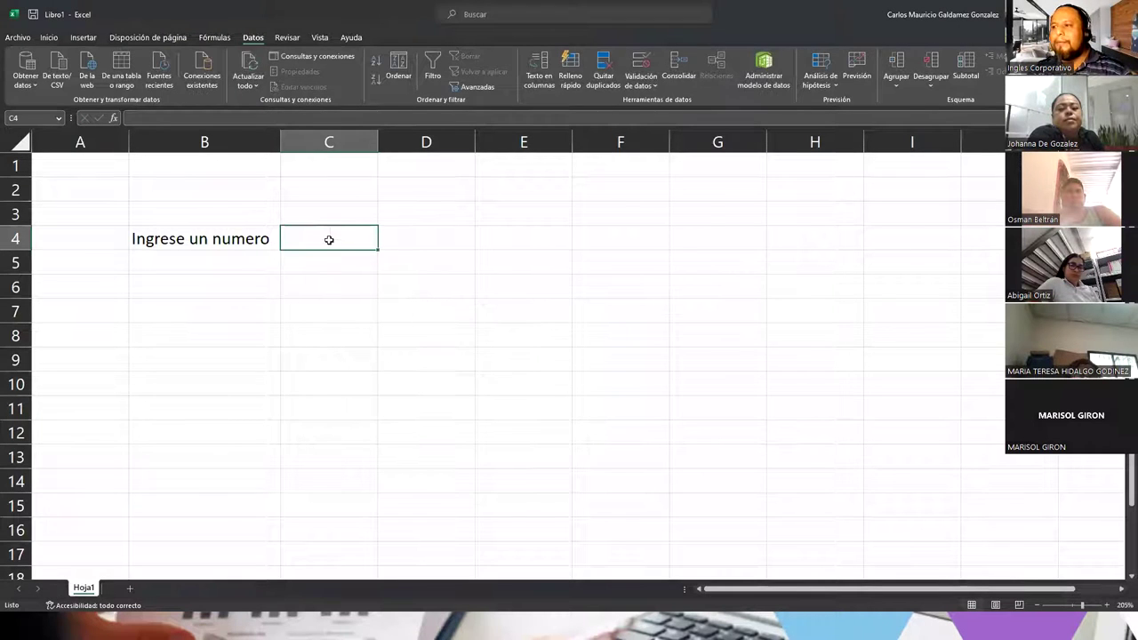
{"action": "type", "text": "50"}
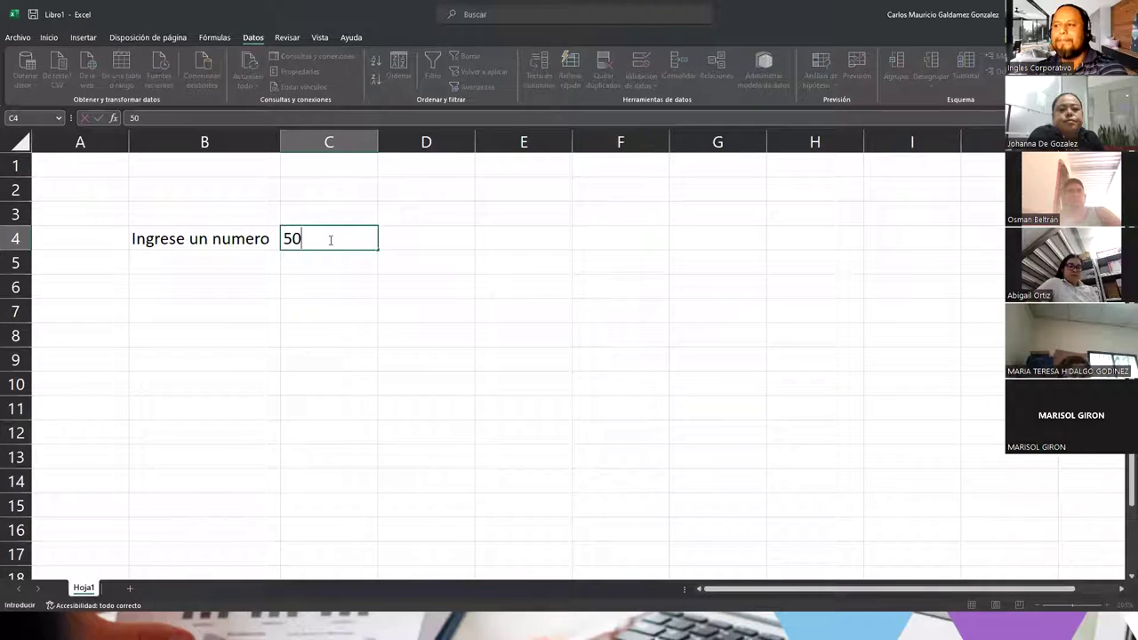
{"action": "key", "text": "Return"}
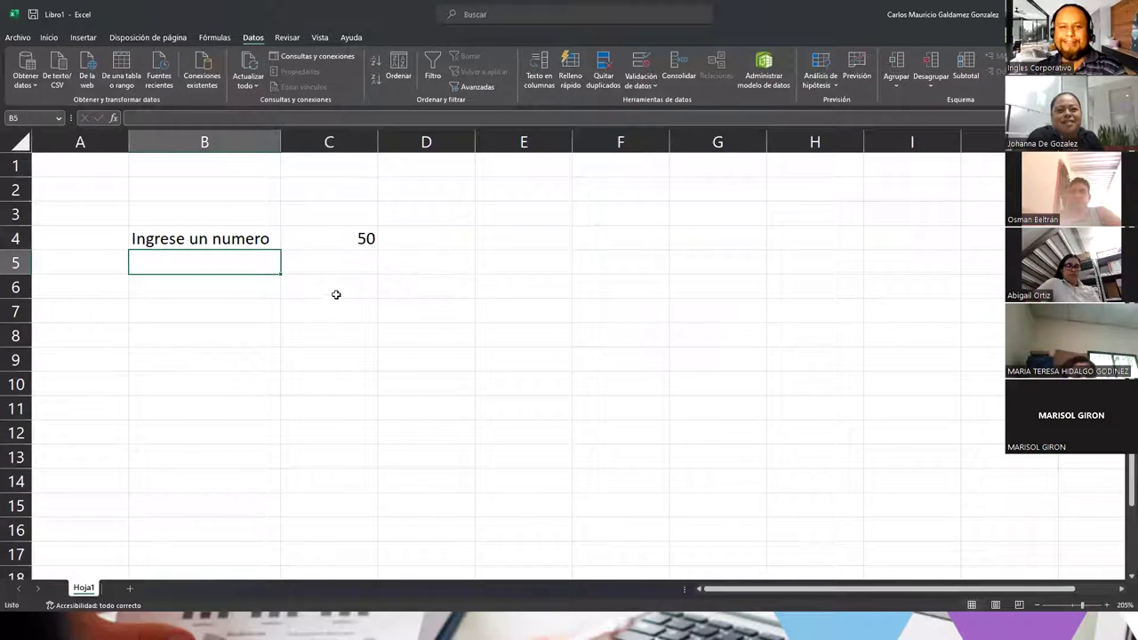
Step: Review C4's validation rule, checking the maximum of 100, without changing it
{"action": "left_click", "coordinate": [337, 238]}
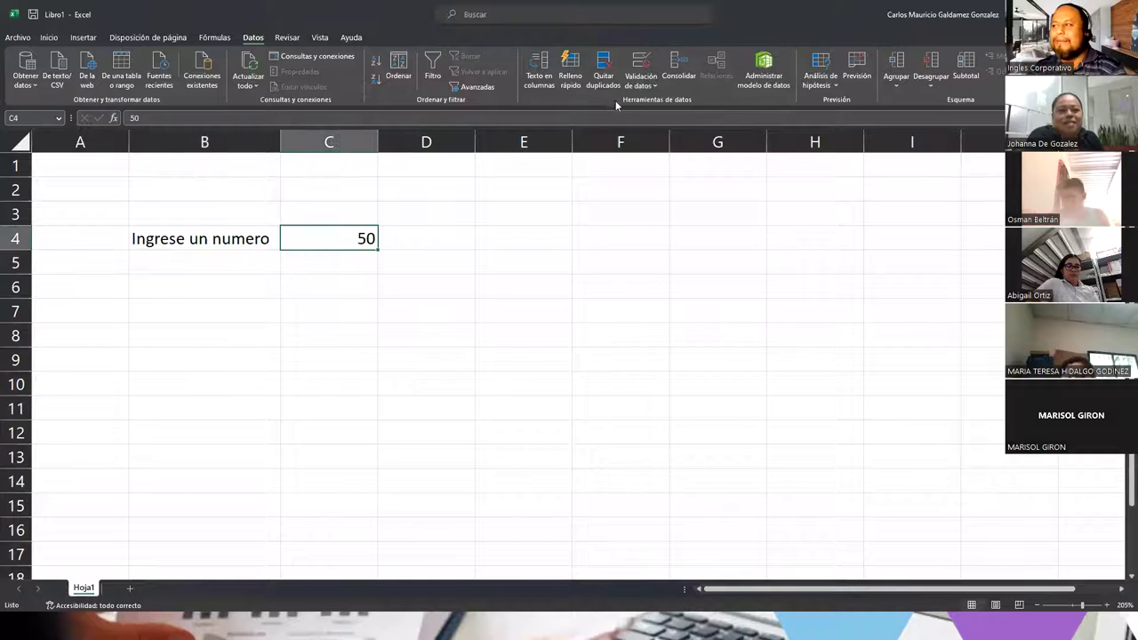
{"action": "left_click", "coordinate": [640, 62]}
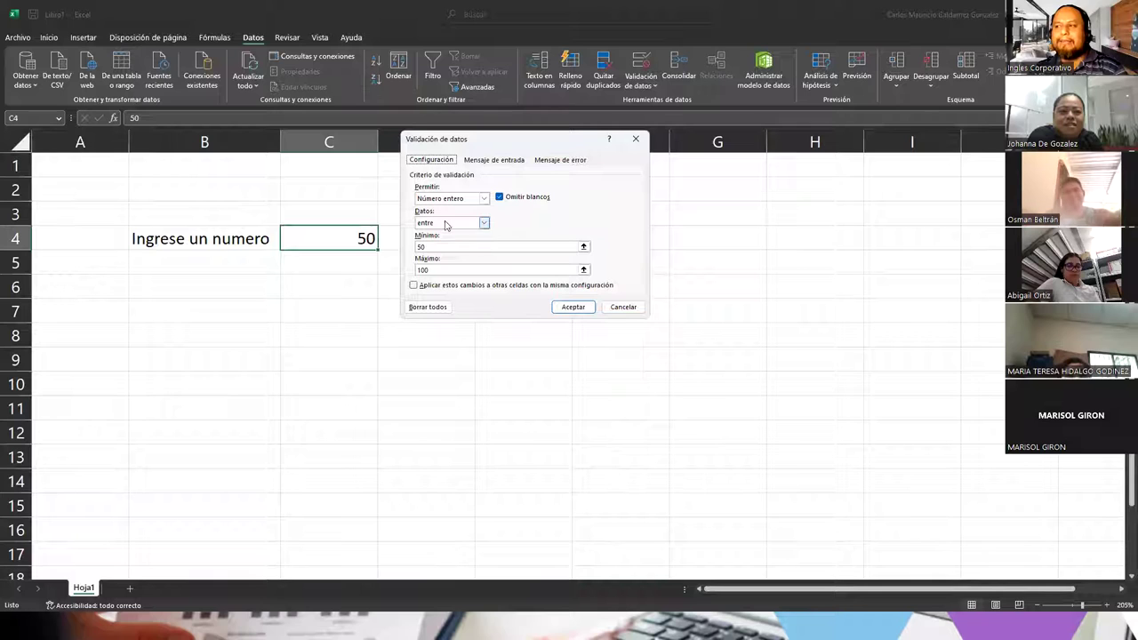
{"action": "left_click", "coordinate": [439, 270]}
{"action": "left_click_drag", "start_coordinate": [439, 271], "coordinate": [389, 259]}
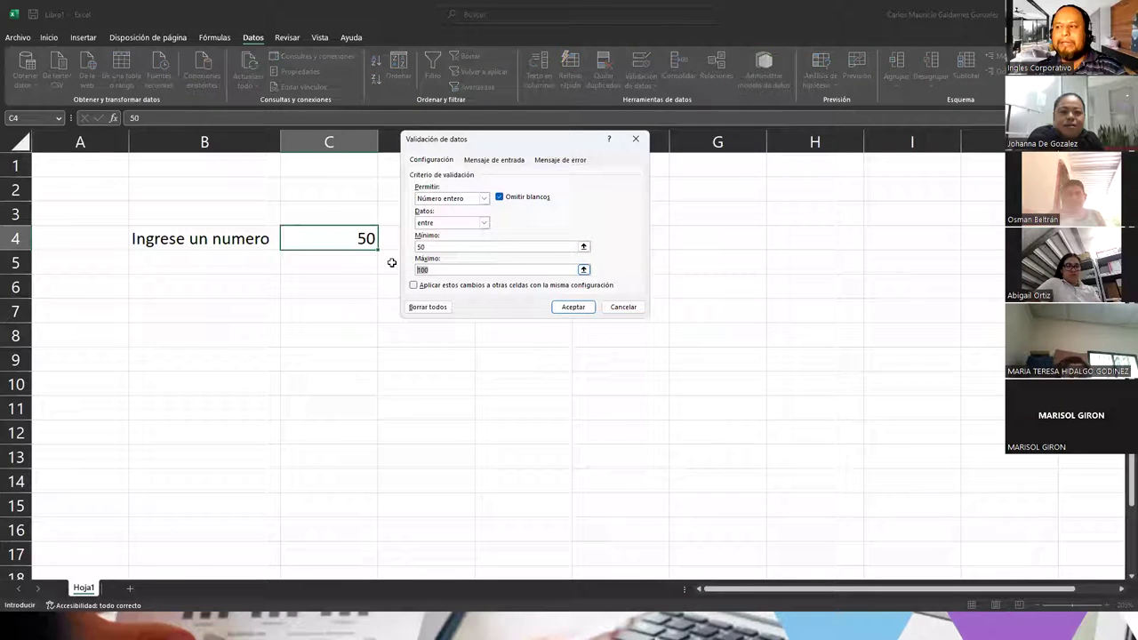
{"action": "left_click", "coordinate": [623, 306]}
Step: Enter 100 in C4, confirm 100.09 is rejected, then clear C4
{"action": "type", "text": "100"}
{"action": "key", "text": "Return"}
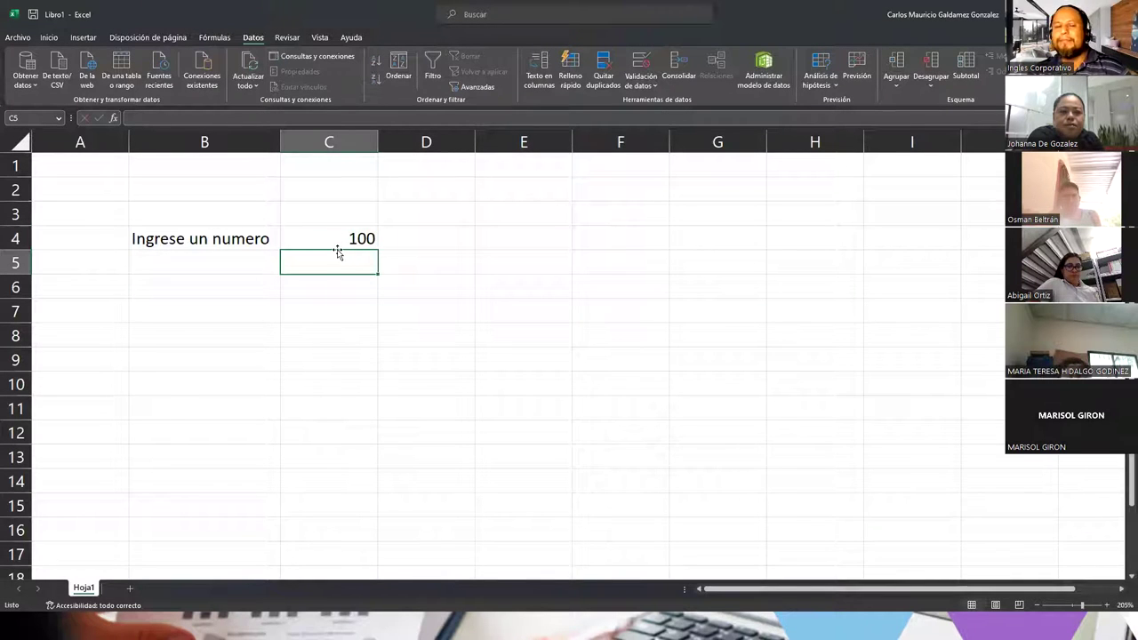
{"action": "left_click", "coordinate": [337, 238]}
{"action": "type", "text": "100.09"}
{"action": "key", "text": "Return"}
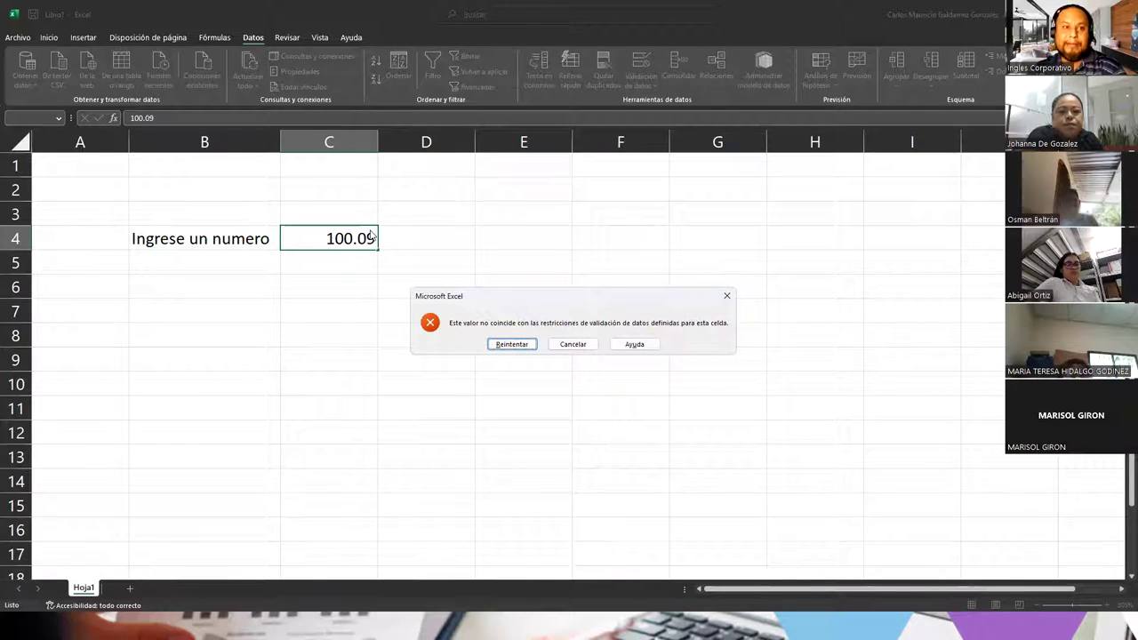
{"action": "left_click", "coordinate": [562, 345]}
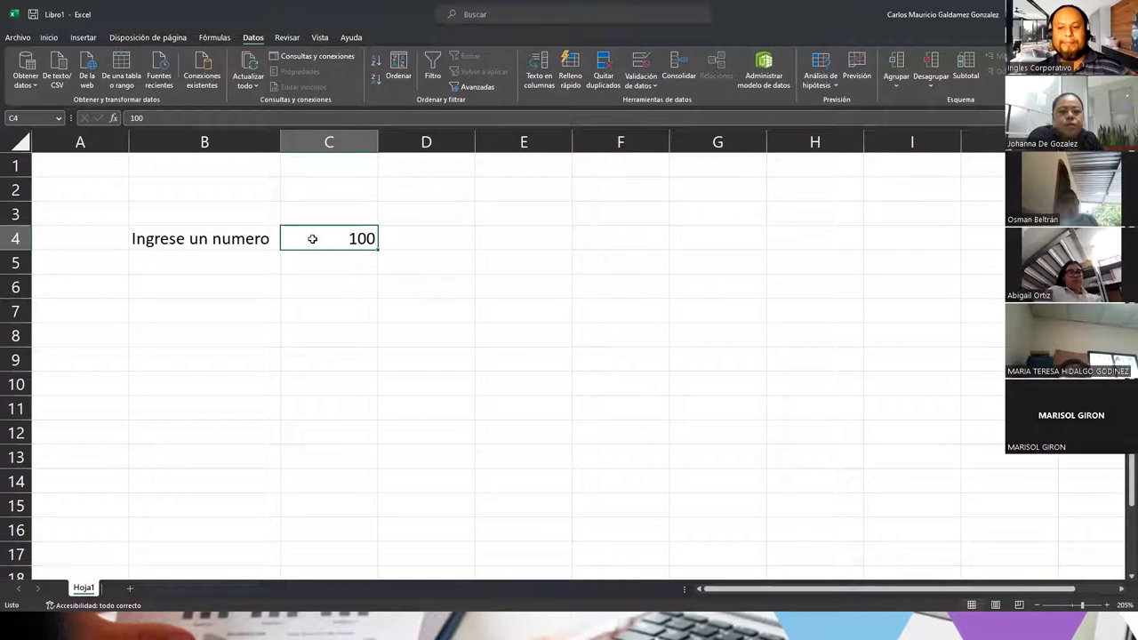
{"action": "key", "text": "Delete"}
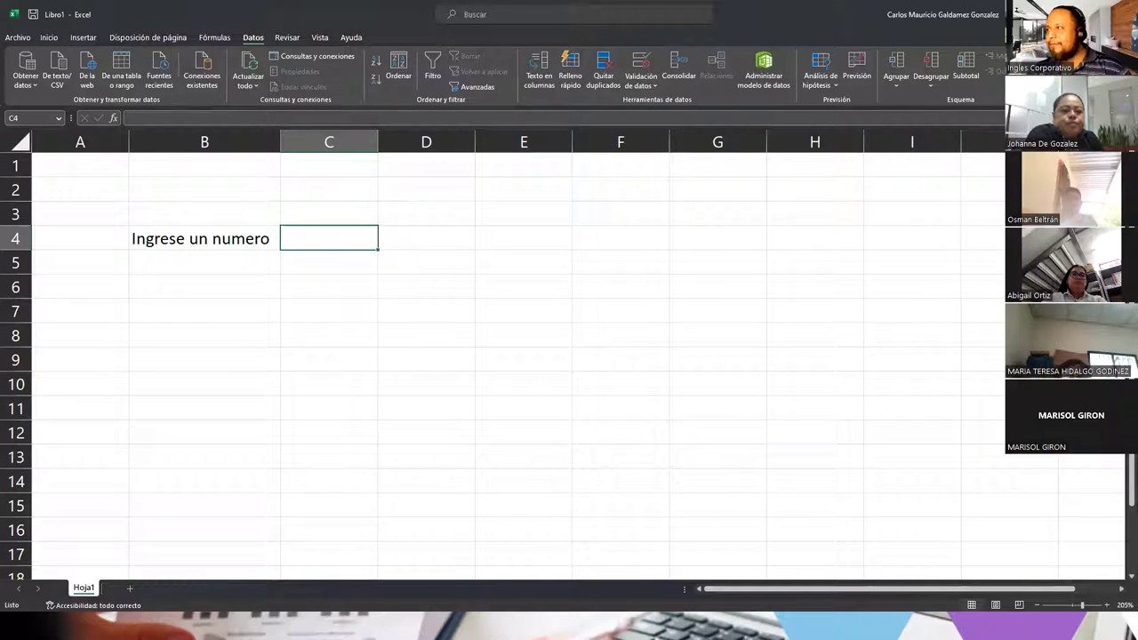
{"action": "left_click", "coordinate": [639, 60]}
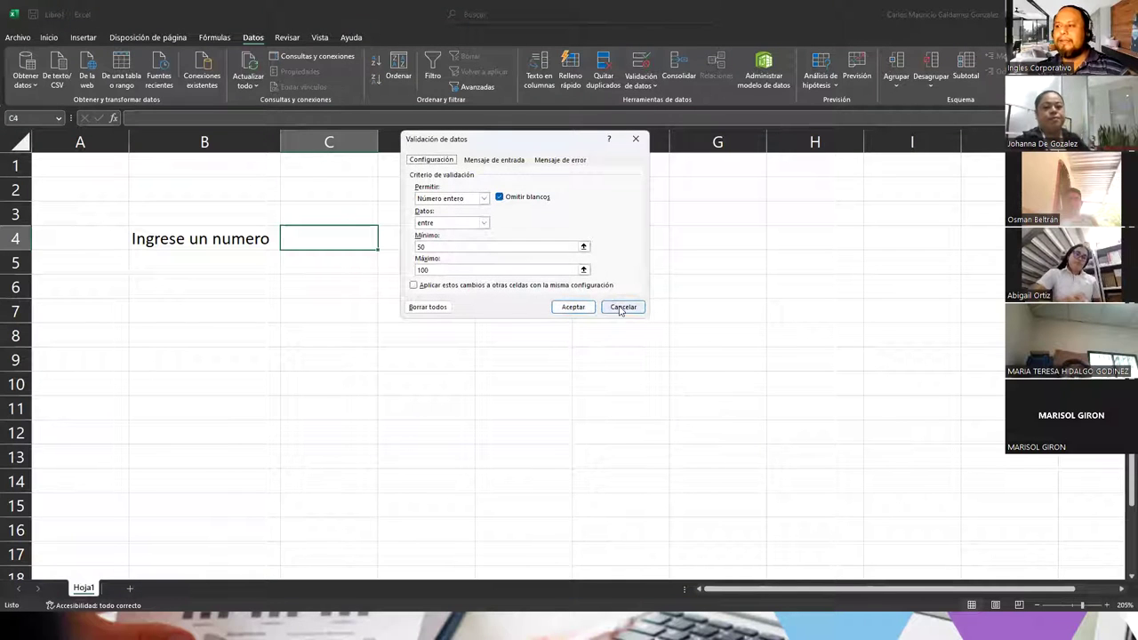
{"action": "left_click", "coordinate": [622, 308]}
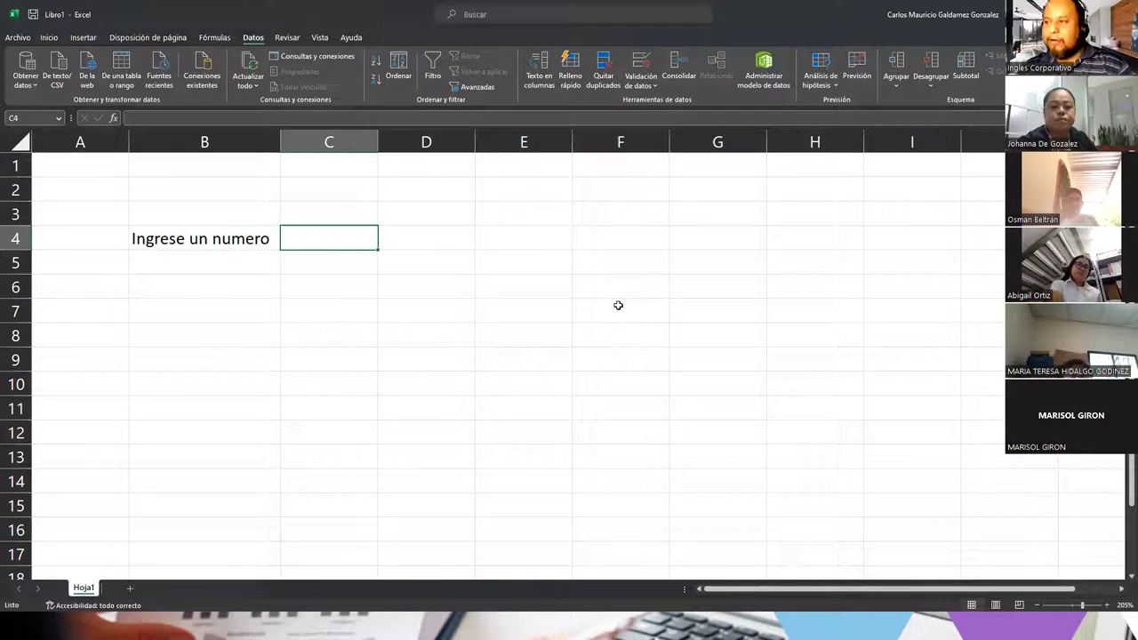
Step: Add headers Nombre, Fecha de Nacimiento and Edad in B6:D6 and autofit column C
{"action": "left_click", "coordinate": [192, 288]}
{"action": "type", "text": "Nombre"}
{"action": "key", "text": "Tab"}
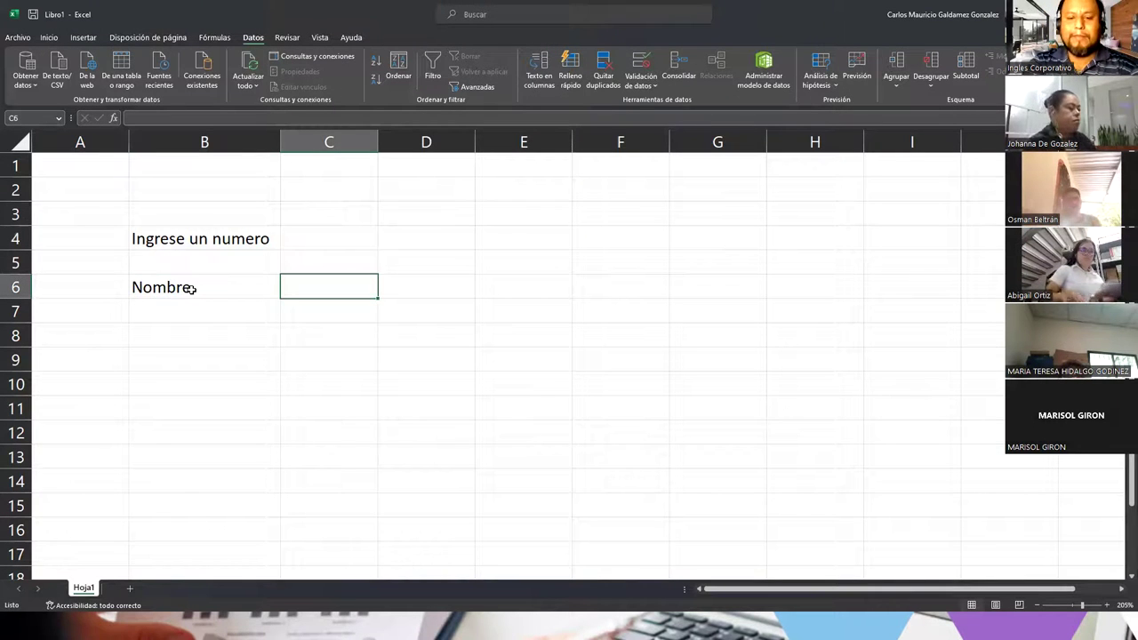
{"action": "type", "text": "Fecha de Nacimiento"}
{"action": "key", "text": "Tab"}
{"action": "type", "text": "Edad"}
{"action": "key", "text": "Return"}
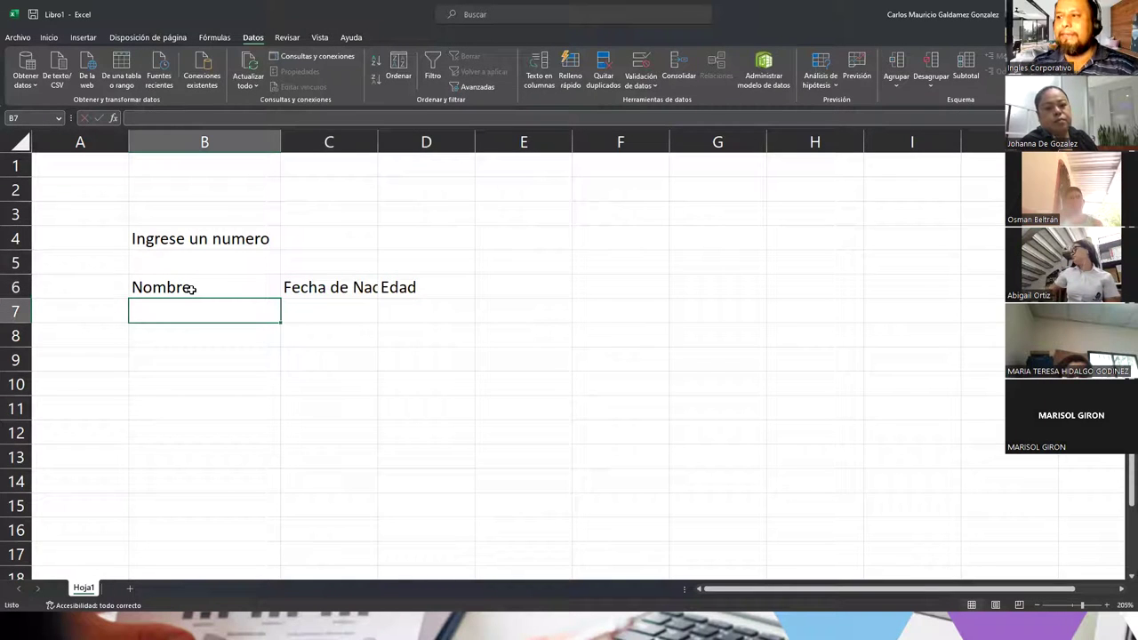
{"action": "double_click", "coordinate": [381, 141]}
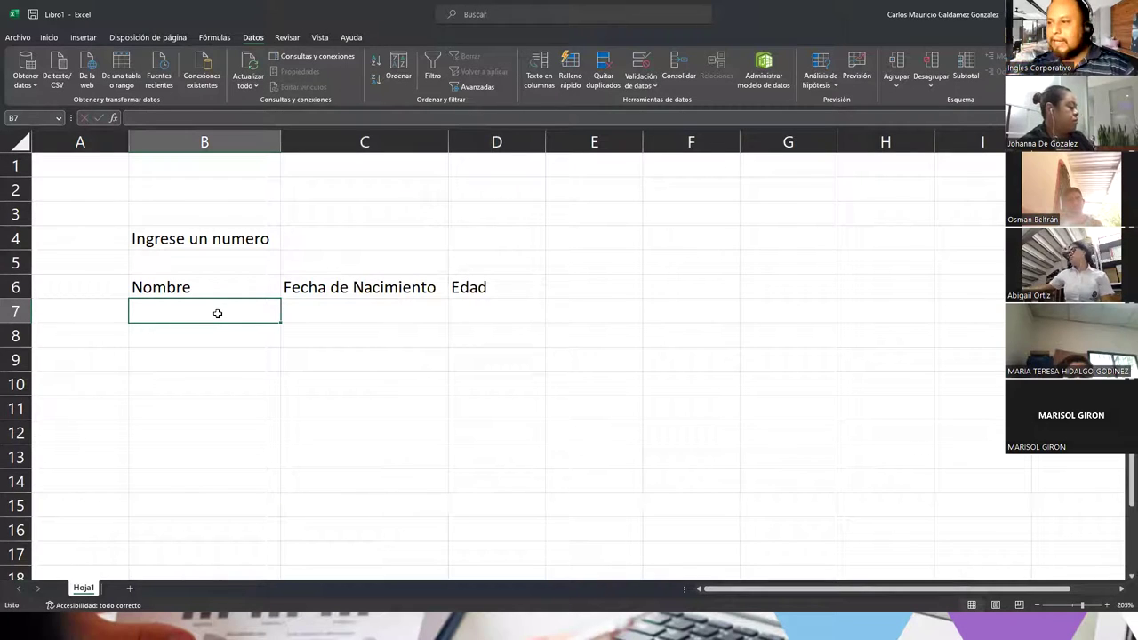
Step: Restrict C7 to dates between 01/01/1970 and 31/12/2005
{"action": "left_click", "coordinate": [363, 312]}
{"action": "left_click", "coordinate": [639, 64]}
{"action": "left_click", "coordinate": [470, 200]}
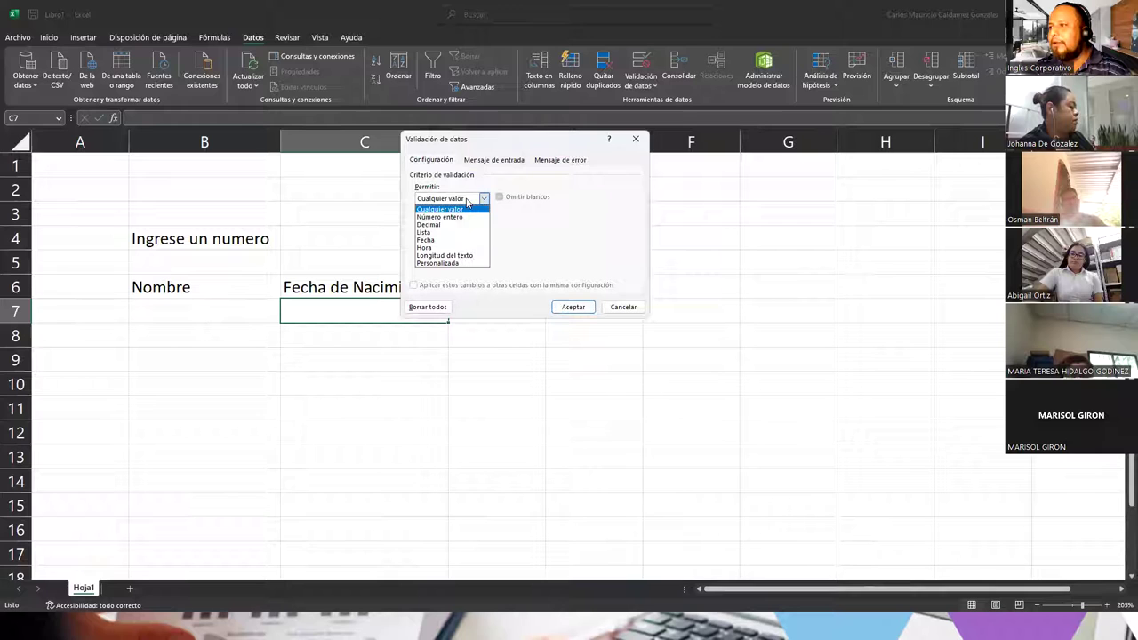
{"action": "left_click", "coordinate": [444, 241]}
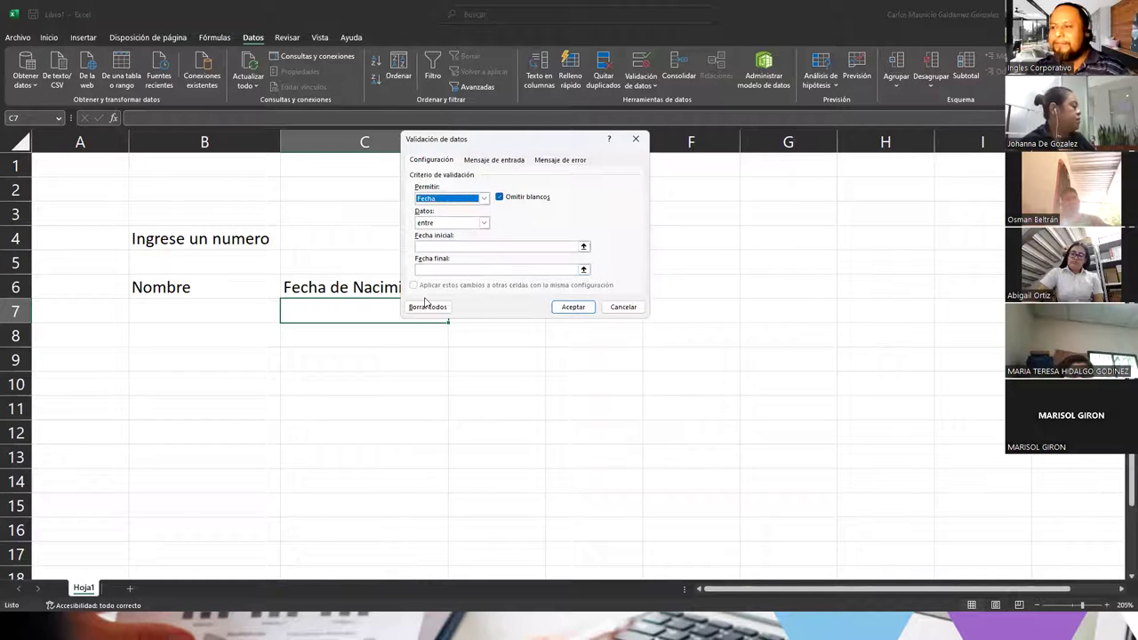
{"action": "left_click", "coordinate": [426, 246]}
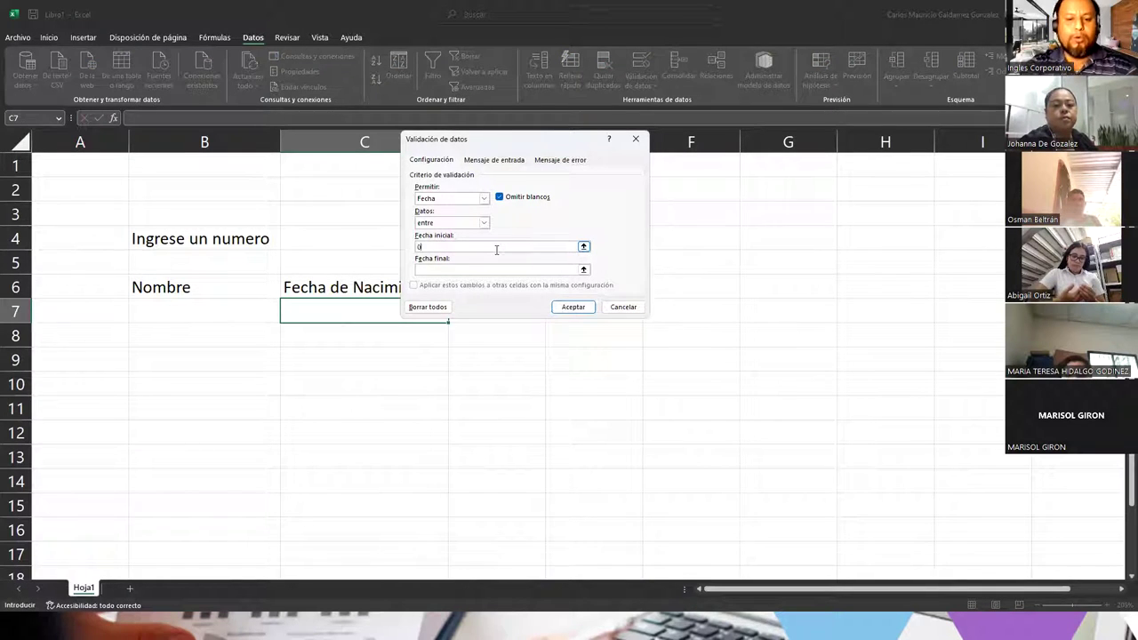
{"action": "type", "text": "/"}
{"action": "key", "text": "BackSpace"}
{"action": "key", "text": "BackSpace"}
{"action": "type", "text": "/01/"}
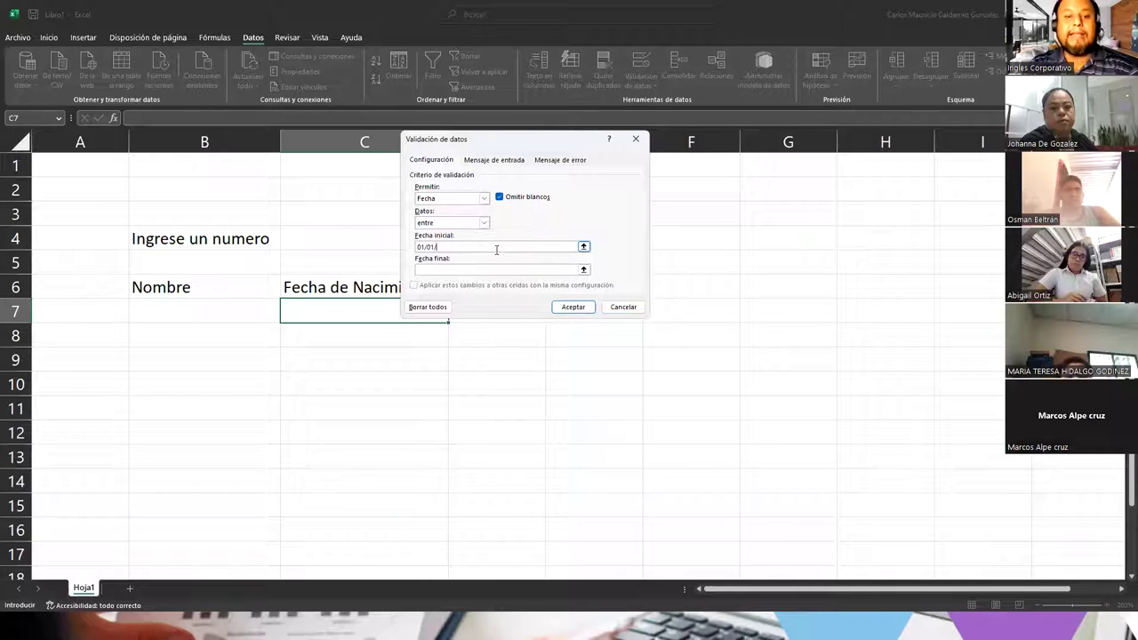
{"action": "type", "text": "1970"}
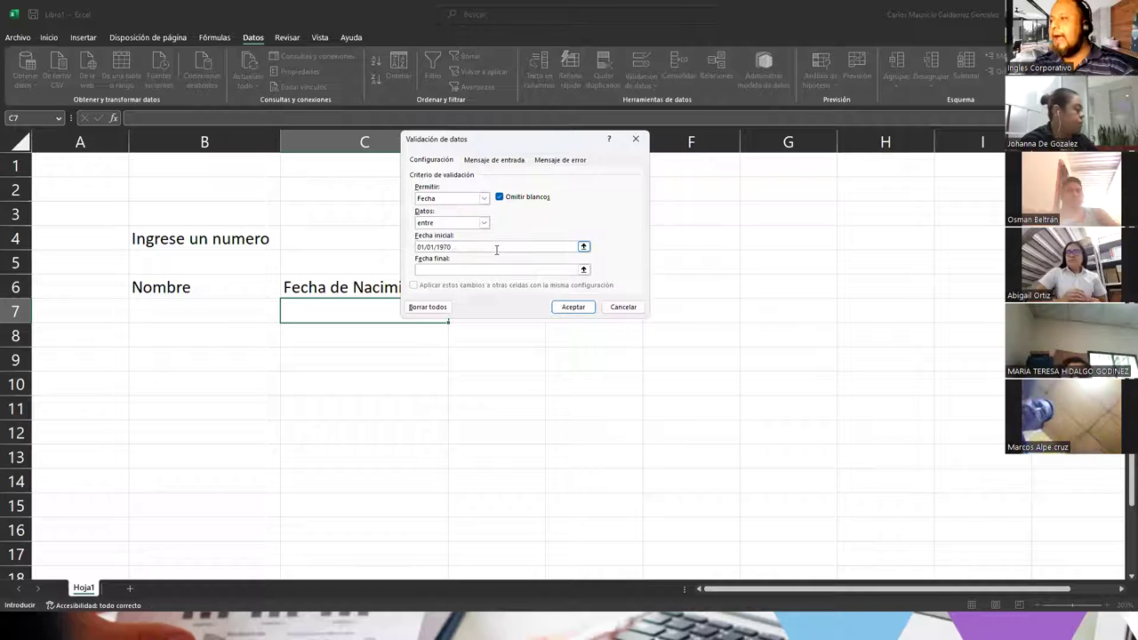
{"action": "type", "text": "01"}
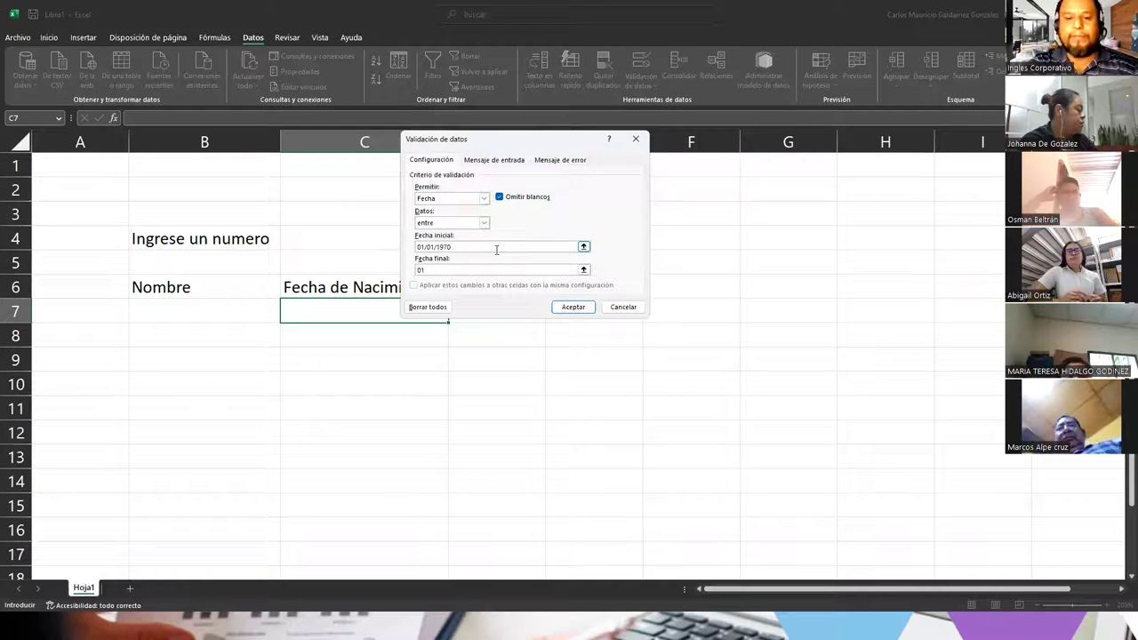
{"action": "key", "text": "BackSpace"}
{"action": "key", "text": "BackSpace"}
{"action": "type", "text": "31/12/2005"}
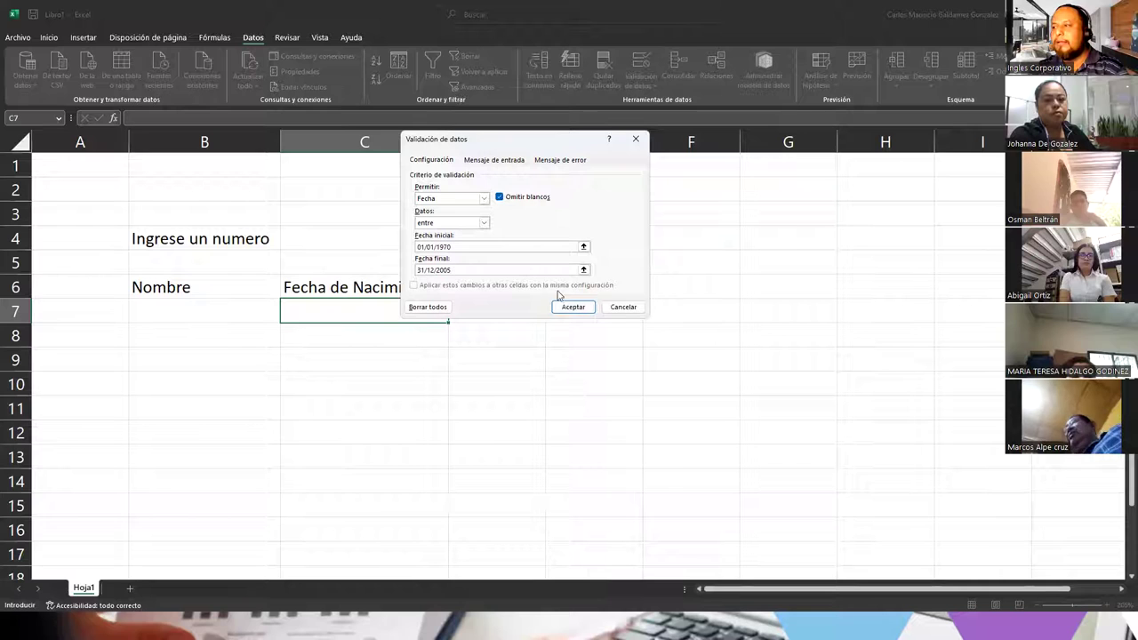
{"action": "left_click_drag", "start_coordinate": [444, 247], "coordinate": [435, 246]}
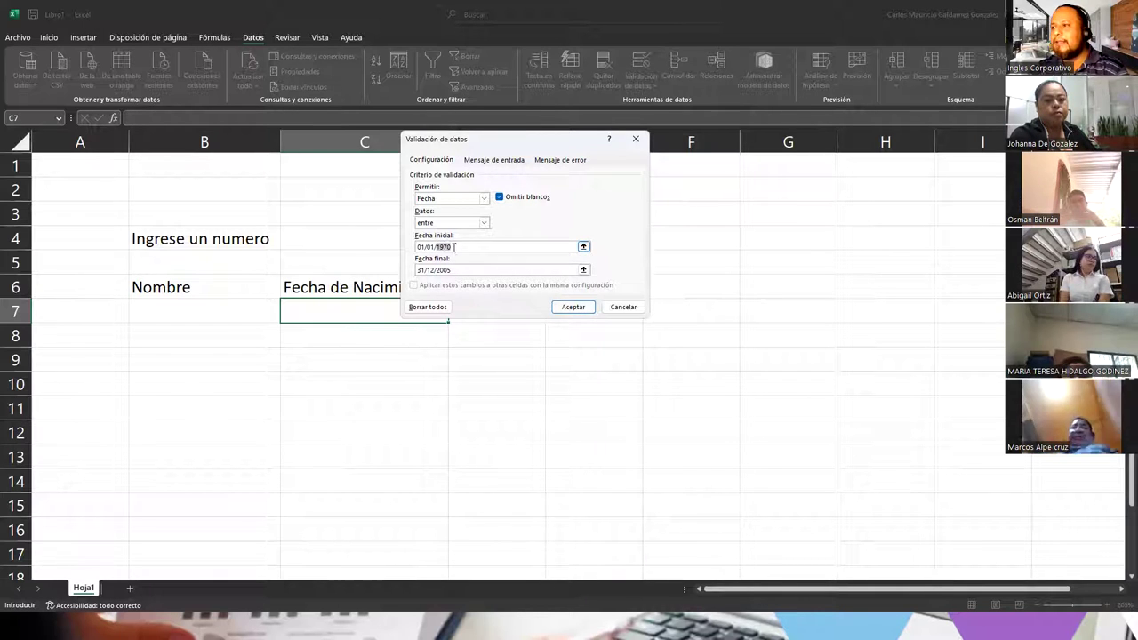
{"action": "left_click", "coordinate": [573, 308]}
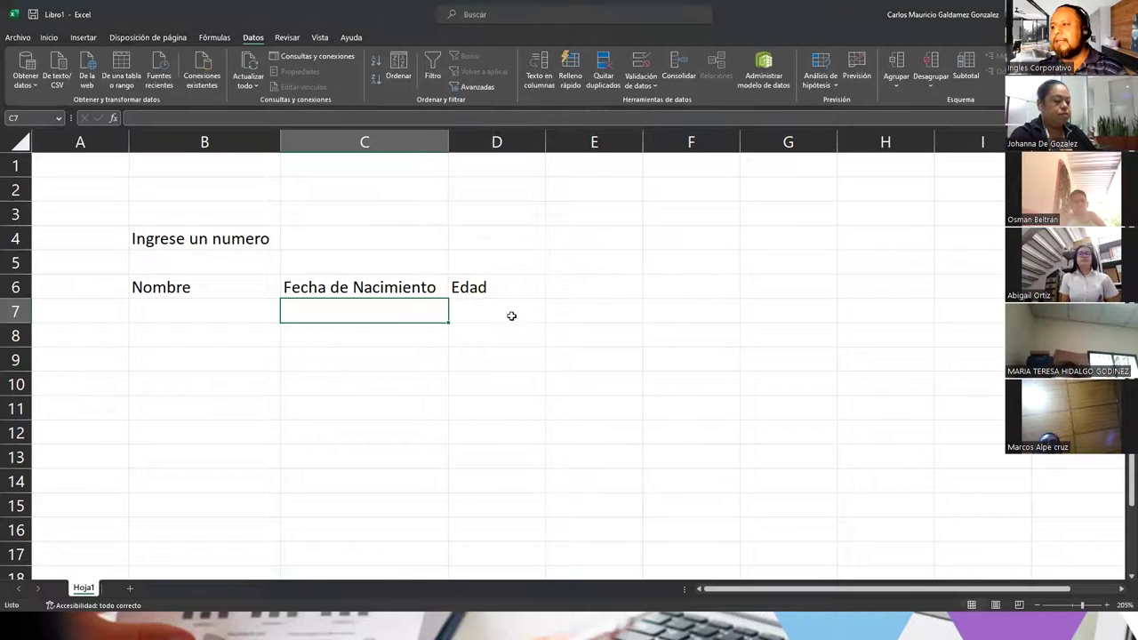
Step: Enter the age formula =(HOY()-C7)/365.25 in D7, accepting Excel's suggested correction
{"action": "left_click", "coordinate": [494, 314]}
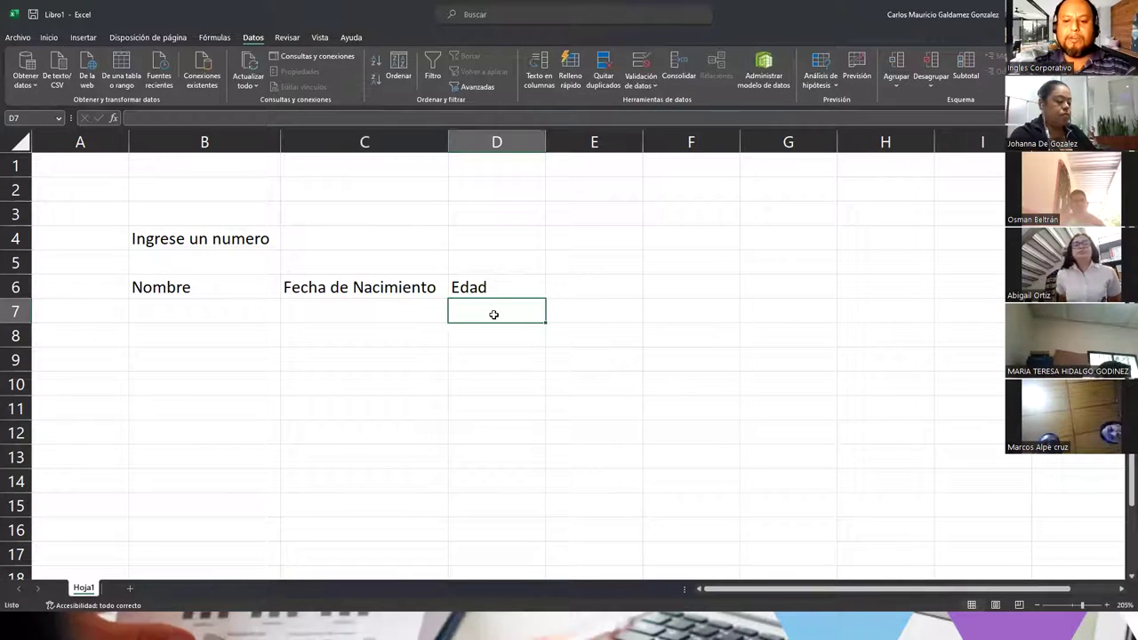
{"action": "type", "text": "=/"}
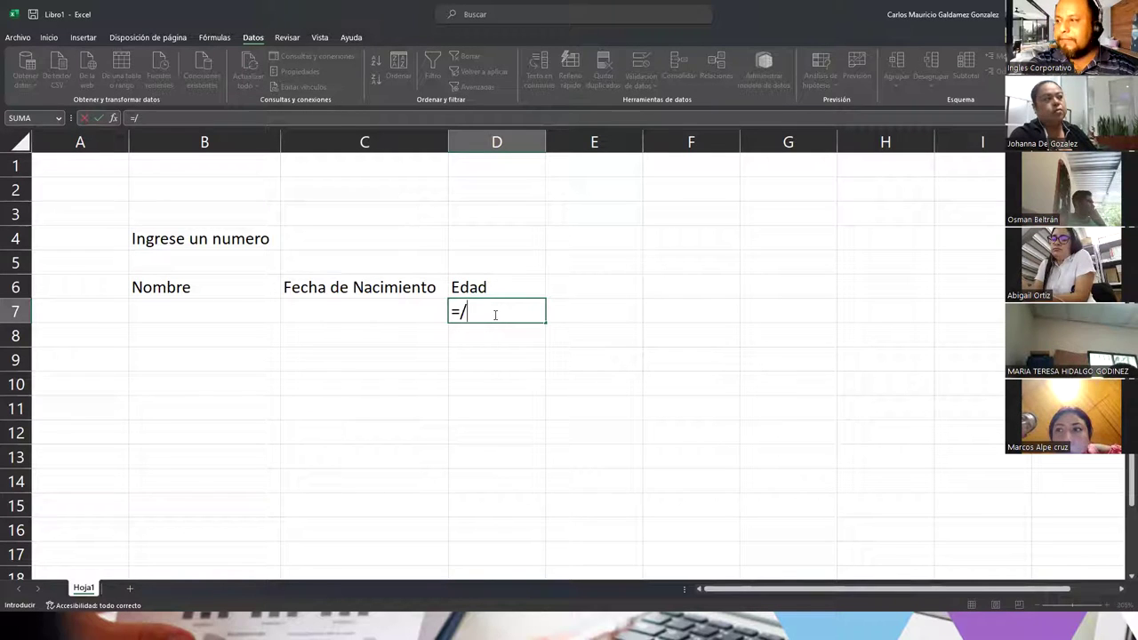
{"action": "key", "text": "BackSpace"}
{"action": "type", "text": "("}
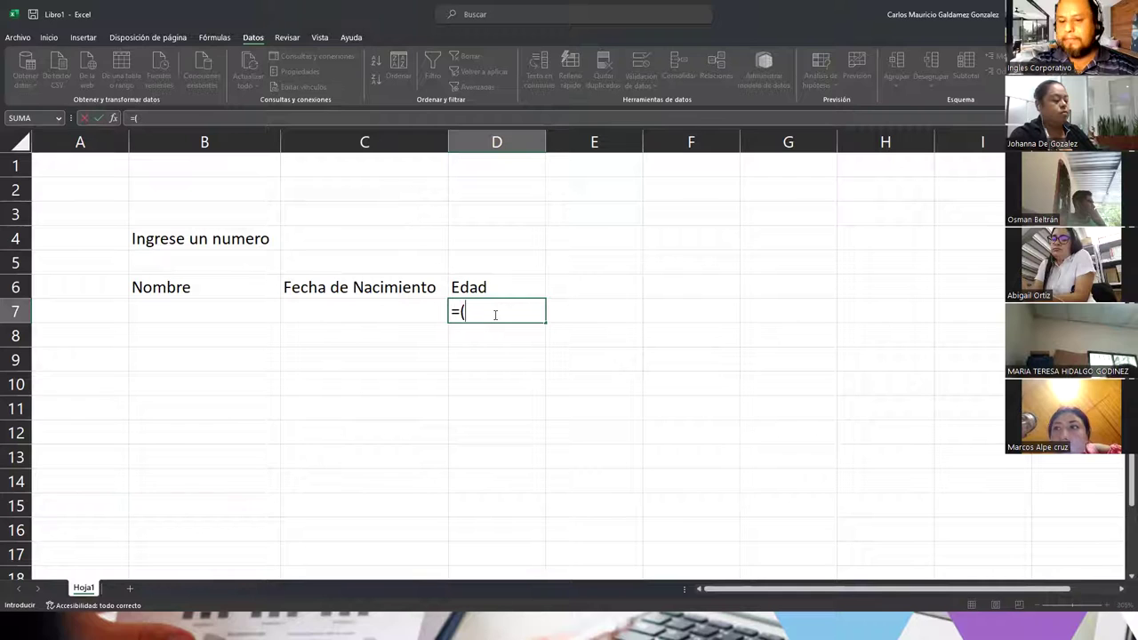
{"action": "type", "text": "hoy"}
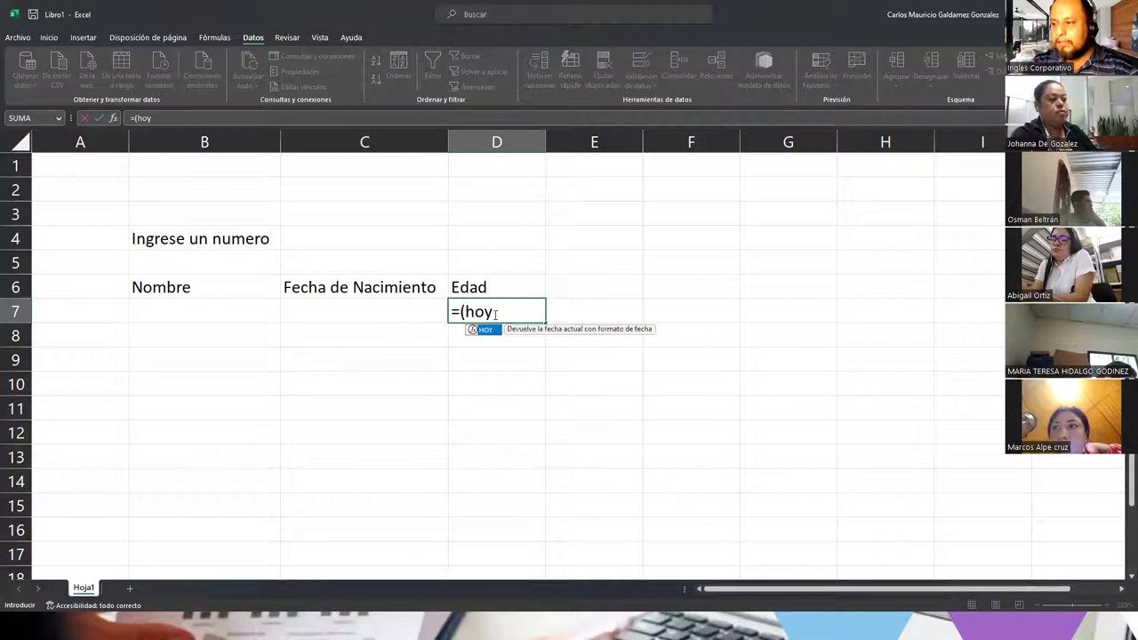
{"action": "key", "text": "Tab"}
{"action": "type", "text": ")"}
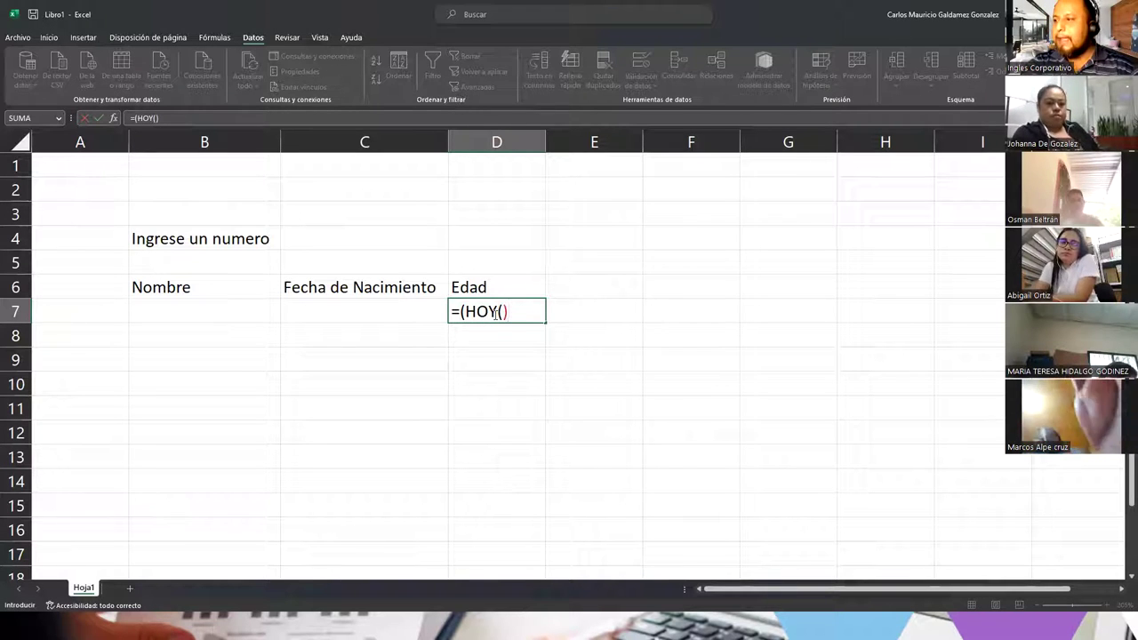
{"action": "type", "text": "-"}
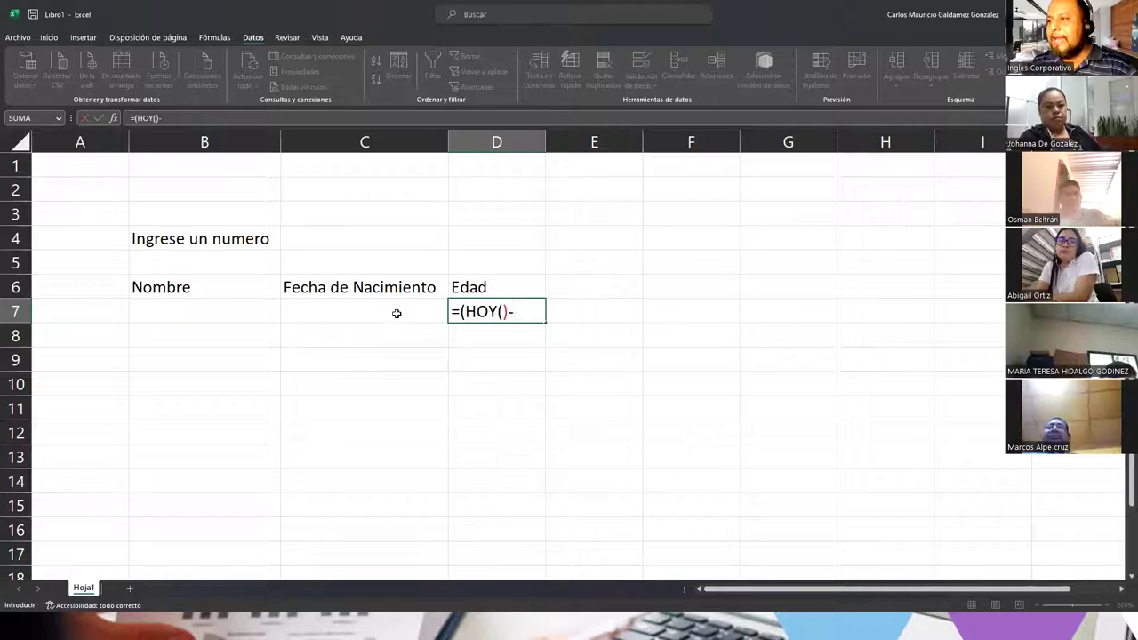
{"action": "left_click", "coordinate": [397, 311]}
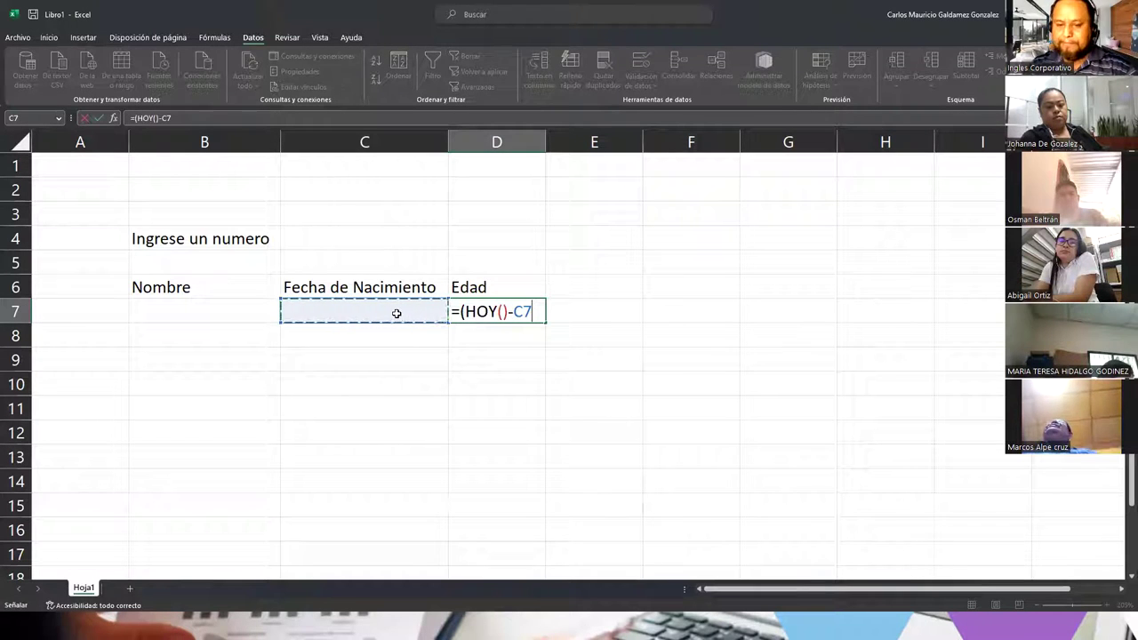
{"action": "type", "text": "/"}
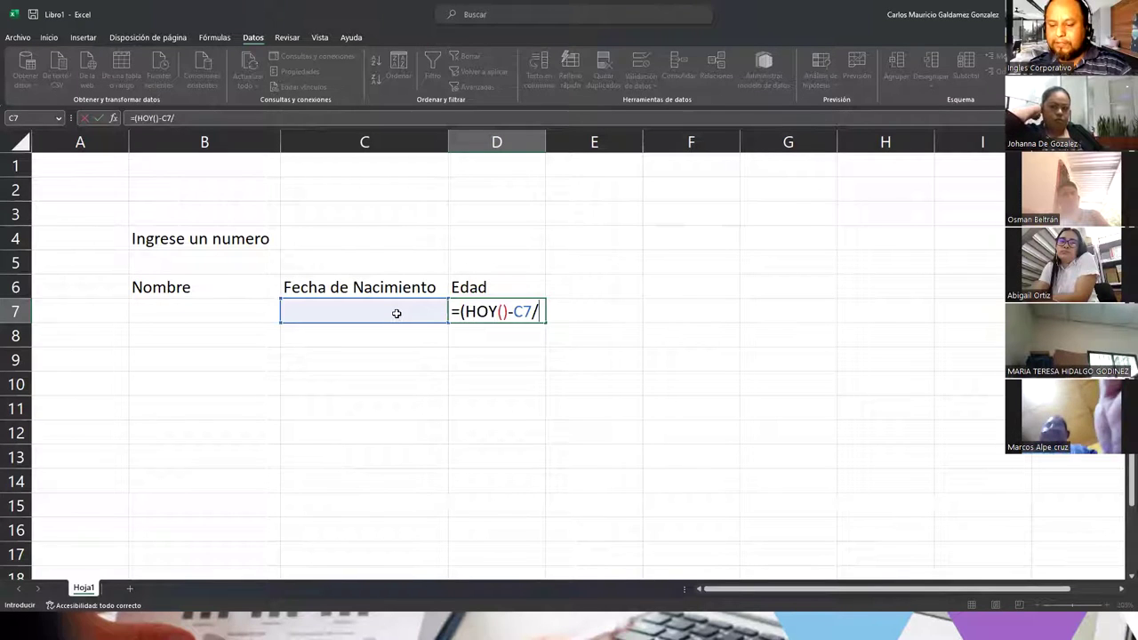
{"action": "type", "text": "365.25"}
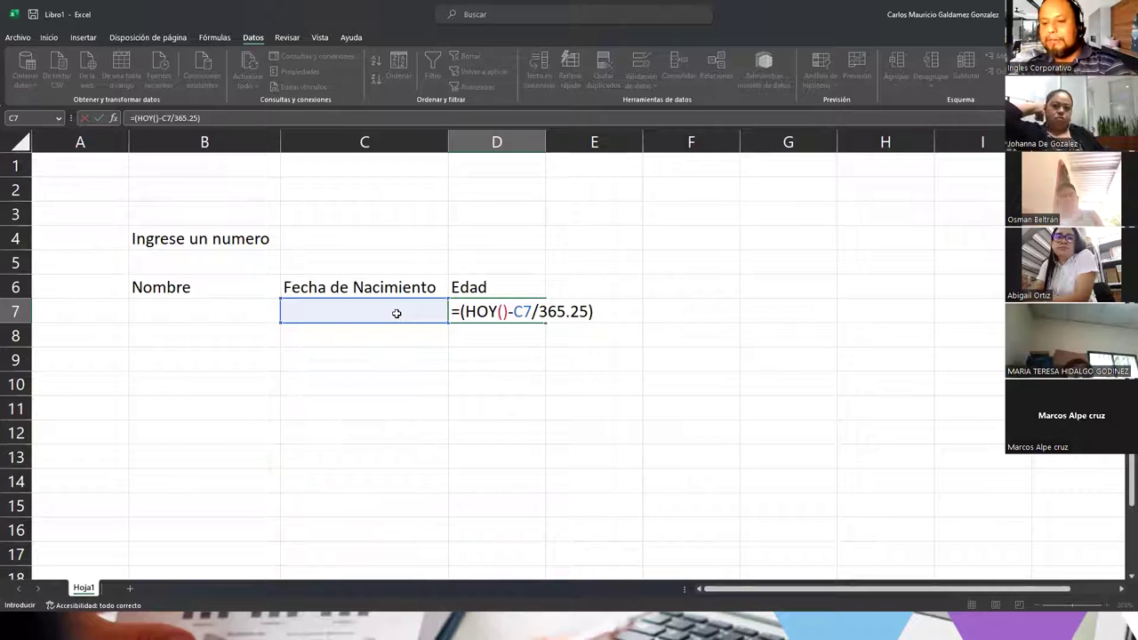
{"action": "key", "text": "Return"}
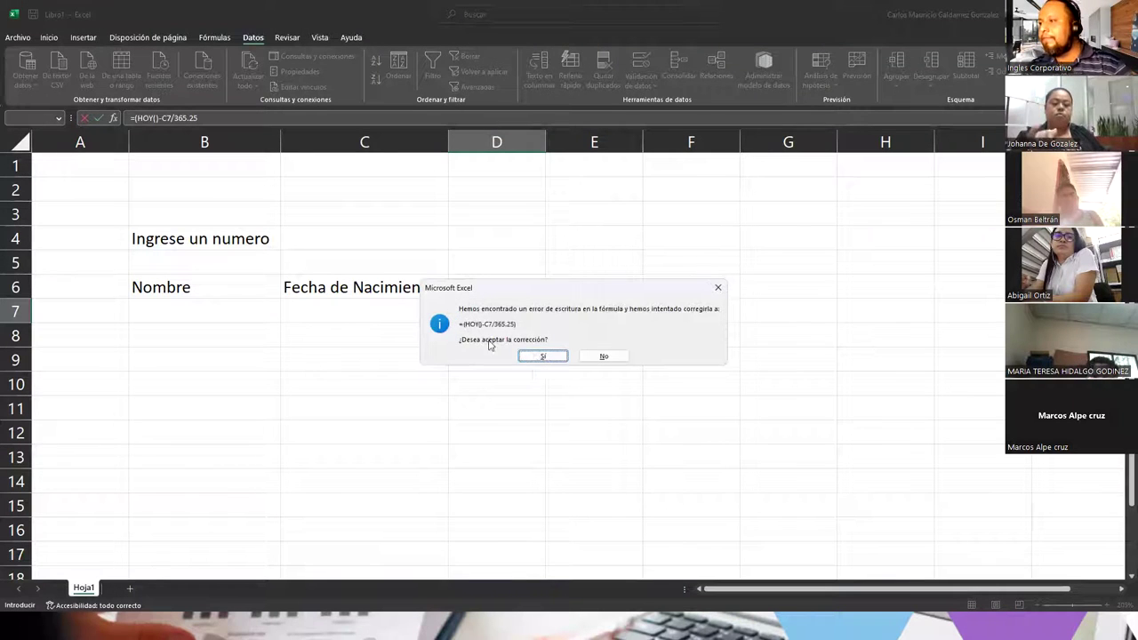
{"action": "left_click", "coordinate": [538, 357]}
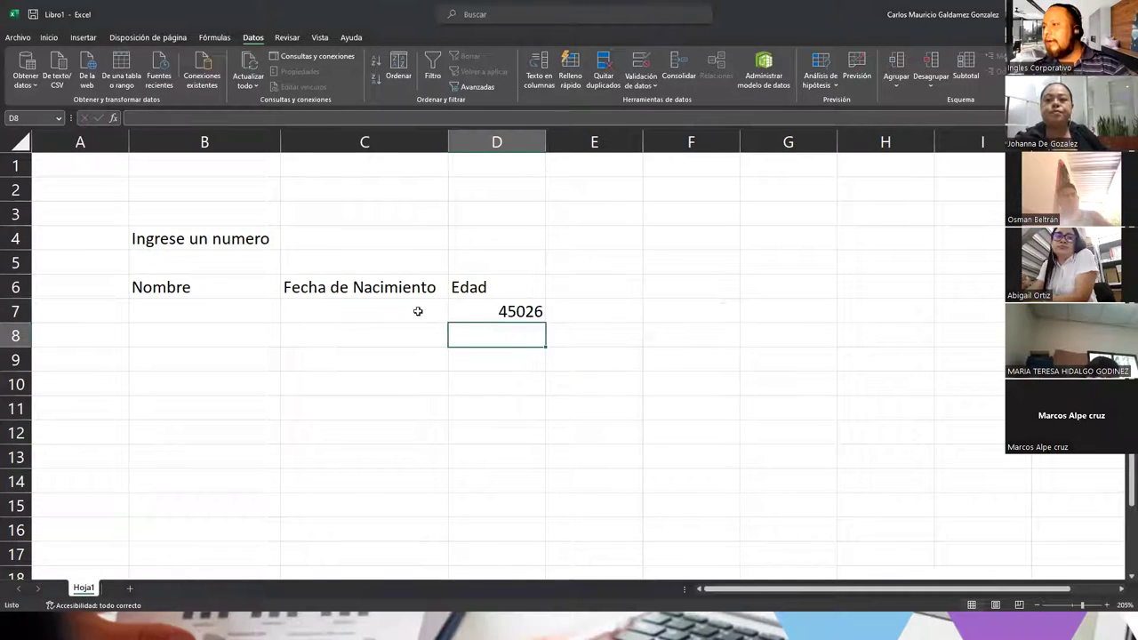
Step: Enter the birth date 30/06/1984 in C7 and select the Edad result in D7
{"action": "left_click", "coordinate": [384, 318]}
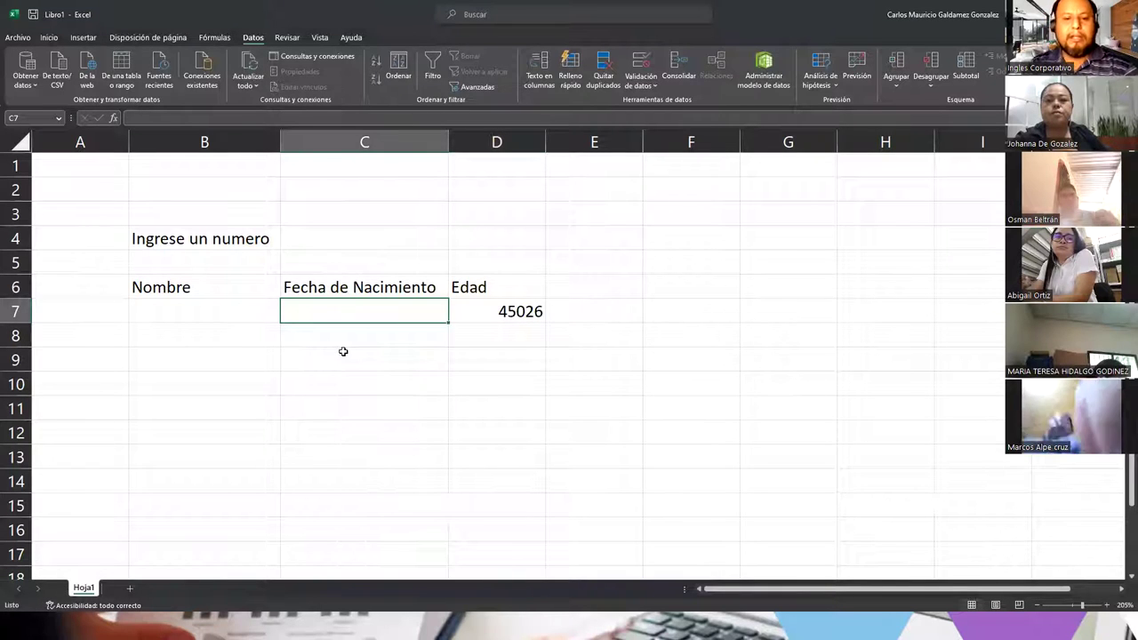
{"action": "type", "text": "30/0"}
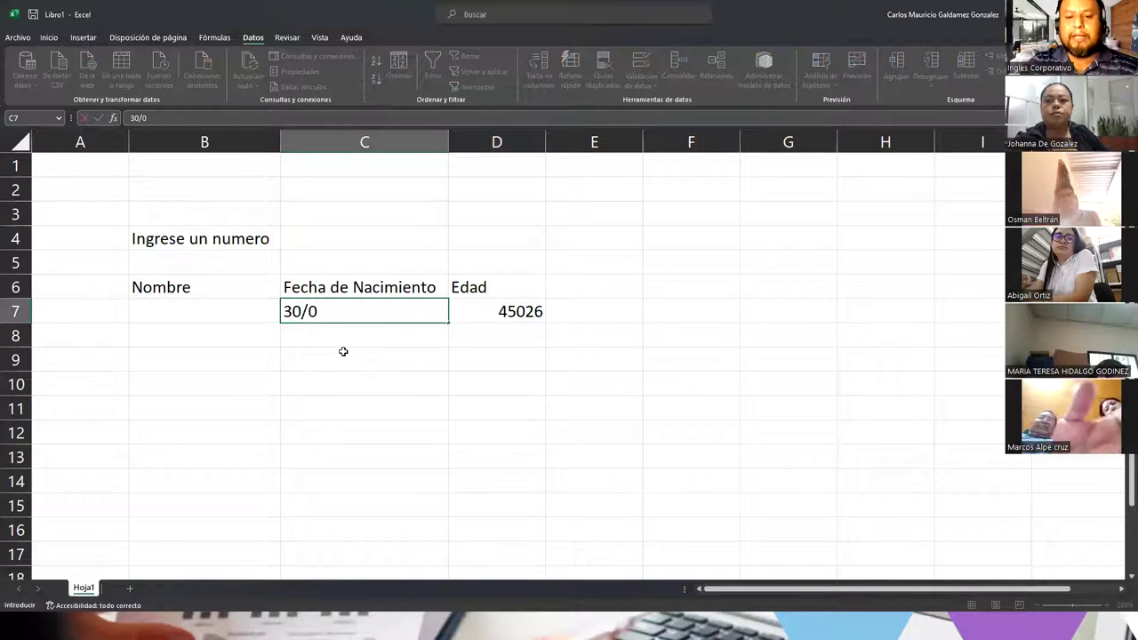
{"action": "type", "text": "6/1984"}
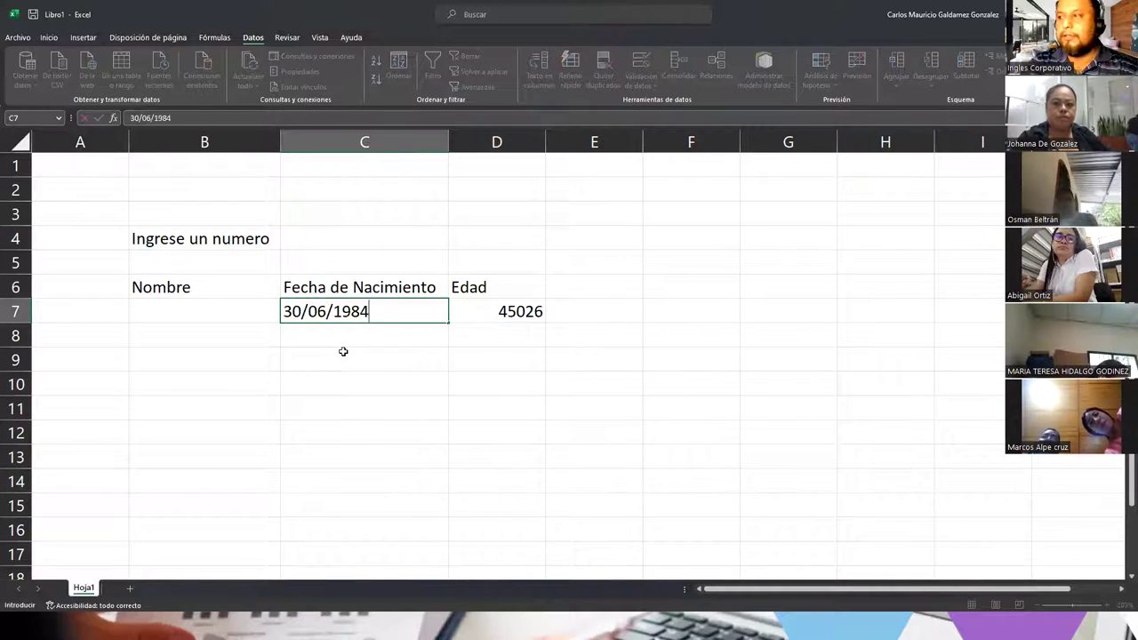
{"action": "key", "text": "Return"}
{"action": "key", "text": "Up"}
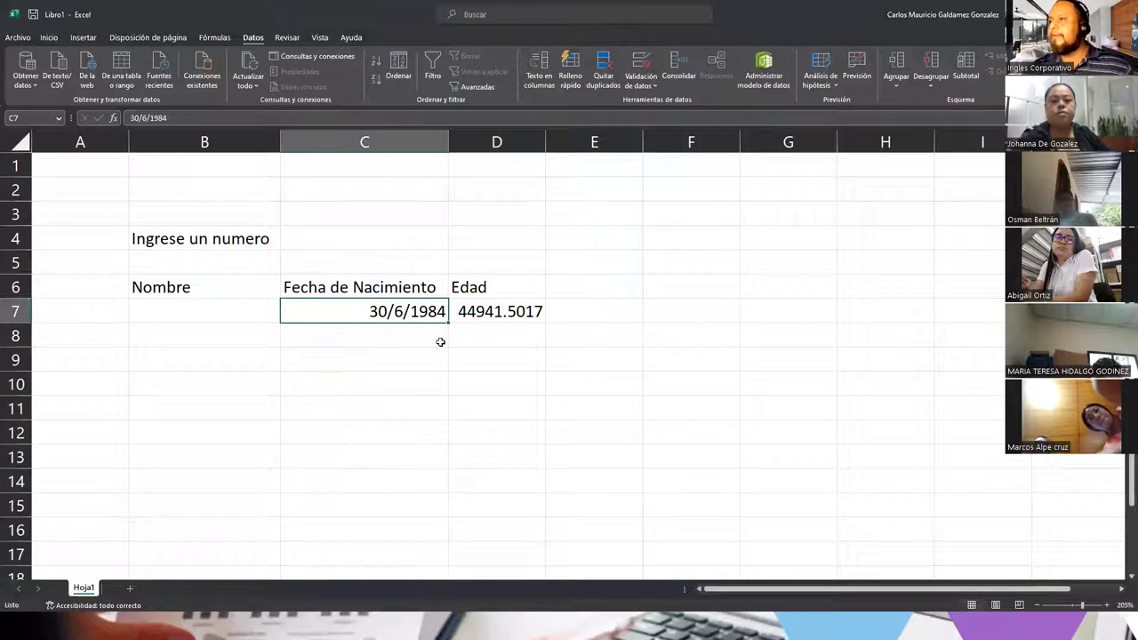
{"action": "left_click", "coordinate": [488, 310]}
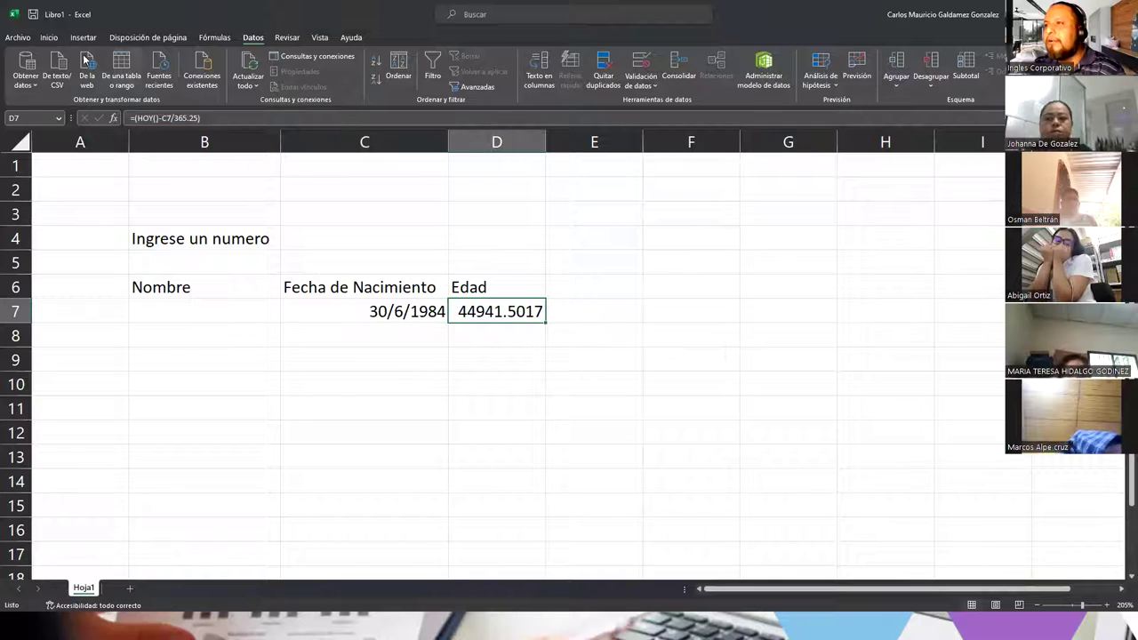
{"action": "left_click", "coordinate": [50, 39]}
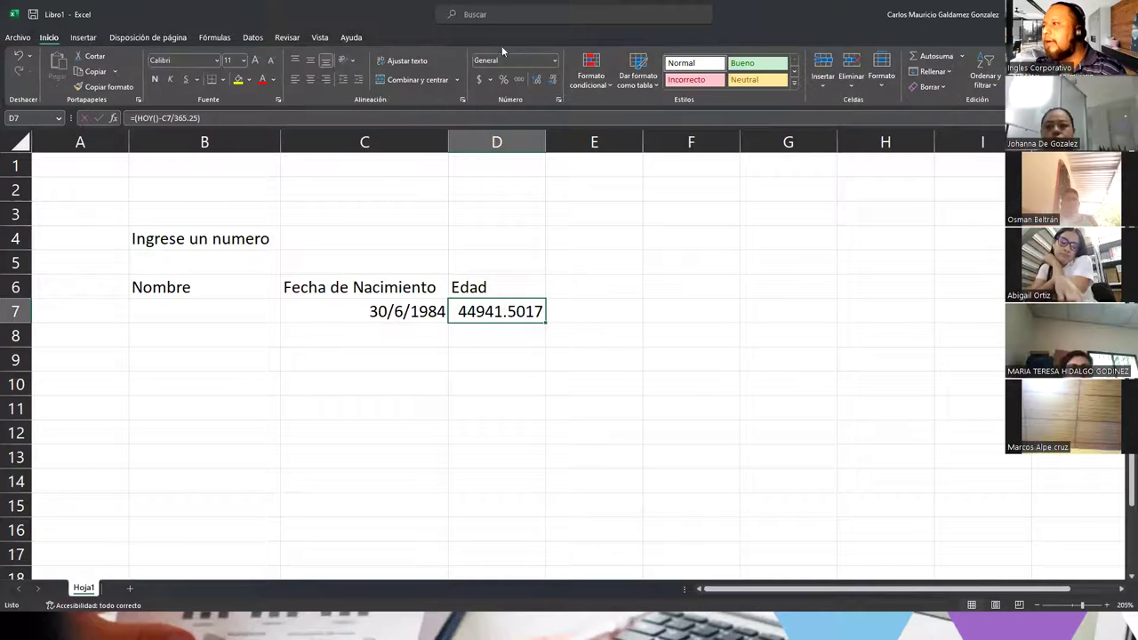
Step: Format D7 as Número (44941.50), trial 44941 as a short date in D8, then clear it
{"action": "left_click", "coordinate": [555, 62]}
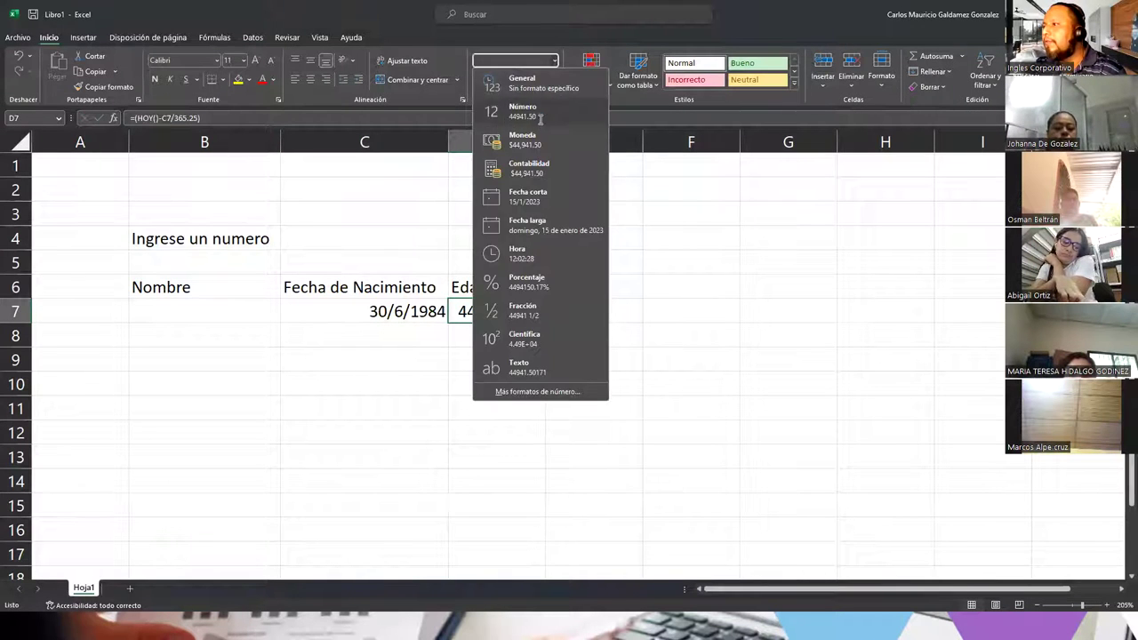
{"action": "left_click", "coordinate": [539, 117]}
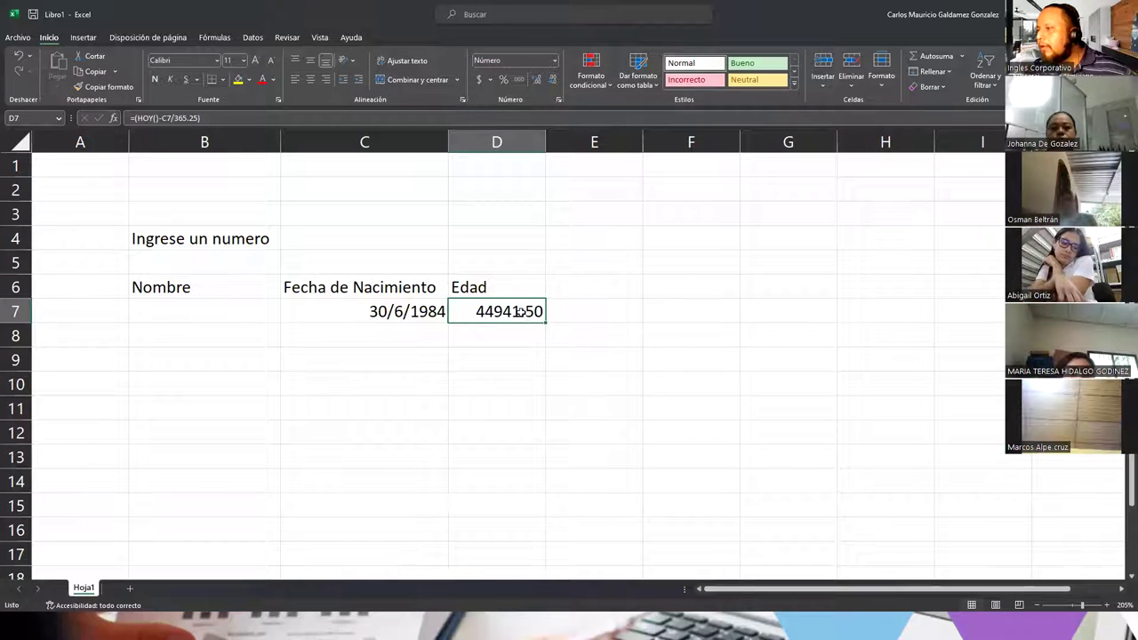
{"action": "left_click", "coordinate": [490, 338]}
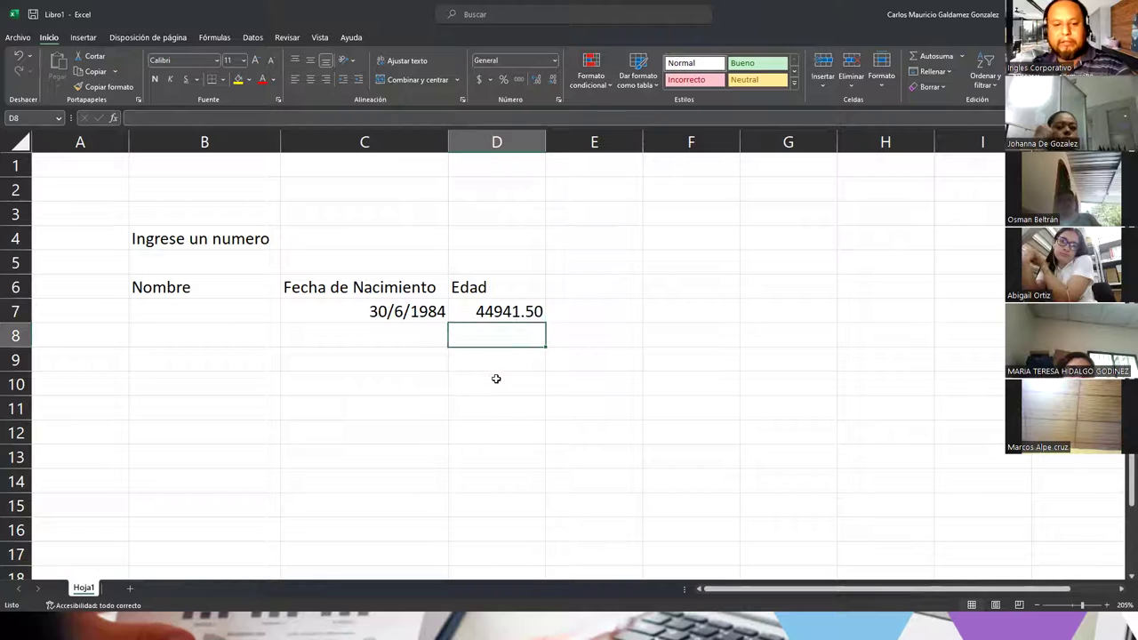
{"action": "type", "text": "44941"}
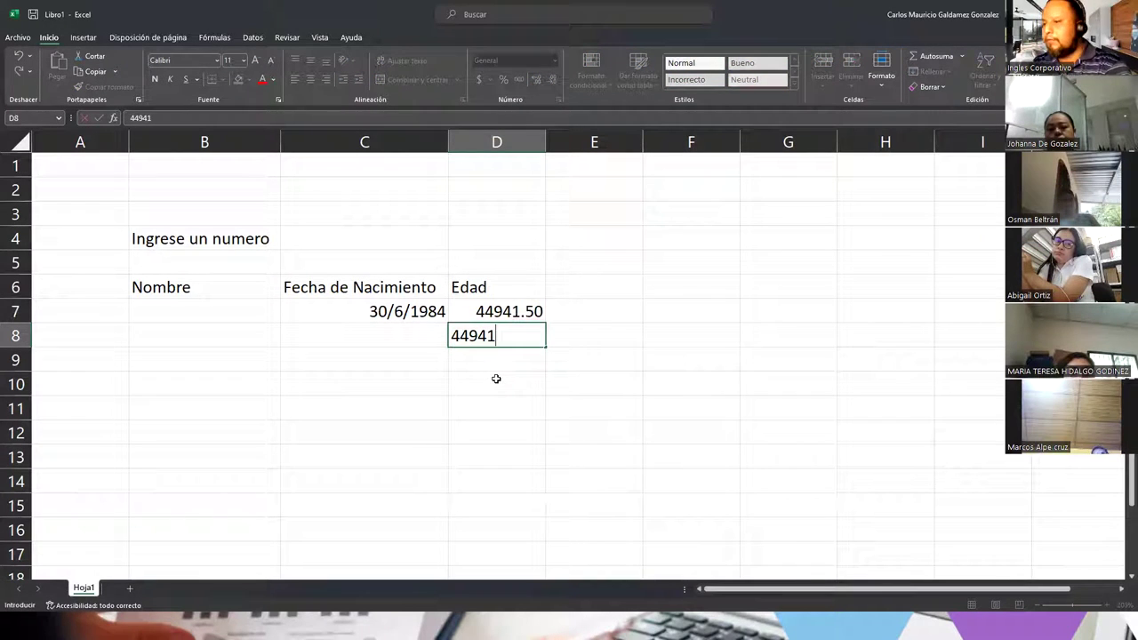
{"action": "key", "text": "Return"}
{"action": "left_click", "coordinate": [493, 337]}
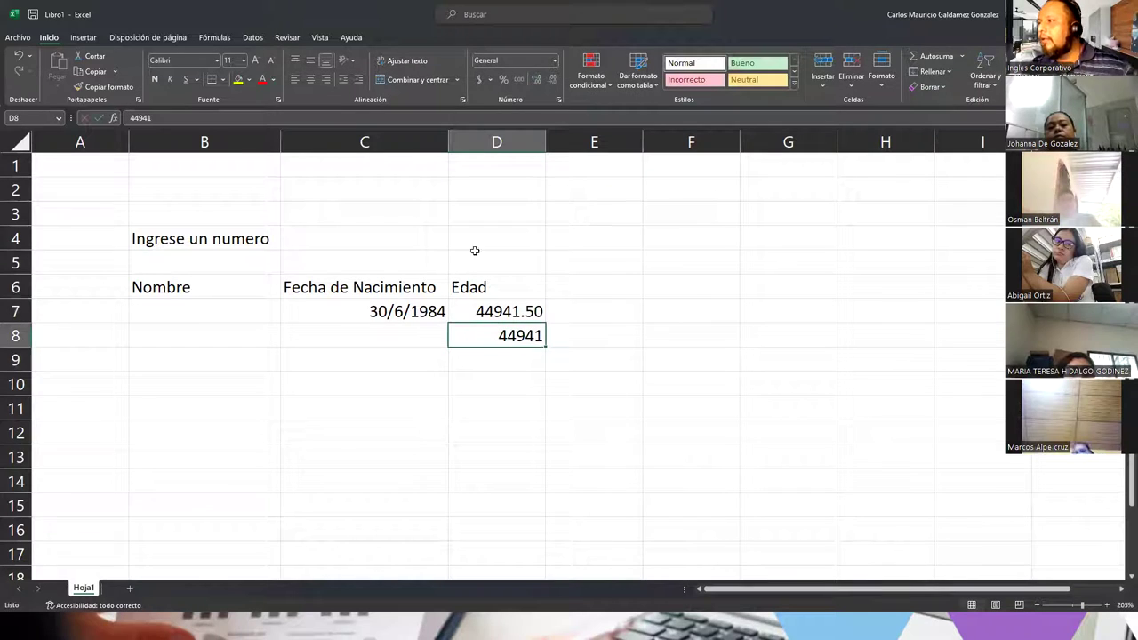
{"action": "left_click", "coordinate": [554, 60]}
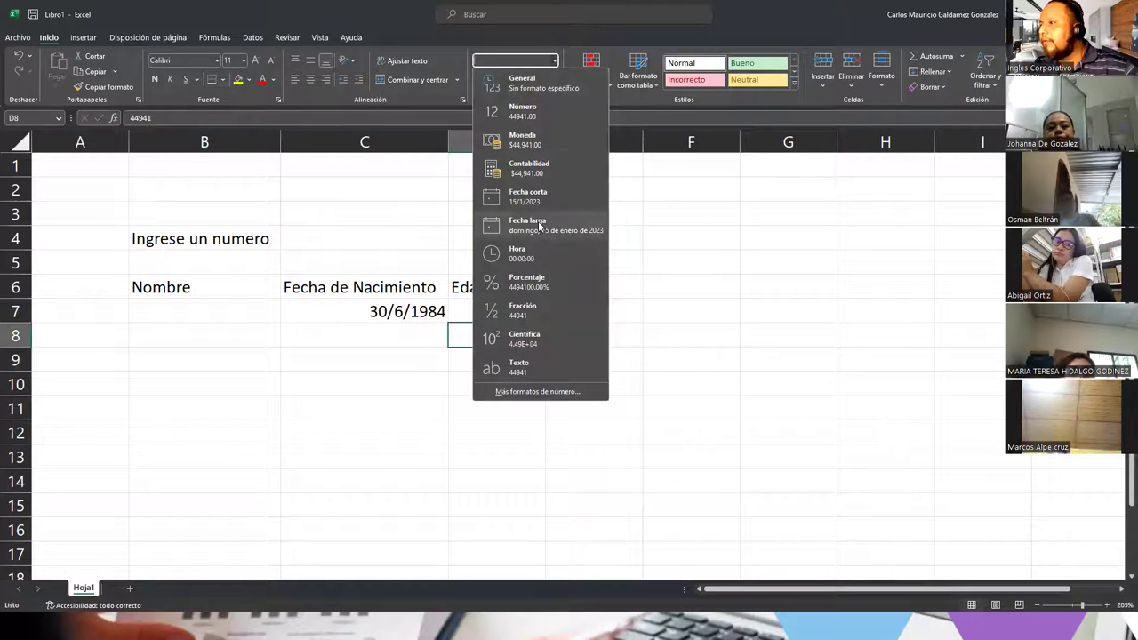
{"action": "left_click", "coordinate": [540, 199]}
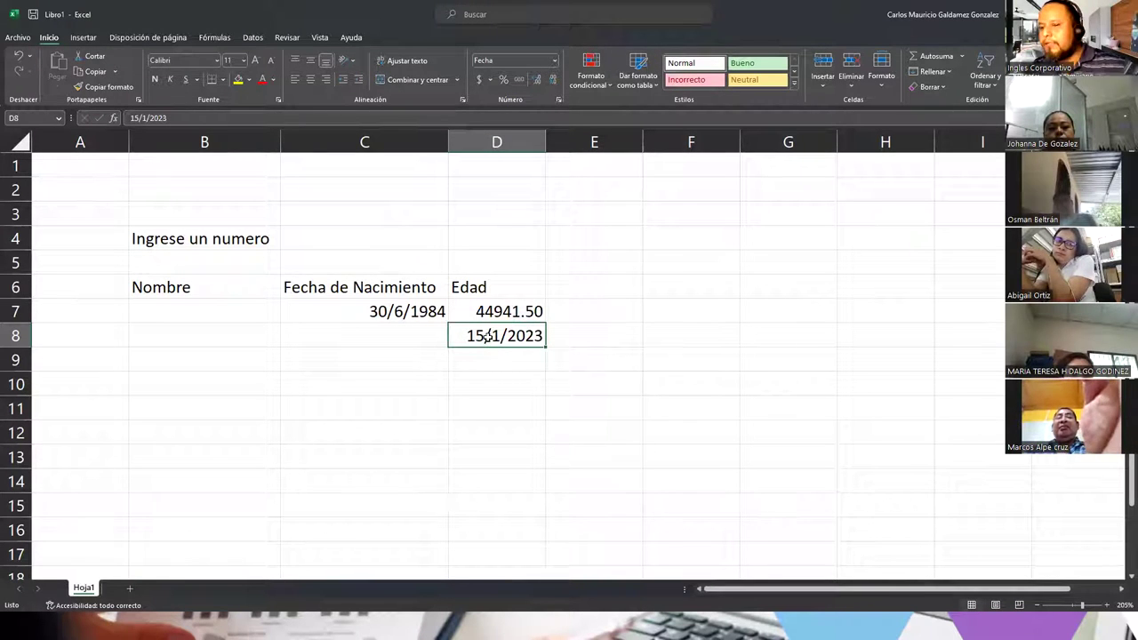
{"action": "key", "text": "Delete"}
{"action": "key", "text": "Up"}
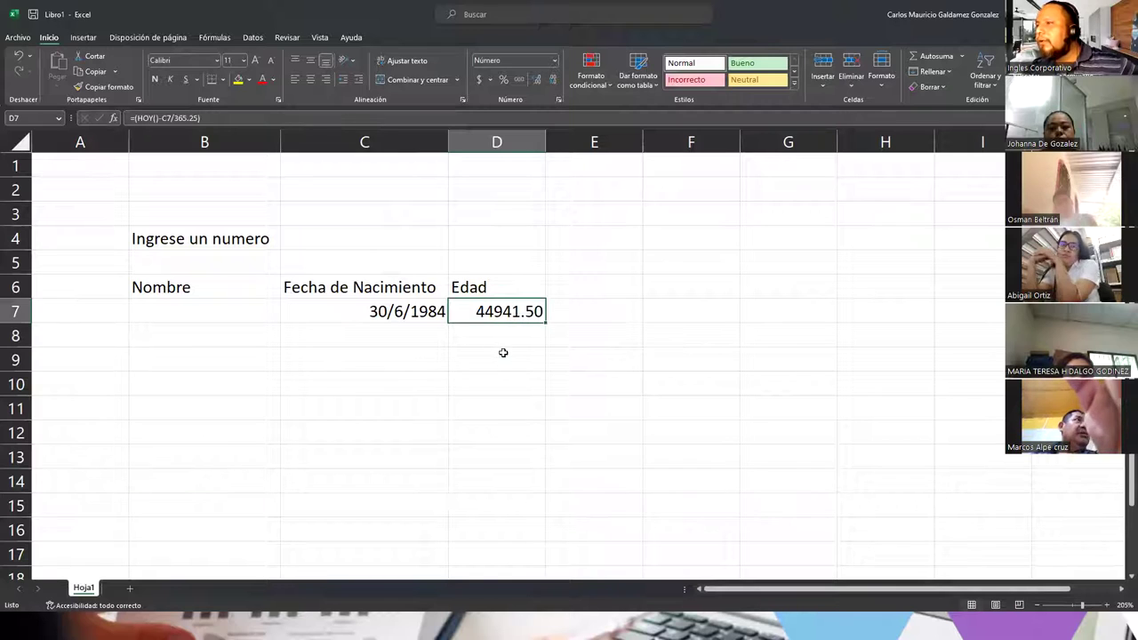
{"action": "left_click", "coordinate": [201, 117]}
Step: Correct the D7 formula's parentheses to =(HOY()-C7)/365.25
{"action": "key", "text": "BackSpace"}
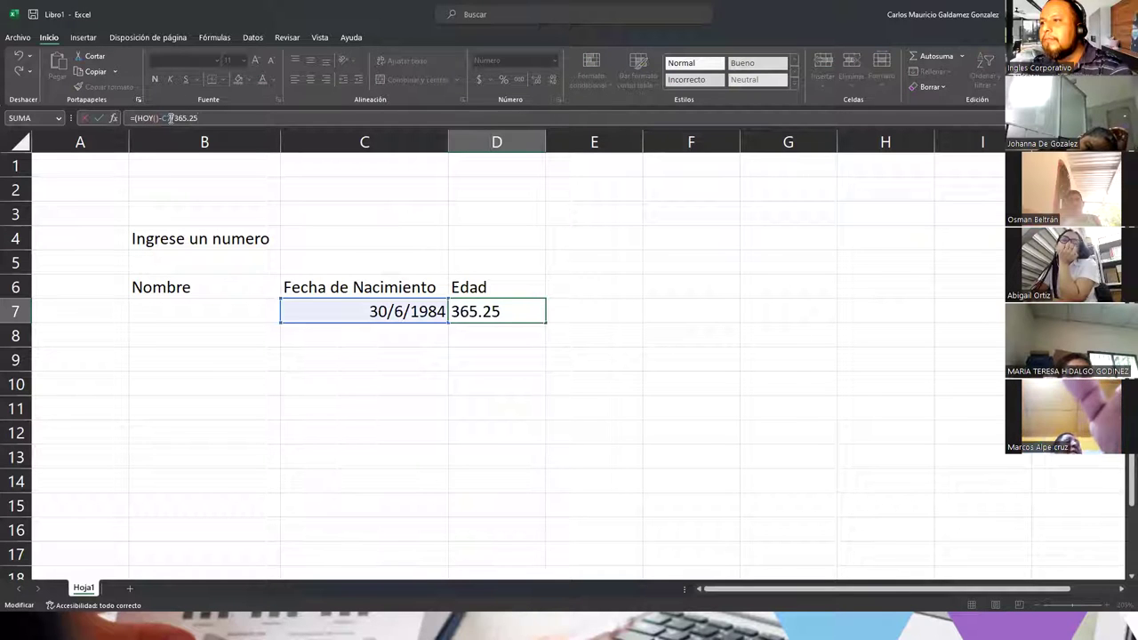
{"action": "left_click", "coordinate": [168, 119]}
{"action": "type", "text": ")"}
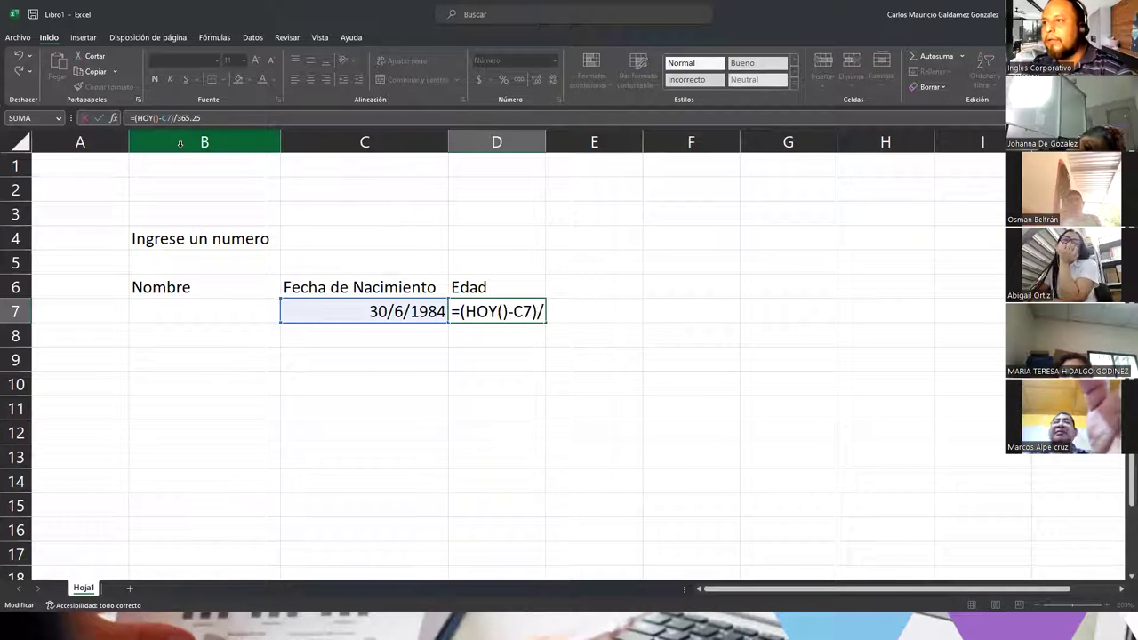
{"action": "key", "text": "Return"}
Step: Decrease D7's decimals twice so the age shows as 39
{"action": "left_click", "coordinate": [500, 310]}
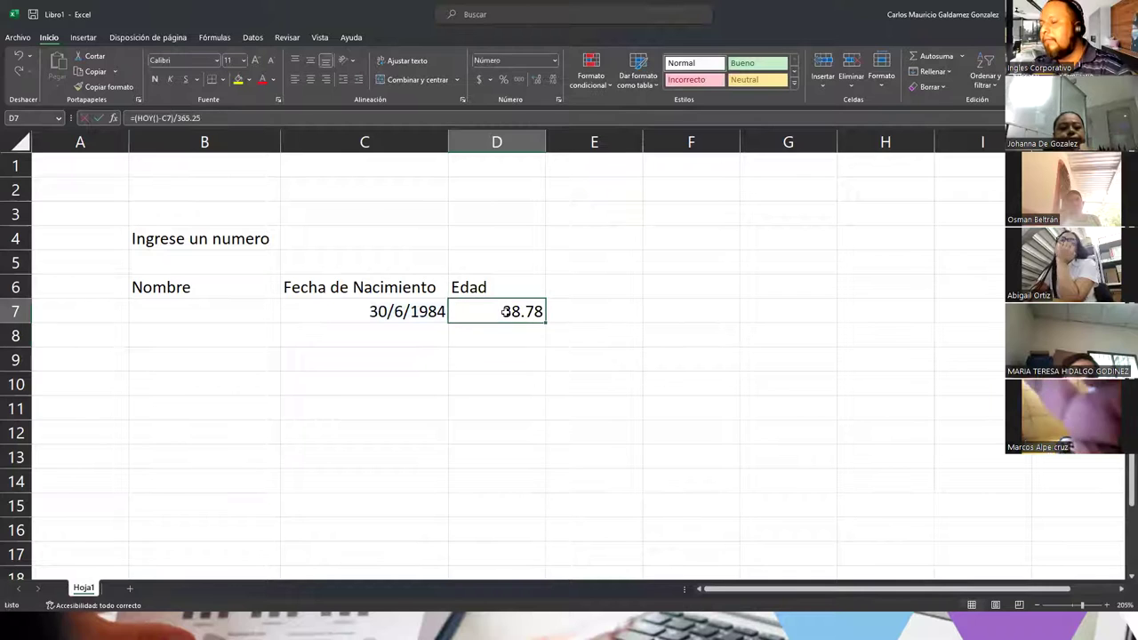
{"action": "left_click", "coordinate": [553, 78]}
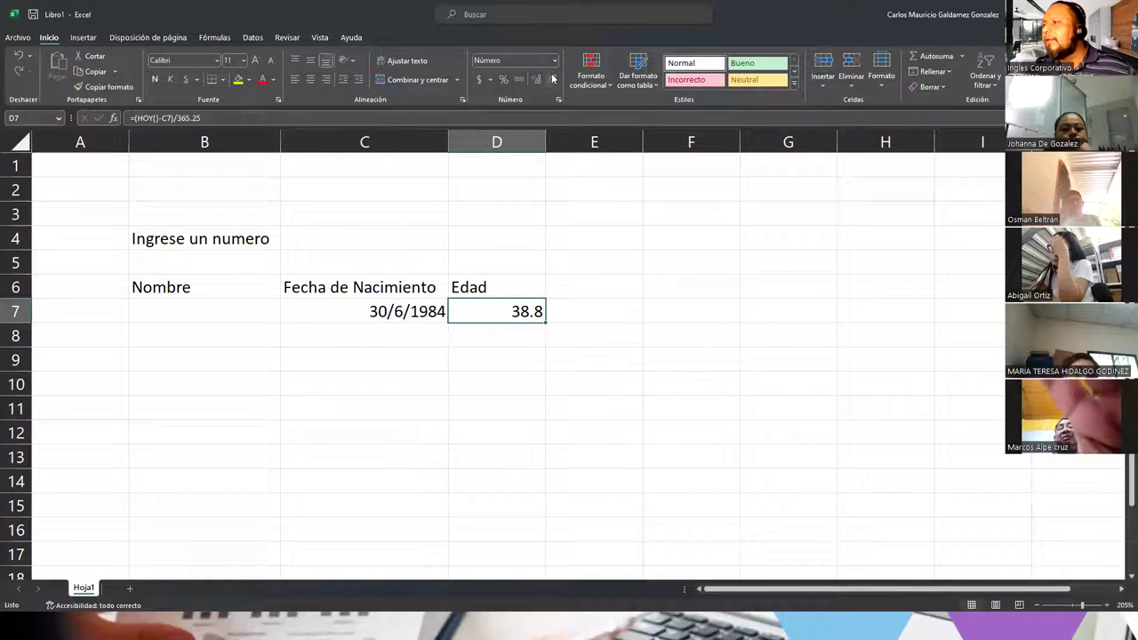
{"action": "left_click", "coordinate": [550, 79]}
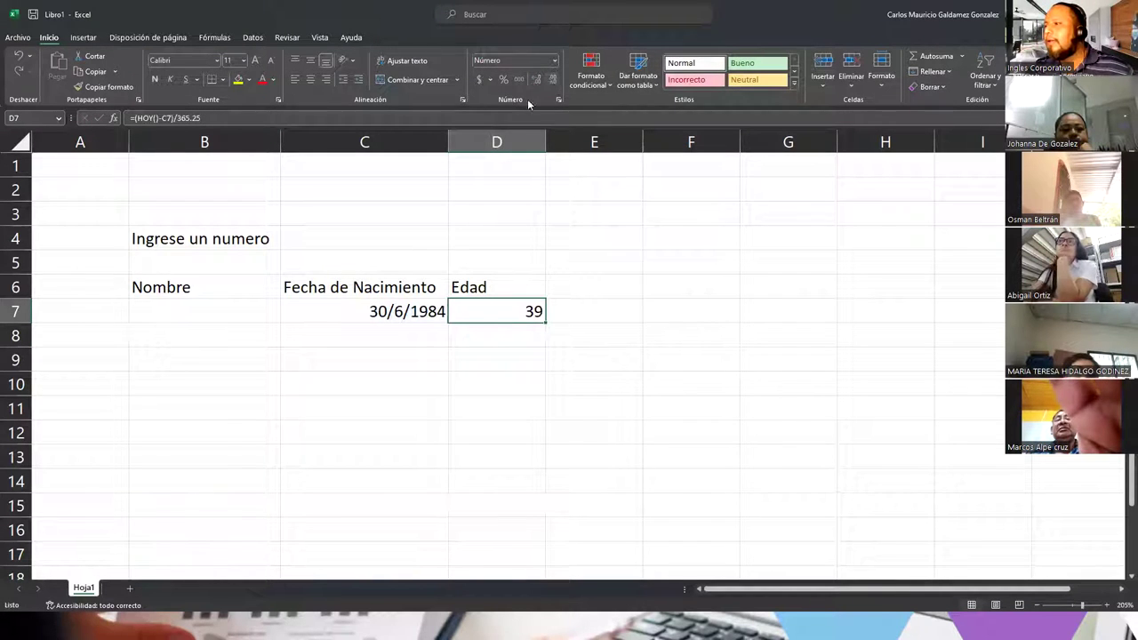
{"action": "left_click", "coordinate": [408, 313]}
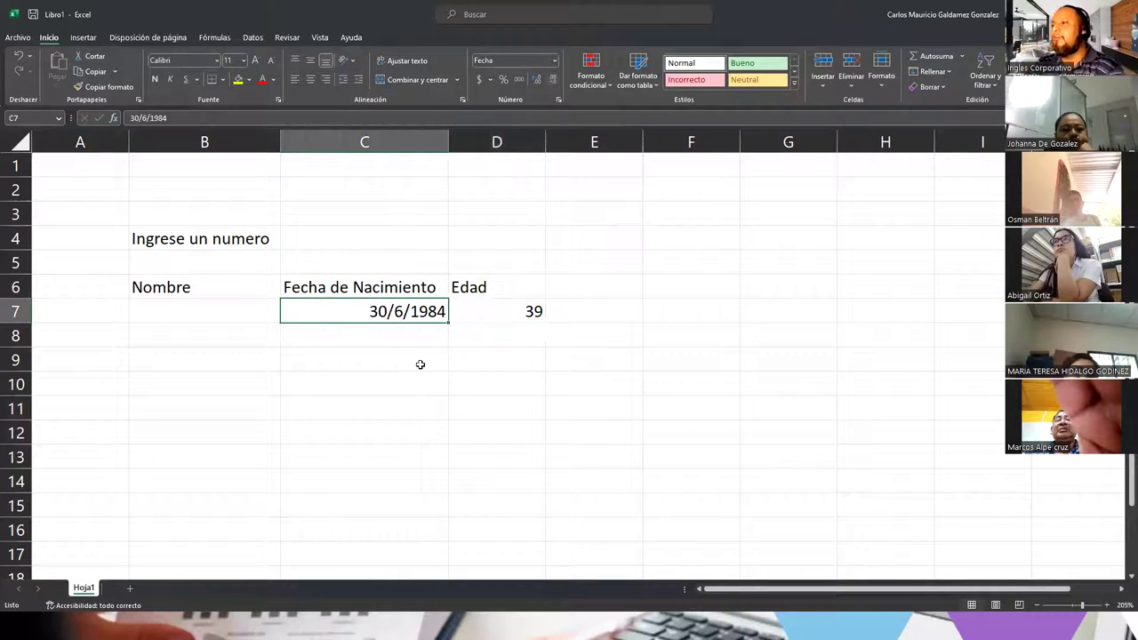
{"action": "left_click", "coordinate": [495, 310]}
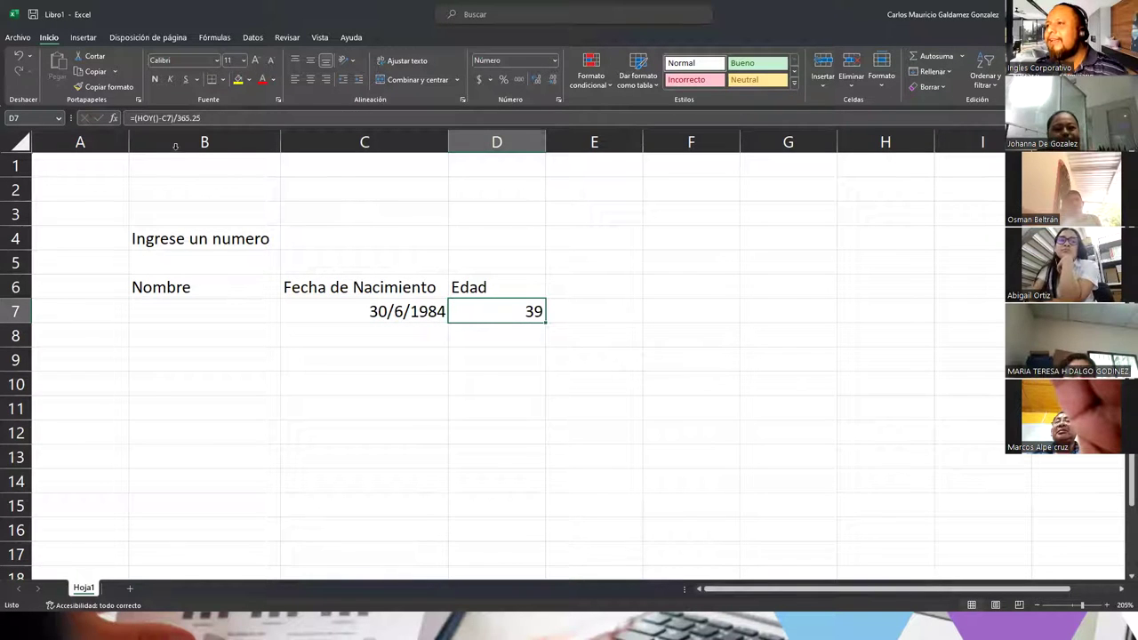
{"action": "left_click", "coordinate": [195, 306]}
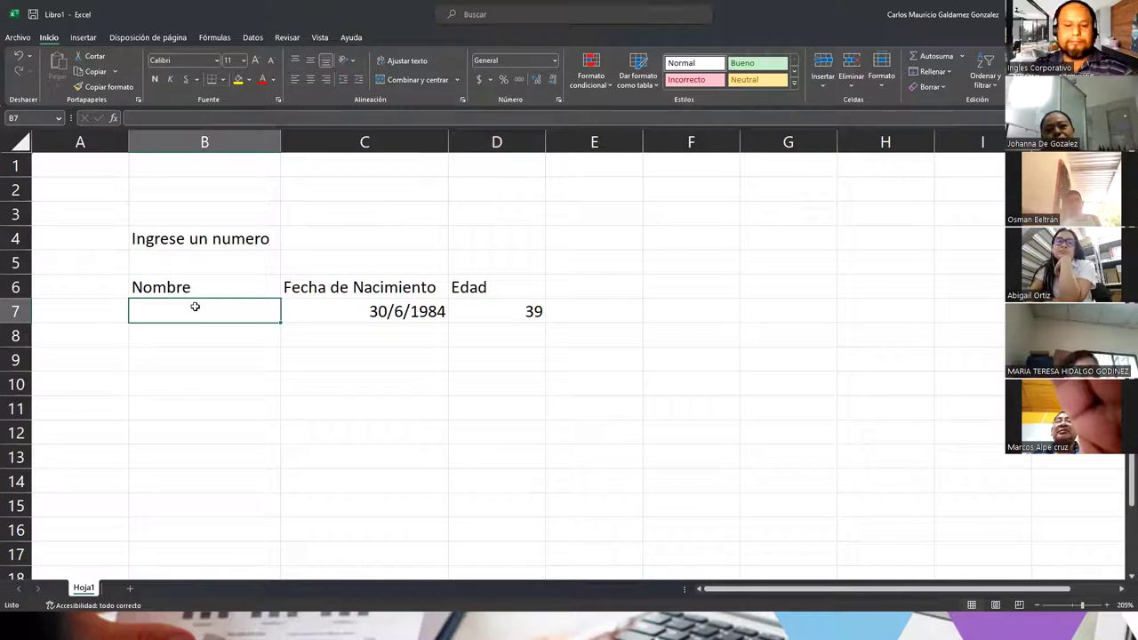
Step: Enter the person's full name under Nombre in B7 and clear stray text from A7
{"action": "key", "text": "Left"}
{"action": "type", "text": "Carlos"}
{"action": "key", "text": "ctrl+Return"}
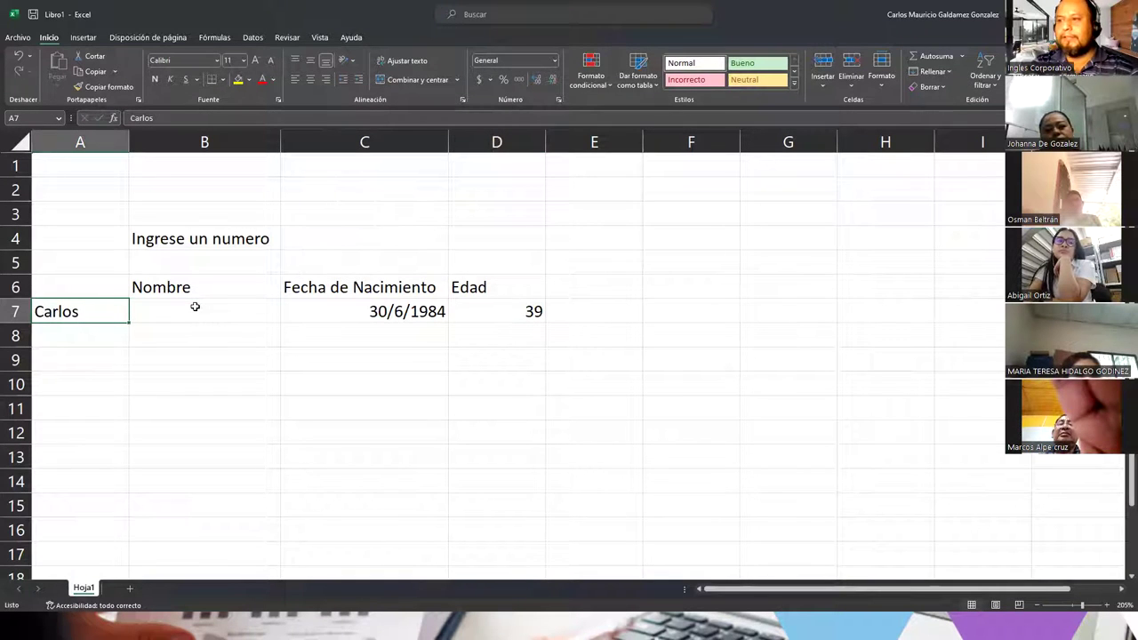
{"action": "left_click", "coordinate": [195, 307]}
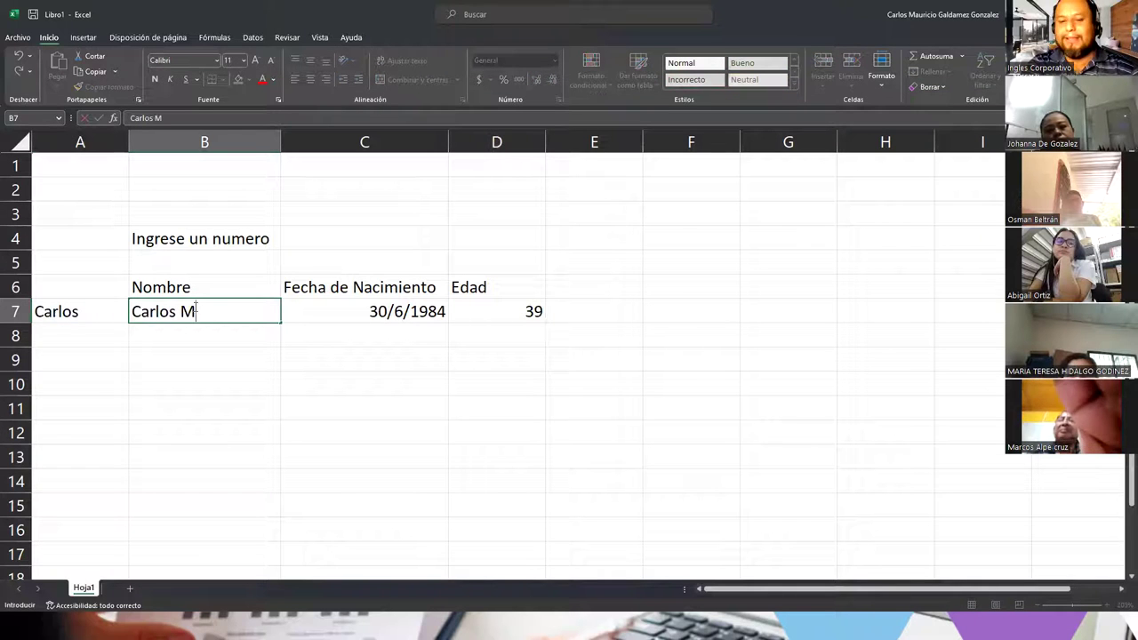
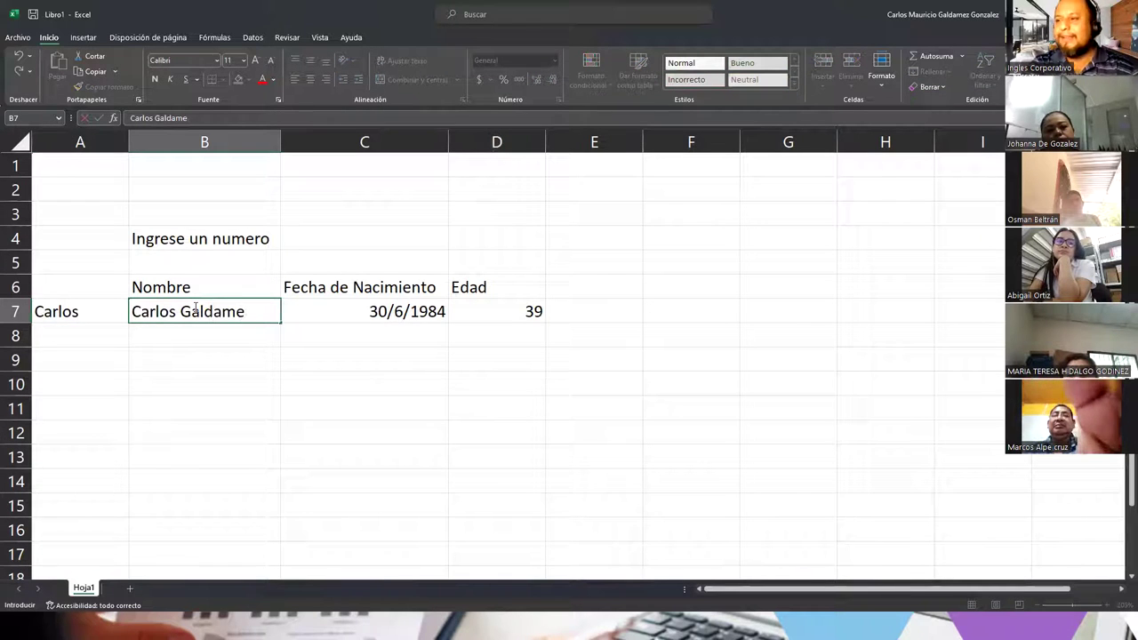
{"action": "key", "text": "Return"}
{"action": "key", "text": "Up"}
{"action": "key", "text": "Left"}
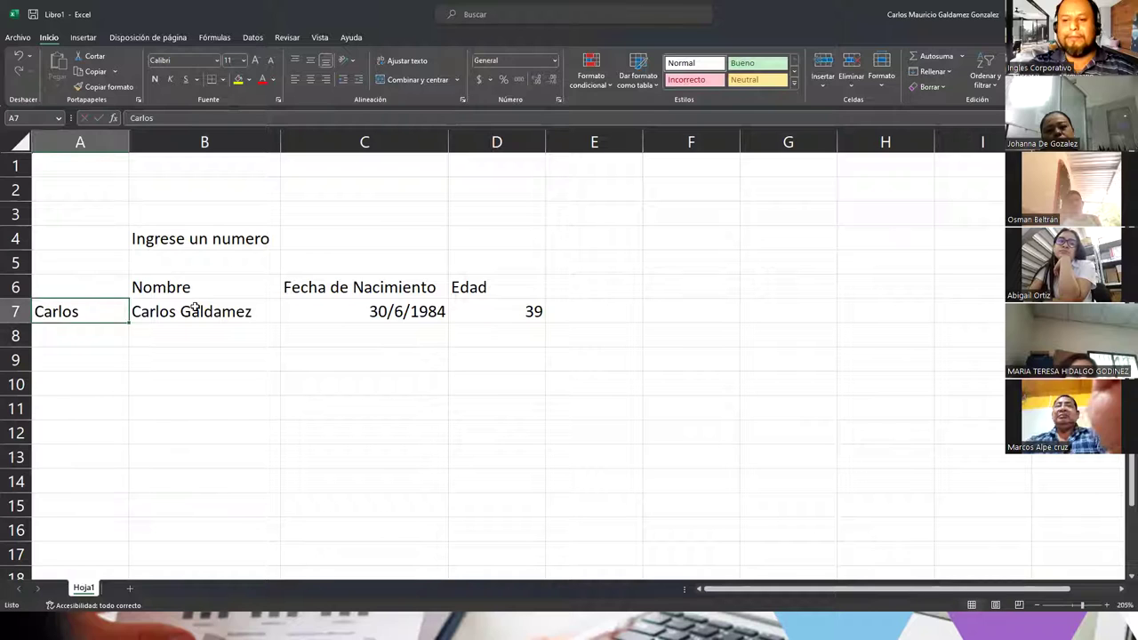
{"action": "key", "text": "Delete"}
{"action": "left_click", "coordinate": [253, 313]}
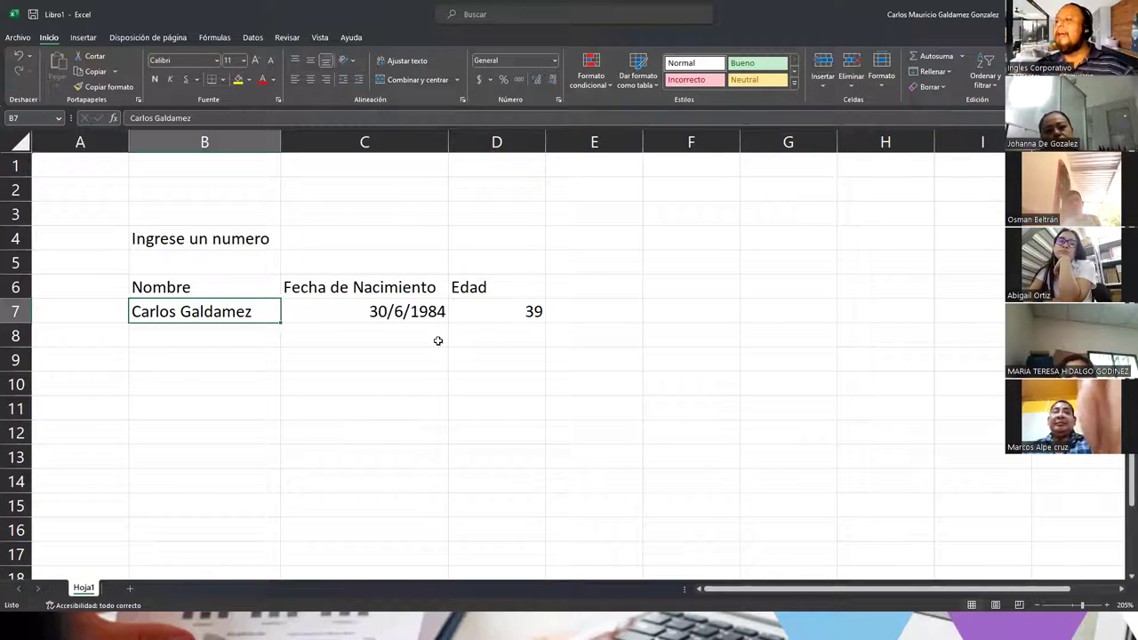
Step: Show D7's age with two decimals, 38.78
{"action": "left_click", "coordinate": [485, 311]}
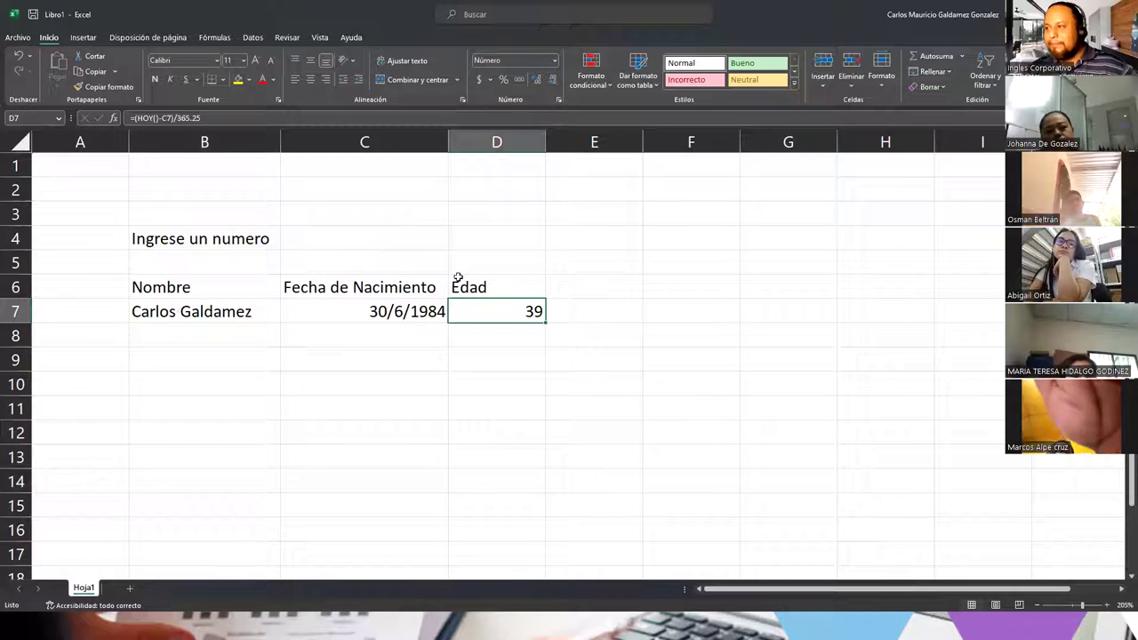
{"action": "left_click", "coordinate": [536, 80]}
{"action": "left_click", "coordinate": [536, 80]}
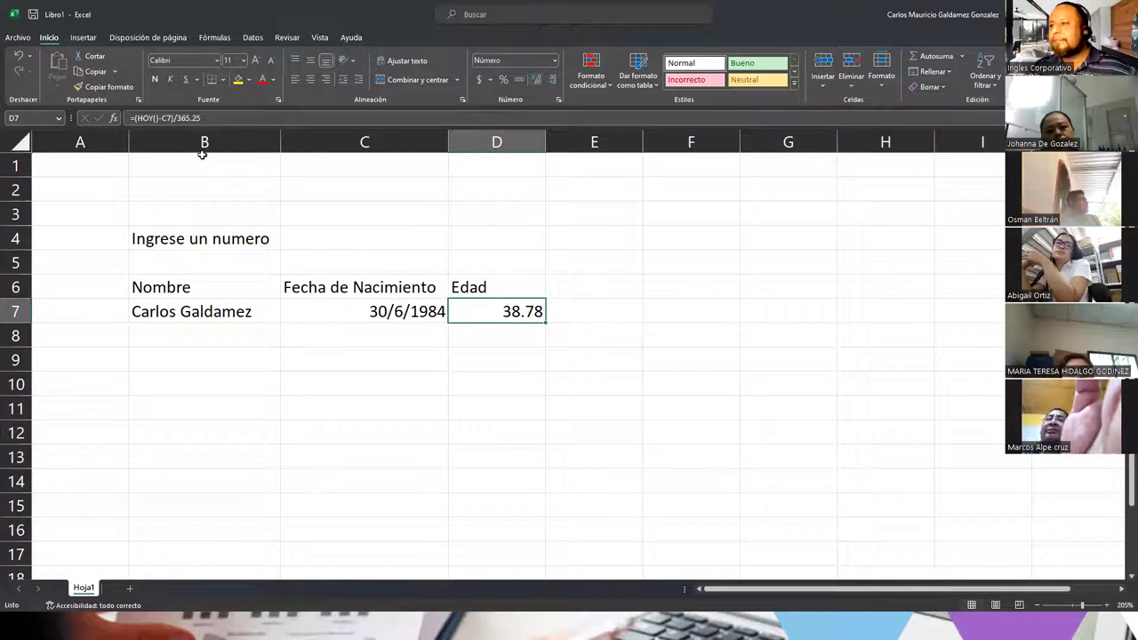
{"action": "left_click", "coordinate": [134, 118]}
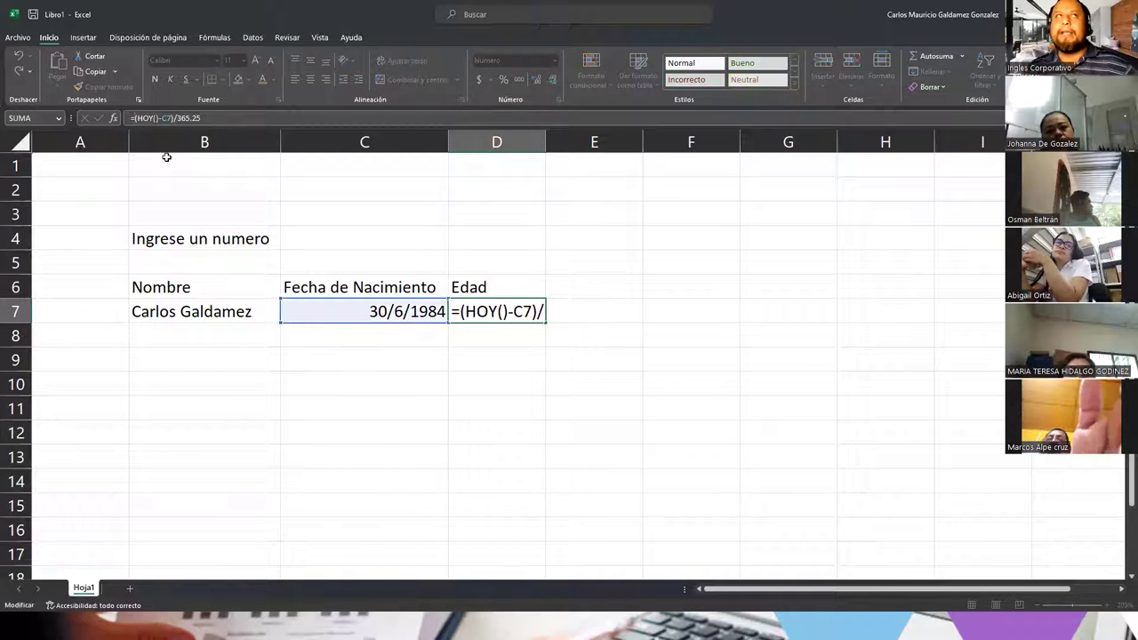
Step: Wrap D7's age formula in ENTERO and remove decimals so the age shows 38
{"action": "type", "text": "entero"}
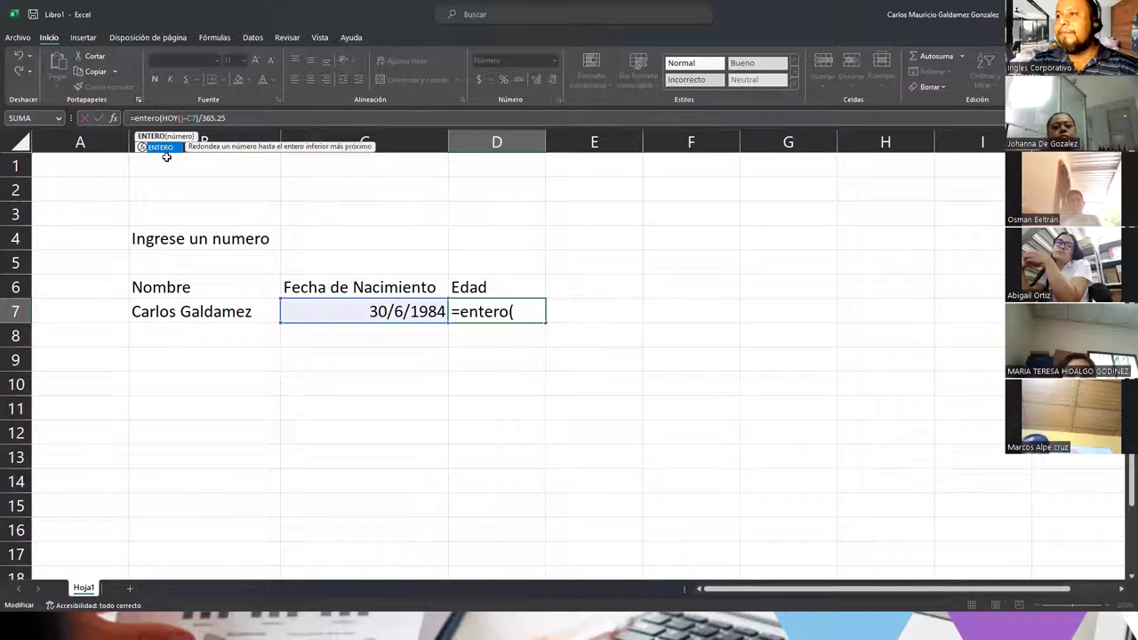
{"action": "type", "text": "("}
{"action": "key", "text": "End"}
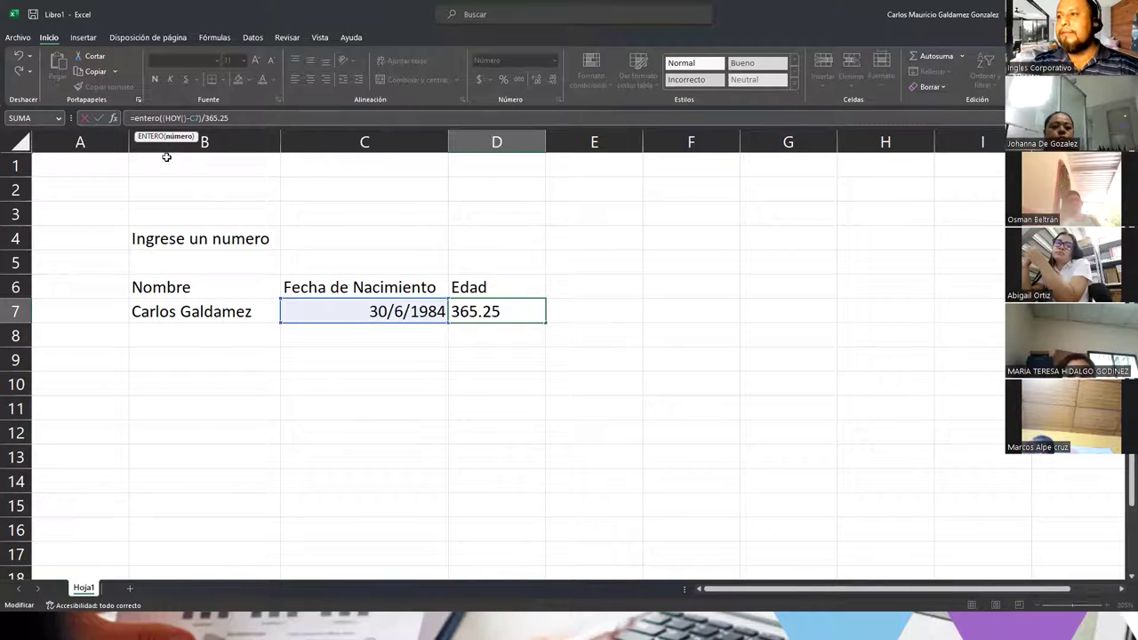
{"action": "type", "text": ")"}
{"action": "key", "text": "Return"}
{"action": "key", "text": "Up"}
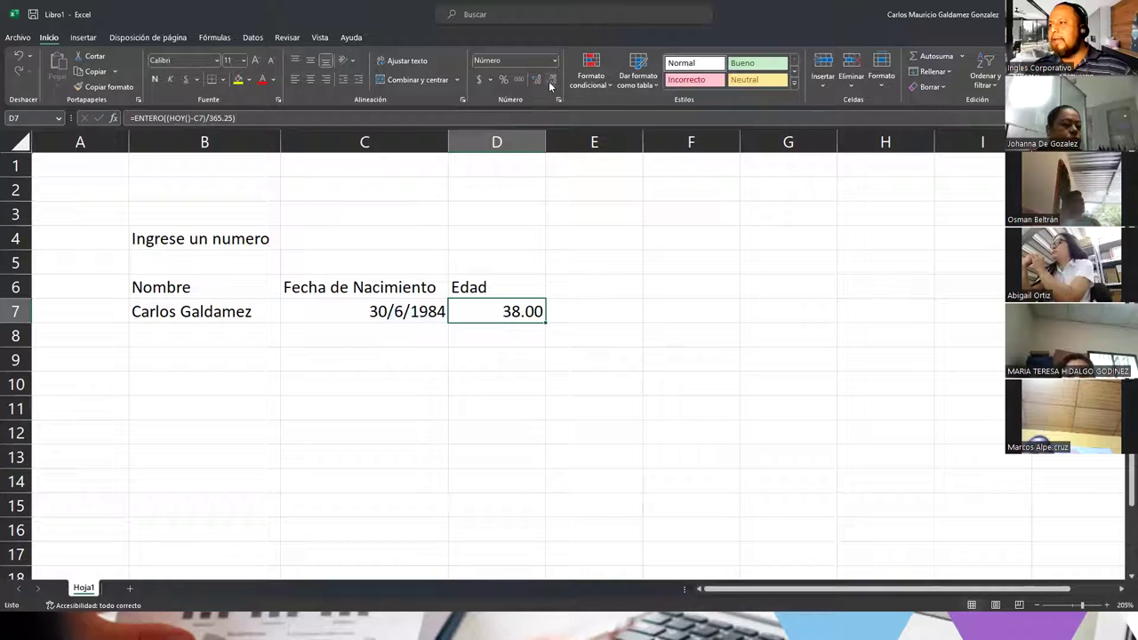
{"action": "left_click", "coordinate": [552, 80]}
{"action": "left_click", "coordinate": [551, 81]}
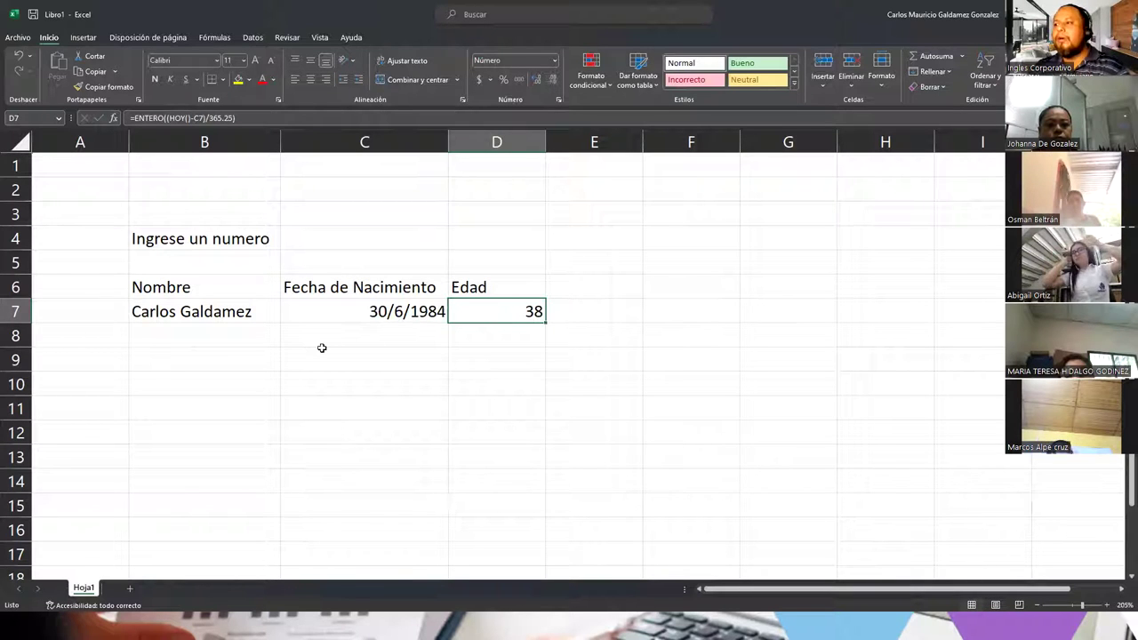
Step: Check the birth date in C7 and review D7's formula without changing it
{"action": "left_click", "coordinate": [340, 309]}
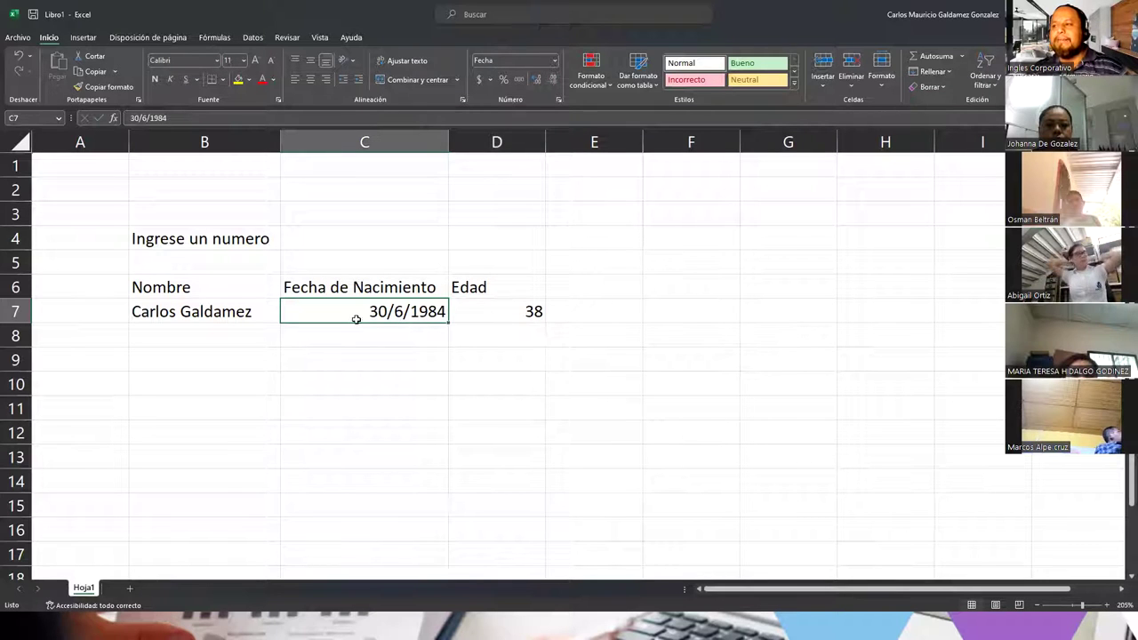
{"action": "left_click", "coordinate": [481, 317]}
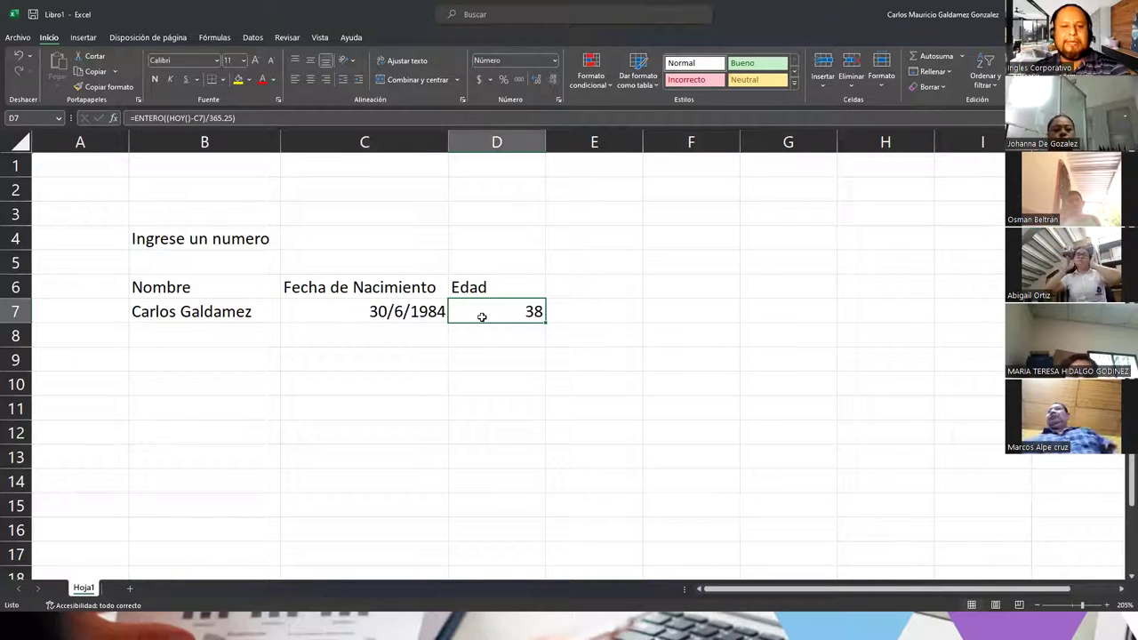
{"action": "double_click", "coordinate": [481, 317]}
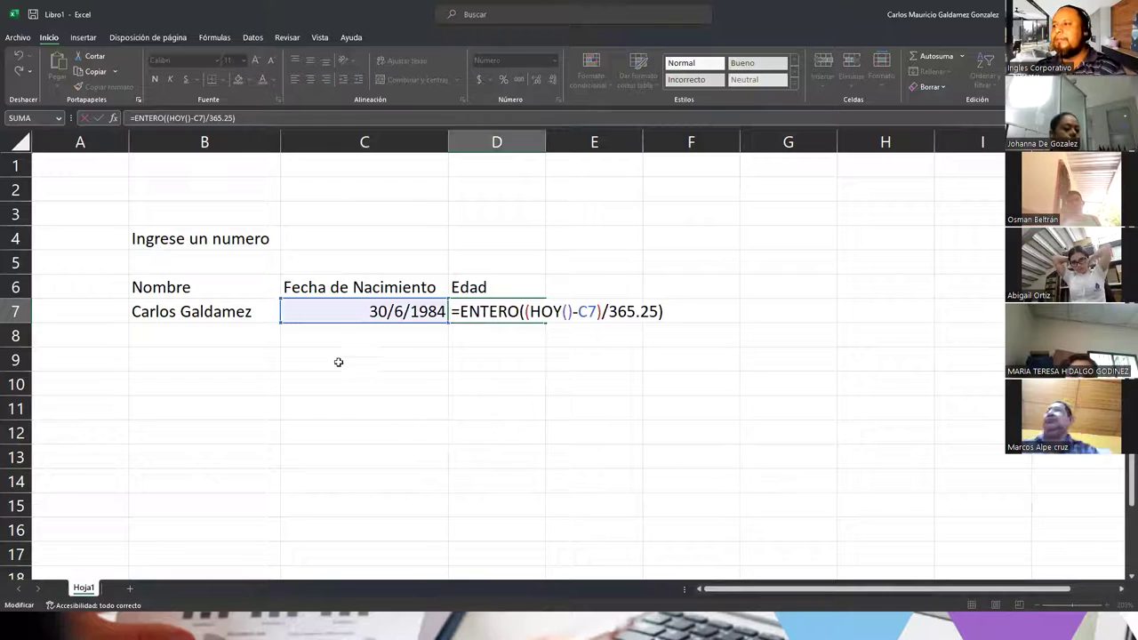
{"action": "left_click", "coordinate": [311, 337]}
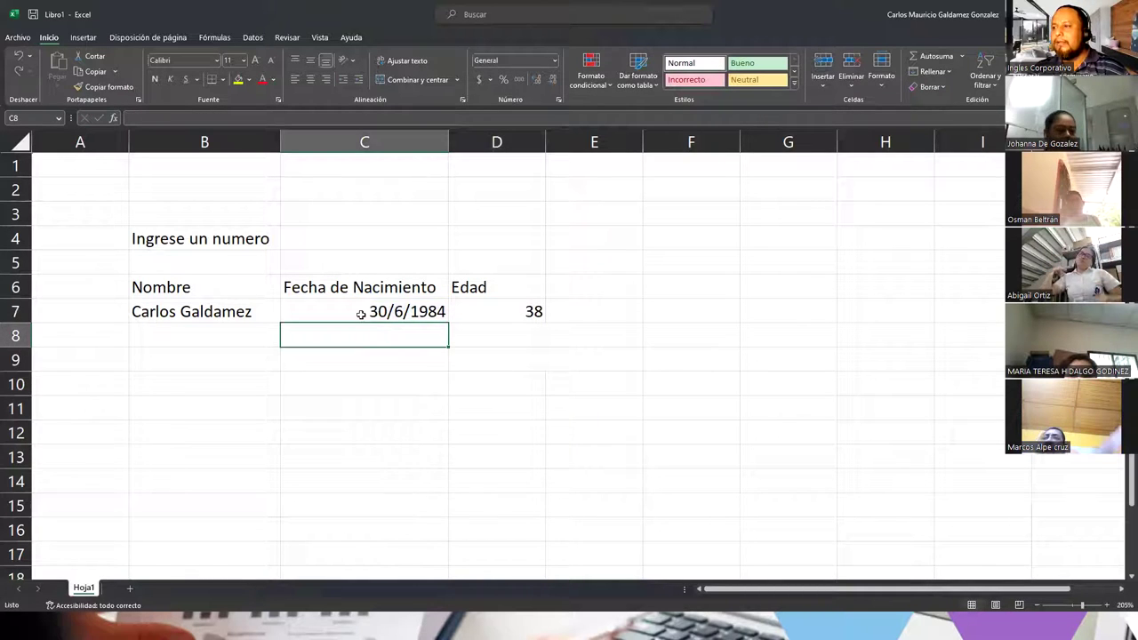
Step: Fill C7:D7 down to row 11, then clear the copied birth dates in C8:C11
{"action": "left_click", "coordinate": [364, 309]}
{"action": "left_click", "coordinate": [269, 319]}
{"action": "left_click_drag", "start_coordinate": [356, 311], "coordinate": [506, 317]}
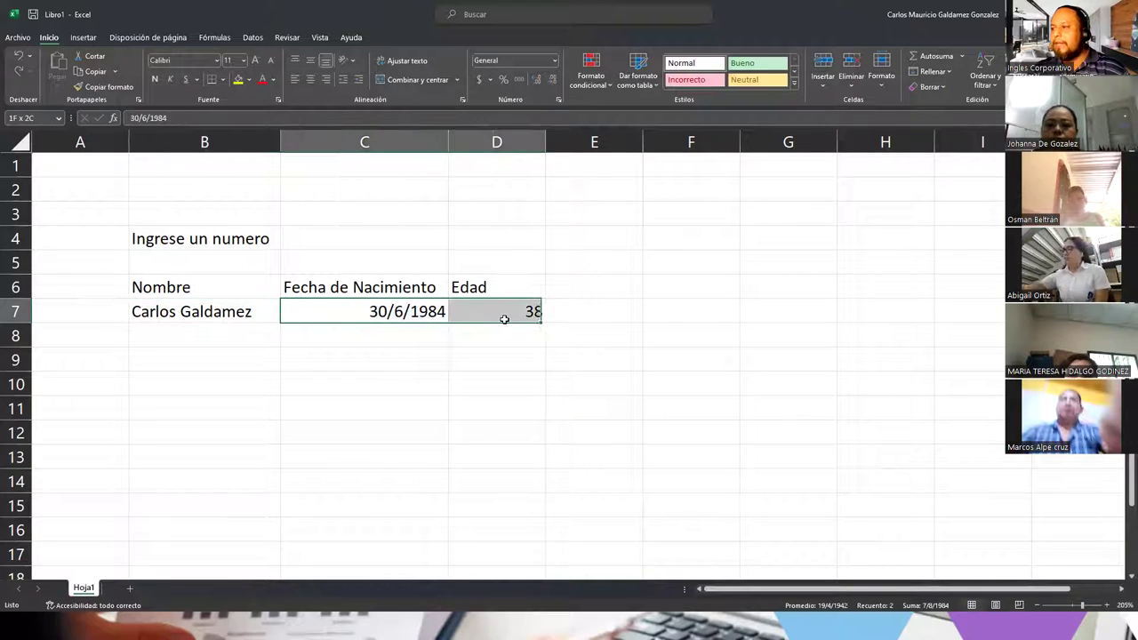
{"action": "left_click_drag", "start_coordinate": [531, 410], "coordinate": [531, 427]}
{"action": "left_click_drag", "start_coordinate": [394, 331], "coordinate": [402, 394]}
{"action": "key", "text": "Delete"}
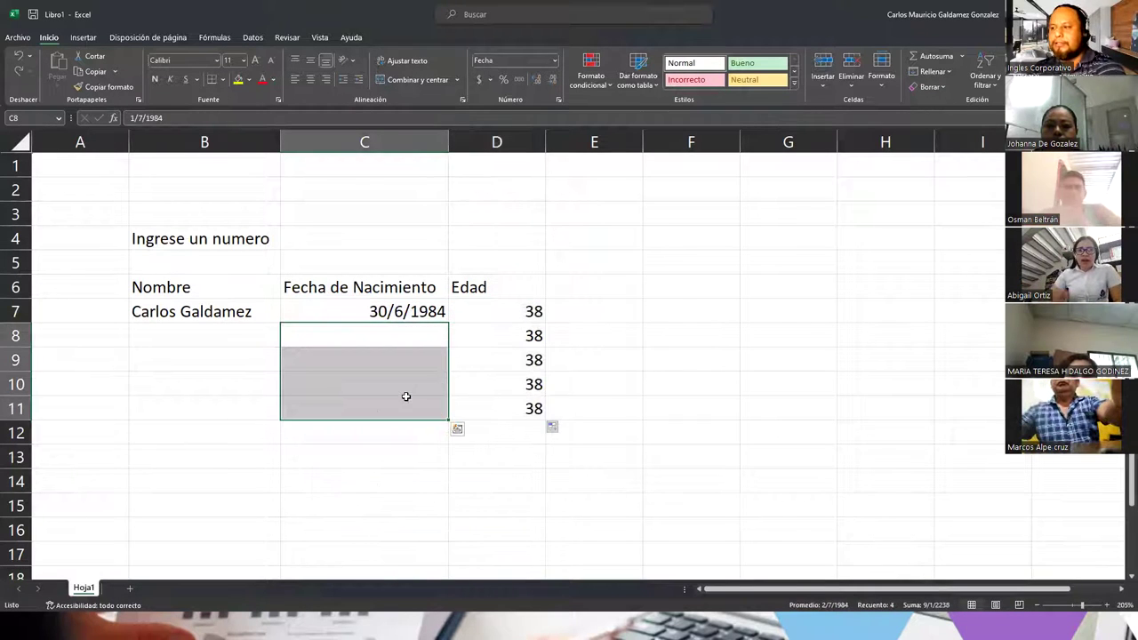
{"action": "left_click", "coordinate": [198, 337]}
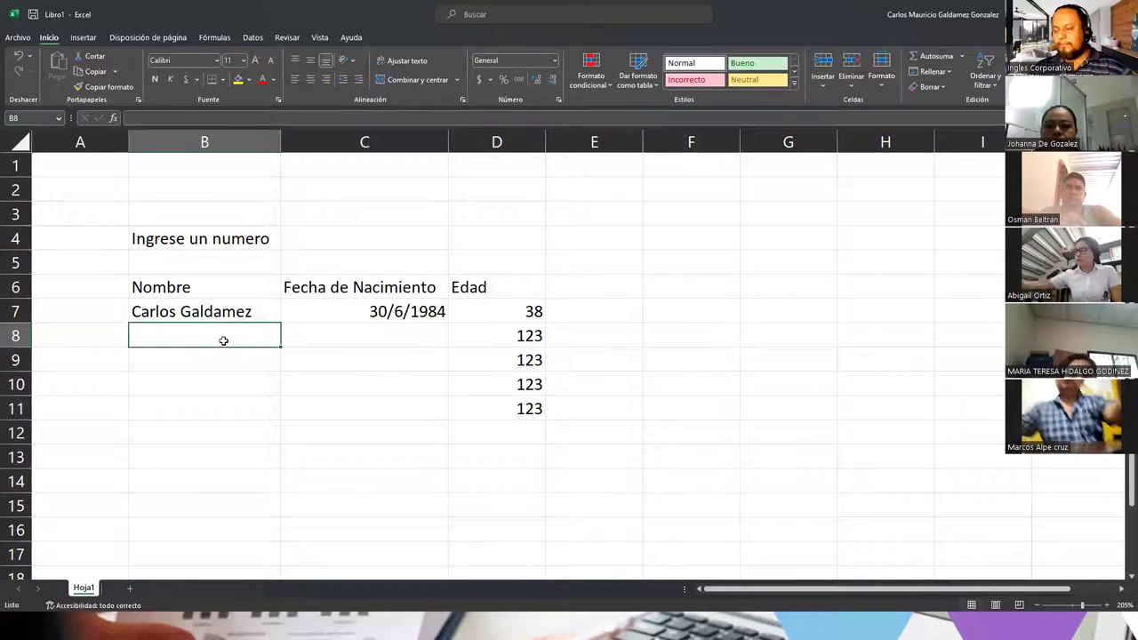
Step: Enter a person's name in B8 with birth date 18/07/1996
{"action": "type", "text": "Juan Perez"}
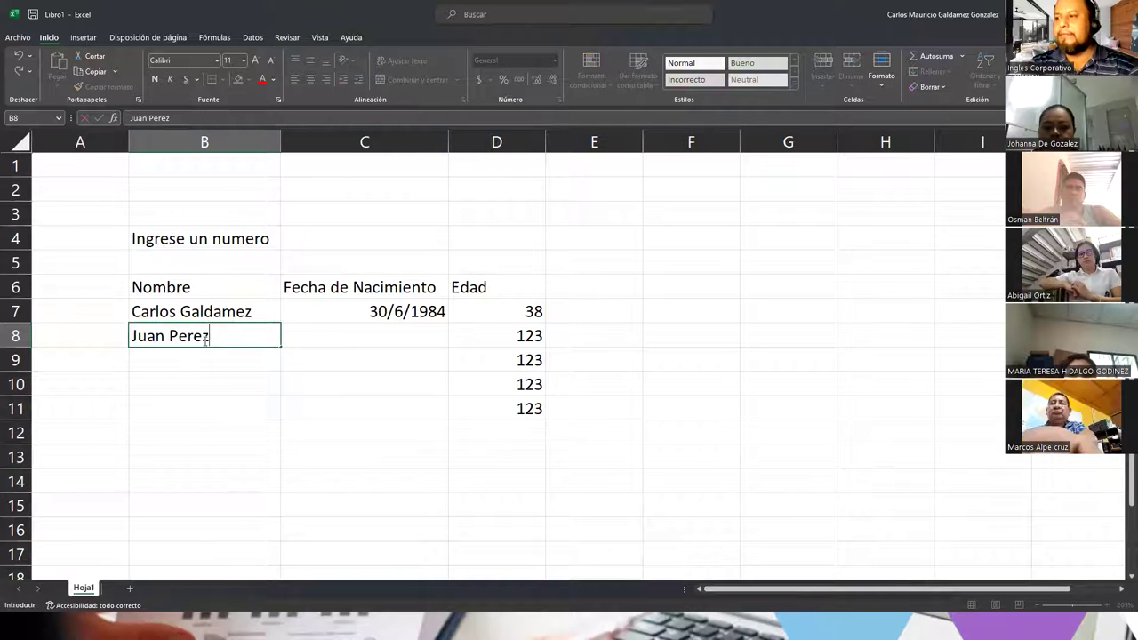
{"action": "key", "text": "Tab"}
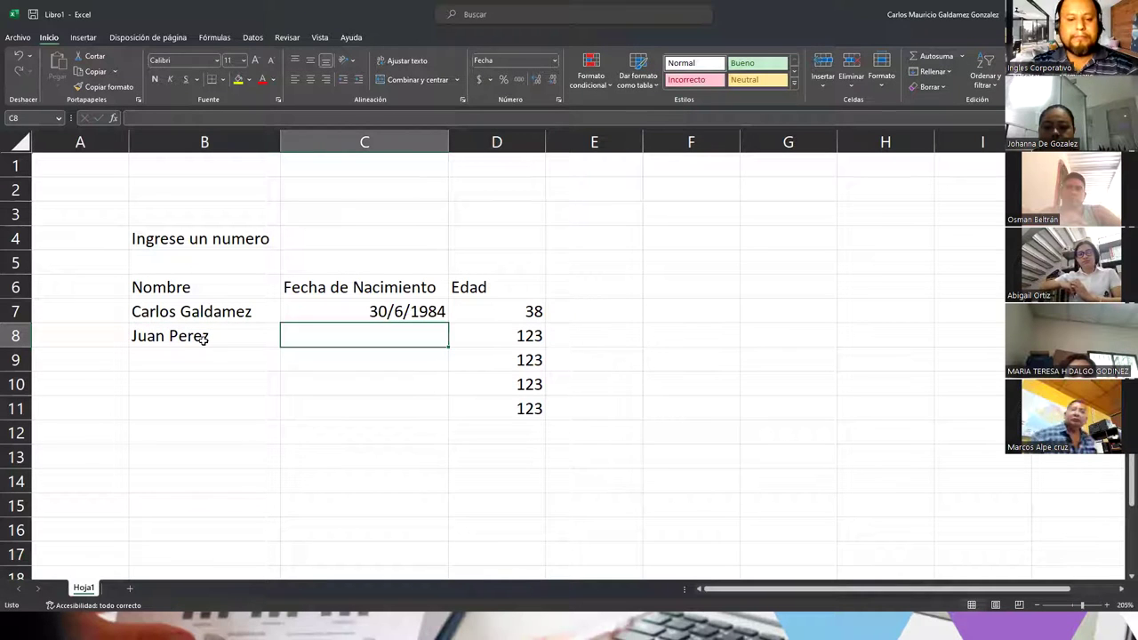
{"action": "type", "text": "18"}
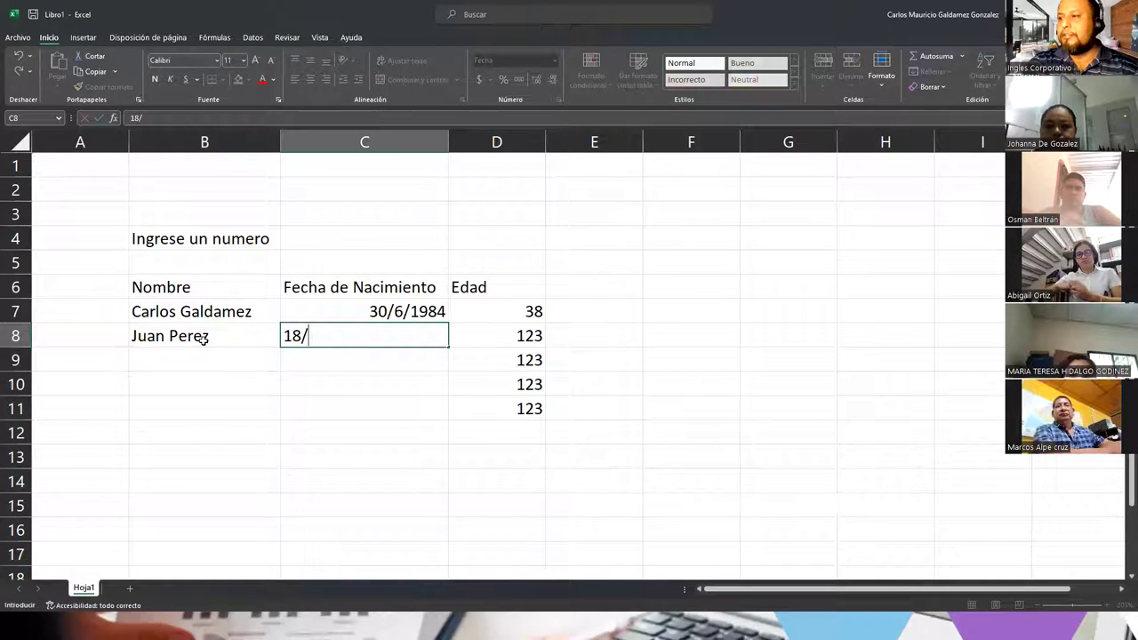
{"action": "type", "text": "/07/1996"}
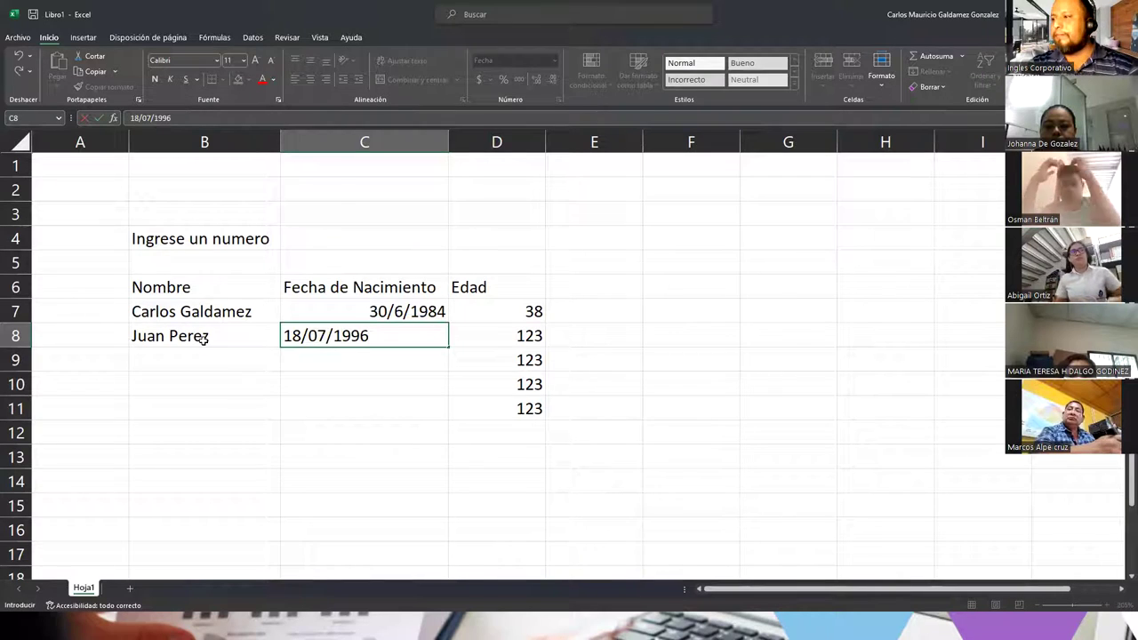
{"action": "key", "text": "Return"}
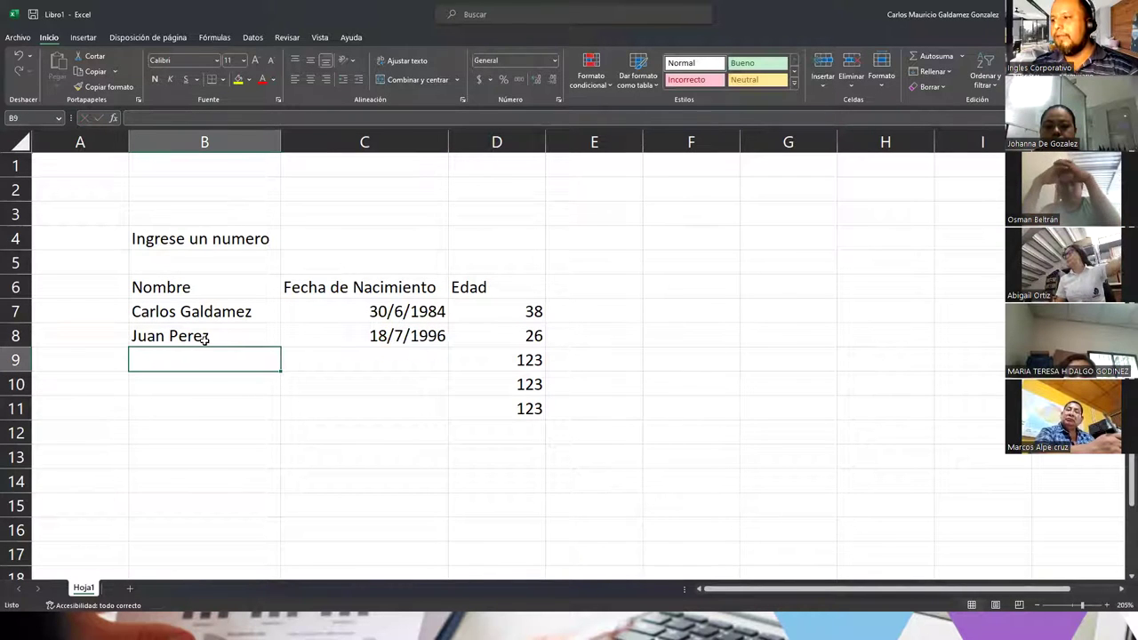
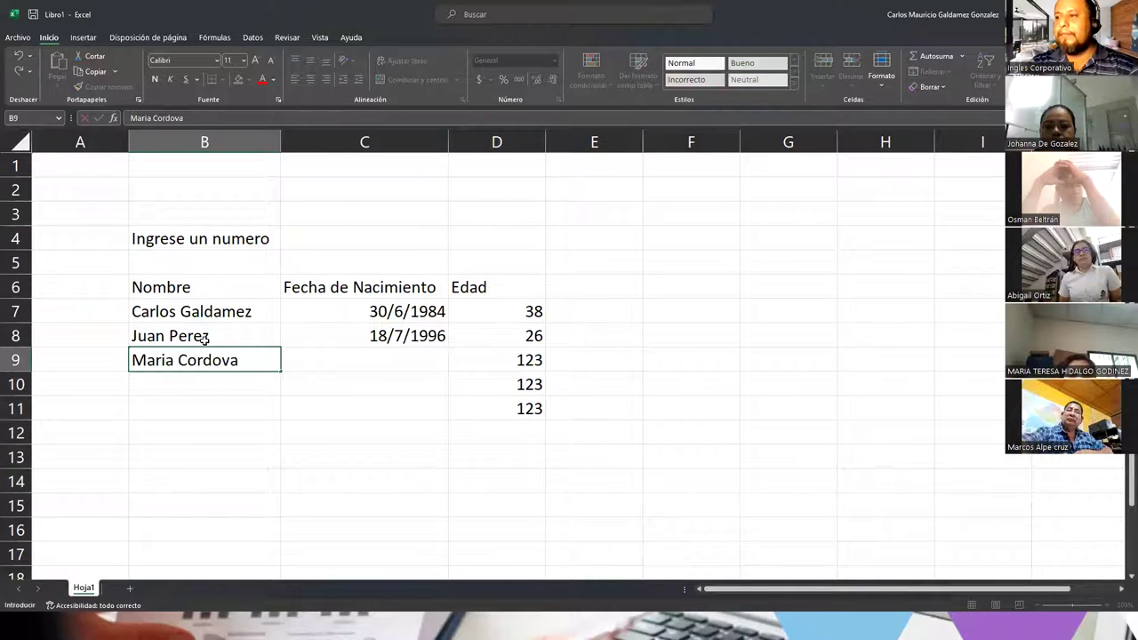
Step: Enter a second person's name in B9 with birth date 20/12/2001
{"action": "type", "text": "ba"}
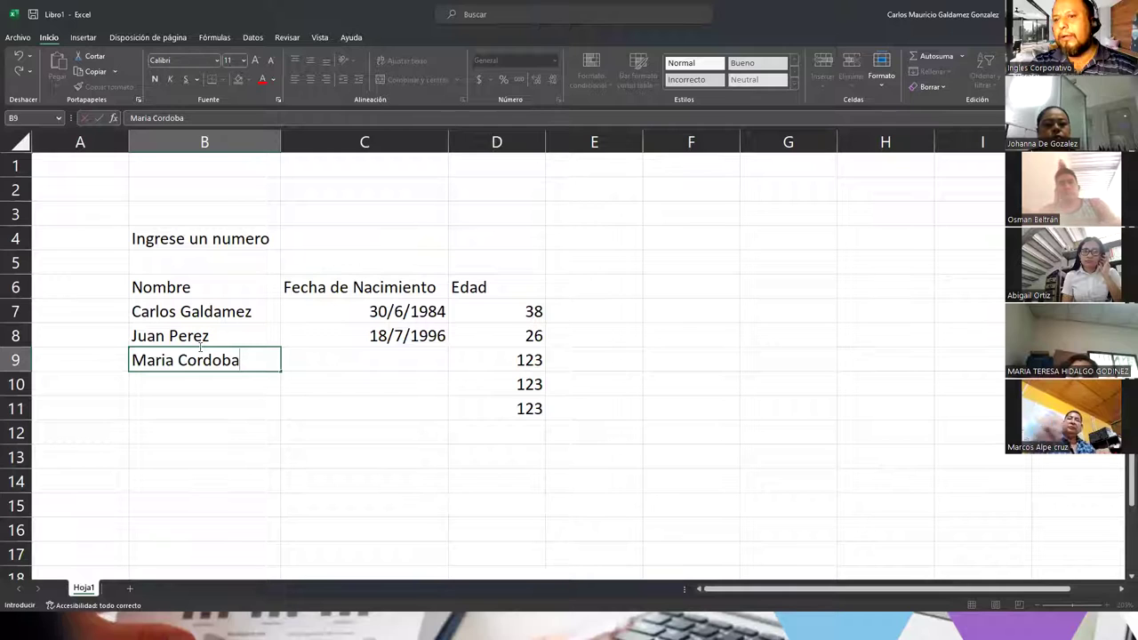
{"action": "key", "text": "BackSpace"}
{"action": "key", "text": "BackSpace"}
{"action": "type", "text": "v"}
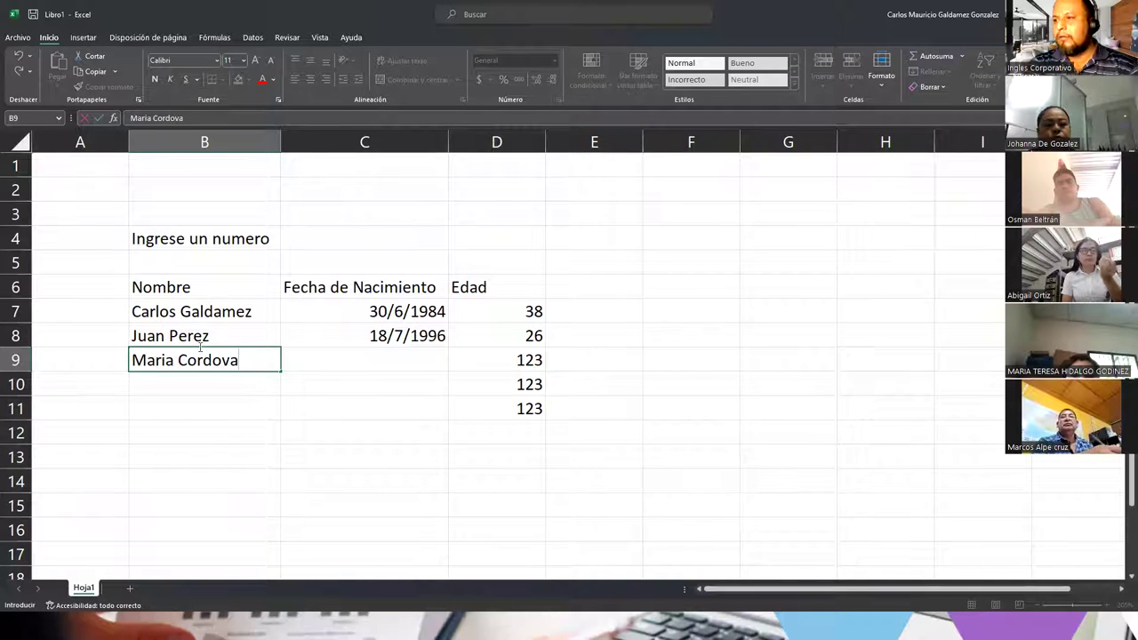
{"action": "type", "text": "a"}
{"action": "key", "text": "Tab"}
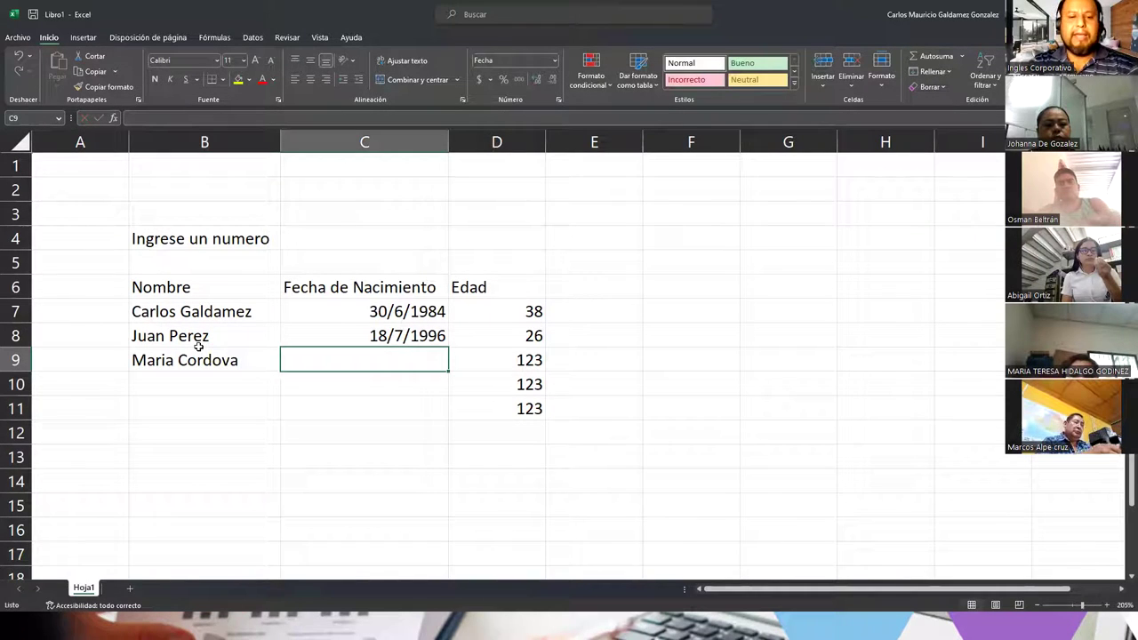
{"action": "type", "text": "20/"}
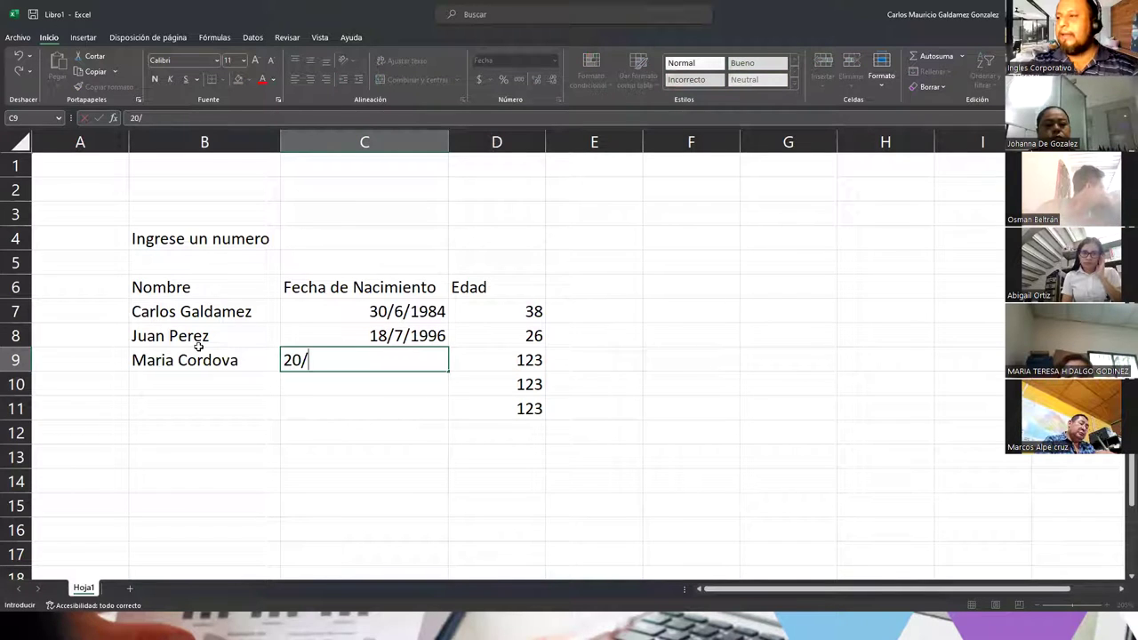
{"action": "type", "text": "12"}
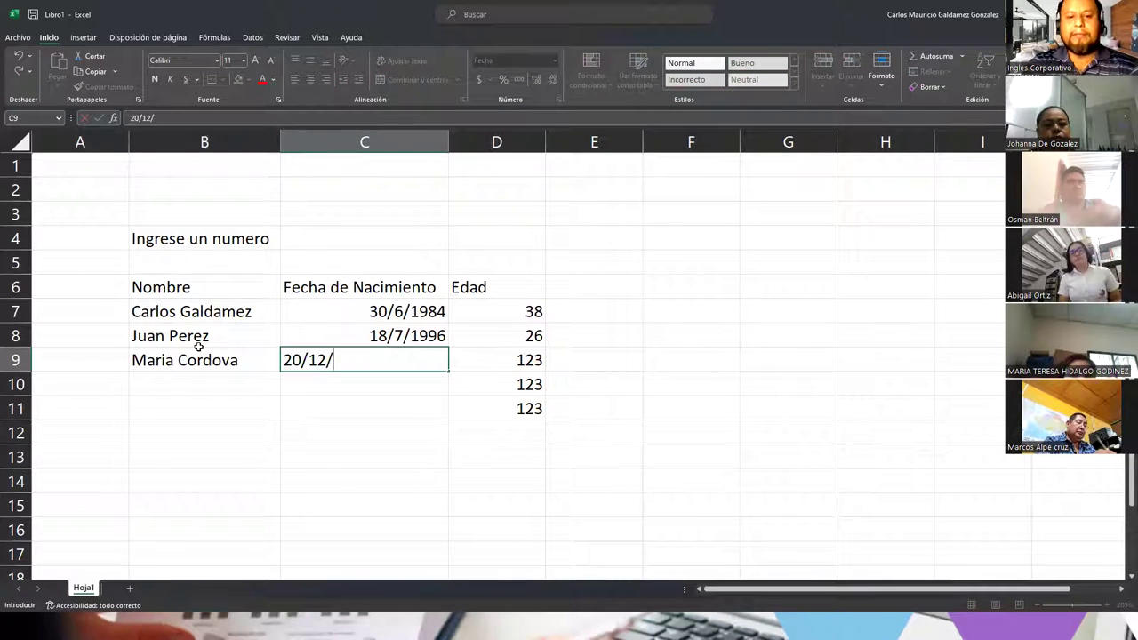
{"action": "type", "text": "/2001"}
{"action": "key", "text": "Return"}
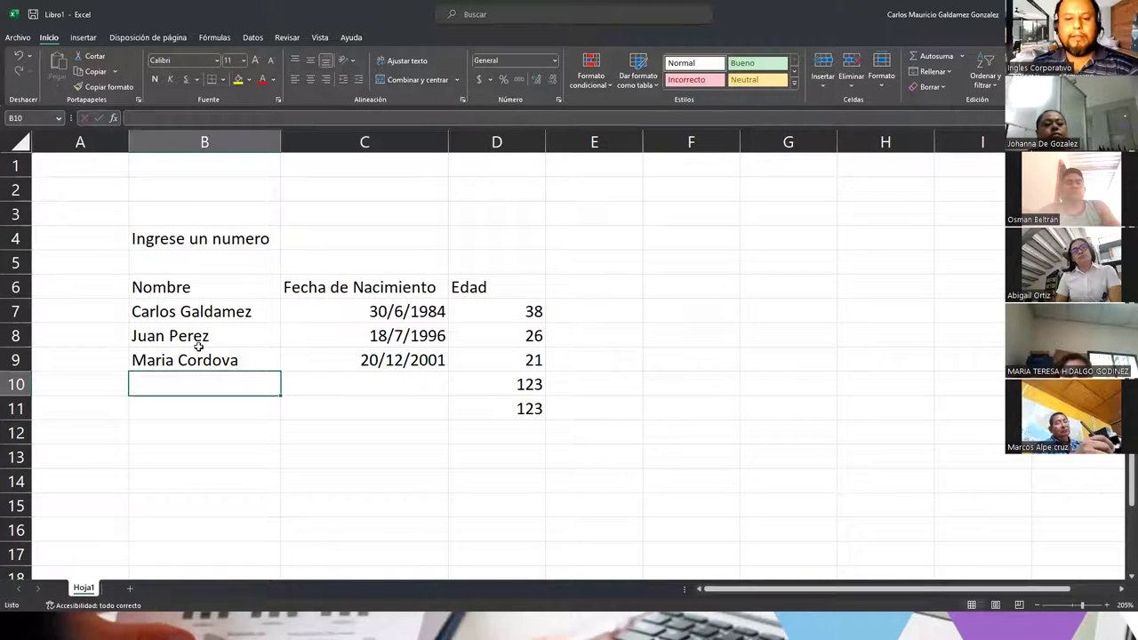
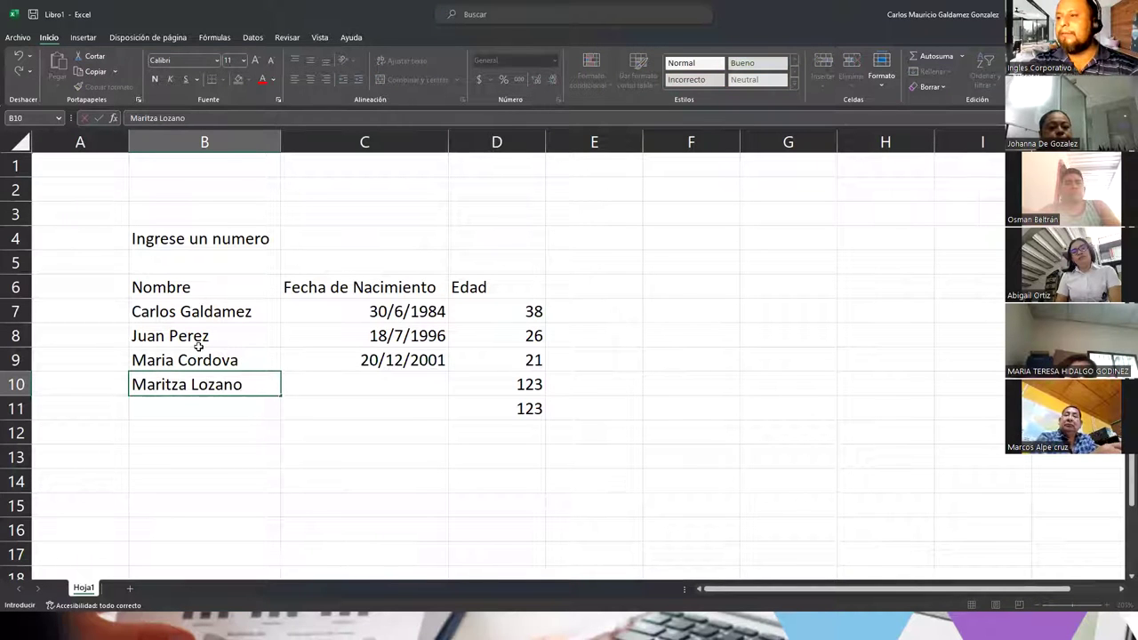
Step: Enter a person's name in B10 with birth date 30/05/1981
{"action": "key", "text": "Tab"}
{"action": "type", "text": "30"}
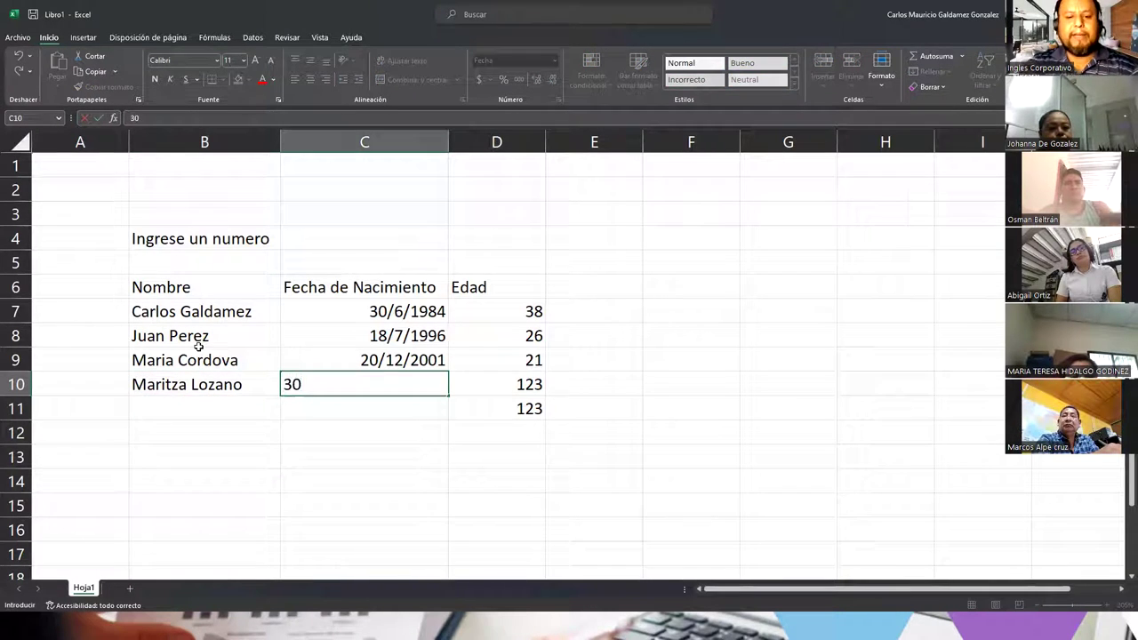
{"action": "type", "text": "/"}
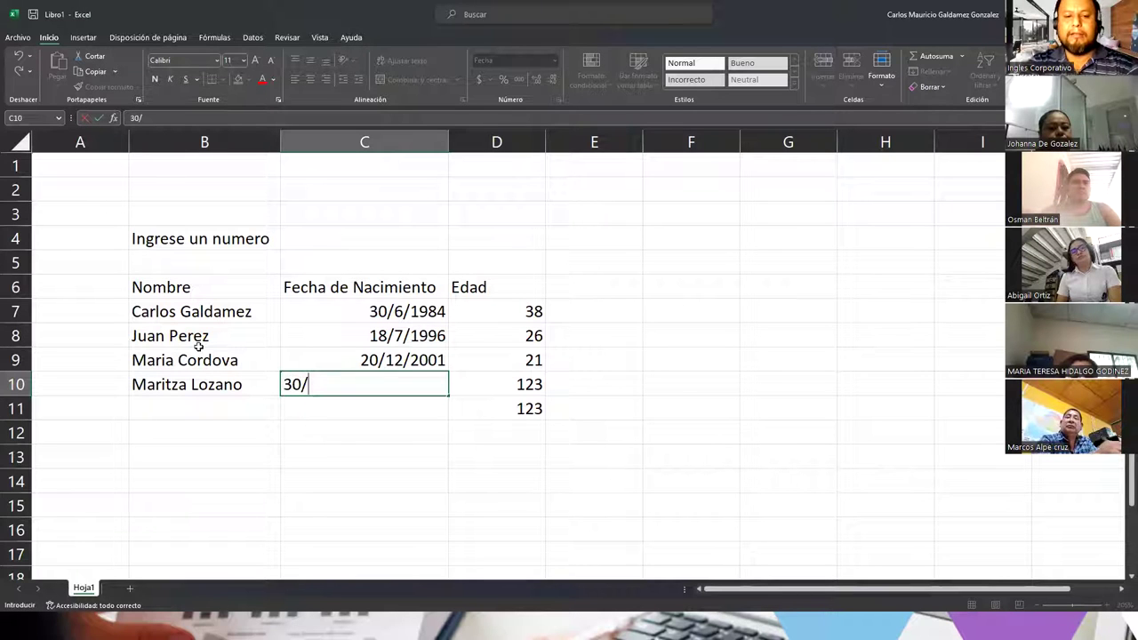
{"action": "type", "text": "05/"}
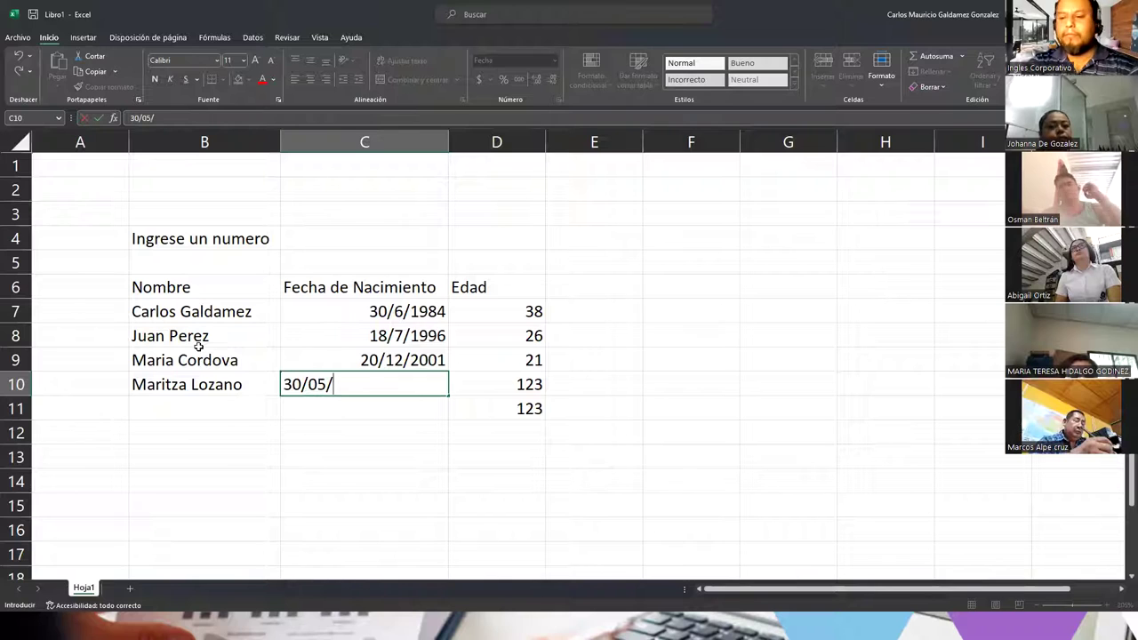
{"action": "type", "text": "19"}
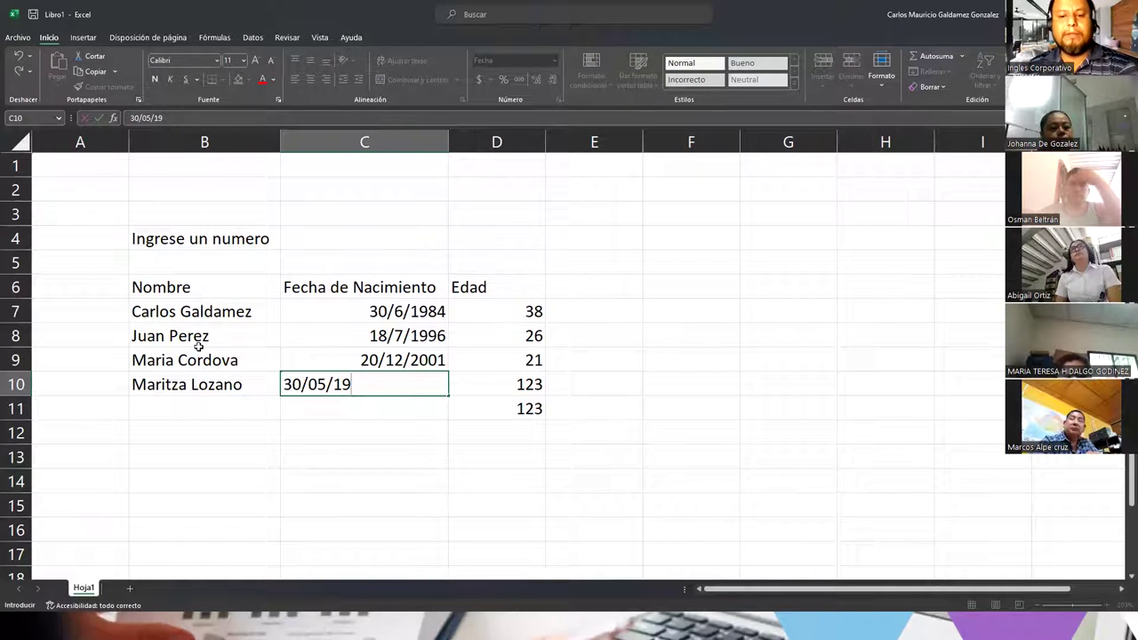
{"action": "type", "text": "8"}
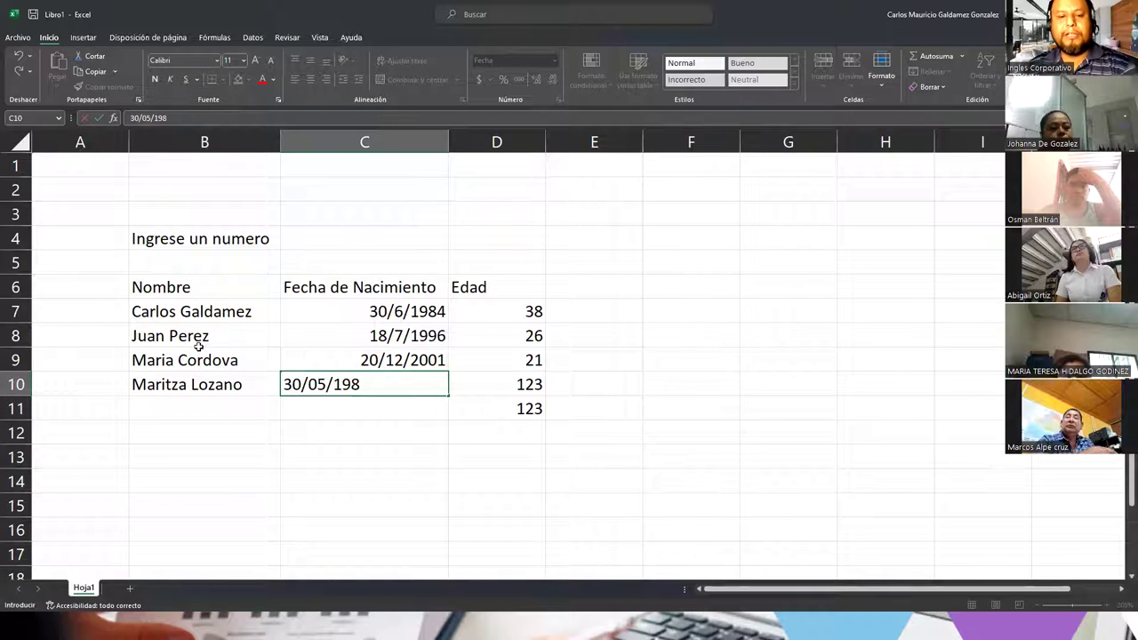
{"action": "type", "text": "1"}
{"action": "key", "text": "Return"}
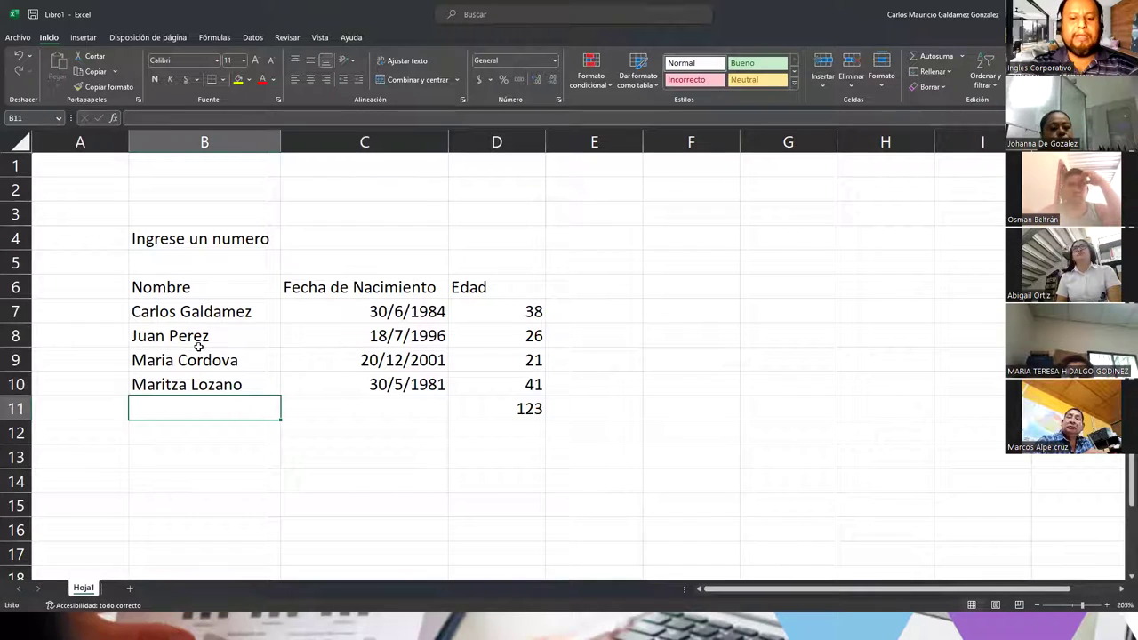
Step: Add a fifth person's name in B11 with birth date 3/9/1987
{"action": "key", "text": "Tab"}
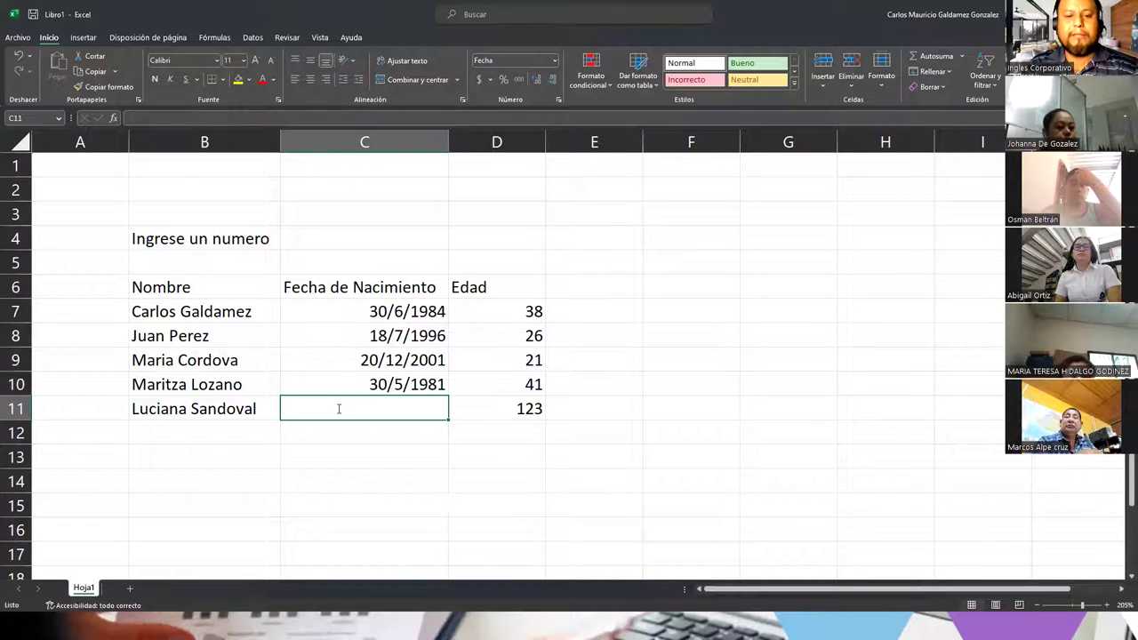
{"action": "type", "text": "3/9"}
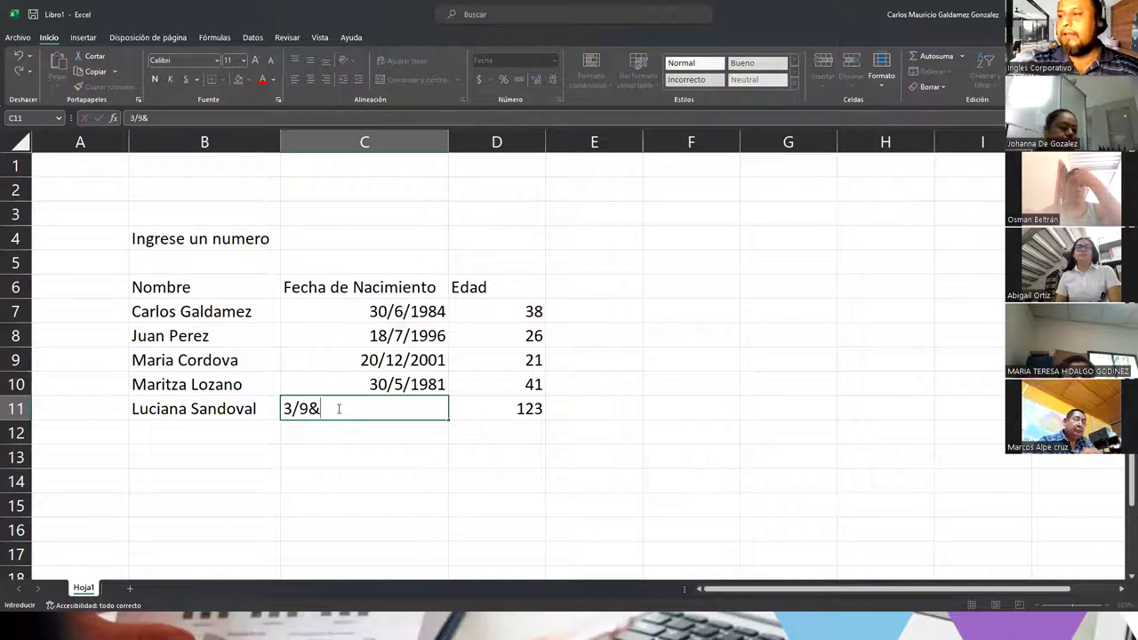
{"action": "type", "text": "&"}
{"action": "key", "text": "BackSpace"}
{"action": "type", "text": "/"}
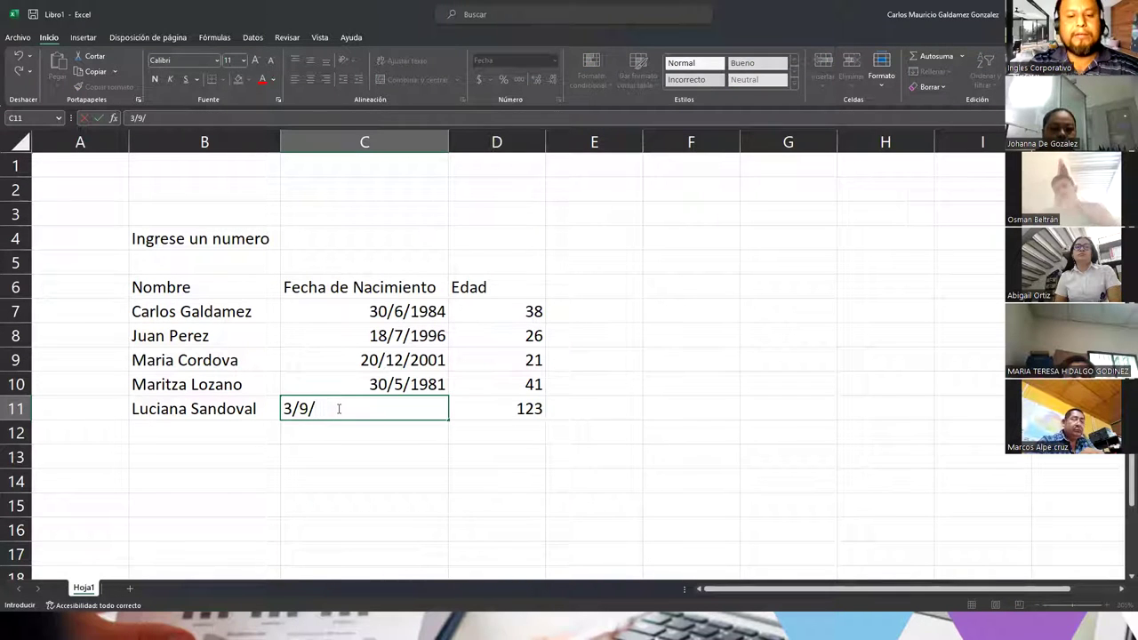
{"action": "type", "text": "19"}
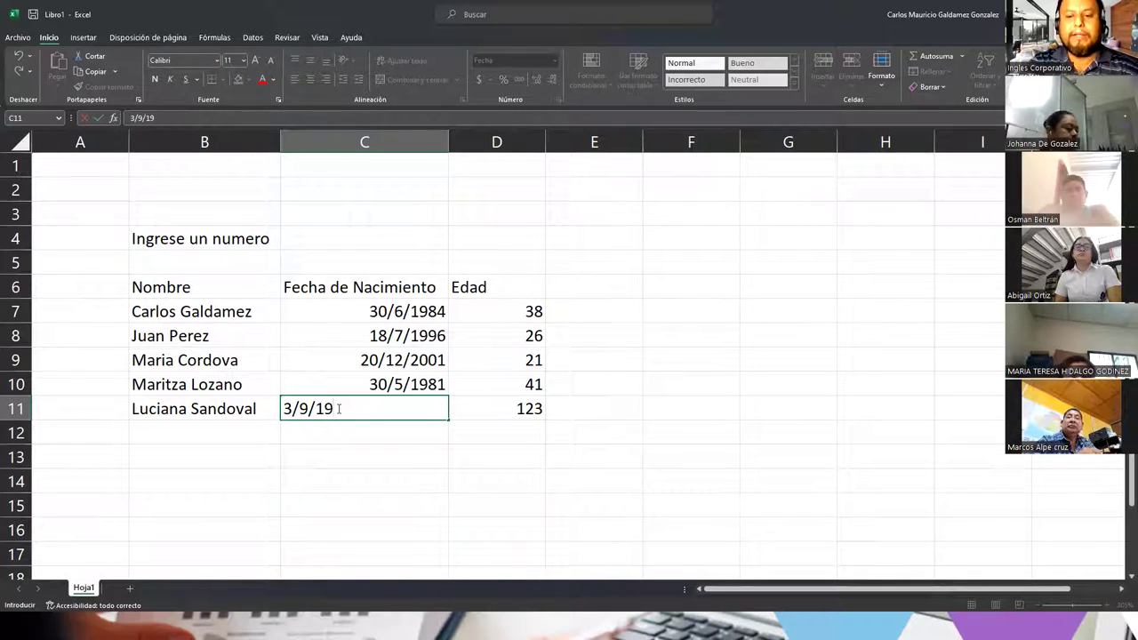
{"action": "type", "text": "87"}
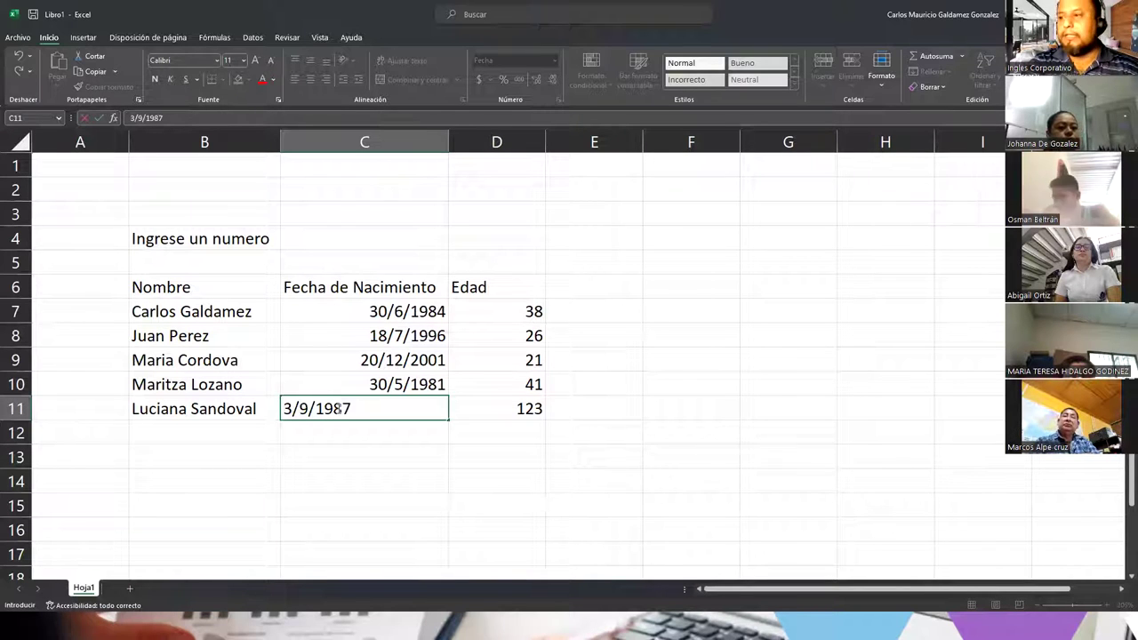
{"action": "key", "text": "Return"}
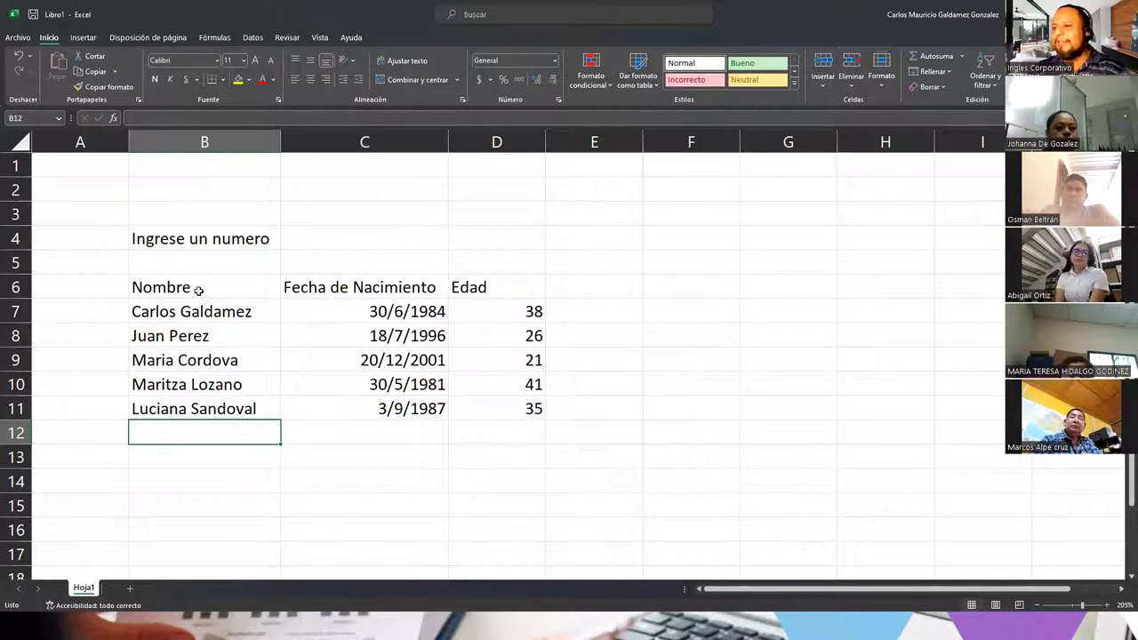
{"action": "left_click_drag", "start_coordinate": [249, 242], "coordinate": [326, 230]}
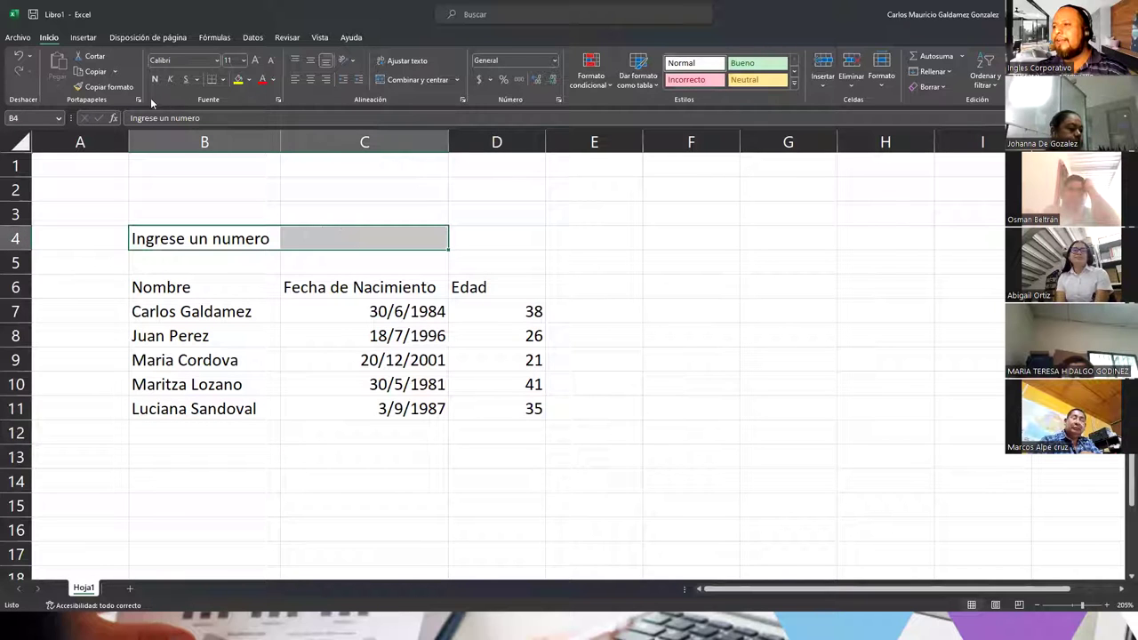
Step: Apply All Borders to B4:C4 and to the table B6:D11
{"action": "left_click", "coordinate": [222, 80]}
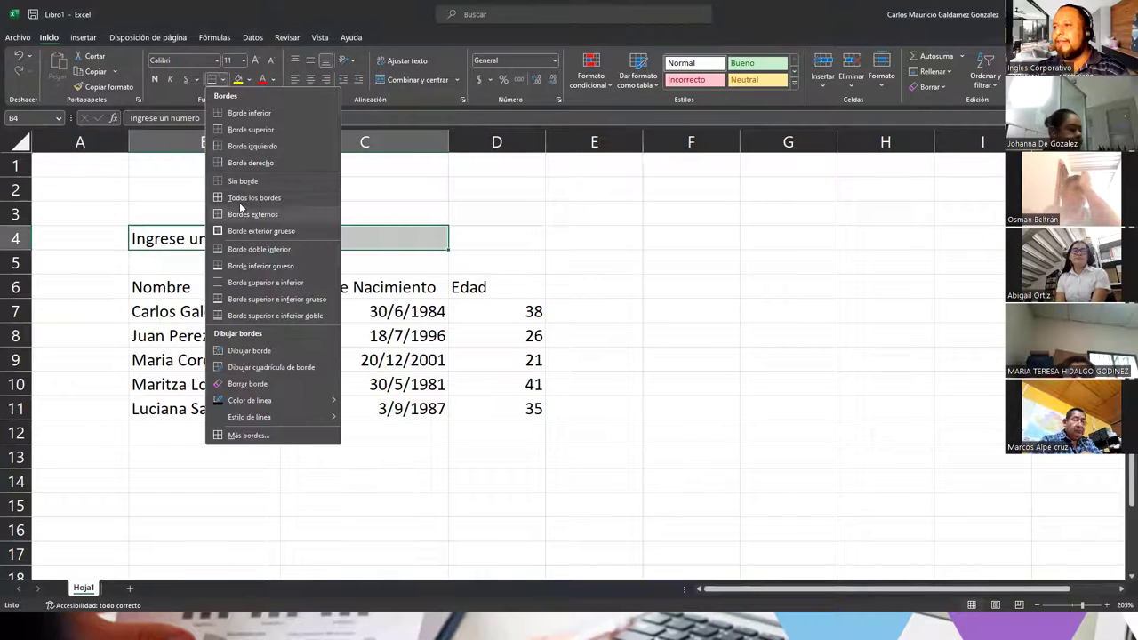
{"action": "left_click", "coordinate": [240, 199]}
{"action": "left_click_drag", "start_coordinate": [267, 297], "coordinate": [493, 414]}
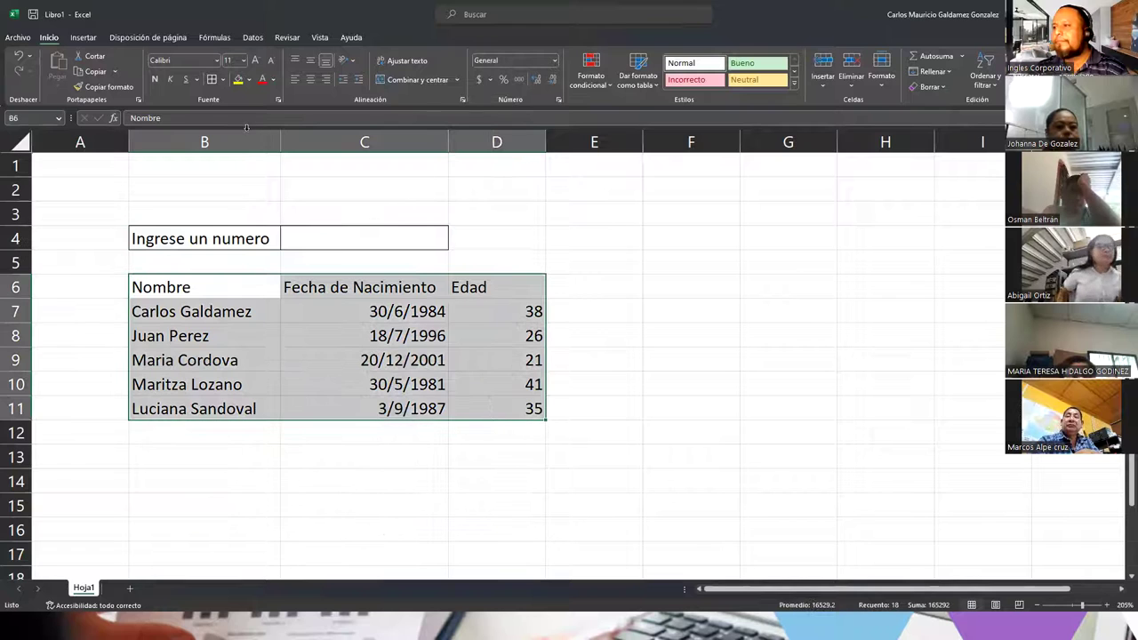
{"action": "left_click", "coordinate": [213, 80]}
{"action": "left_click", "coordinate": [367, 384]}
Step: Make the B6:D6 header row centred and bold
{"action": "left_click_drag", "start_coordinate": [160, 287], "coordinate": [497, 287]}
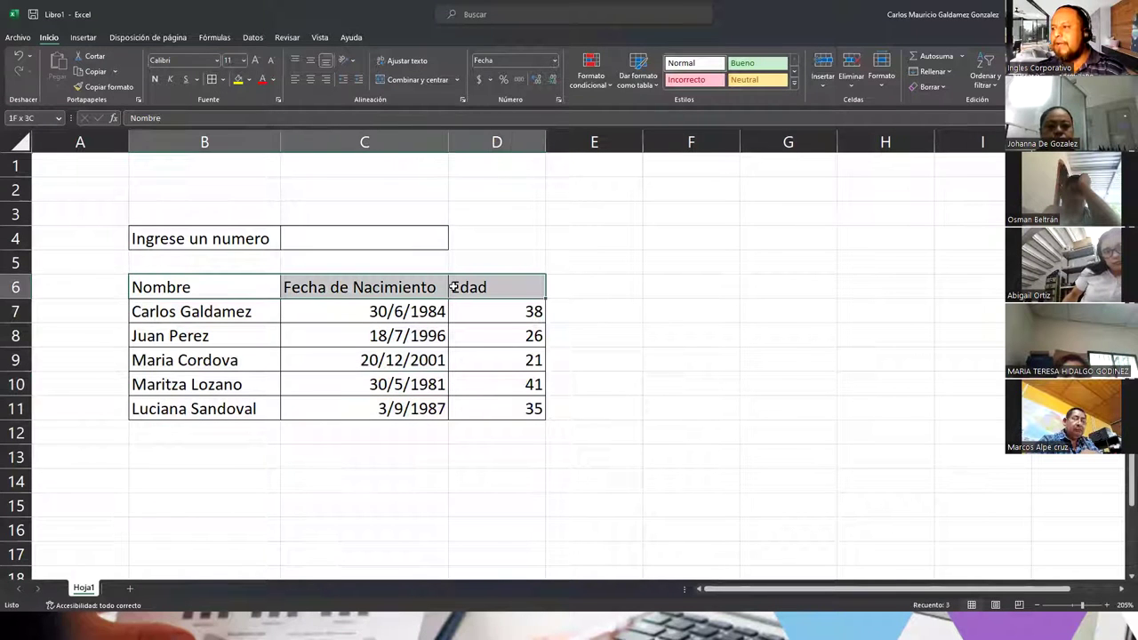
{"action": "left_click", "coordinate": [309, 79]}
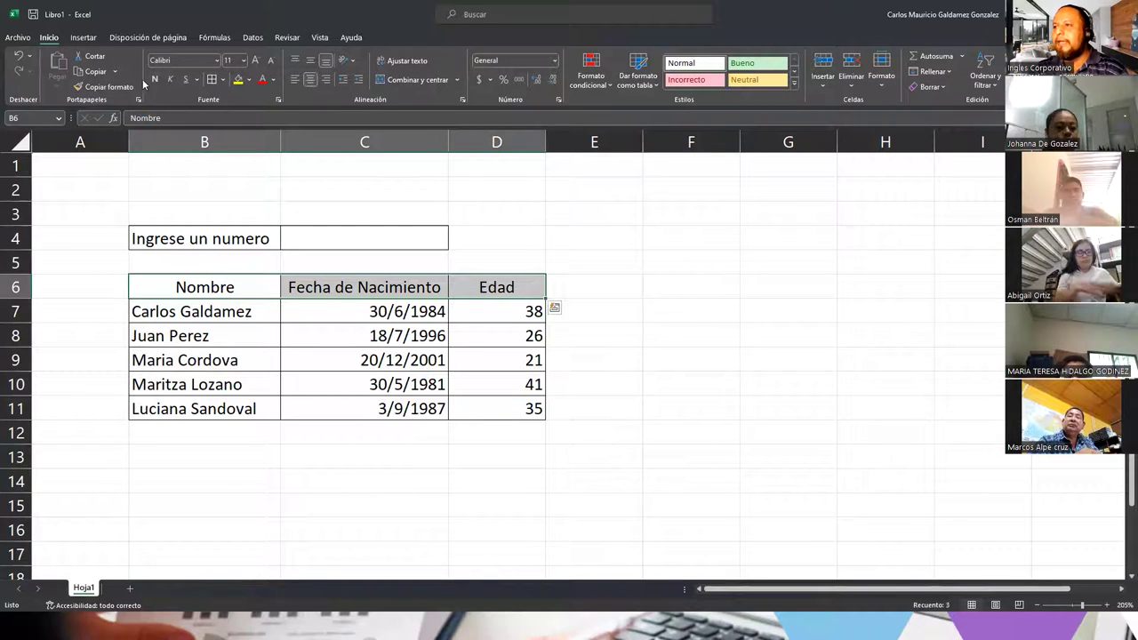
{"action": "left_click", "coordinate": [155, 79]}
{"action": "left_click", "coordinate": [351, 313]}
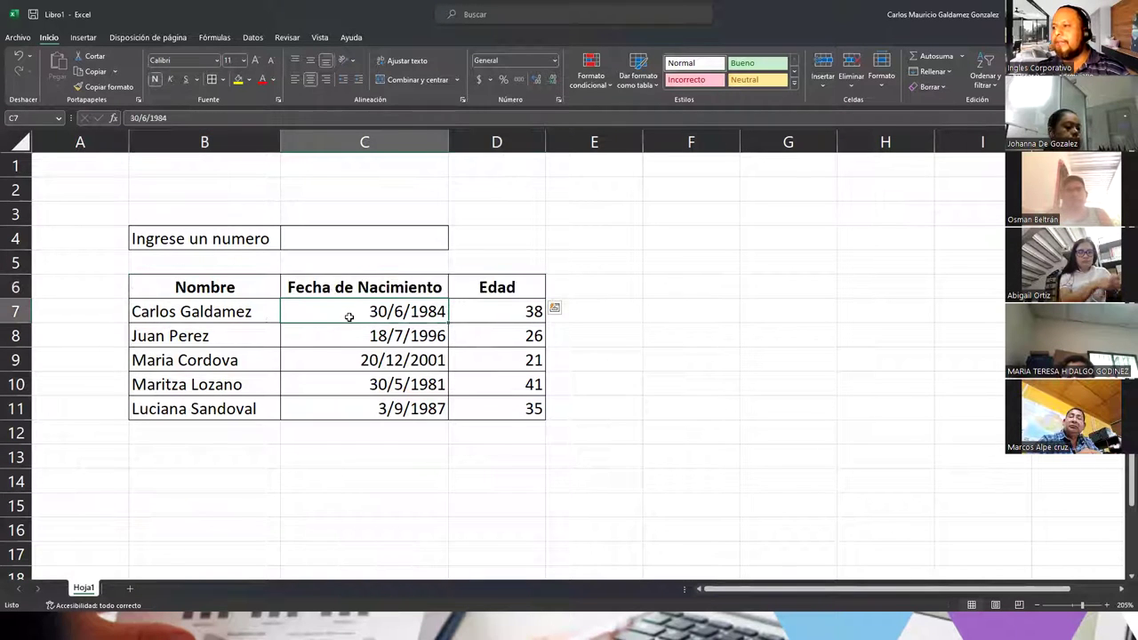
{"action": "double_click", "coordinate": [515, 313]}
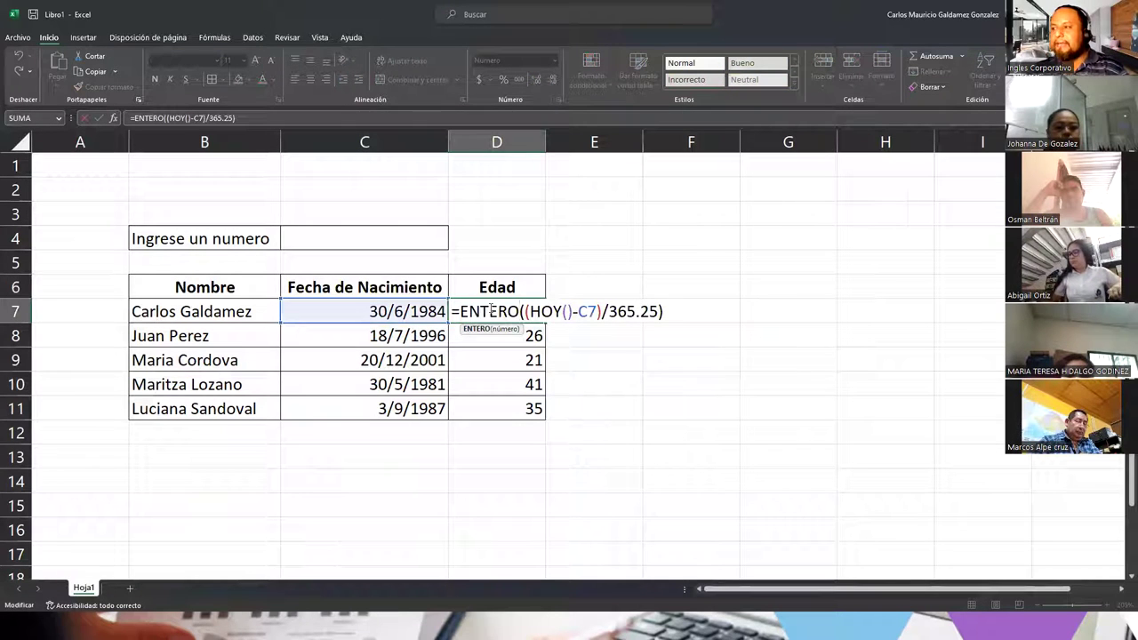
Step: Open the ENTERO help article from D7's formula, then exit D7 unchanged
{"action": "key", "text": "Right"}
{"action": "key", "text": "shift+Left"}
{"action": "key", "text": "shift+Left"}
{"action": "key", "text": "shift+Left"}
{"action": "key", "text": "shift+Left"}
{"action": "key", "text": "shift+Left"}
{"action": "key", "text": "Left"}
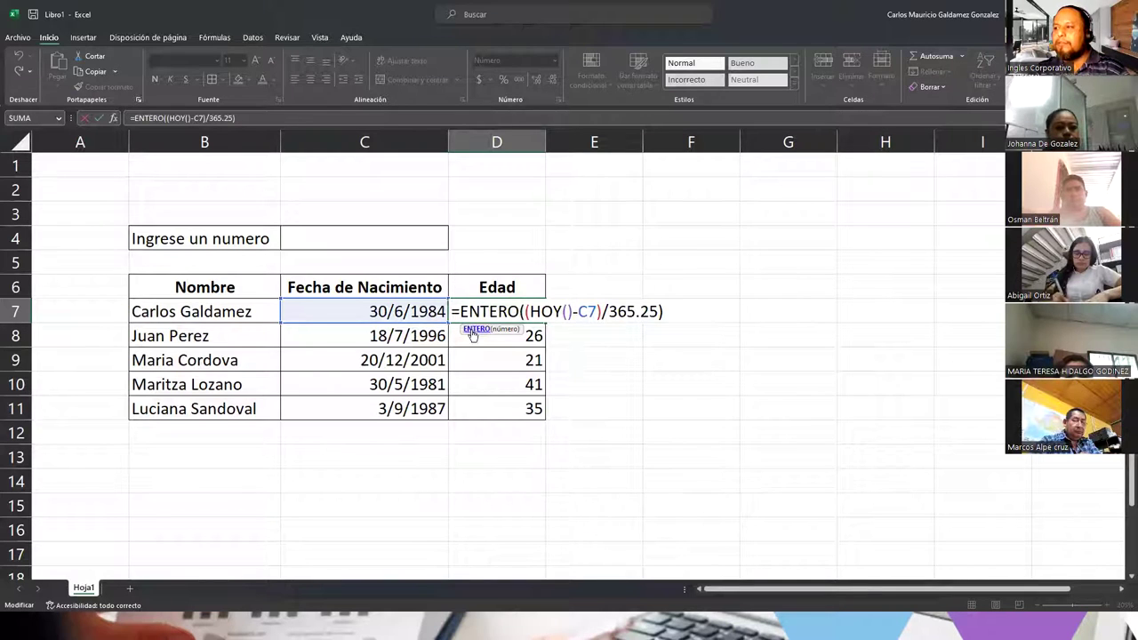
{"action": "left_click", "coordinate": [472, 328]}
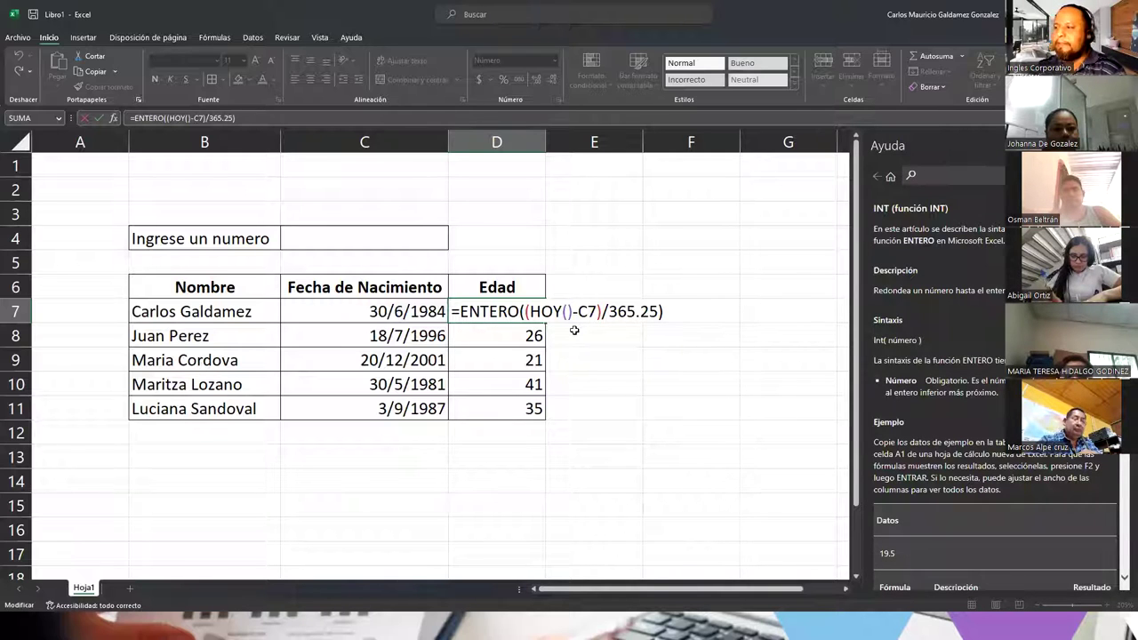
{"action": "scroll", "coordinate": [909, 325], "scroll_direction": "down", "scroll_amount": 3}
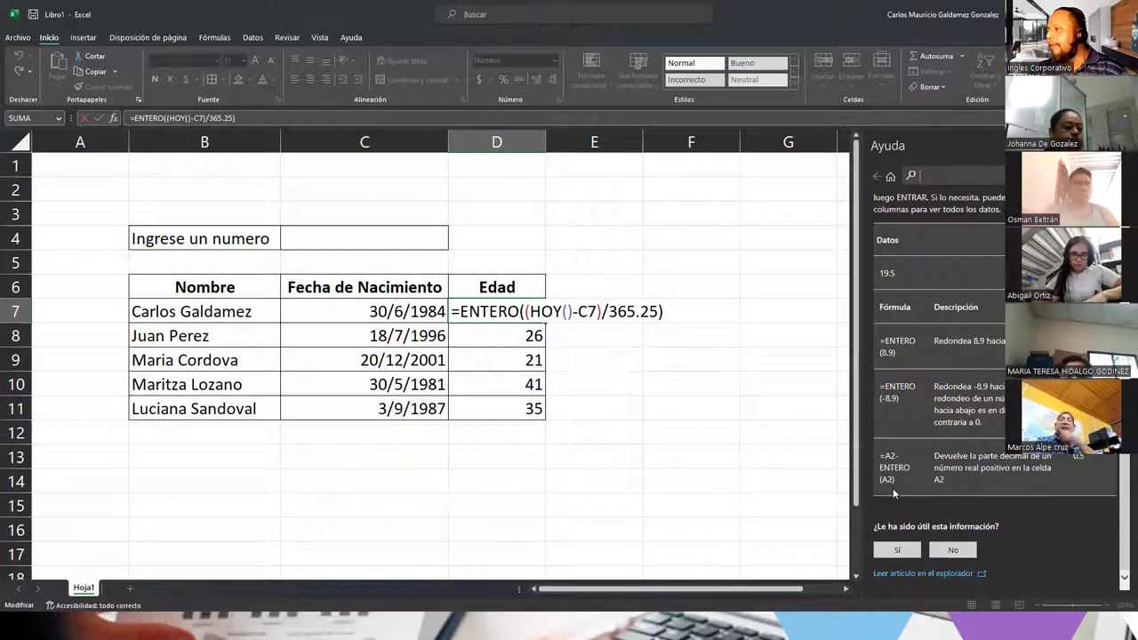
{"action": "left_click_drag", "start_coordinate": [880, 276], "coordinate": [896, 275]}
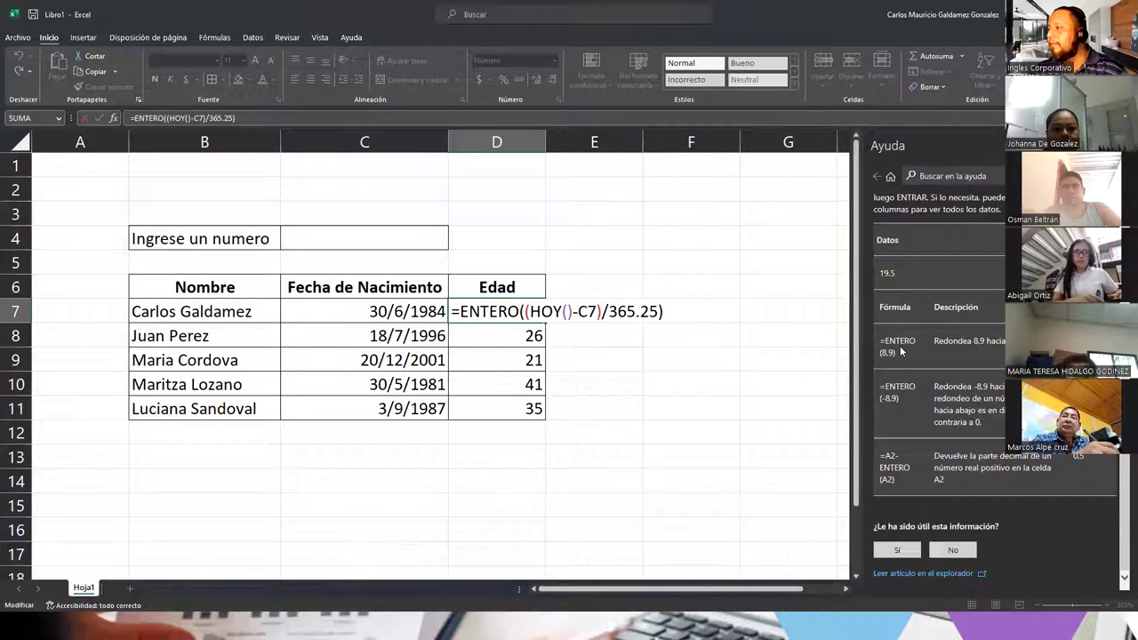
{"action": "left_click", "coordinate": [526, 311]}
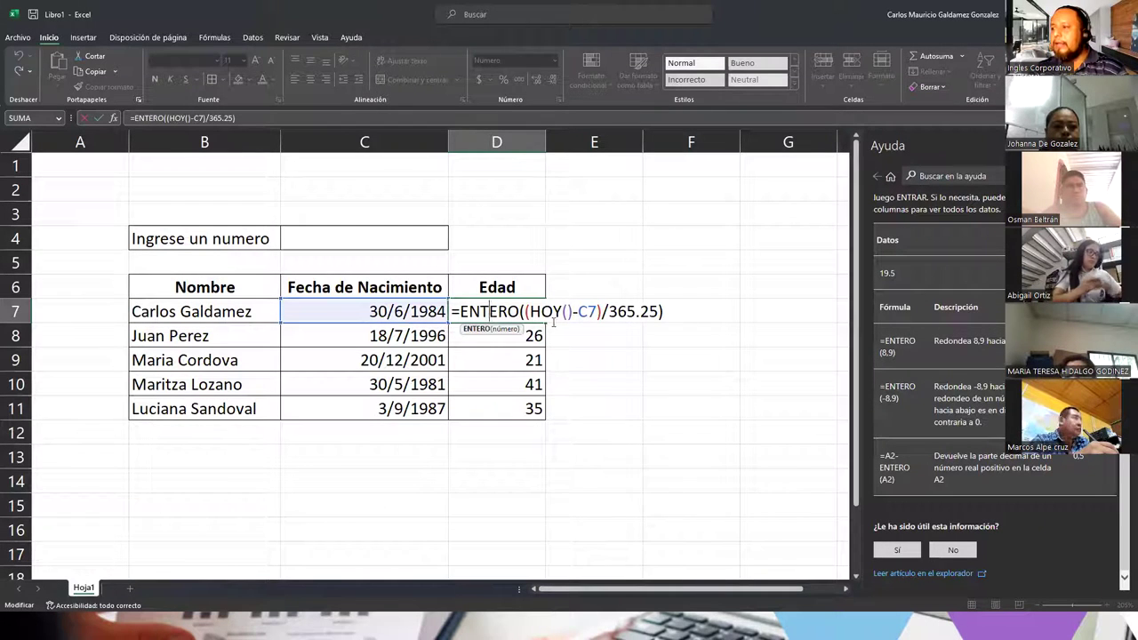
{"action": "key", "text": "shift+Right"}
{"action": "key", "text": "shift+Right"}
{"action": "key", "text": "shift+Right"}
{"action": "key", "text": "shift+Right"}
{"action": "key", "text": "shift+Right"}
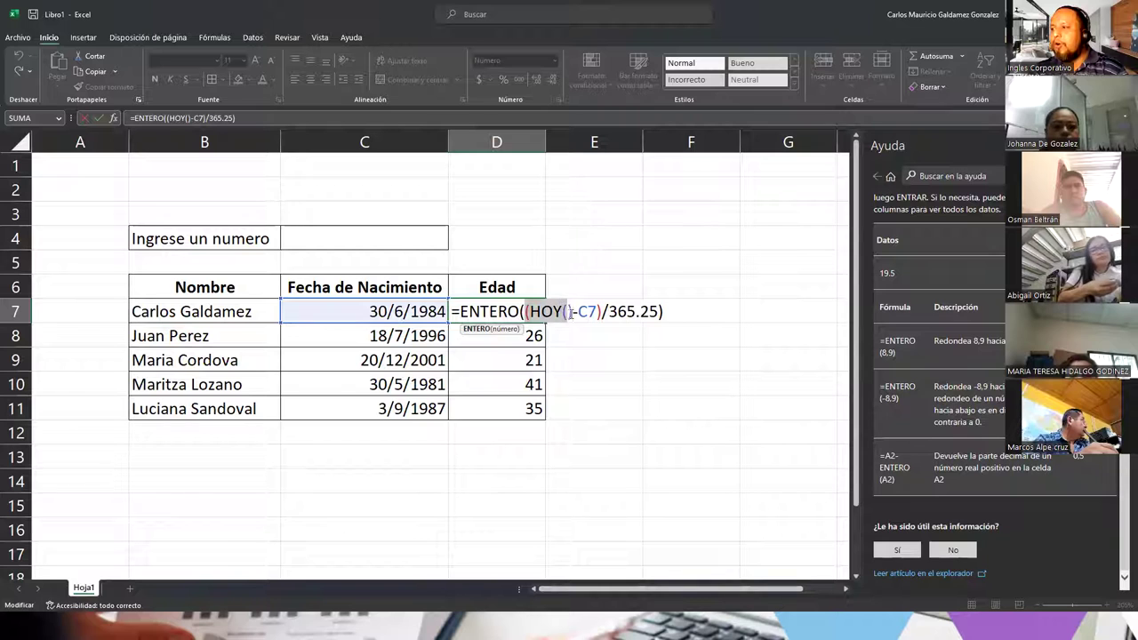
{"action": "left_click", "coordinate": [559, 238]}
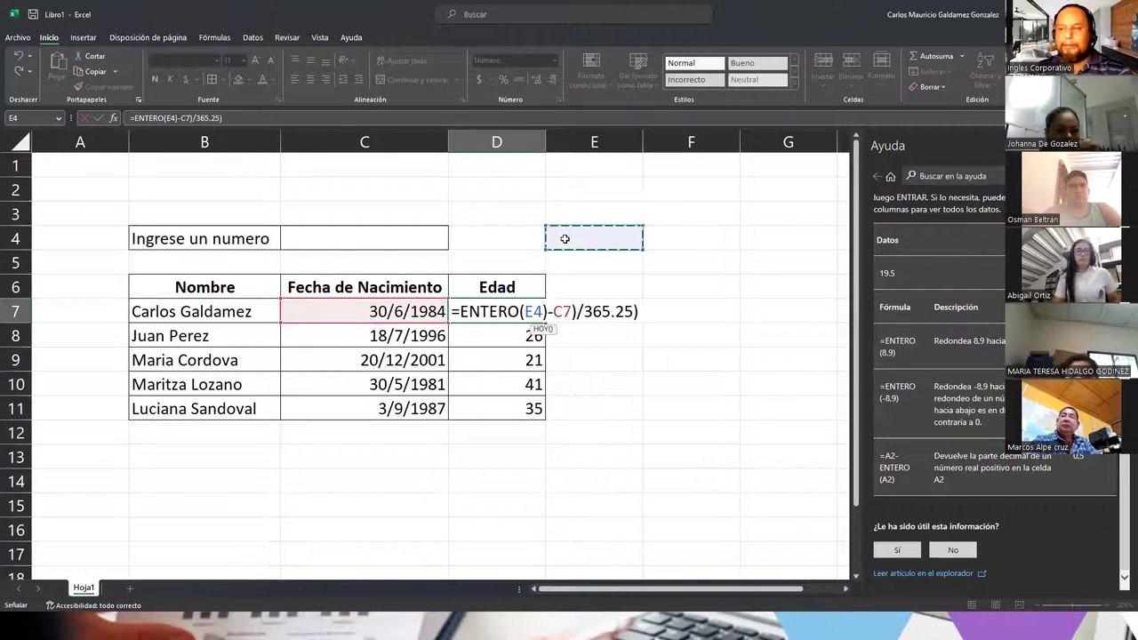
{"action": "key", "text": "Escape"}
Step: Test =HOY() in E4 to see today's date, then clear E4
{"action": "left_click", "coordinate": [565, 239]}
{"action": "type", "text": "=HOY("}
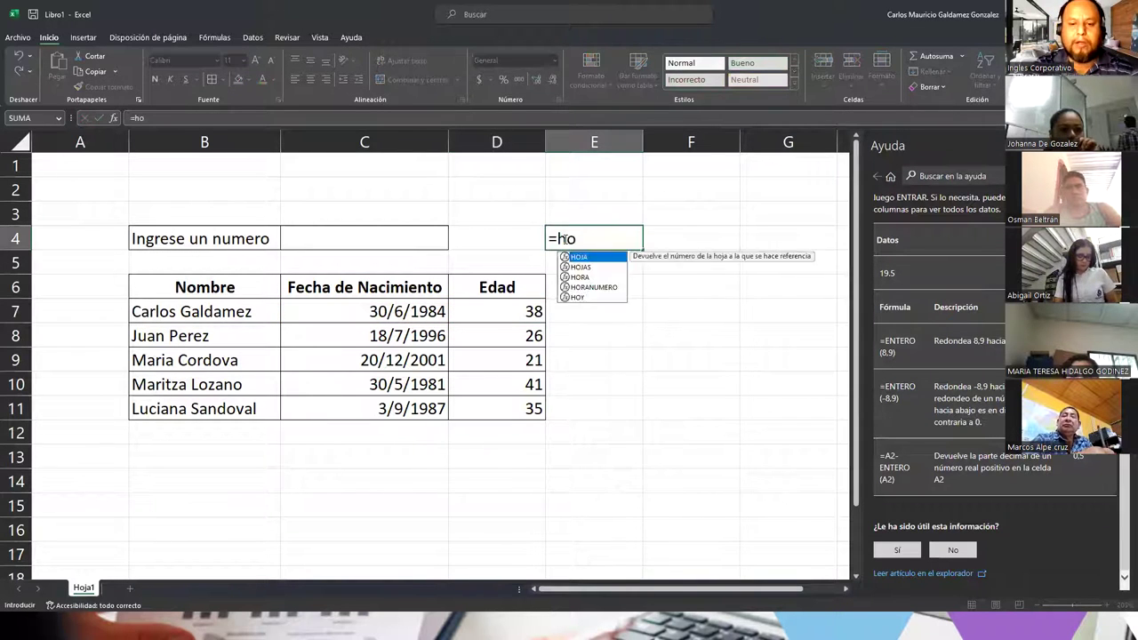
{"action": "type", "text": ")"}
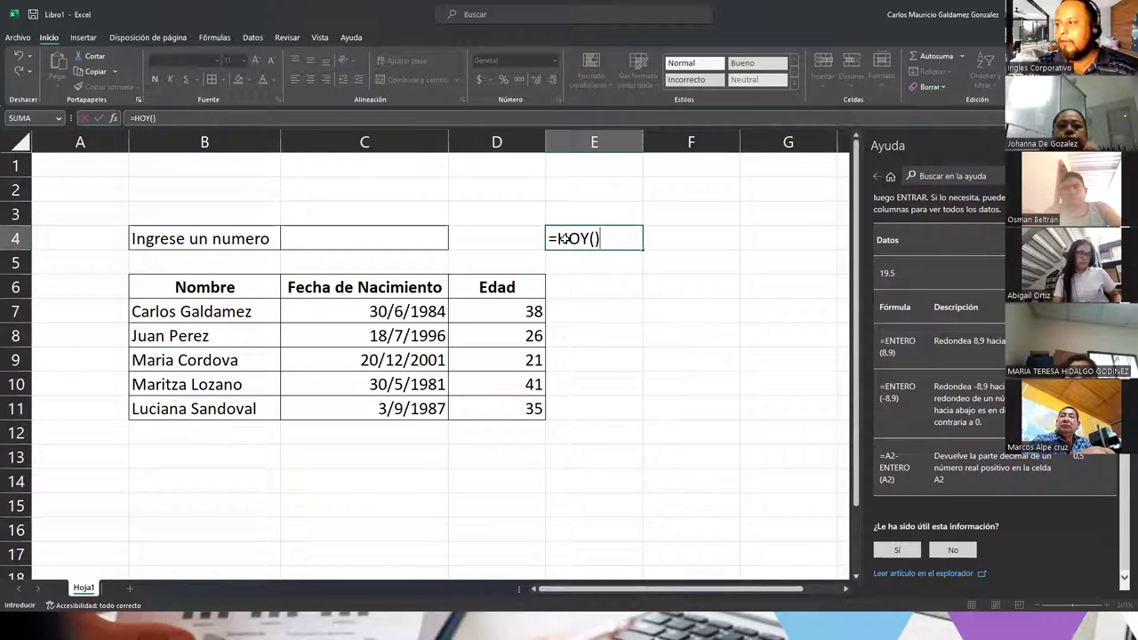
{"action": "key", "text": "Return"}
{"action": "left_click", "coordinate": [564, 238]}
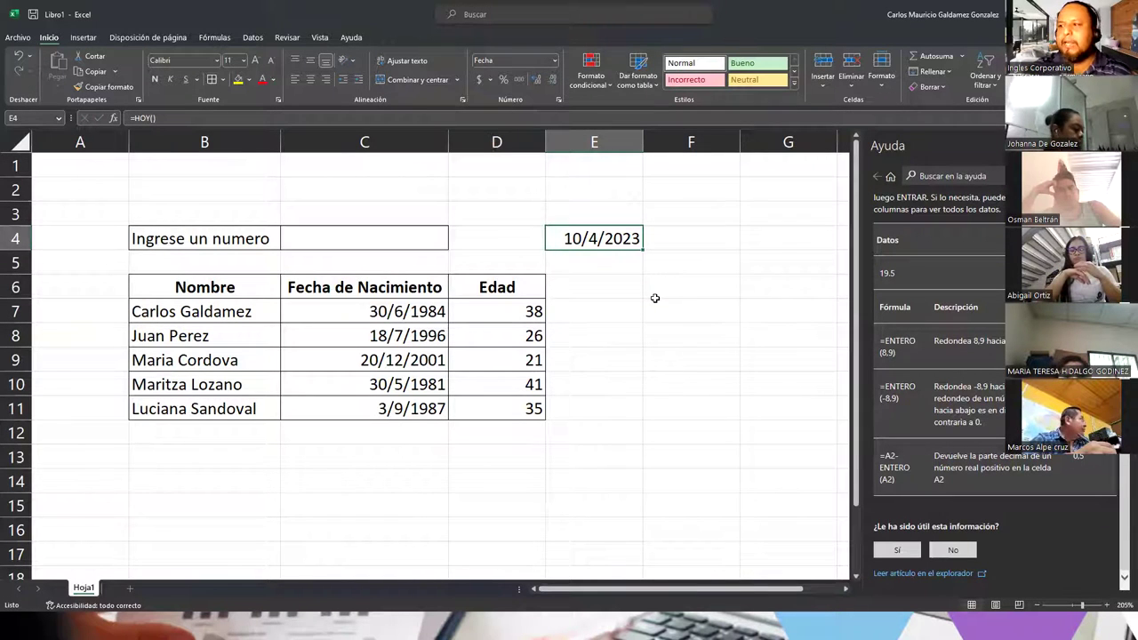
{"action": "key", "text": "Delete"}
Step: Remove the /365.25 from D7's formula so it returns the age in days, 14163
{"action": "left_click", "coordinate": [521, 305]}
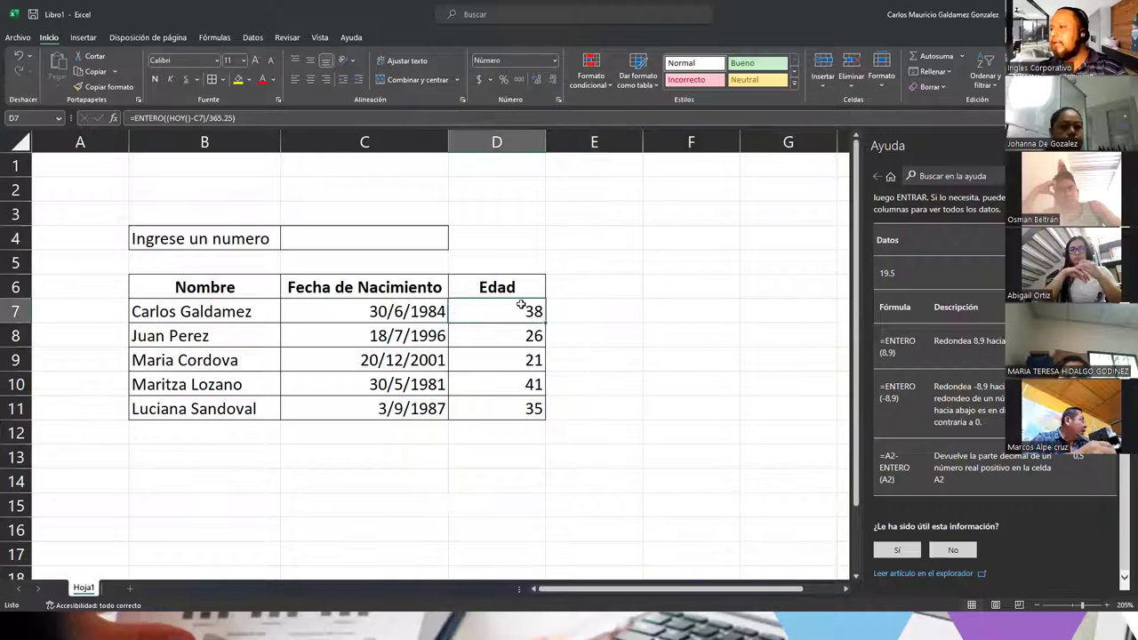
{"action": "double_click", "coordinate": [521, 305]}
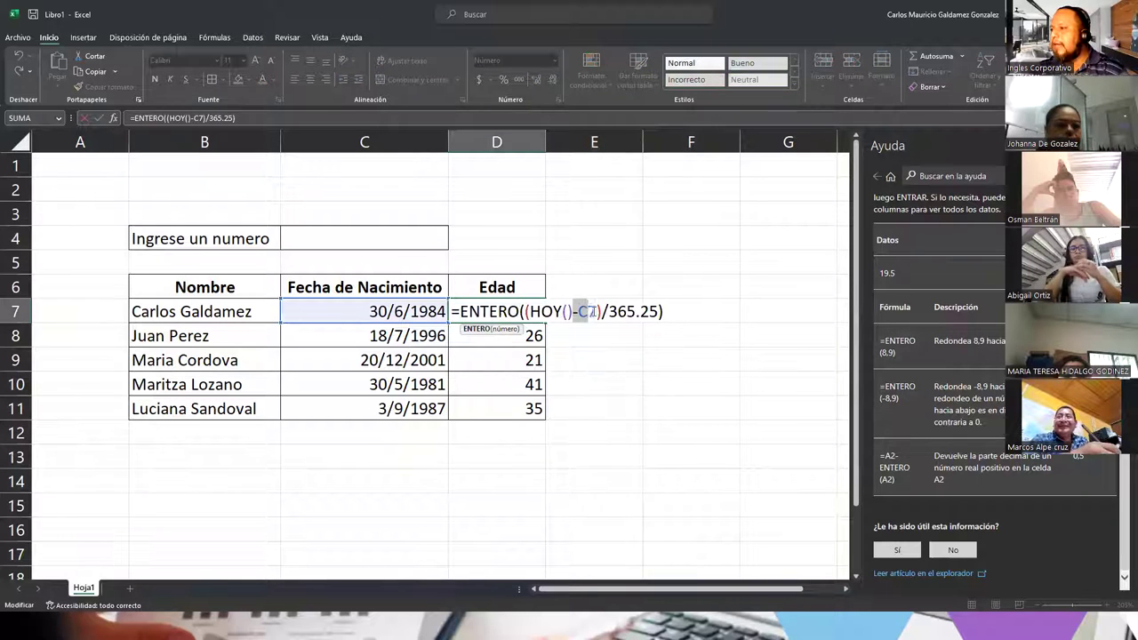
{"action": "left_click", "coordinate": [543, 311]}
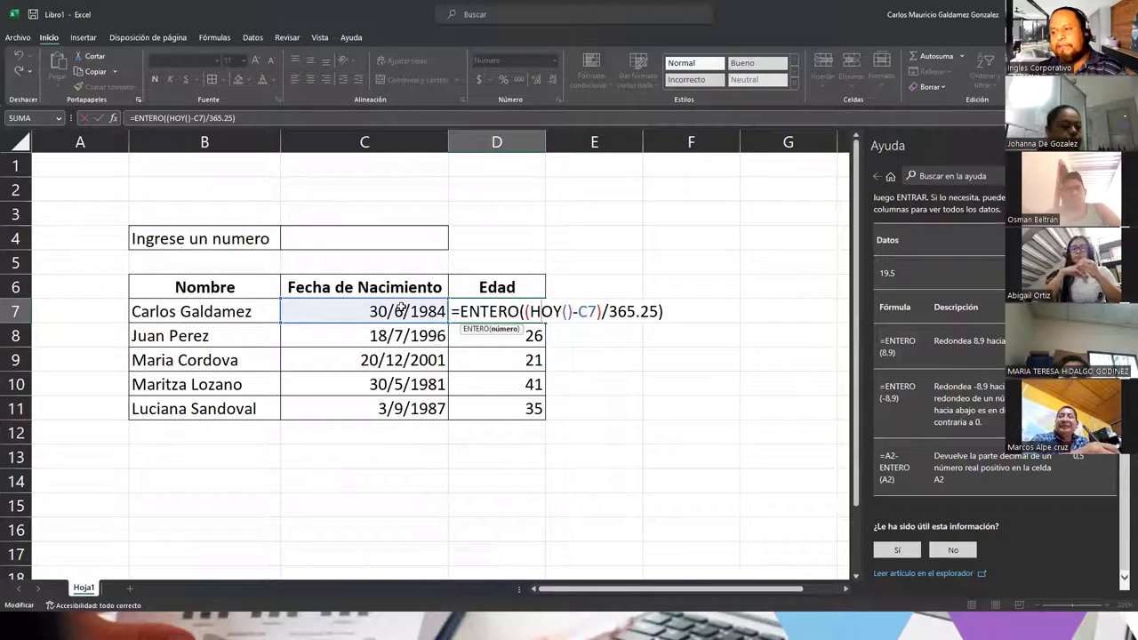
{"action": "left_click_drag", "start_coordinate": [601, 311], "coordinate": [655, 311]}
{"action": "key", "text": "BackSpace"}
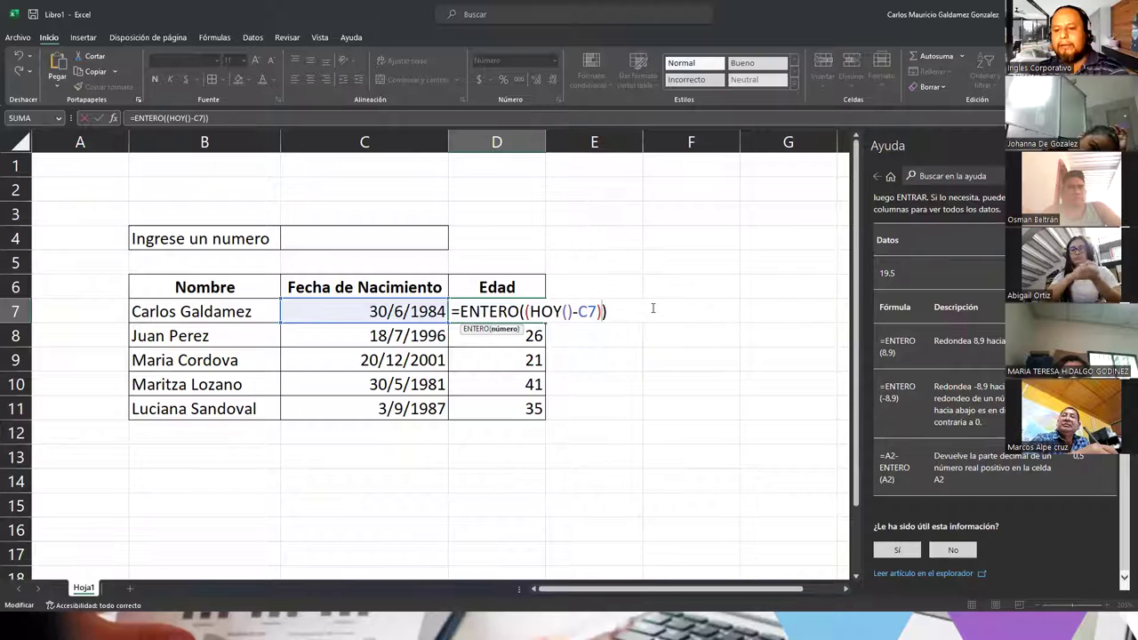
{"action": "key", "text": "Return"}
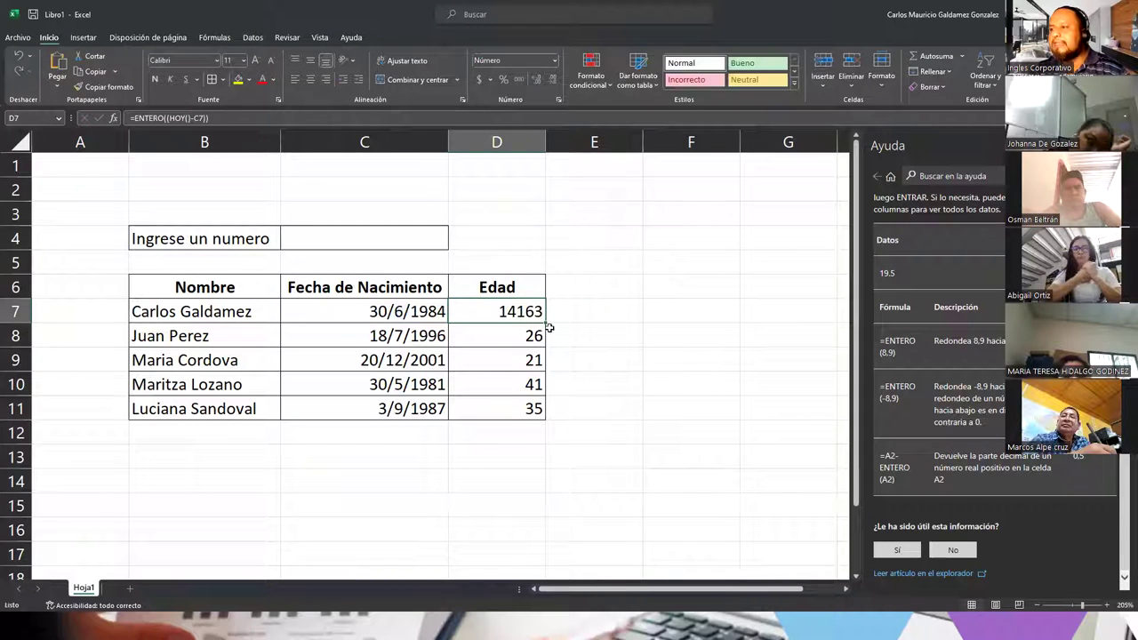
Step: Enter =D7/365.25 in E7, accepting Excel's correction, giving 38.7761807
{"action": "left_click", "coordinate": [564, 317]}
{"action": "type", "text": "=D7("}
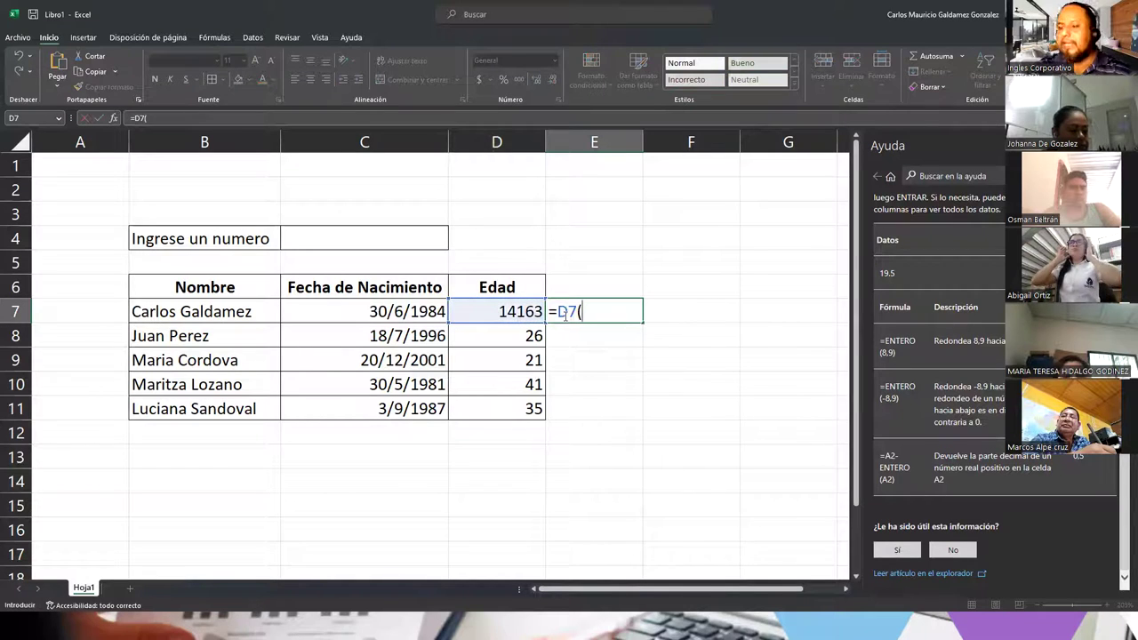
{"action": "key", "text": "BackSpace"}
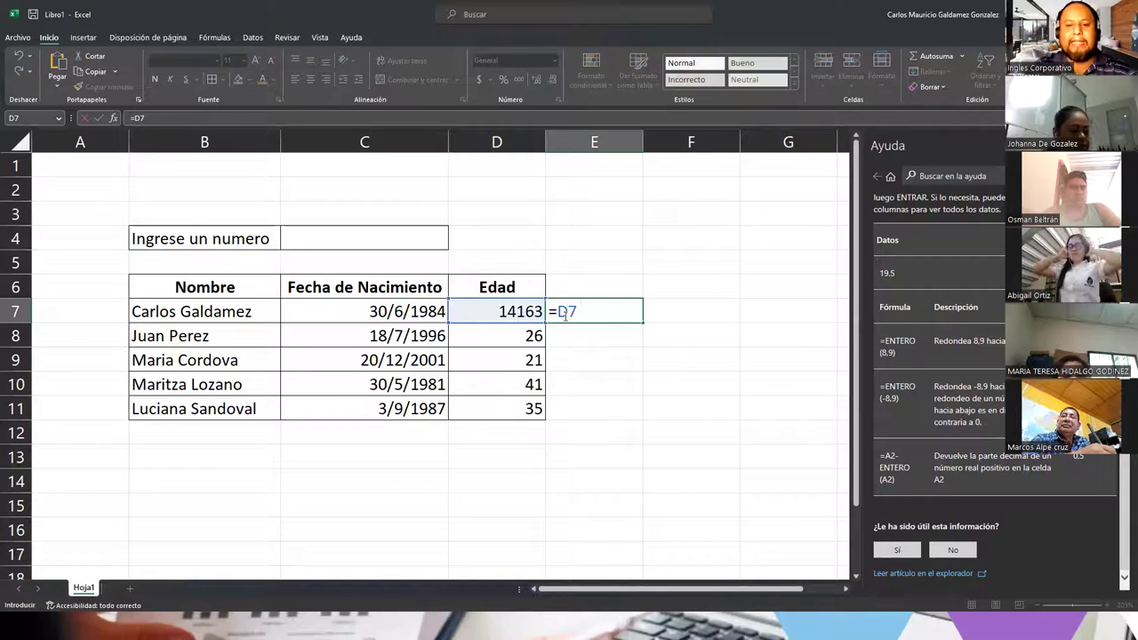
{"action": "type", "text": "/"}
{"action": "key", "text": "Left"}
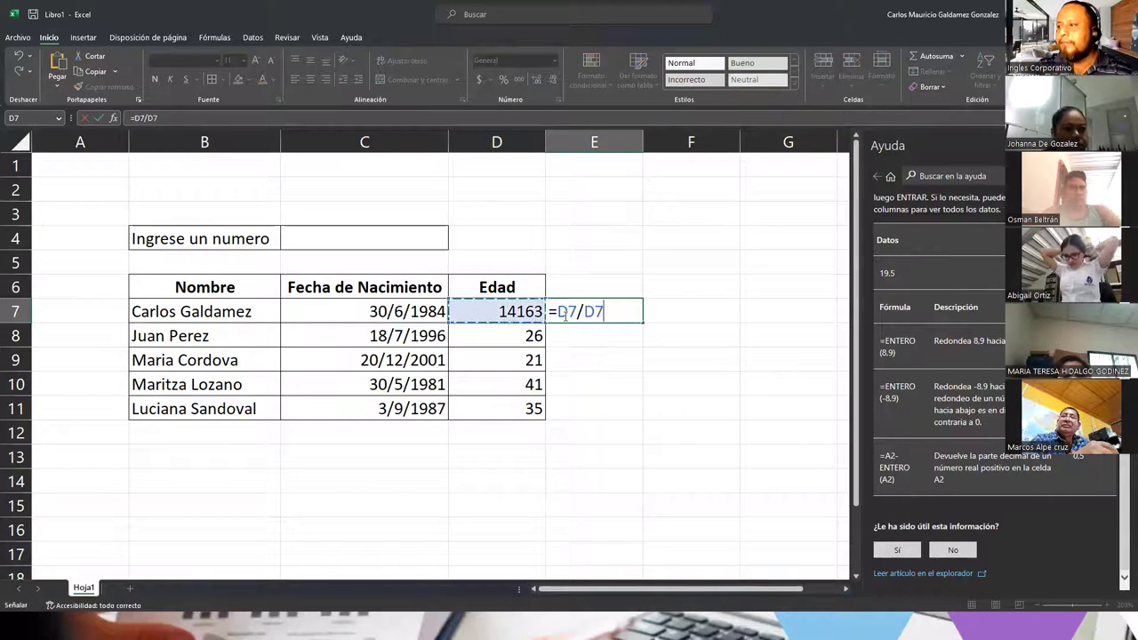
{"action": "key", "text": "Right"}
{"action": "key", "text": "BackSpace"}
{"action": "type", "text": "/365.25"}
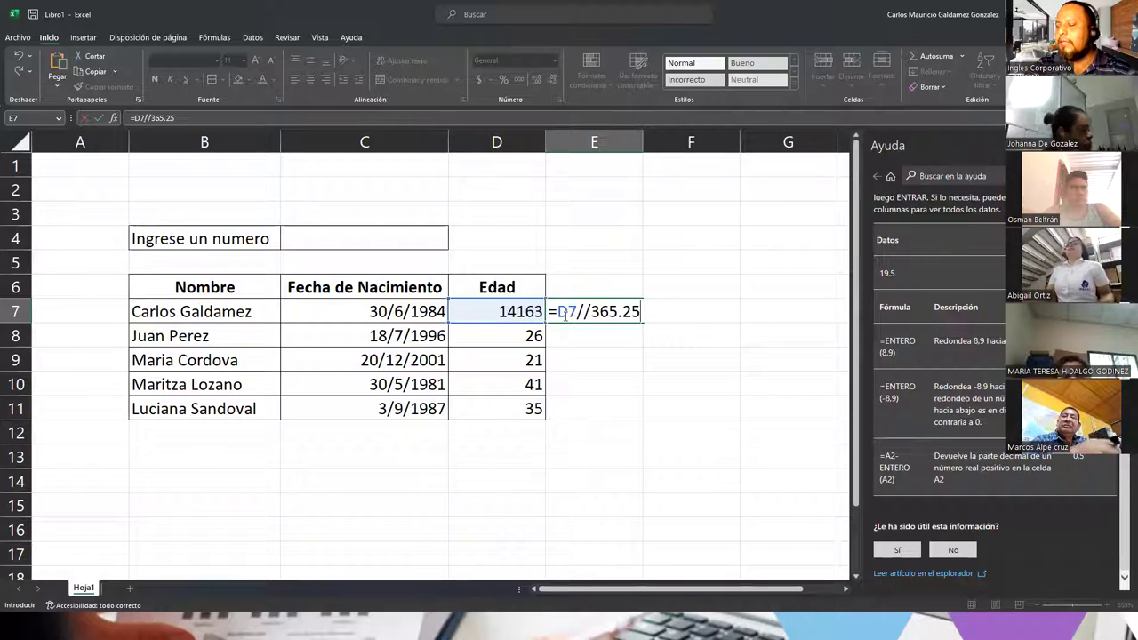
{"action": "key", "text": "Return"}
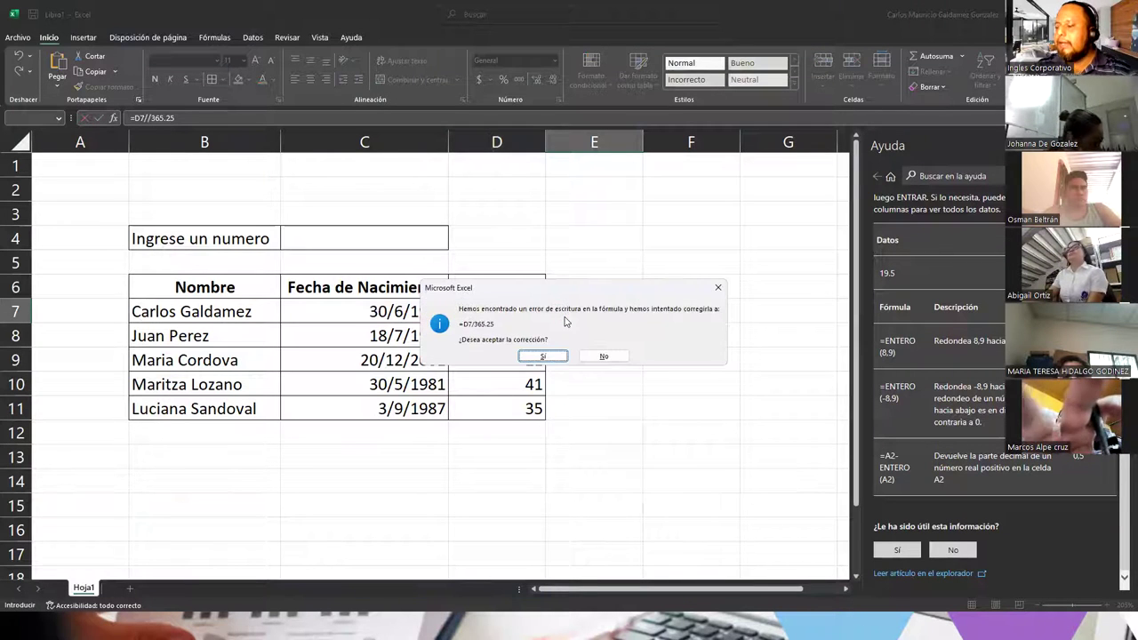
{"action": "left_click", "coordinate": [544, 356]}
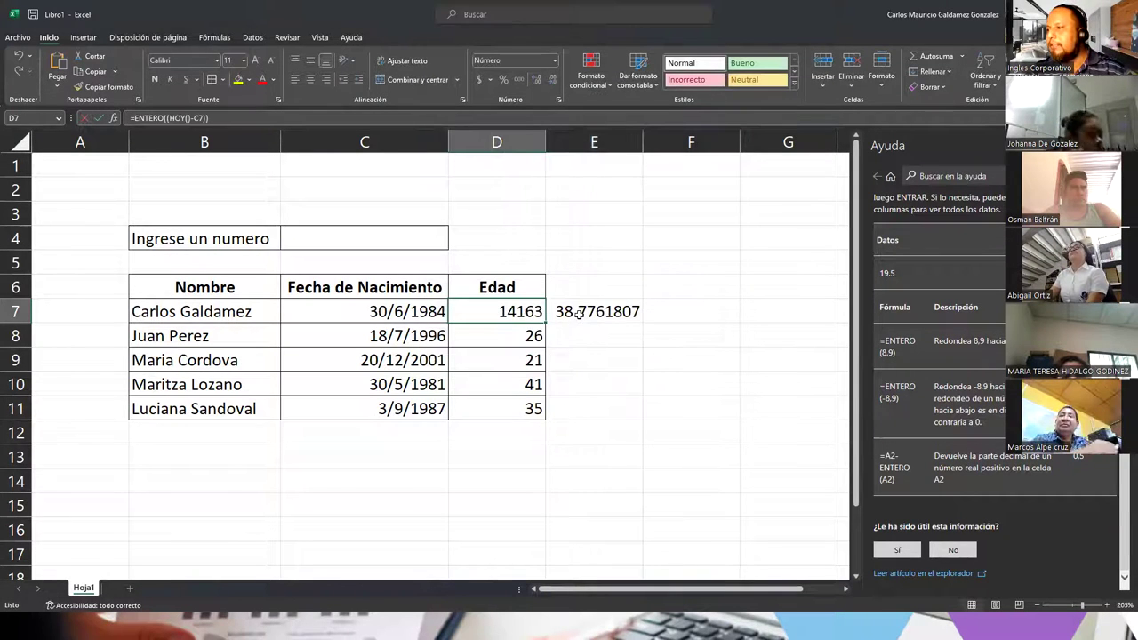
{"action": "left_click", "coordinate": [578, 313]}
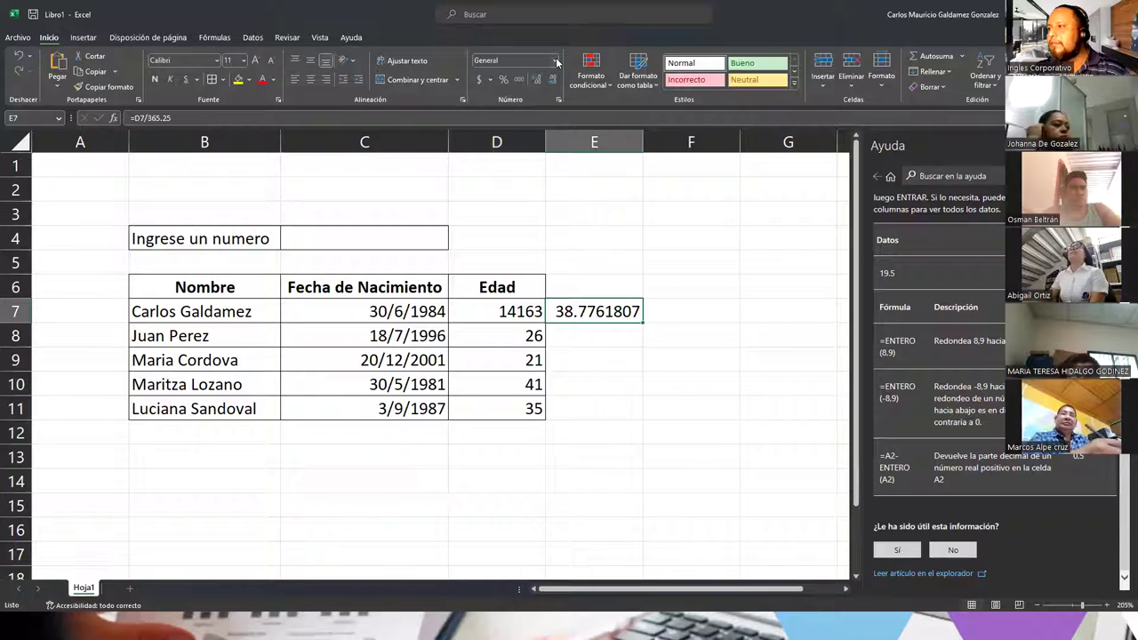
Step: Start a REDONDEAR formula in F7 that rounds E7
{"action": "left_click", "coordinate": [668, 310]}
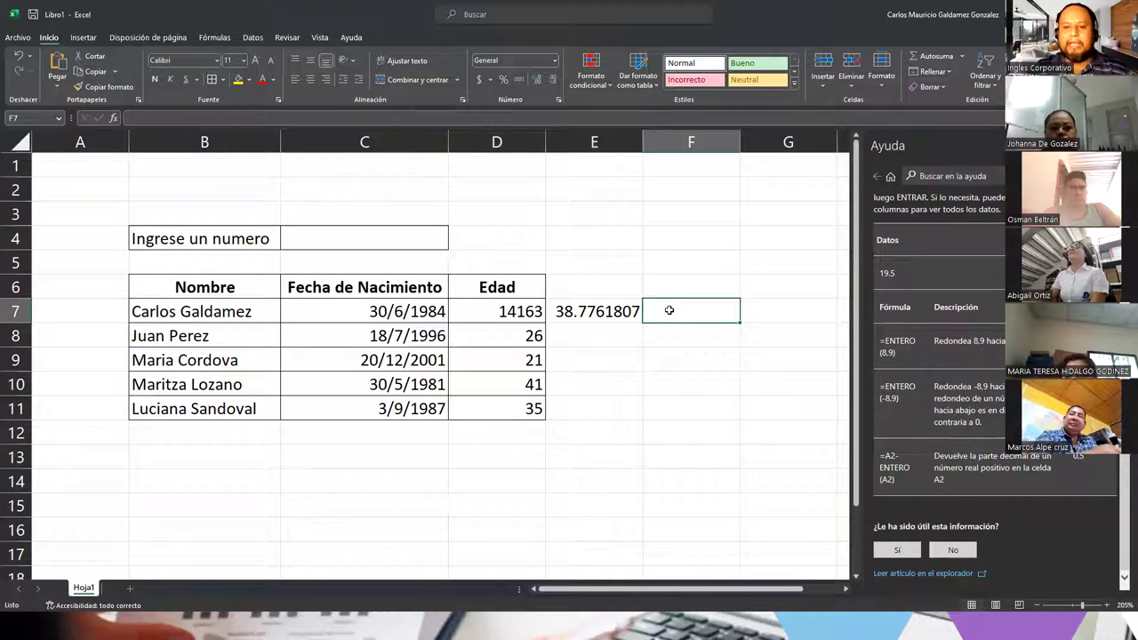
{"action": "type", "text": "=red"}
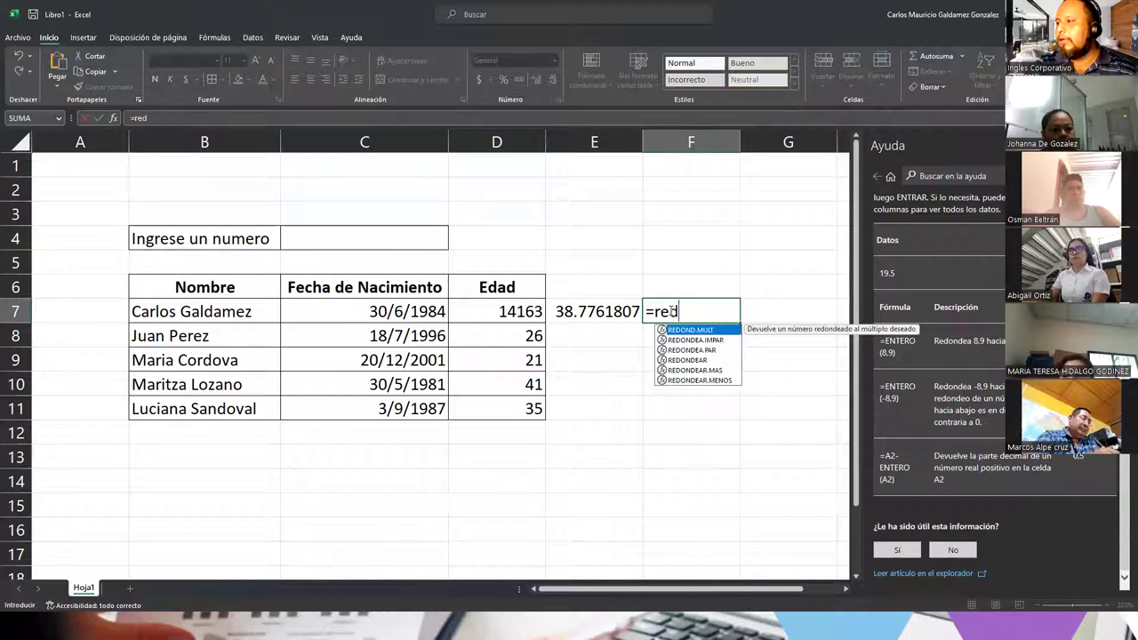
{"action": "key", "text": "Down"}
{"action": "key", "text": "Down"}
{"action": "key", "text": "Down"}
{"action": "key", "text": "Tab"}
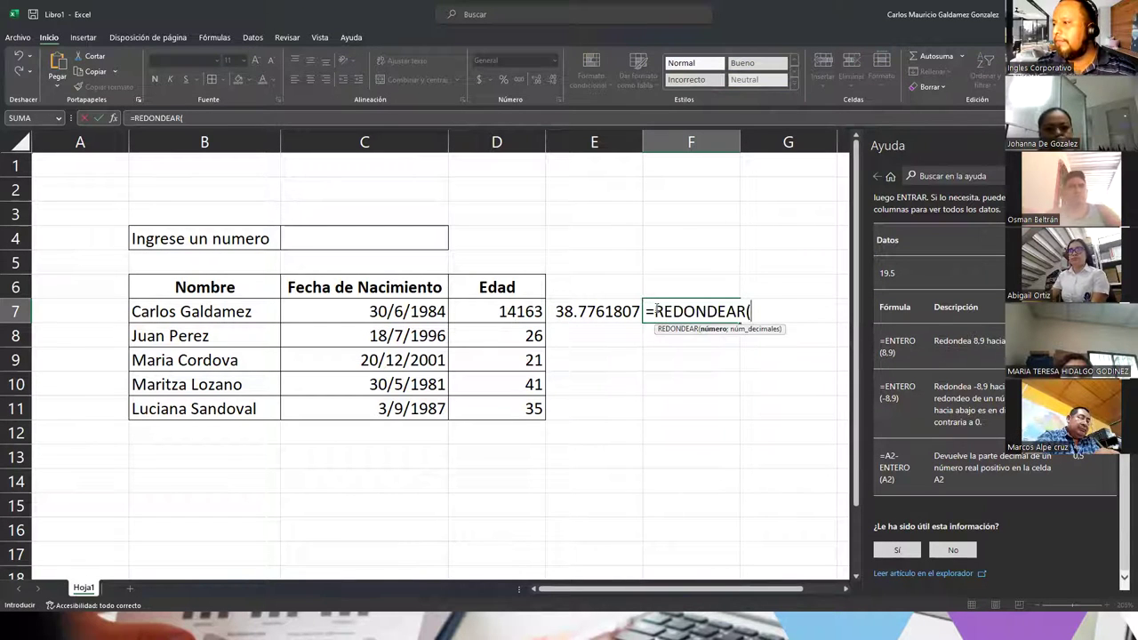
{"action": "left_click", "coordinate": [615, 311]}
{"action": "type", "text": ")"}
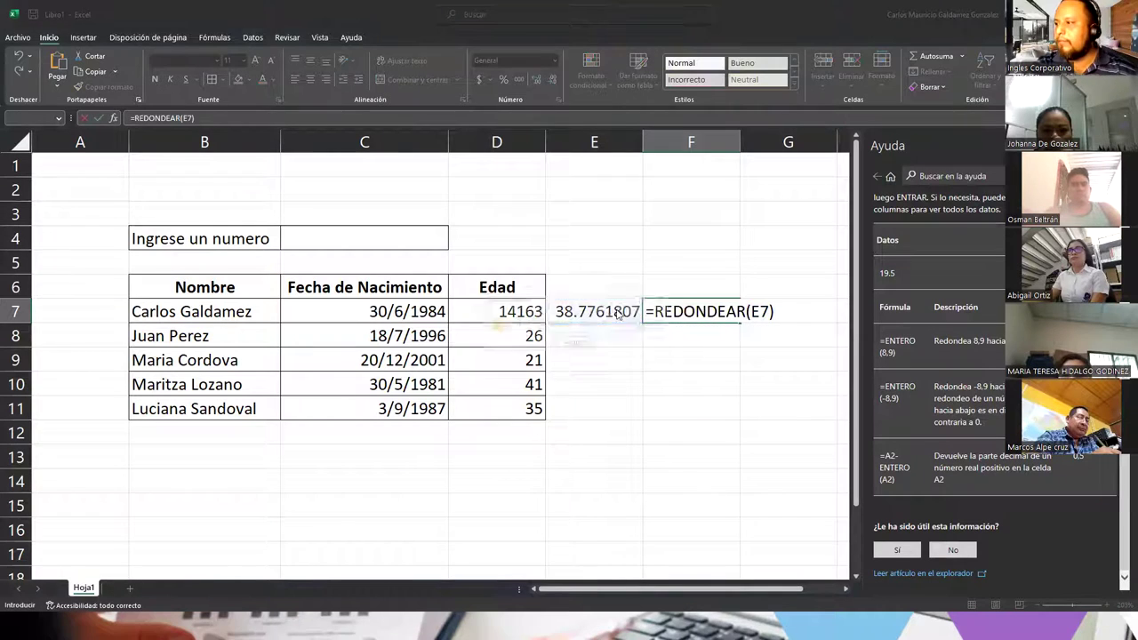
{"action": "key", "text": "Return"}
{"action": "key", "text": "Return"}
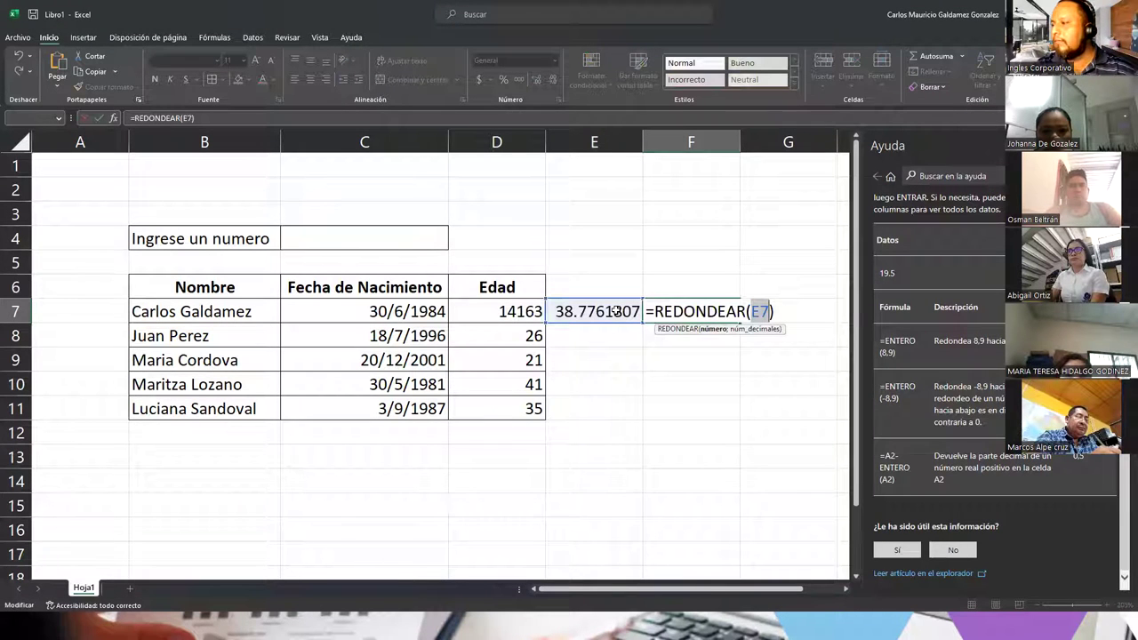
Step: Complete F7 as =REDONDEAR(E7;0) using a semicolon separator, showing 39
{"action": "left_click", "coordinate": [769, 311]}
{"action": "type", "text": ","}
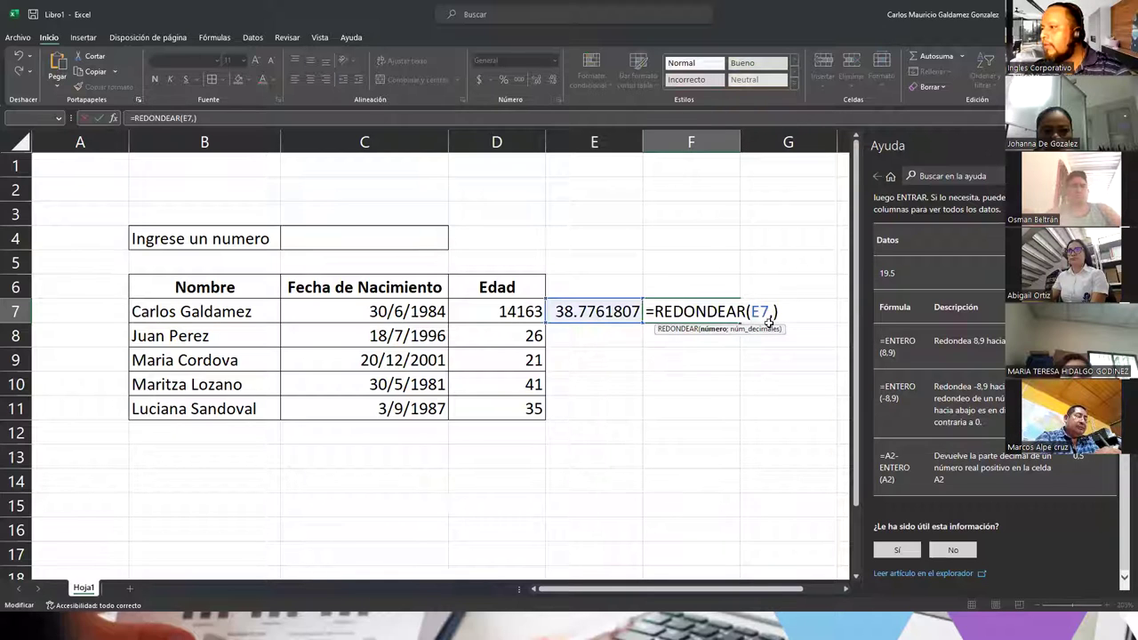
{"action": "type", "text": "0"}
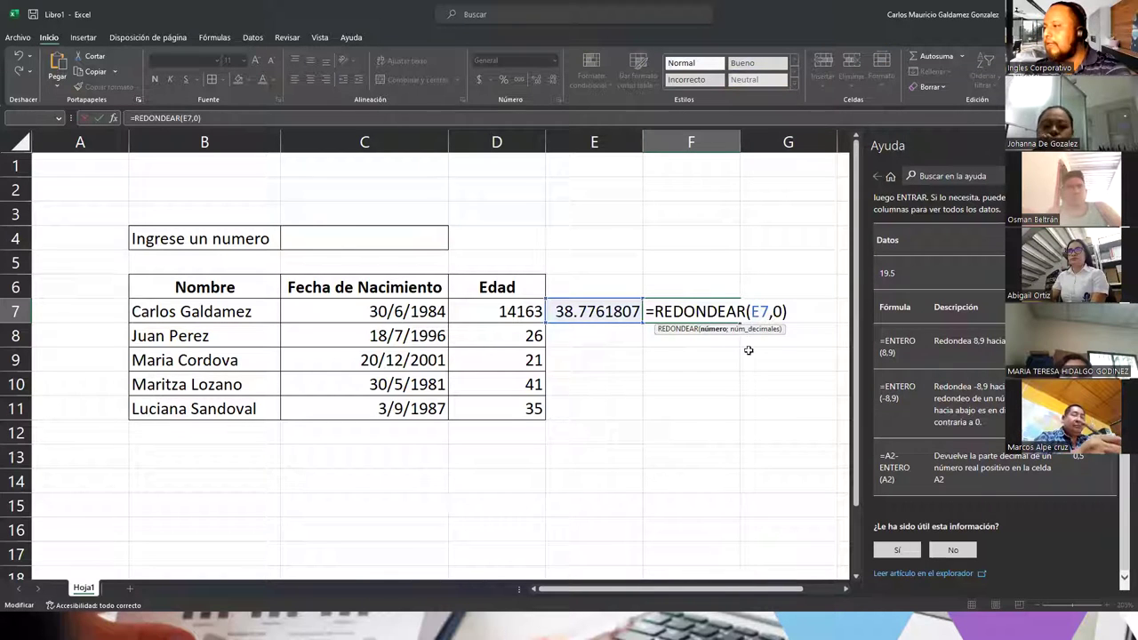
{"action": "key", "text": "Return"}
{"action": "left_click", "coordinate": [557, 375]}
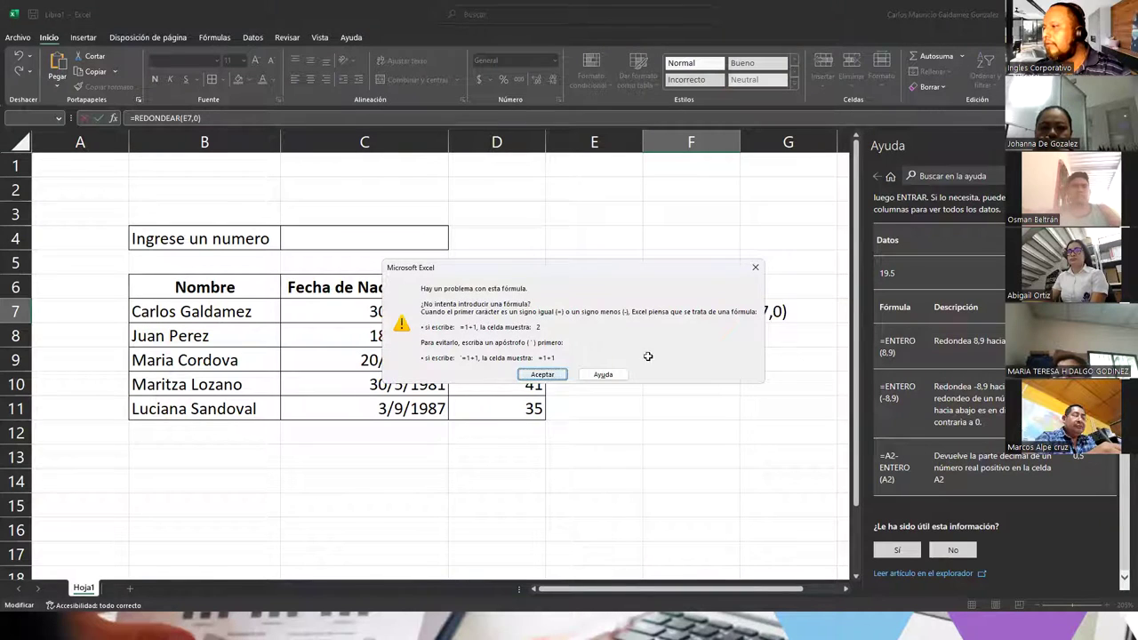
{"action": "left_click", "coordinate": [770, 312]}
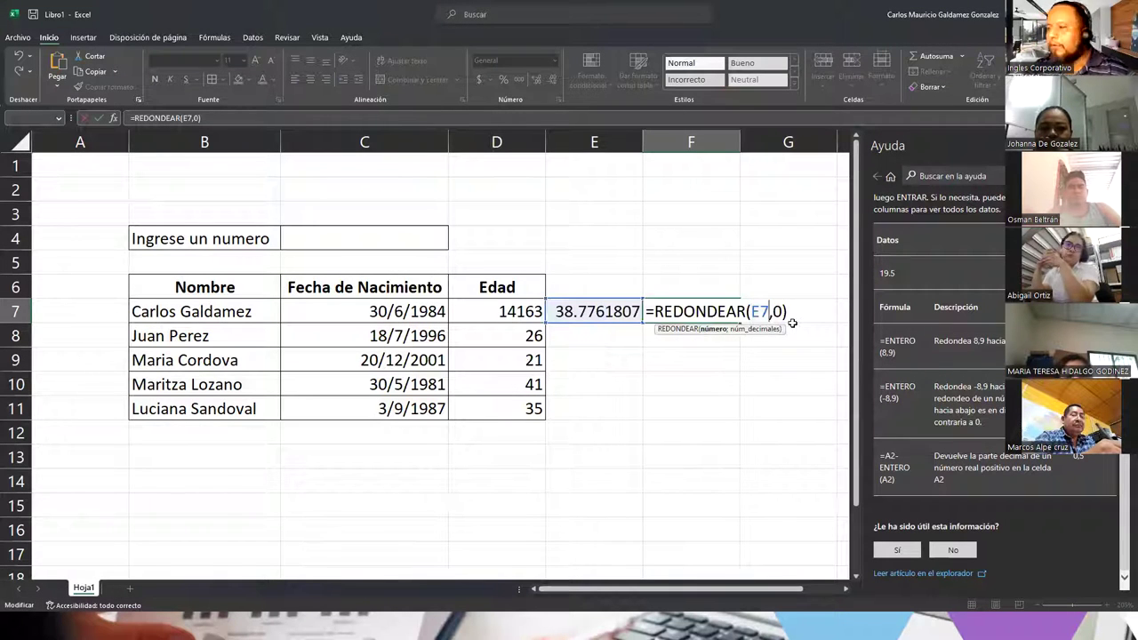
{"action": "key", "text": "BackSpace"}
{"action": "type", "text": ";"}
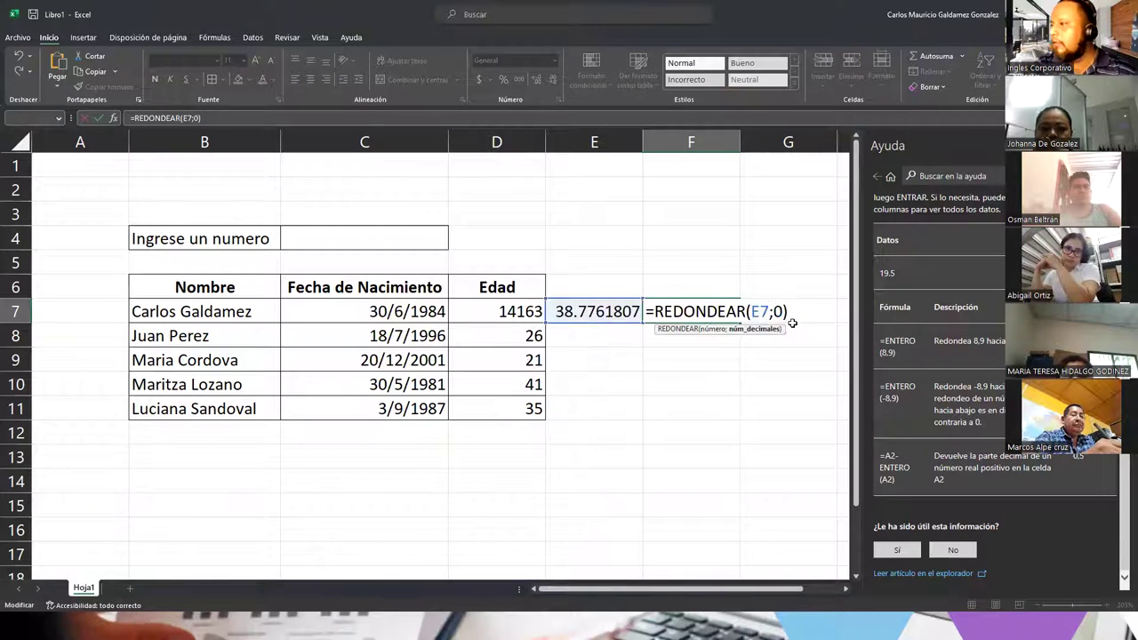
{"action": "key", "text": "Return"}
Step: Compare the formulas in E7 and F7
{"action": "key", "text": "Up"}
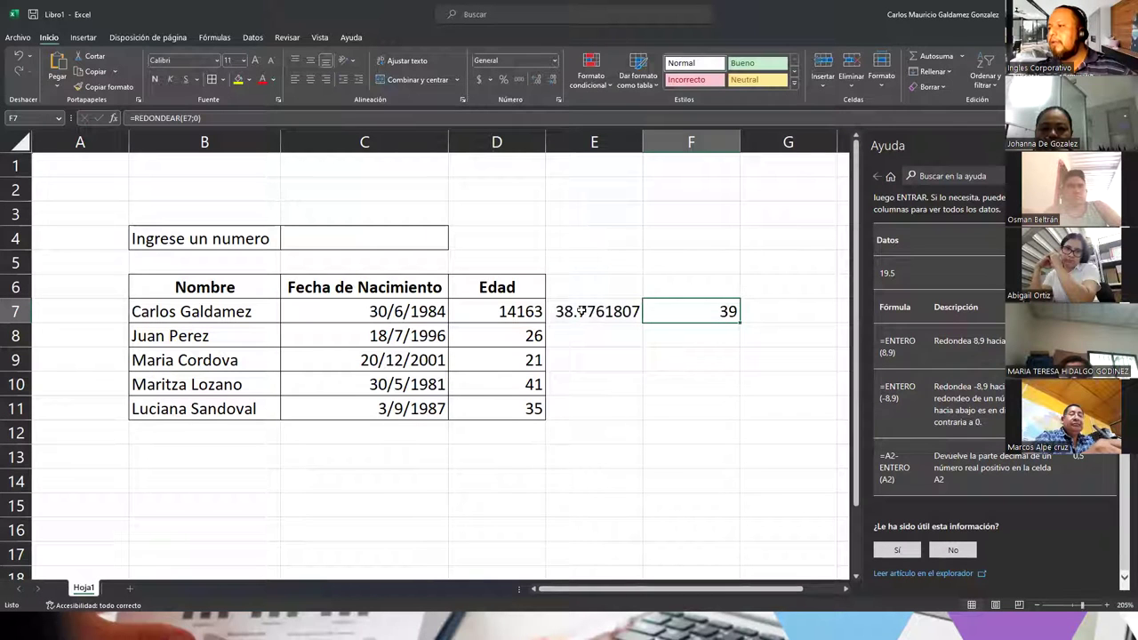
{"action": "left_click", "coordinate": [580, 311]}
{"action": "left_click", "coordinate": [688, 314]}
{"action": "left_click", "coordinate": [592, 313]}
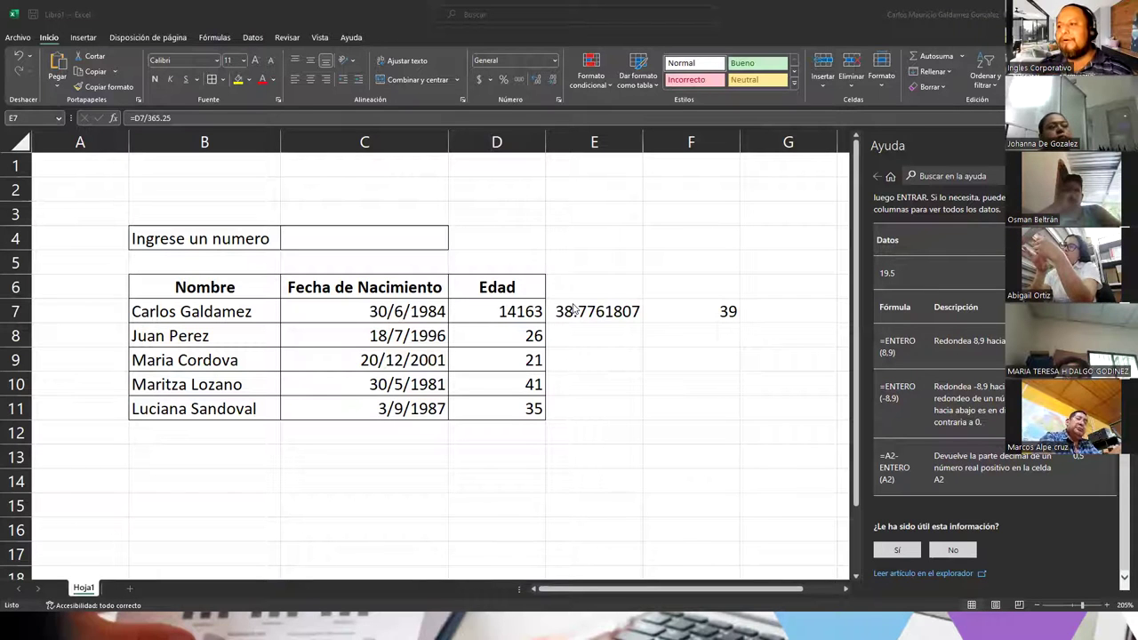
Step: Test dividing E7 by 365, undo back to 365.25, then clear the helper cells
{"action": "left_click", "coordinate": [573, 313]}
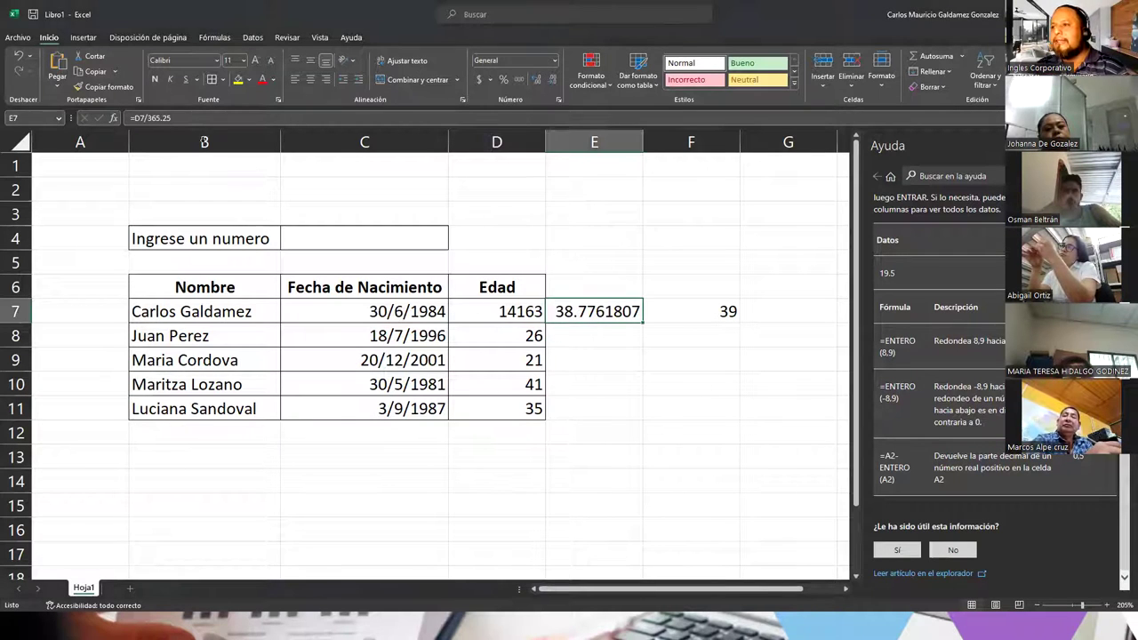
{"action": "left_click_drag", "start_coordinate": [149, 118], "coordinate": [190, 118]}
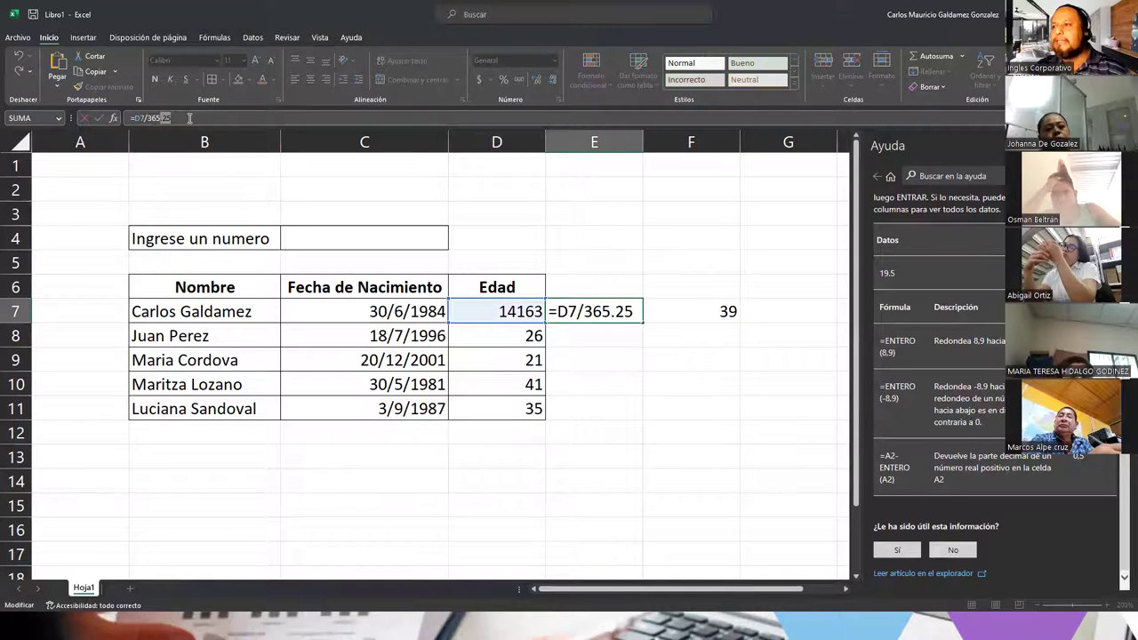
{"action": "key", "text": "BackSpace"}
{"action": "key", "text": "Return"}
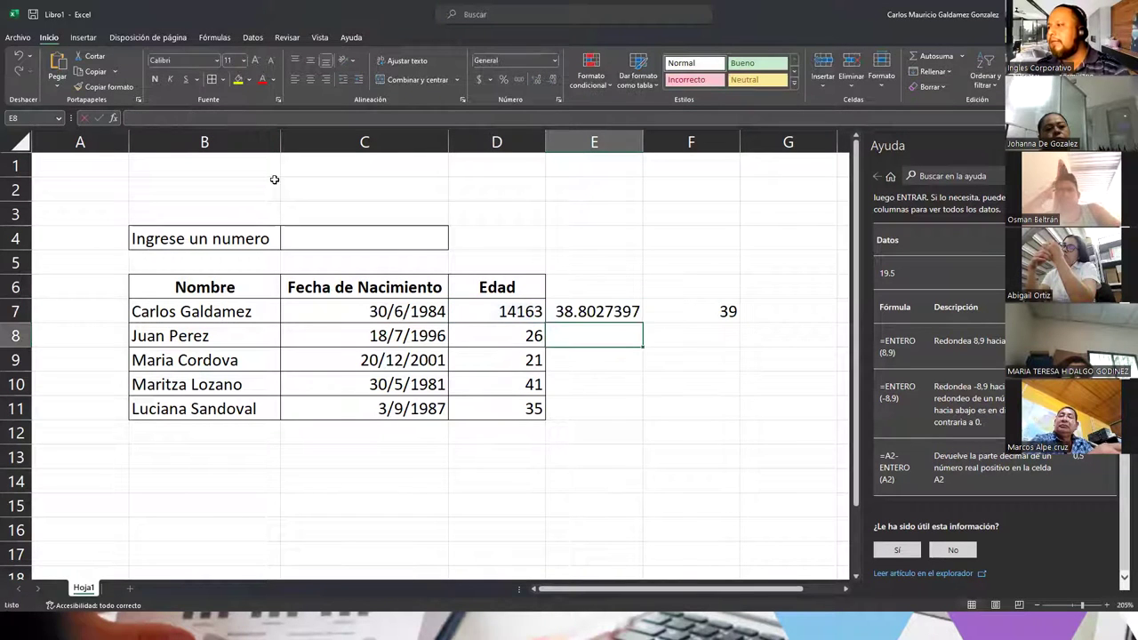
{"action": "left_click", "coordinate": [599, 318]}
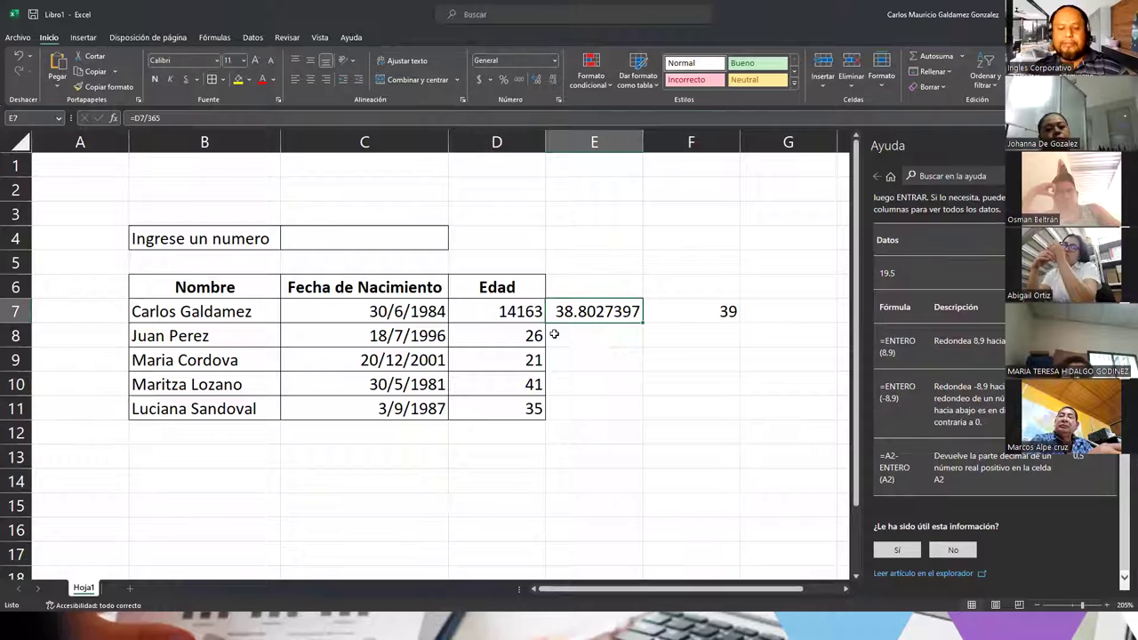
{"action": "key", "text": "ctrl+z"}
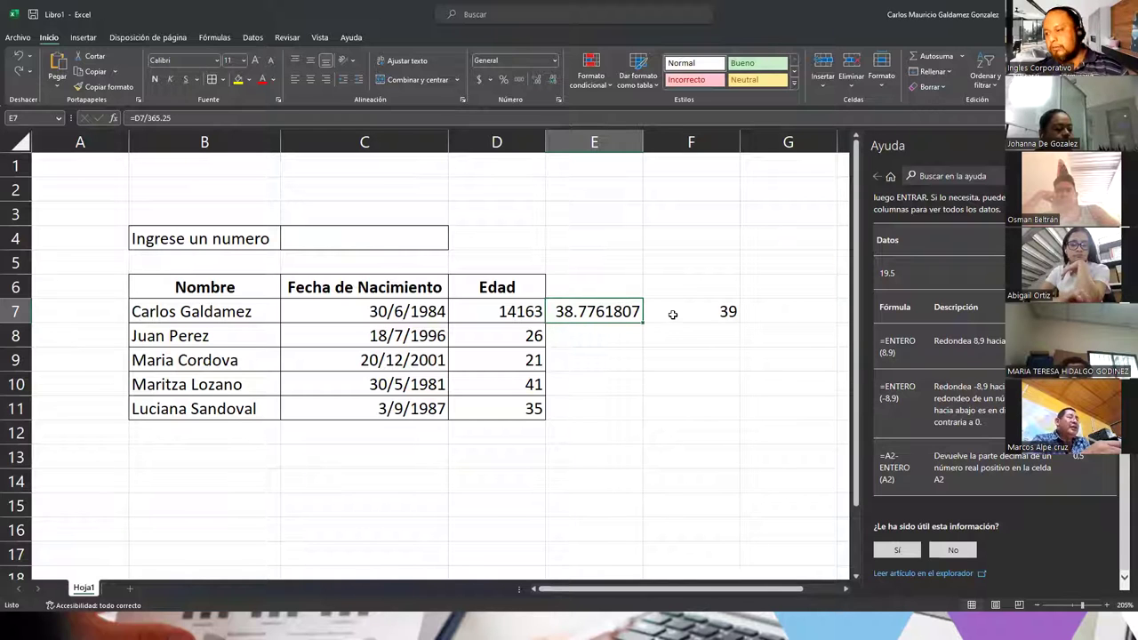
{"action": "left_click_drag", "start_coordinate": [525, 338], "coordinate": [681, 309]}
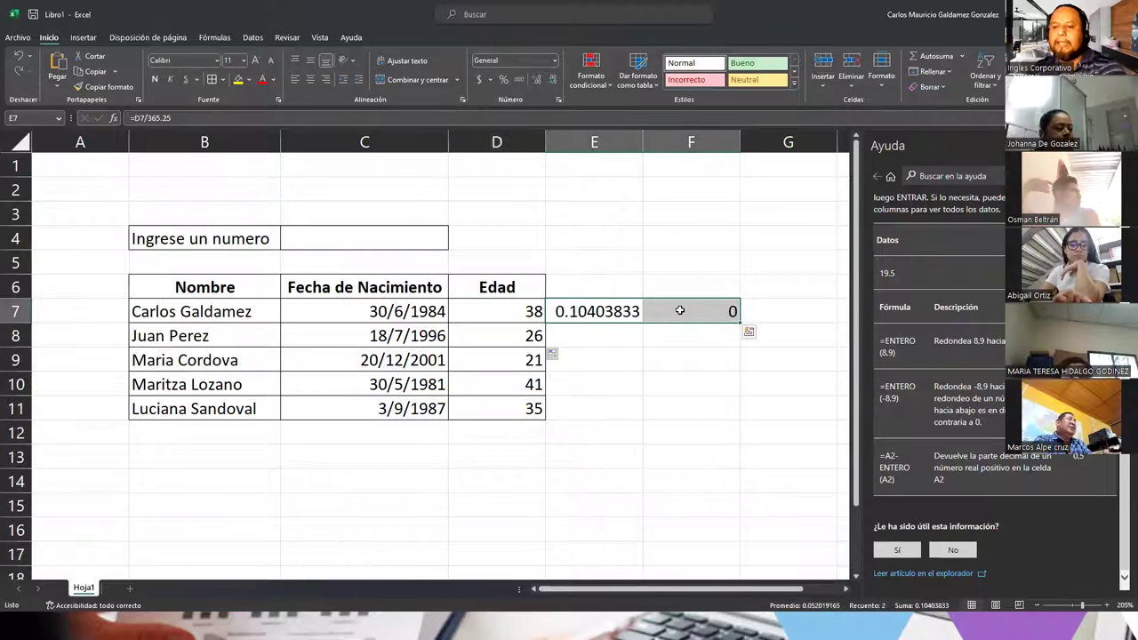
{"action": "key", "text": "Delete"}
{"action": "left_click", "coordinate": [517, 309]}
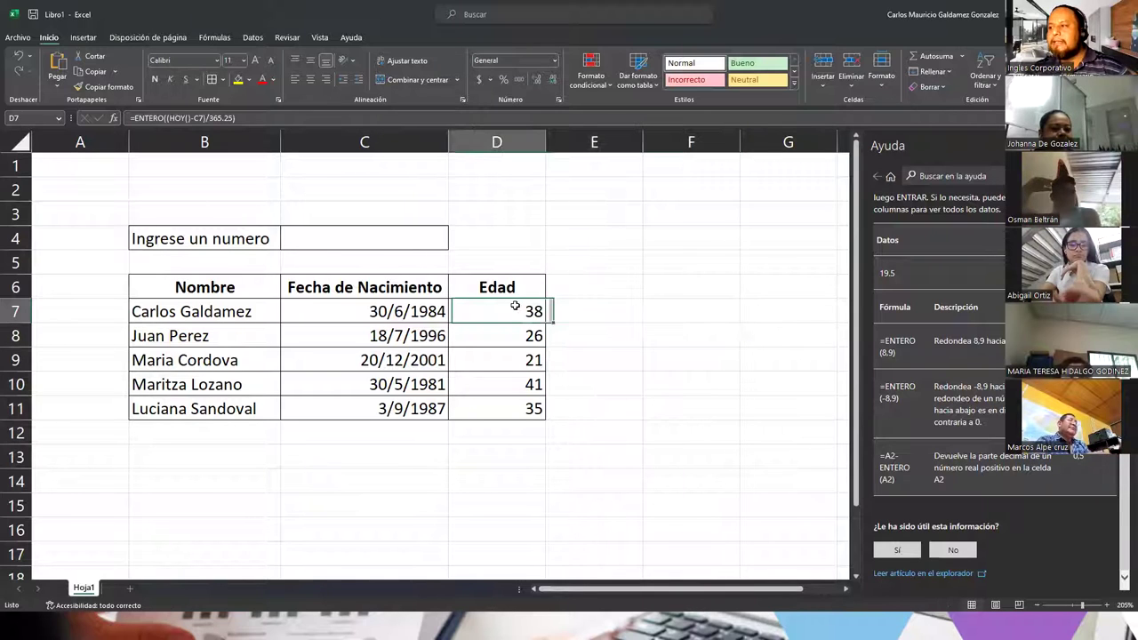
{"action": "left_click", "coordinate": [240, 116]}
{"action": "left_click", "coordinate": [481, 312]}
{"action": "key", "text": "BackSpace"}
{"action": "type", "text": ","}
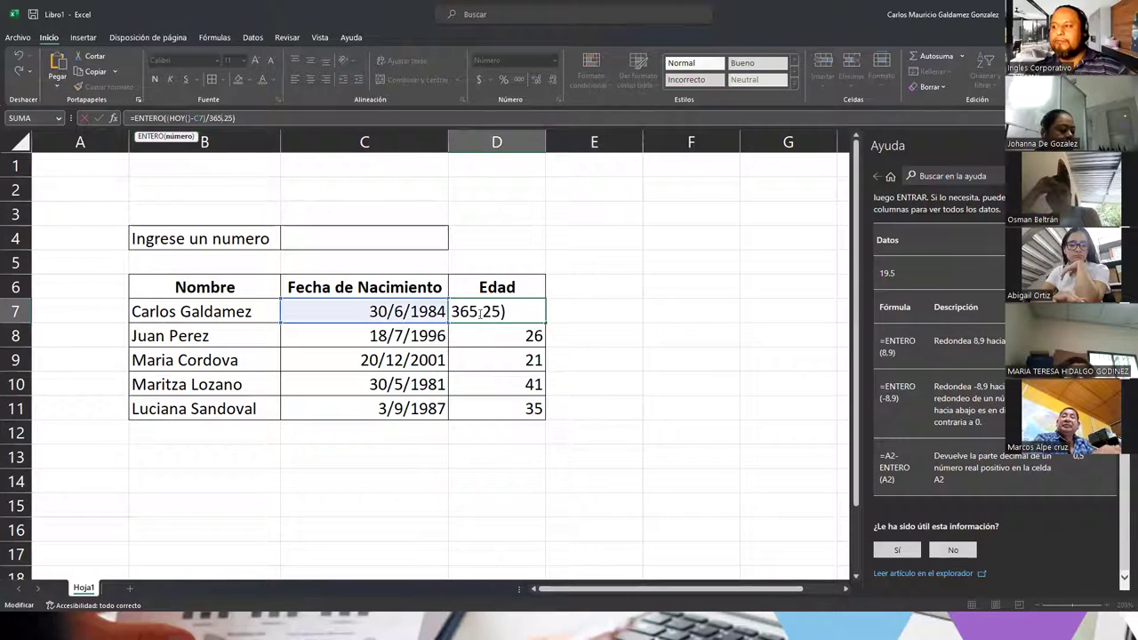
{"action": "key", "text": "BackSpace"}
{"action": "type", "text": "."}
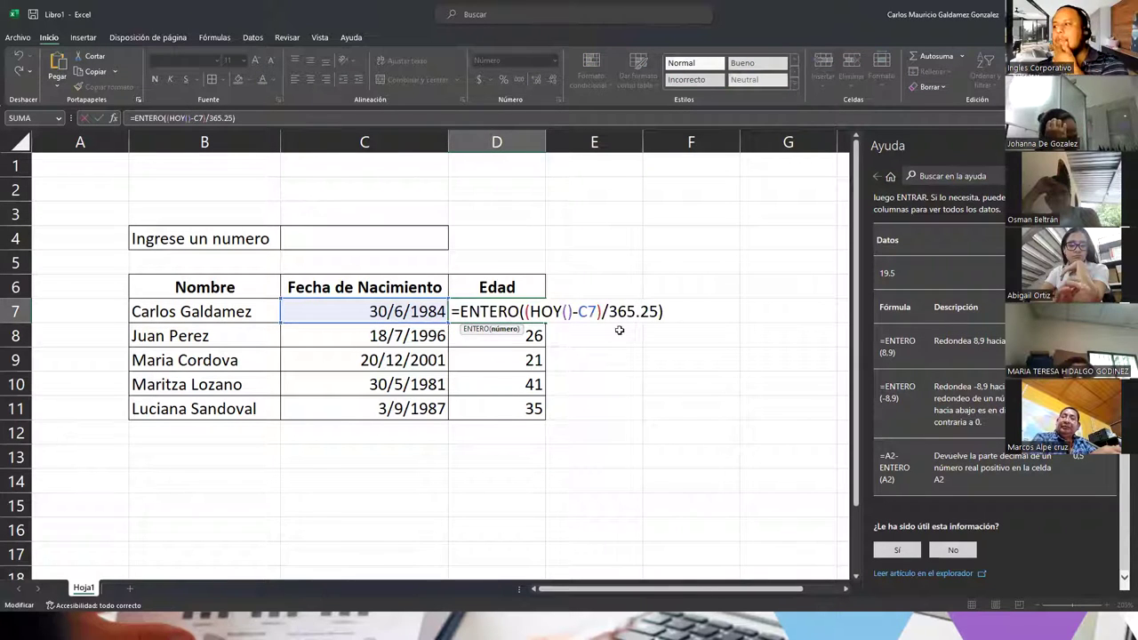
{"action": "left_click_drag", "start_coordinate": [610, 311], "coordinate": [659, 306]}
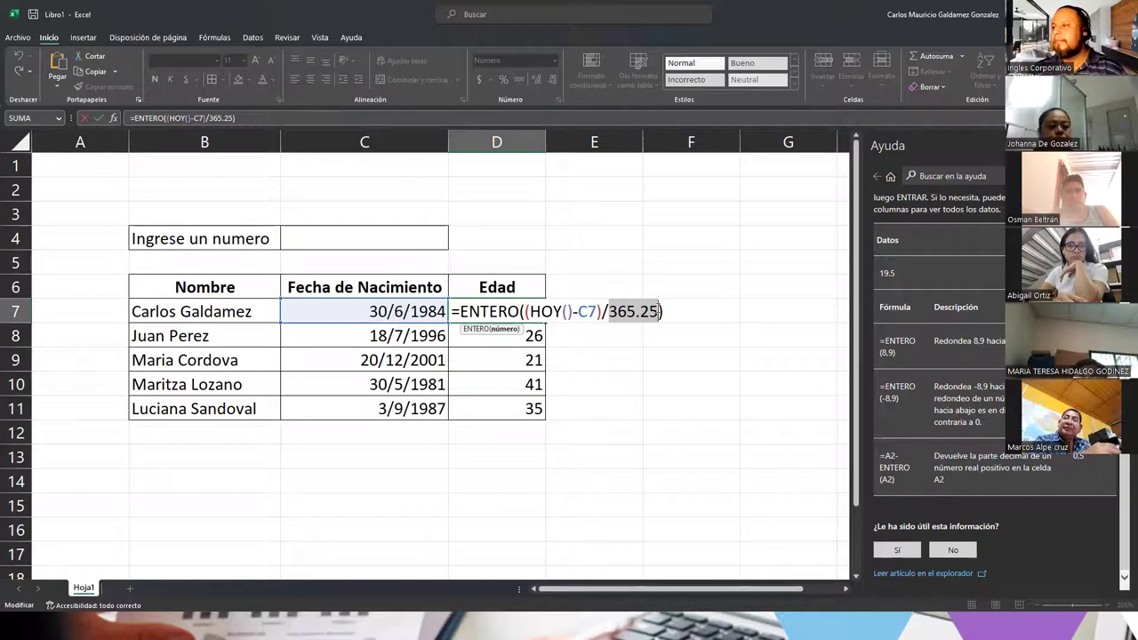
{"action": "left_click", "coordinate": [585, 313]}
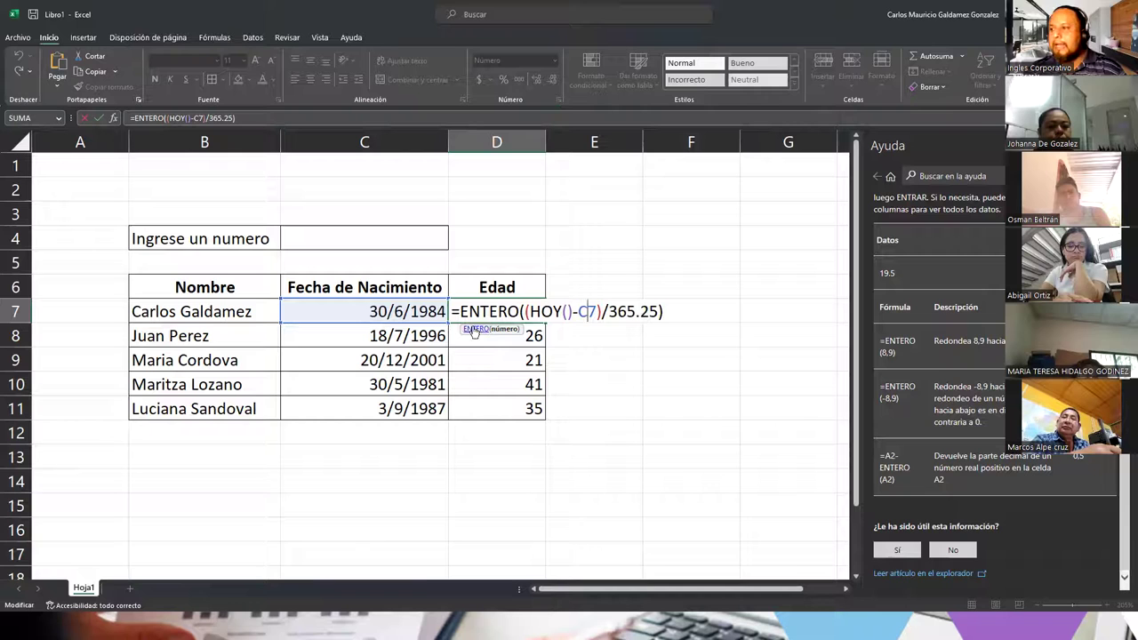
{"action": "left_click_drag", "start_coordinate": [451, 311], "coordinate": [668, 311]}
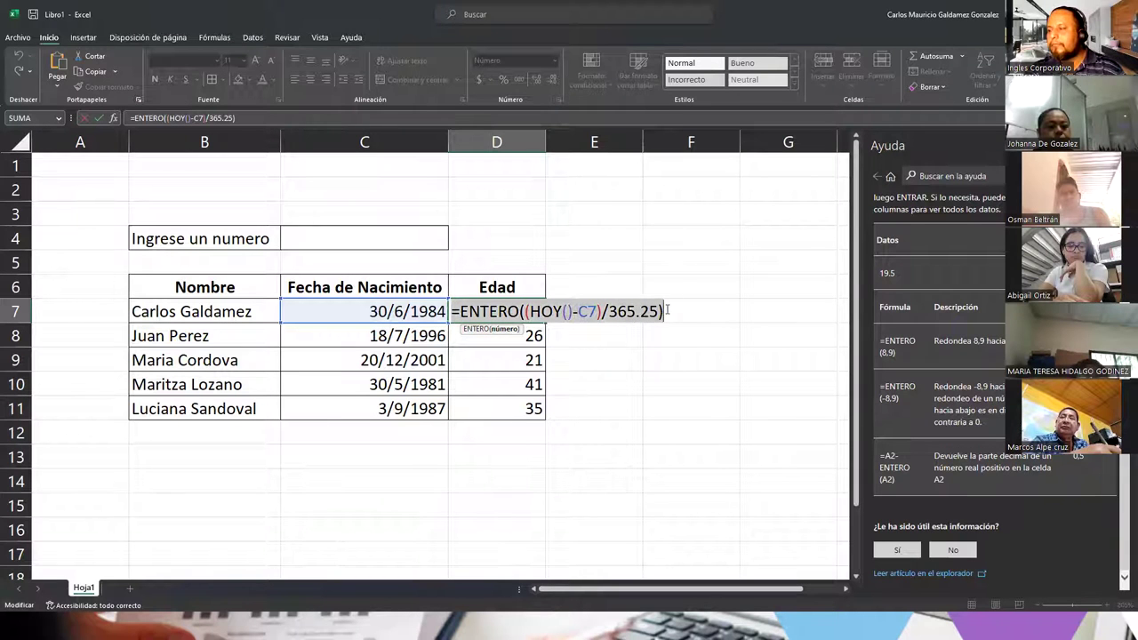
{"action": "left_click", "coordinate": [455, 312]}
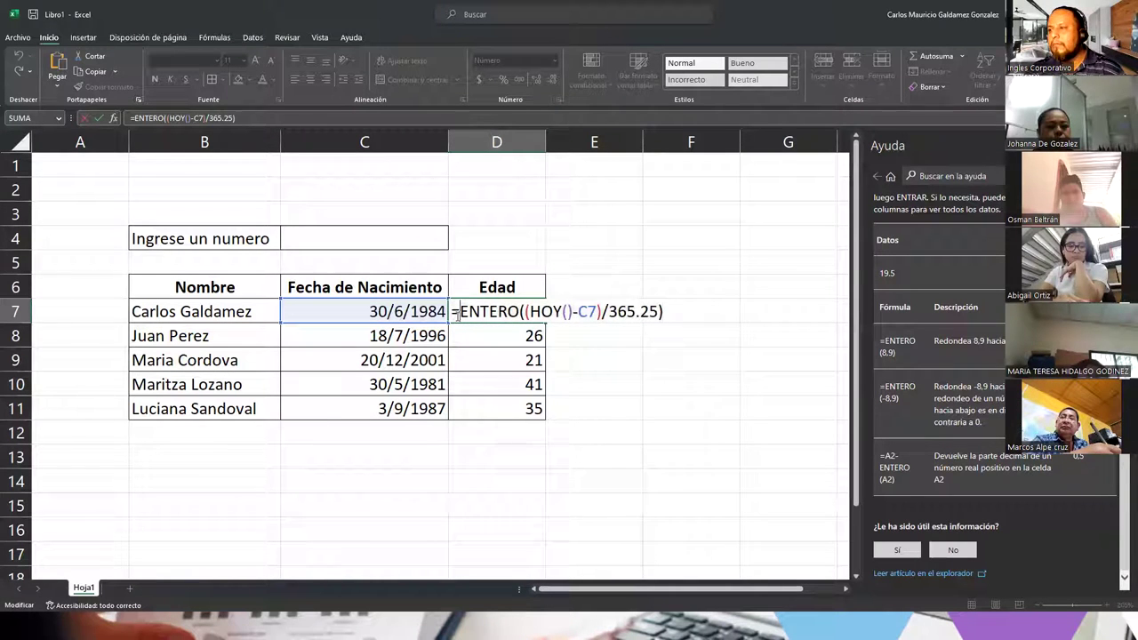
{"action": "left_click", "coordinate": [355, 315]}
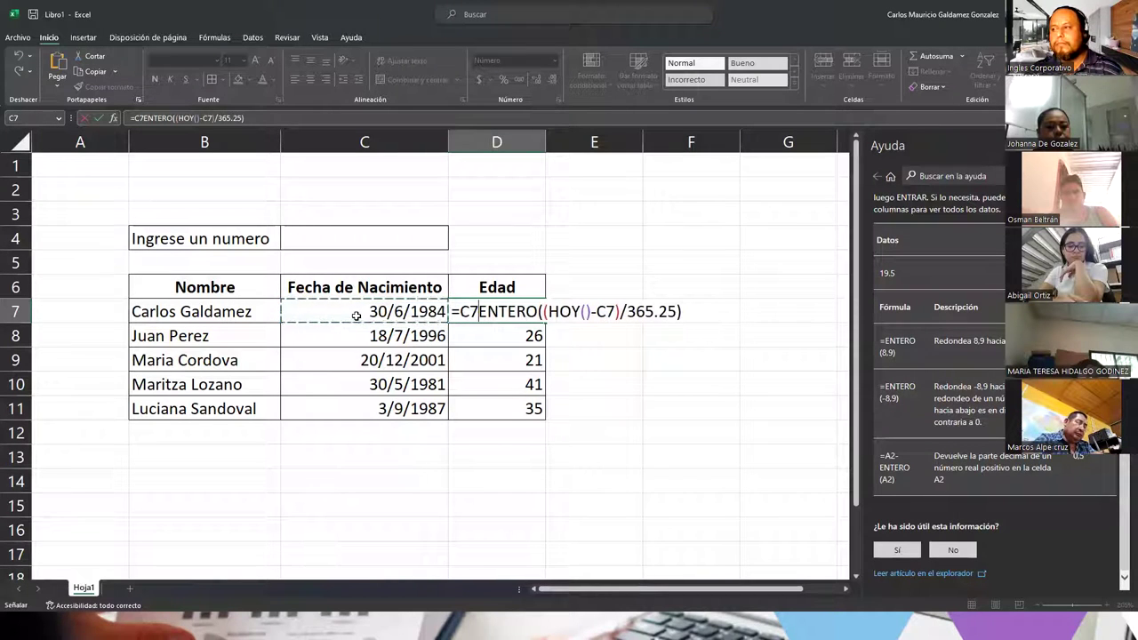
{"action": "key", "text": "Escape"}
{"action": "left_click", "coordinate": [365, 317]}
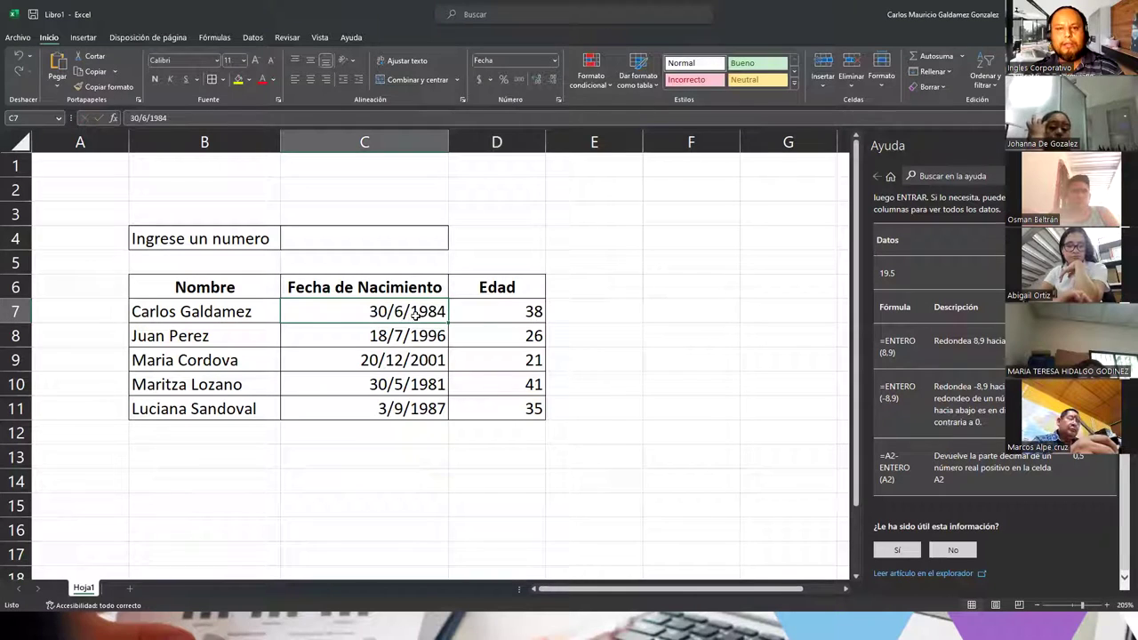
{"action": "left_click", "coordinate": [489, 315]}
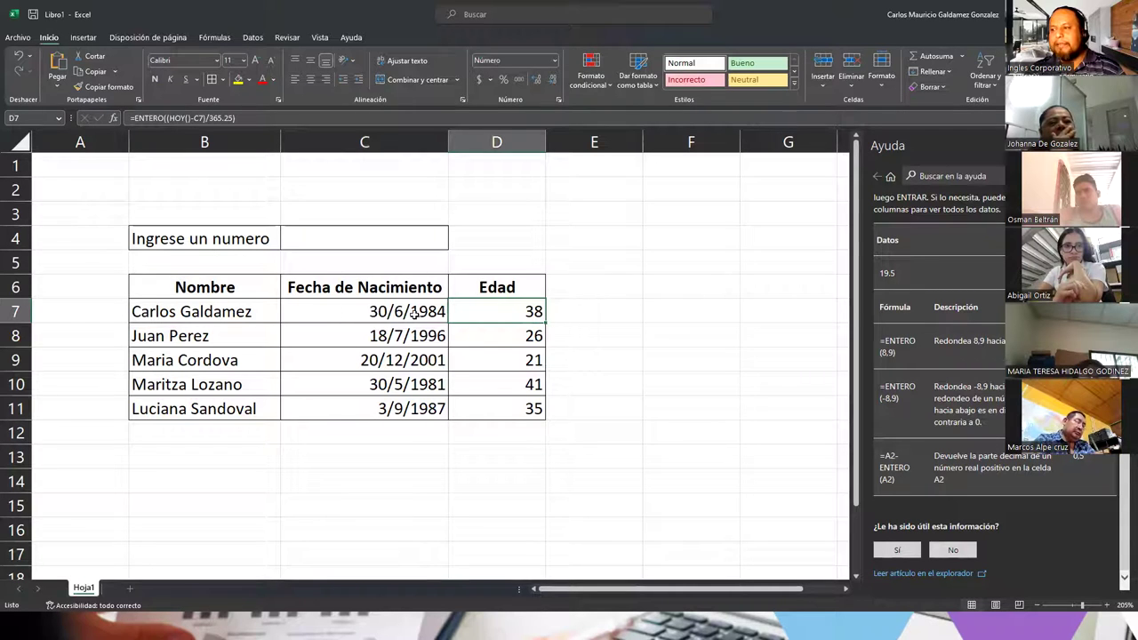
{"action": "double_click", "coordinate": [499, 310]}
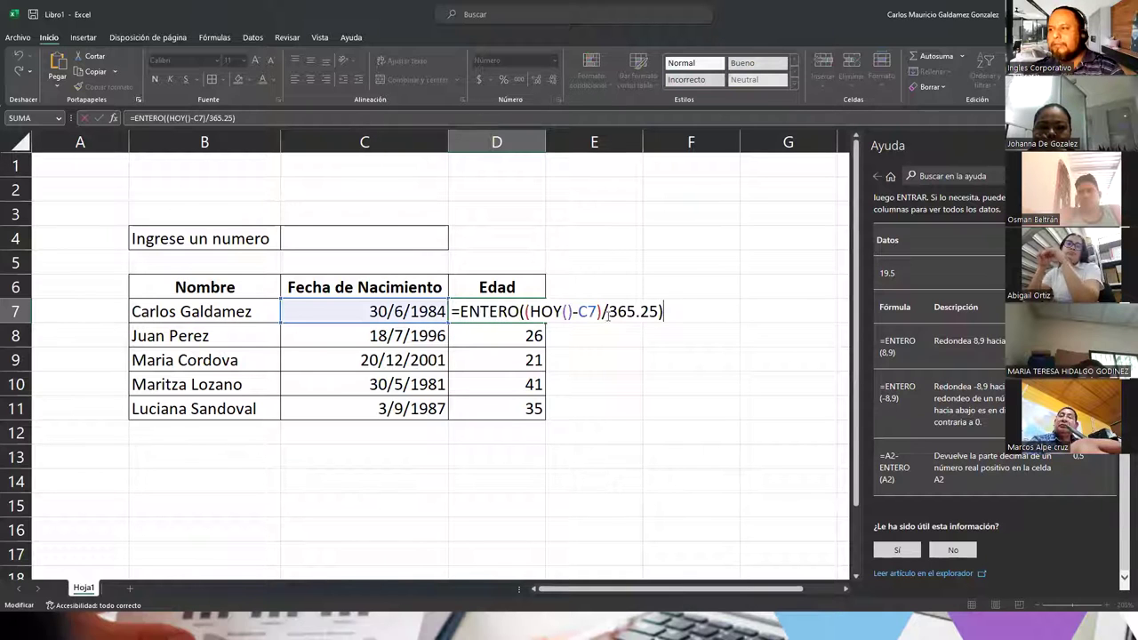
{"action": "left_click", "coordinate": [612, 345]}
{"action": "left_click", "coordinate": [498, 312]}
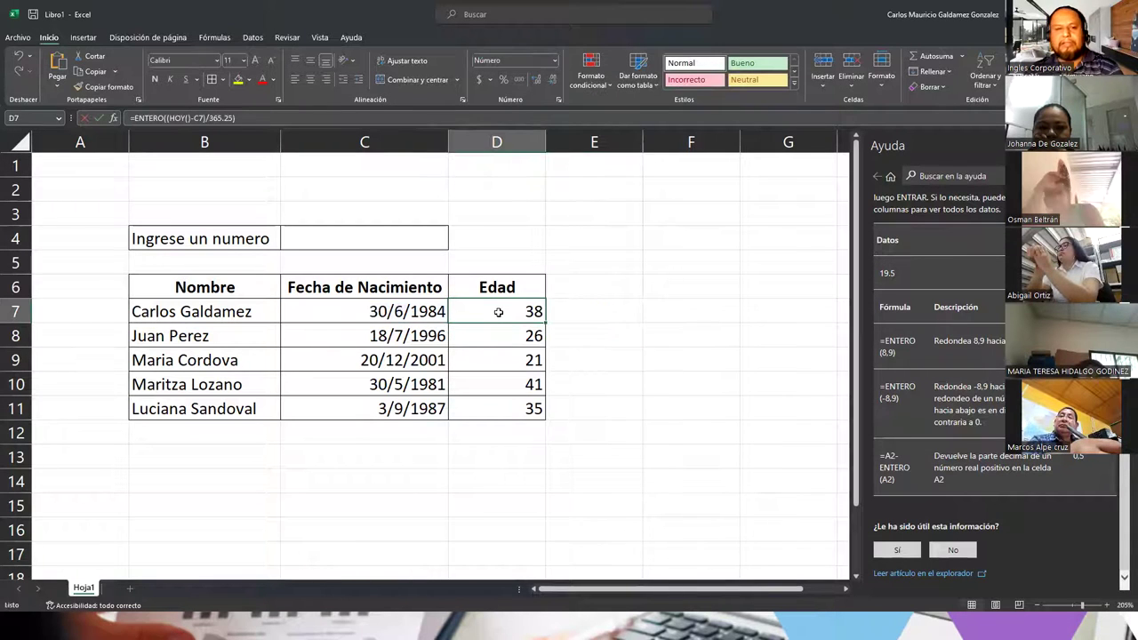
Step: Append *-1 to D7's formula so the age turns negative
{"action": "left_click", "coordinate": [262, 118]}
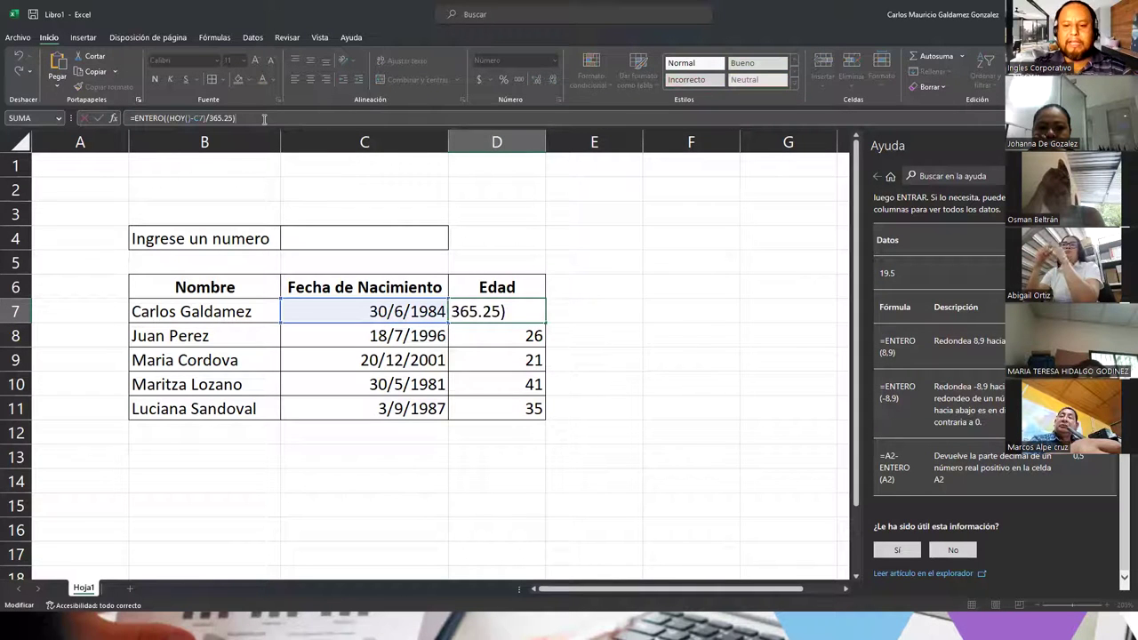
{"action": "type", "text": "*-"}
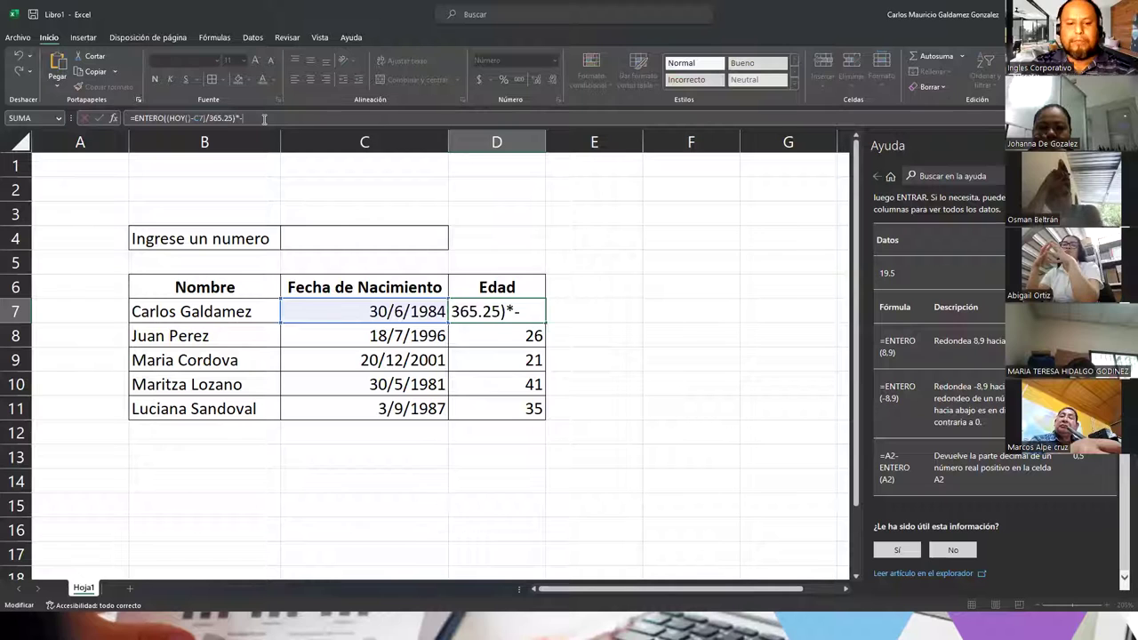
{"action": "type", "text": "1"}
{"action": "key", "text": "Return"}
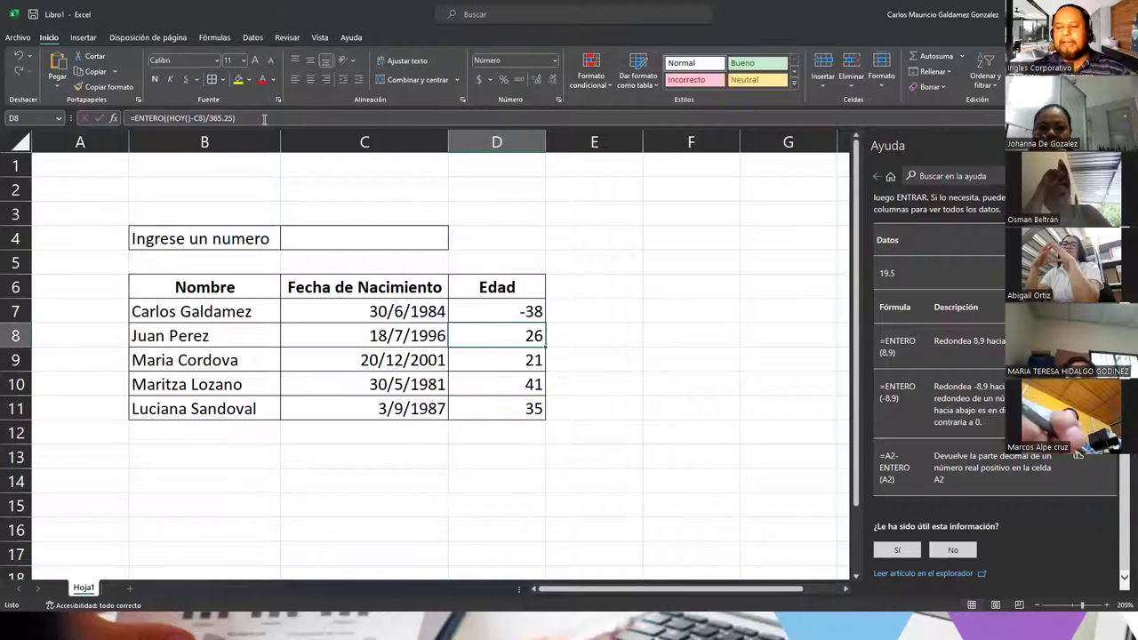
{"action": "left_click", "coordinate": [505, 313]}
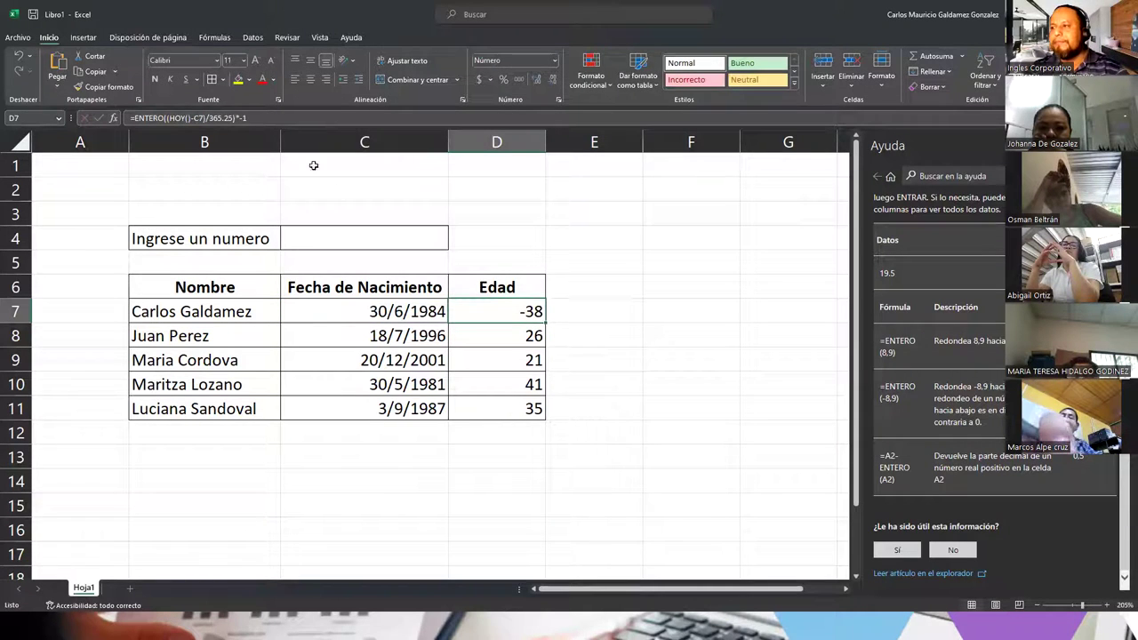
Step: Remove the *-1 so D7 shows 38 again and close the help panel
{"action": "left_click", "coordinate": [232, 118]}
{"action": "key", "text": "Delete"}
{"action": "key", "text": "Delete"}
{"action": "key", "text": "Delete"}
{"action": "key", "text": "Return"}
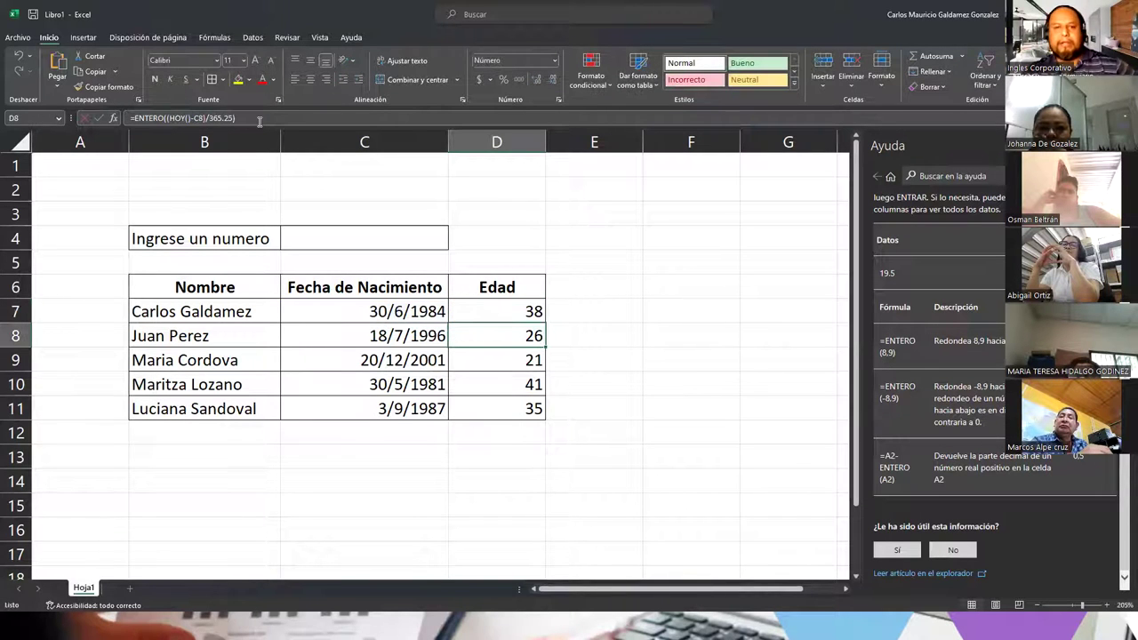
{"action": "left_click", "coordinate": [478, 308]}
{"action": "left_click", "coordinate": [478, 308]}
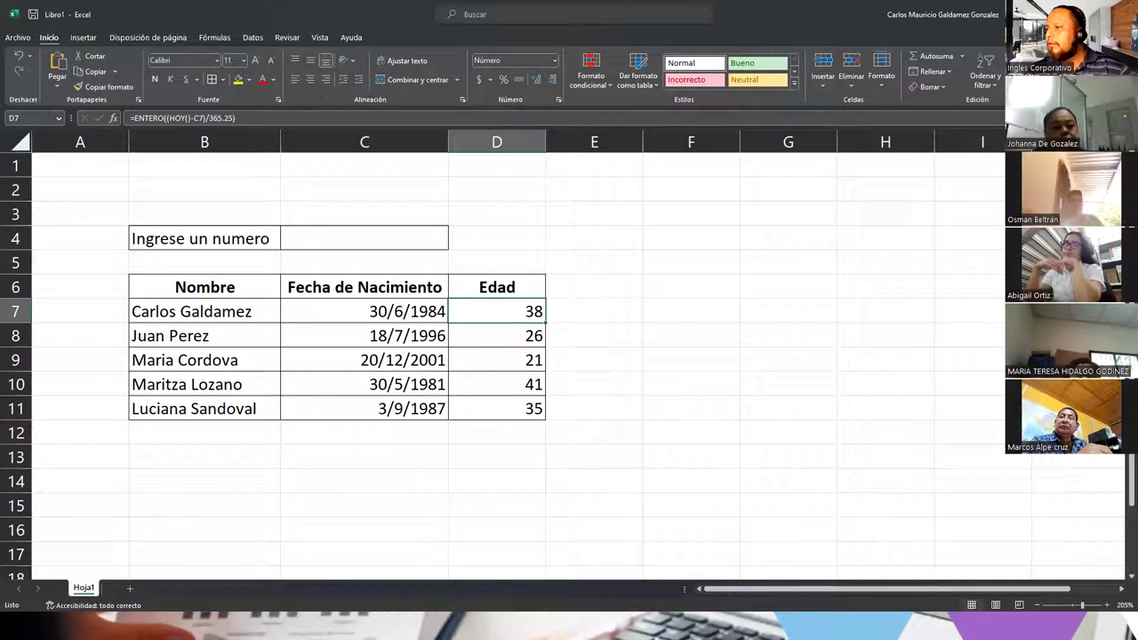
Step: Select C7:C11 and review its Fecha entre 1/1/1970 and 31/12/2005 validation rule
{"action": "left_click_drag", "start_coordinate": [327, 314], "coordinate": [355, 409]}
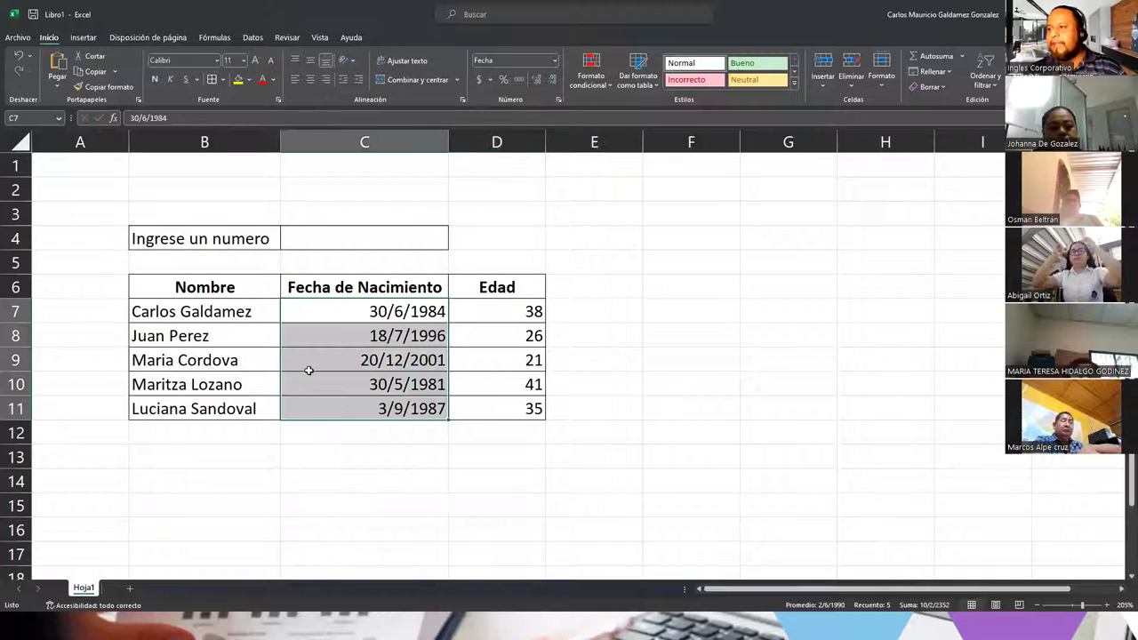
{"action": "left_click", "coordinate": [309, 368]}
{"action": "left_click_drag", "start_coordinate": [307, 315], "coordinate": [325, 414]}
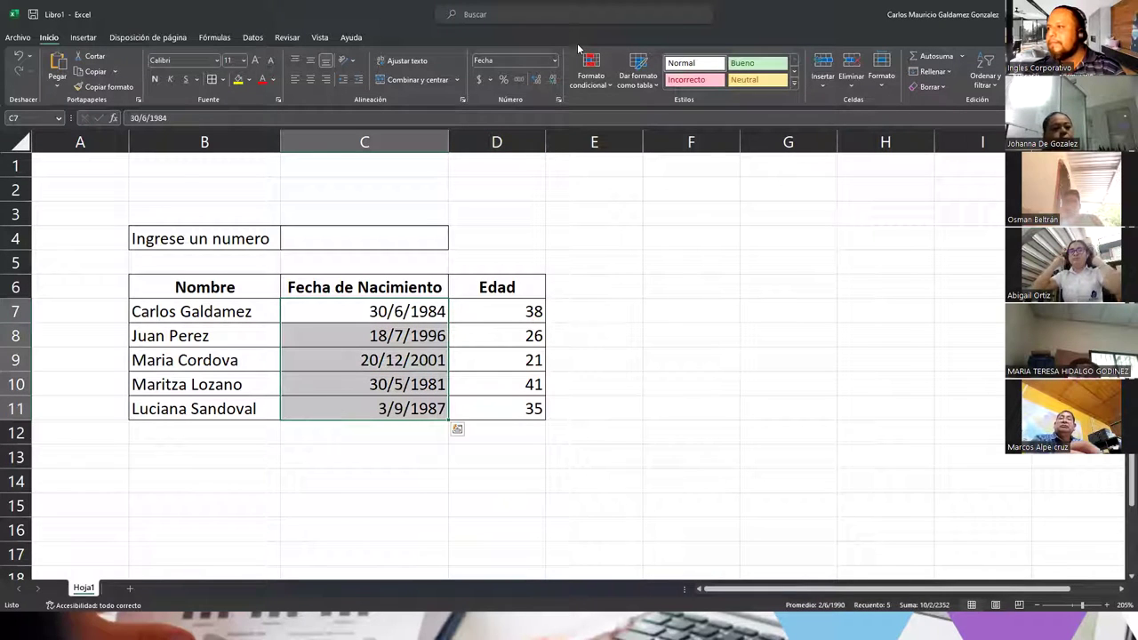
{"action": "left_click", "coordinate": [250, 38]}
{"action": "key", "text": "alt+d"}
{"action": "key", "text": "v"}
{"action": "key", "text": "v"}
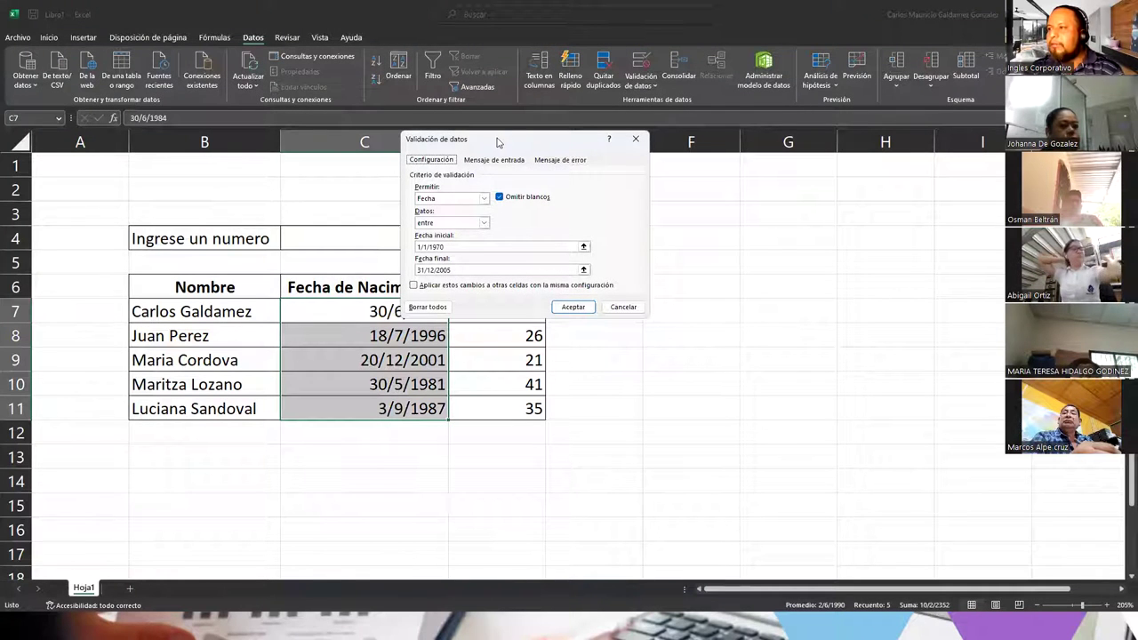
{"action": "left_click_drag", "start_coordinate": [505, 145], "coordinate": [609, 174]}
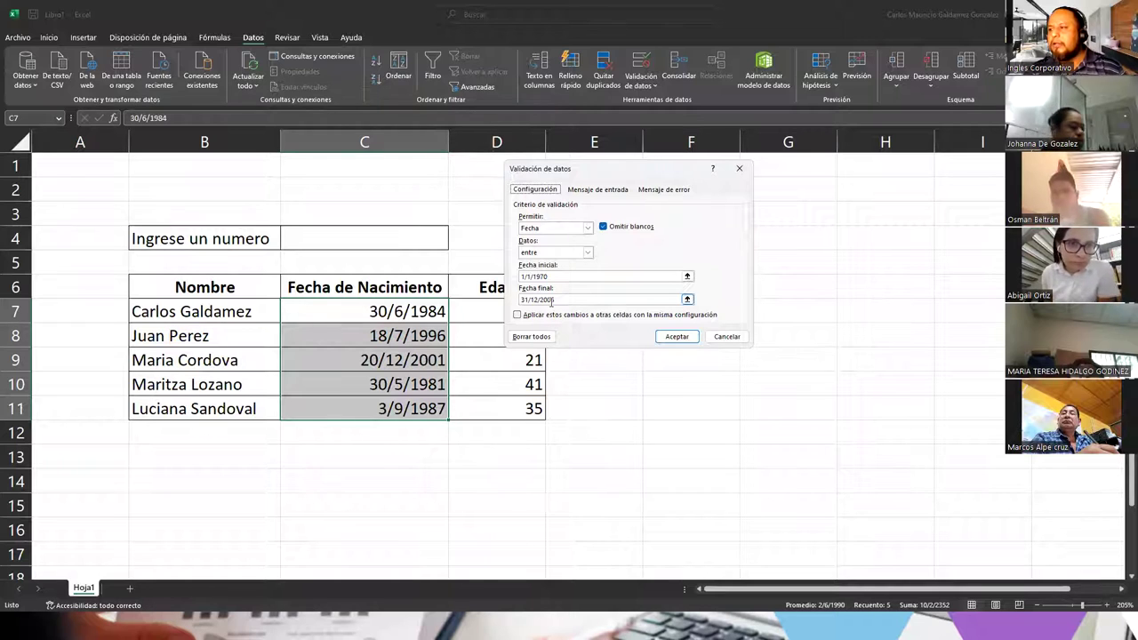
{"action": "left_click", "coordinate": [555, 300]}
{"action": "left_click", "coordinate": [373, 414]}
Step: Test C11 with the out-of-range date 1/12/2006 and cancel the rejected entry
{"action": "key", "text": "Return"}
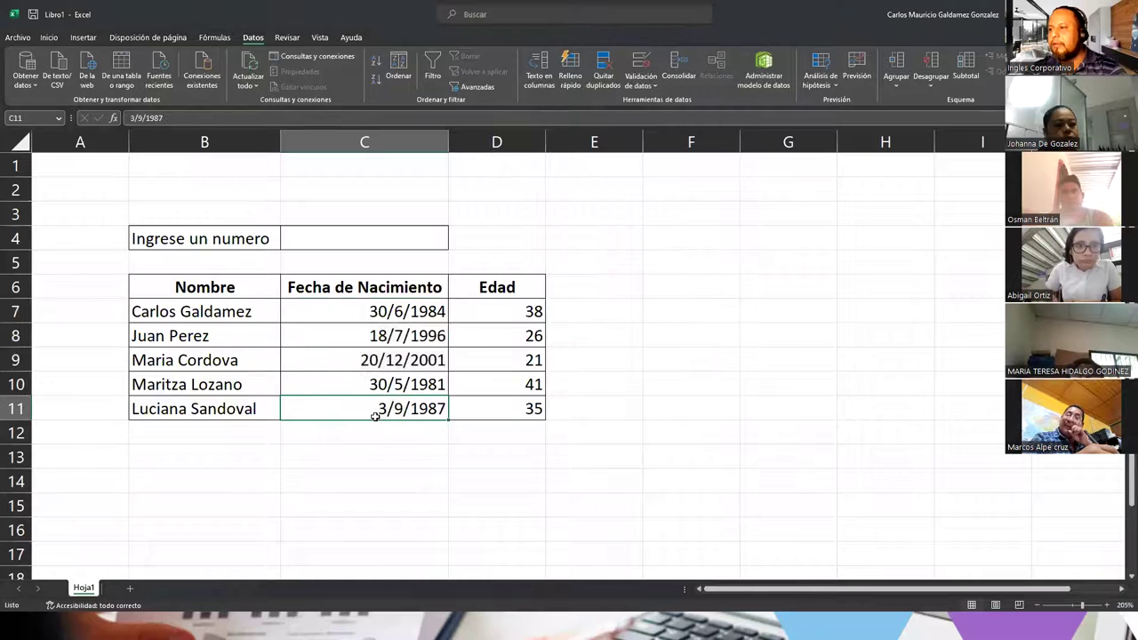
{"action": "key", "text": "Delete"}
{"action": "type", "text": "31/12/2005"}
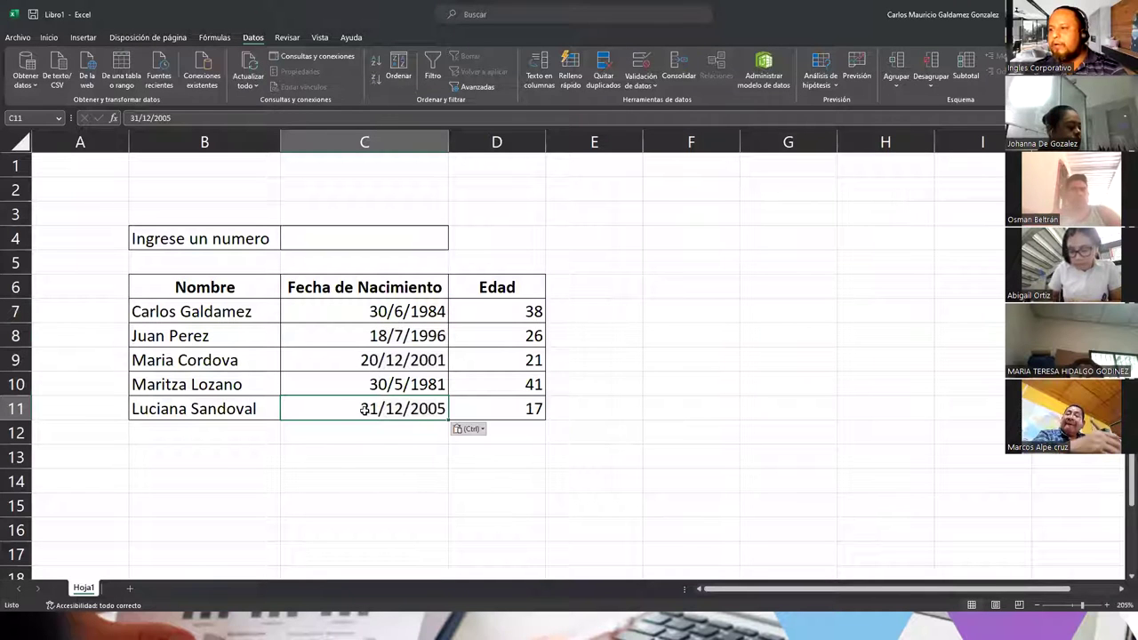
{"action": "double_click", "coordinate": [363, 411]}
{"action": "key", "text": "Delete"}
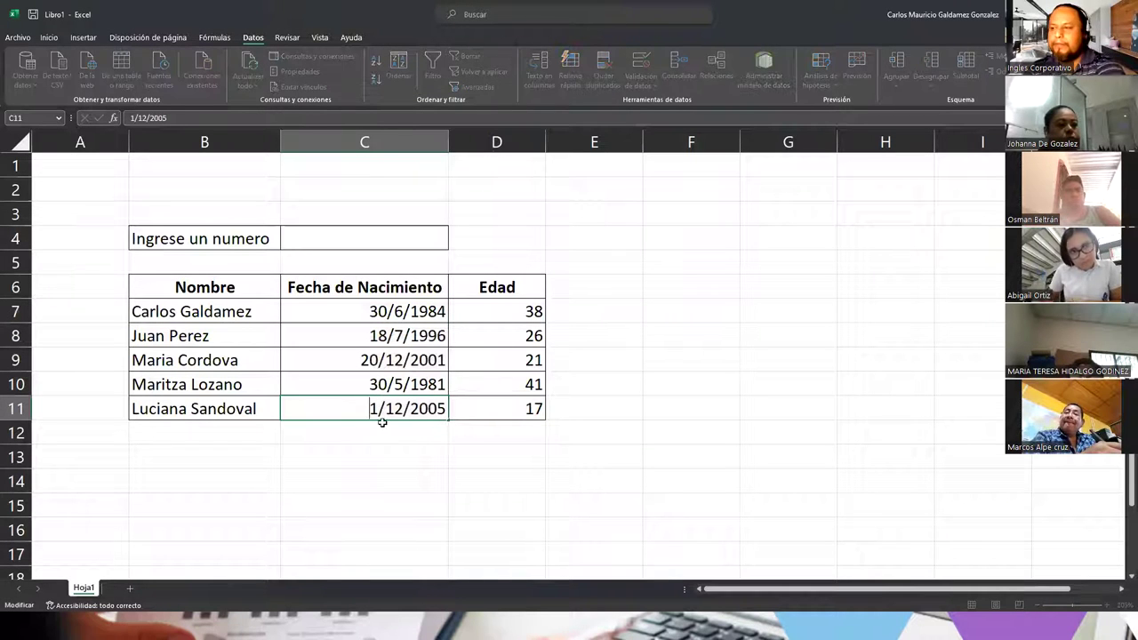
{"action": "left_click", "coordinate": [446, 411]}
{"action": "key", "text": "BackSpace"}
{"action": "type", "text": "6"}
{"action": "key", "text": "Return"}
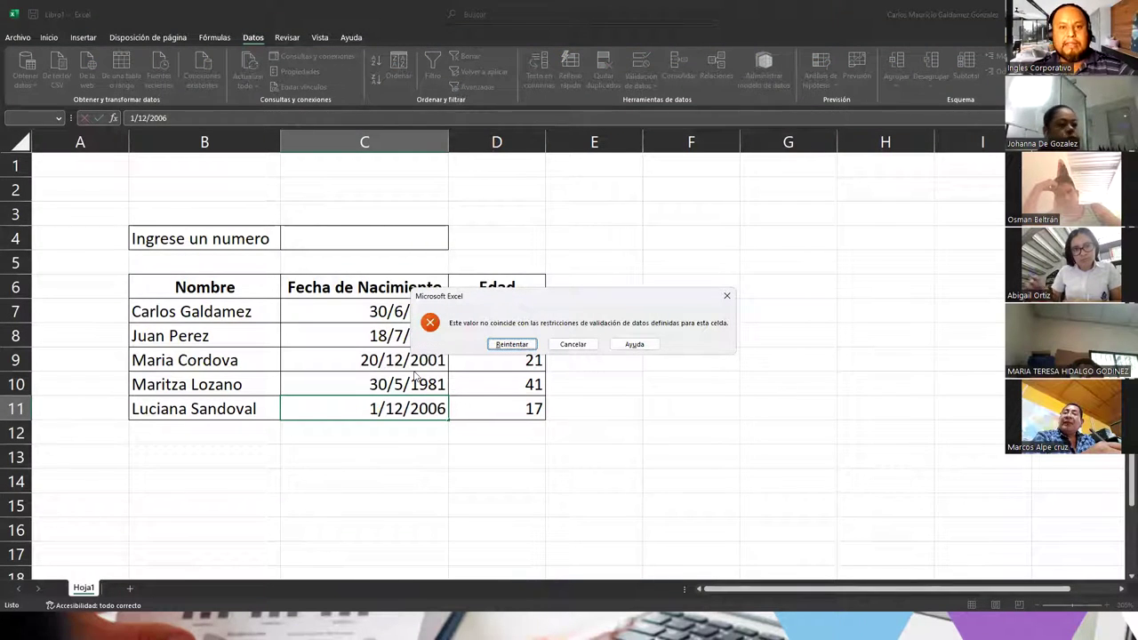
{"action": "left_click", "coordinate": [574, 346]}
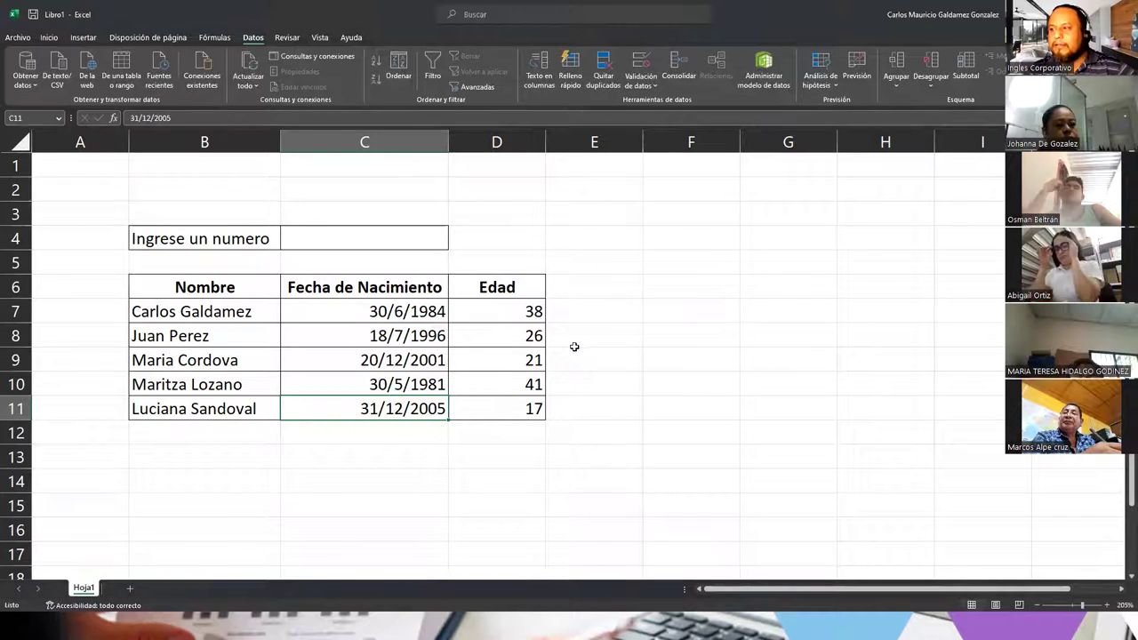
Step: Copy the start date 1/1/1970, test C7 with 1/1/1969, then restore C7's birth date
{"action": "left_click", "coordinate": [640, 60]}
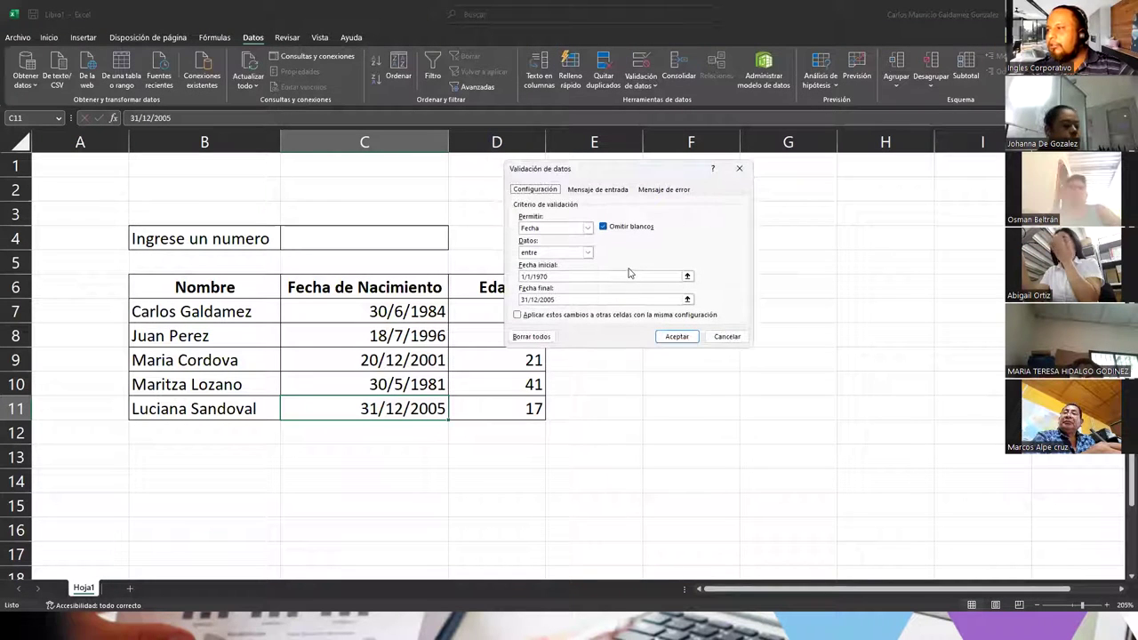
{"action": "left_click_drag", "start_coordinate": [564, 279], "coordinate": [519, 277]}
{"action": "key", "text": "ctrl+c"}
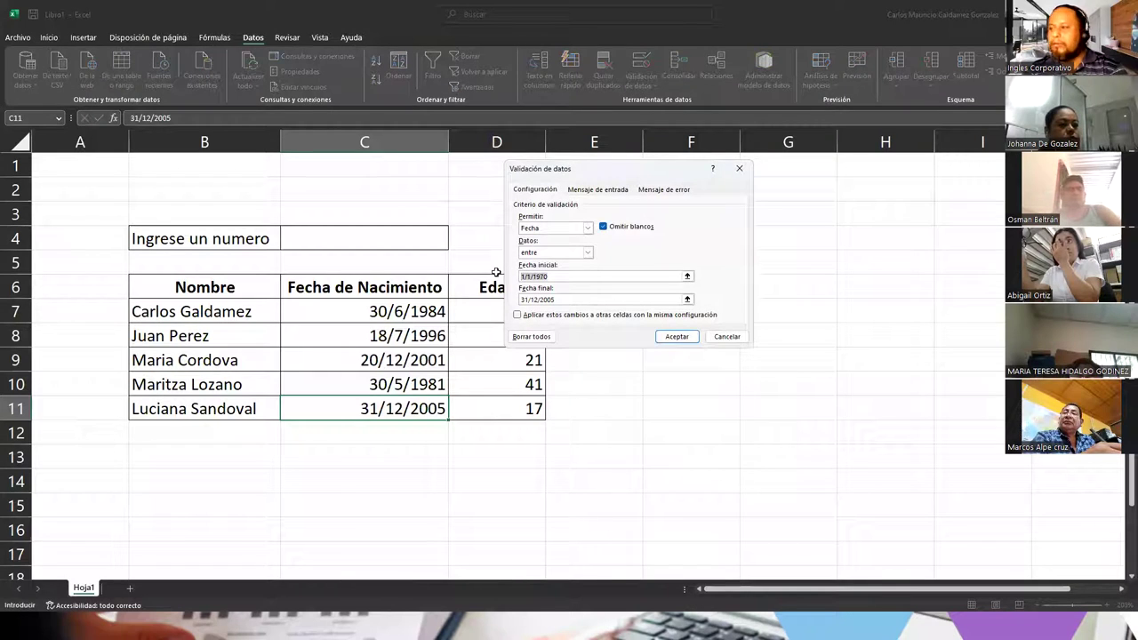
{"action": "left_click", "coordinate": [727, 336]}
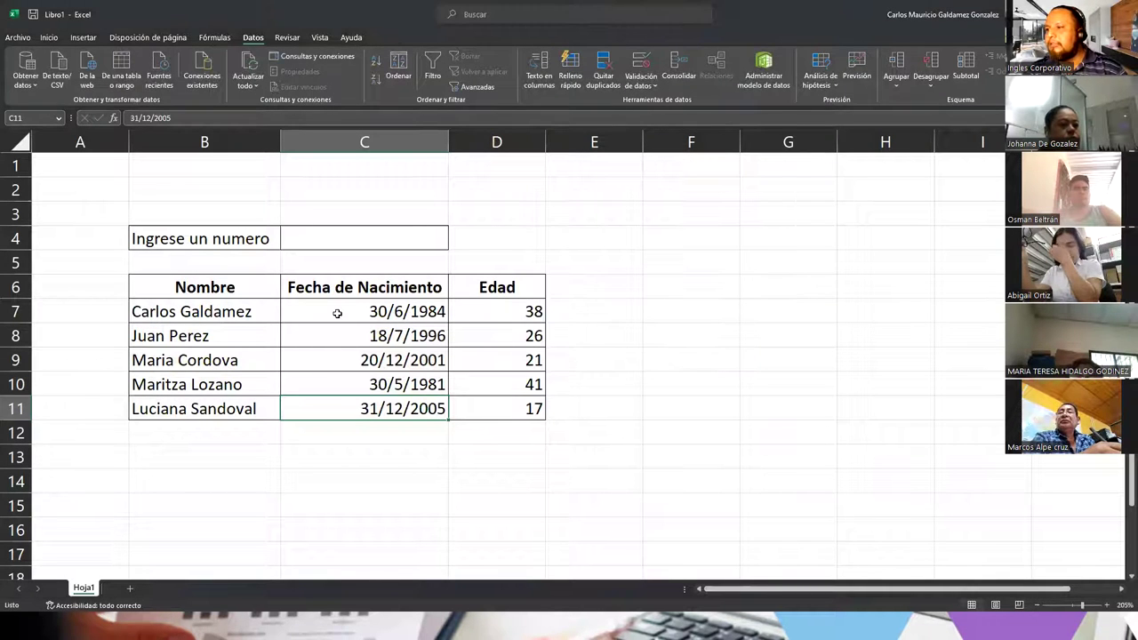
{"action": "left_click", "coordinate": [337, 312]}
{"action": "key", "text": "ctrl+v"}
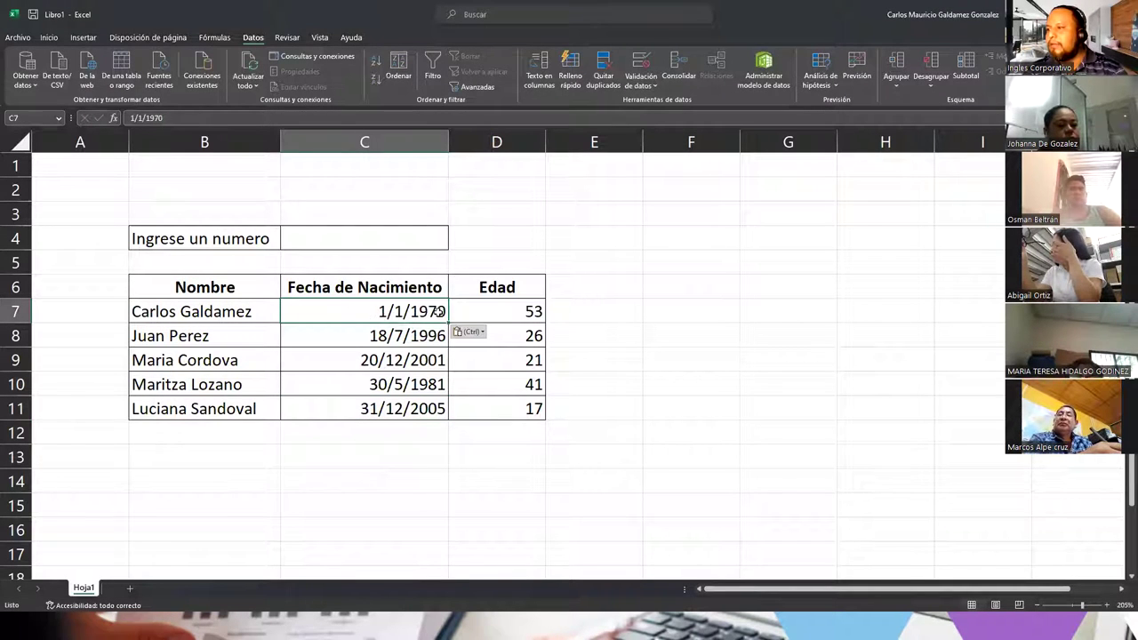
{"action": "double_click", "coordinate": [418, 313]}
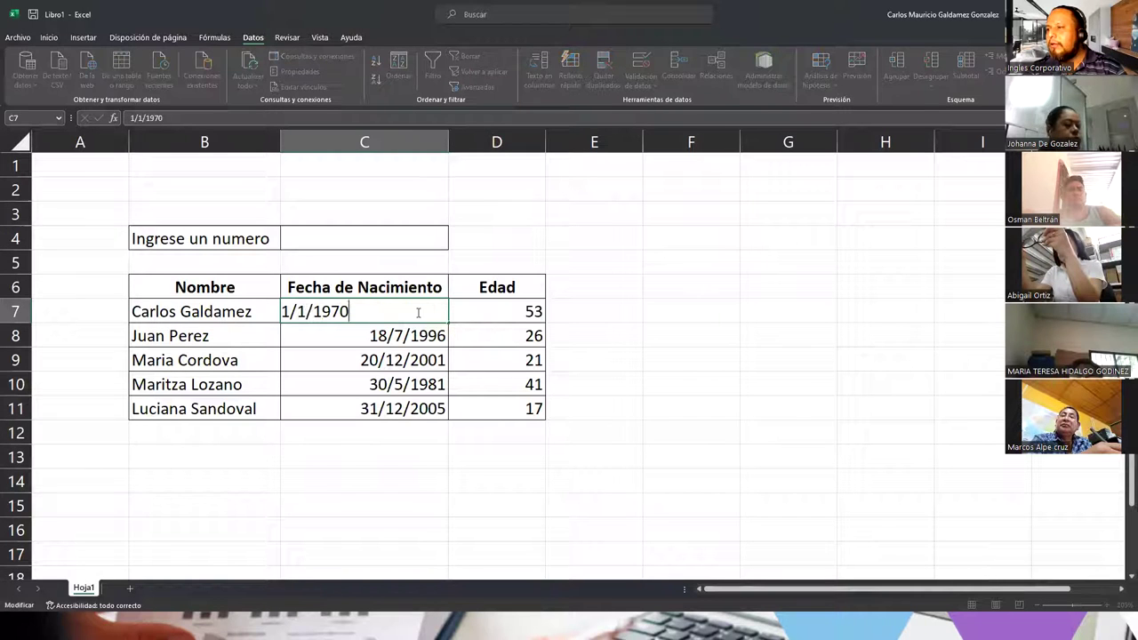
{"action": "left_click_drag", "start_coordinate": [336, 311], "coordinate": [349, 312]}
{"action": "type", "text": "6"}
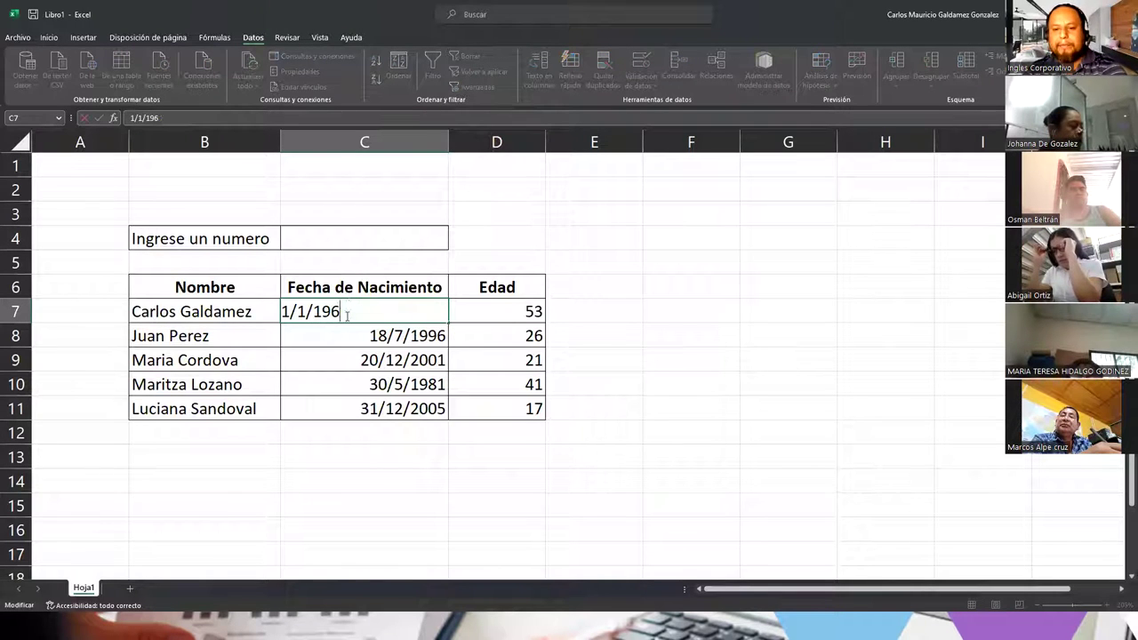
{"action": "type", "text": "9"}
{"action": "key", "text": "Return"}
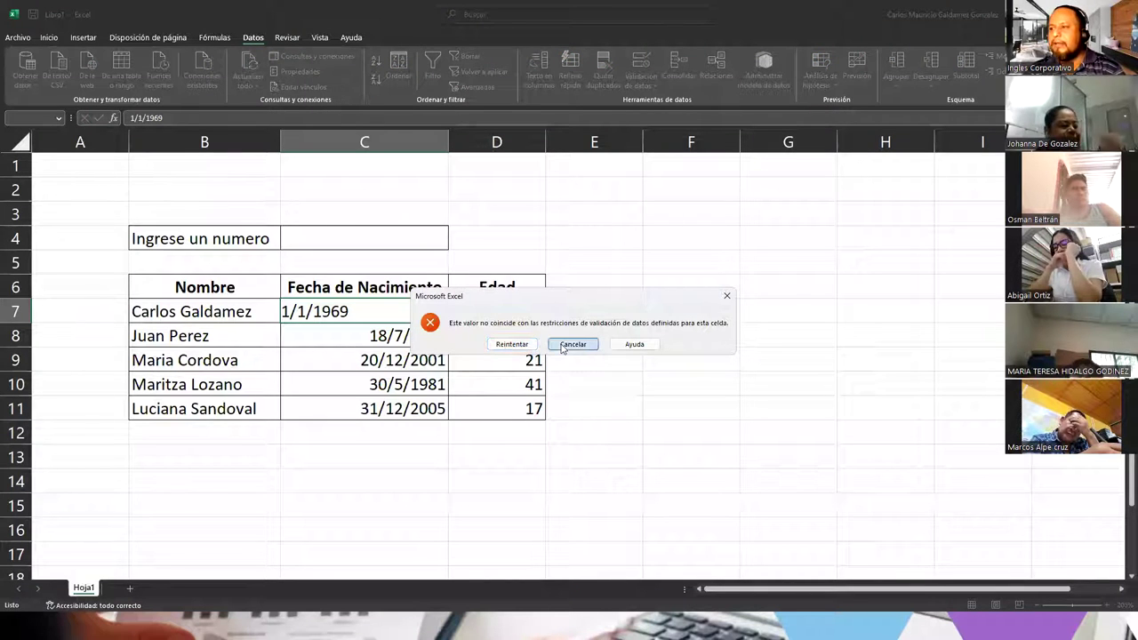
{"action": "left_click", "coordinate": [572, 344]}
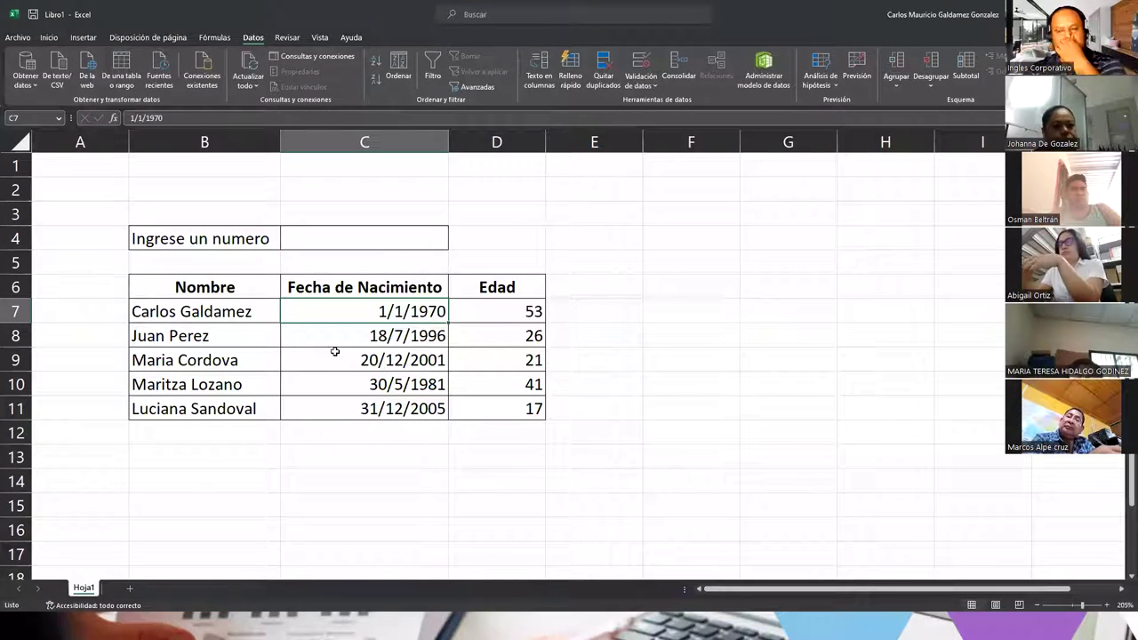
{"action": "key", "text": "ctrl+z"}
Step: Restore the last birth date in C11 and return to the PowerPoint slides
{"action": "left_click", "coordinate": [336, 354]}
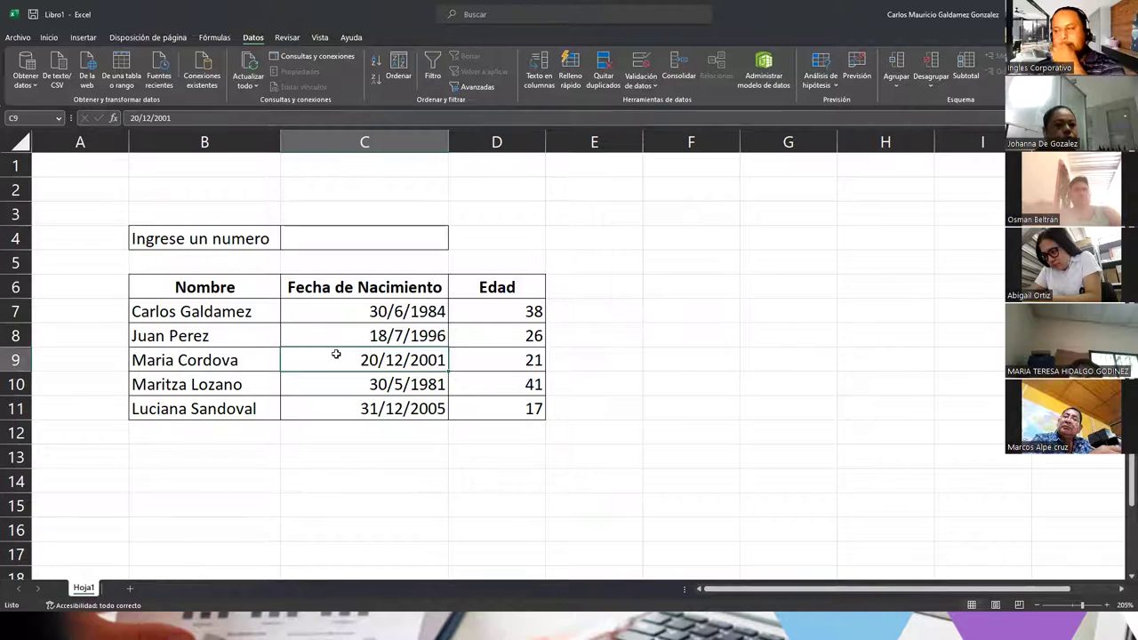
{"action": "left_click", "coordinate": [345, 414]}
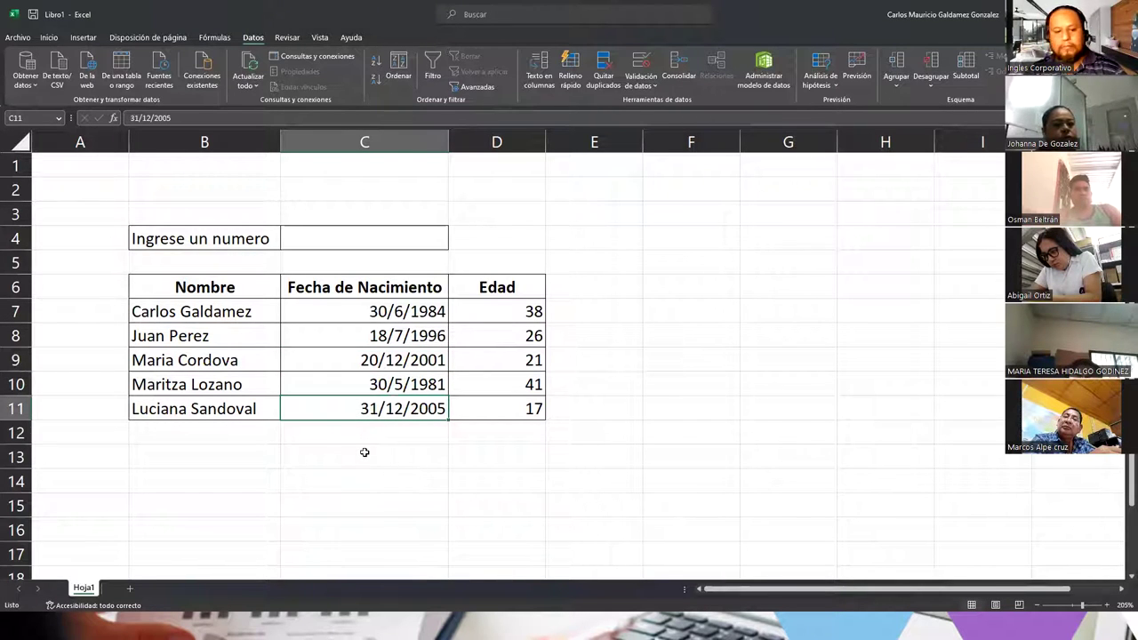
{"action": "key", "text": "ctrl+z"}
{"action": "left_click", "coordinate": [346, 432]}
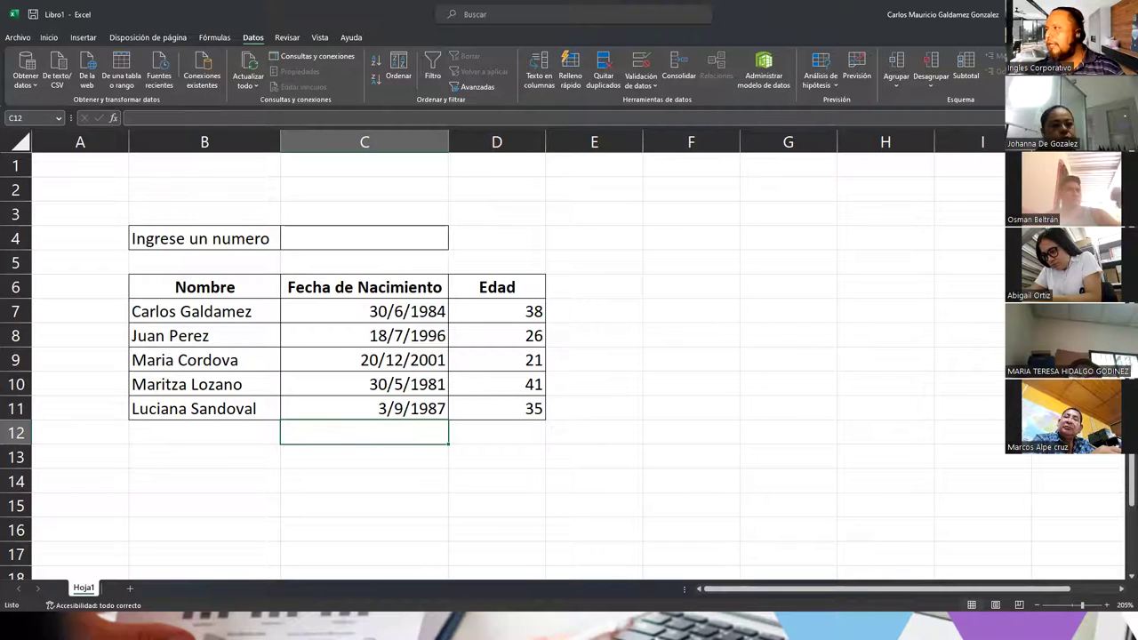
{"action": "key", "text": "alt+Tab"}
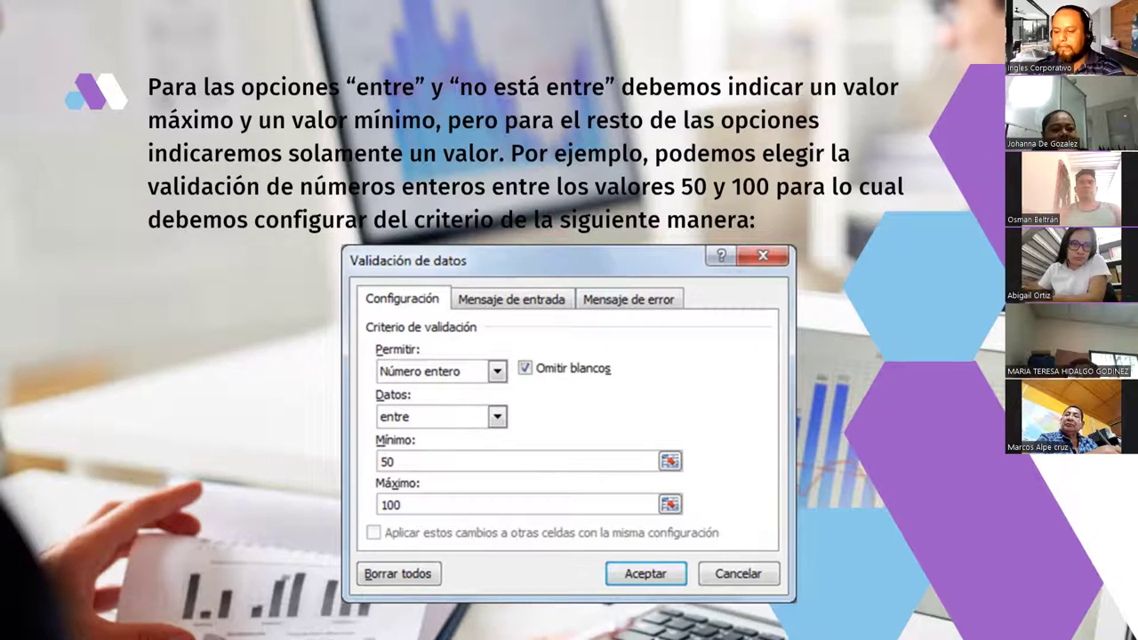
Step: Advance the slideshow past date validation to the 'Lista de validación de datos' slide
{"action": "key", "text": "Right"}
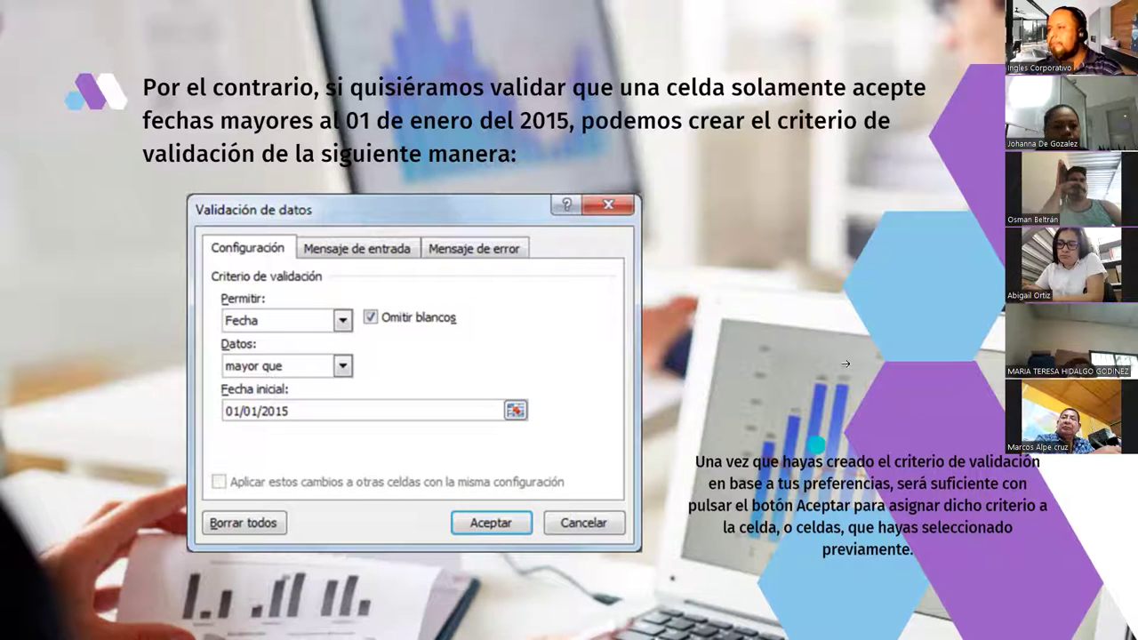
{"action": "left_click", "coordinate": [919, 311]}
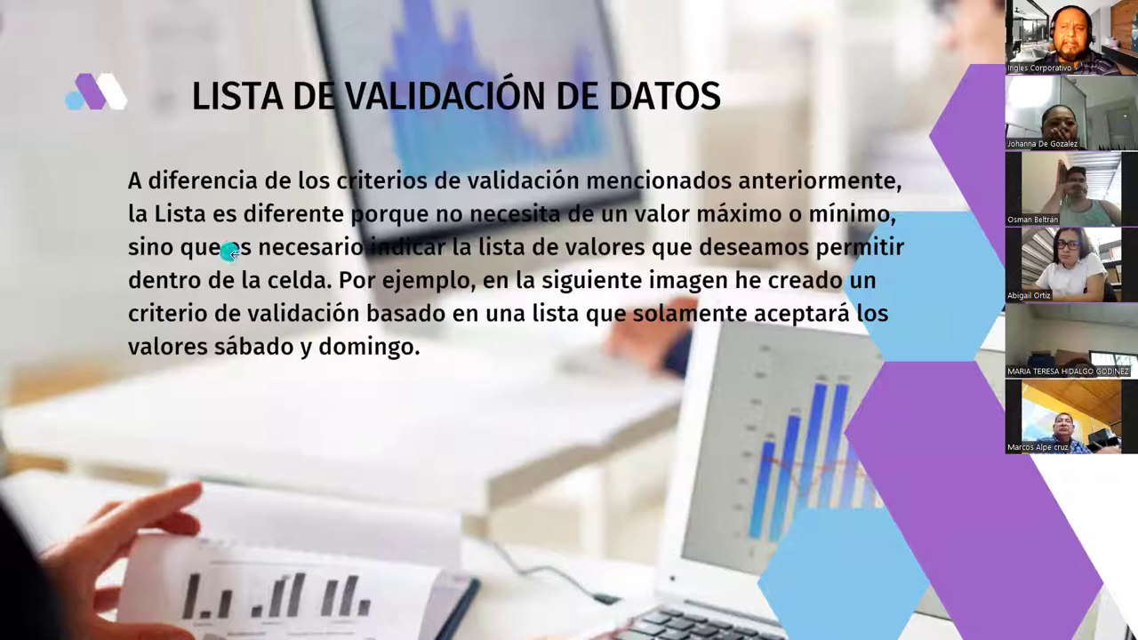
Step: Step through the list validation and list separator slides to the demonstration slide
{"action": "left_click", "coordinate": [682, 341]}
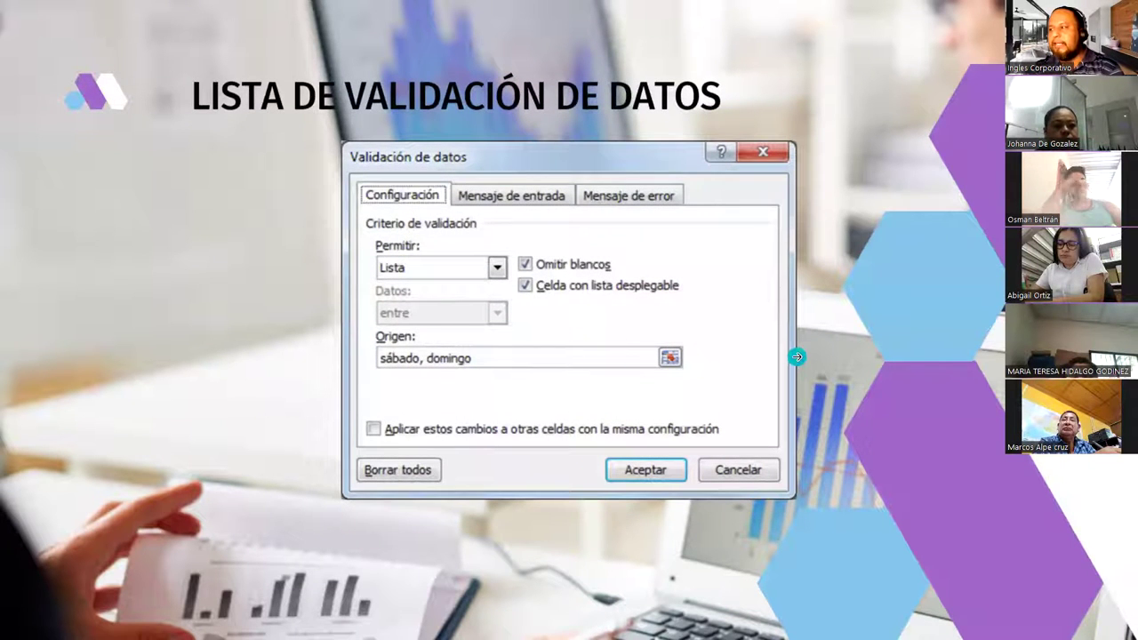
{"action": "left_click", "coordinate": [798, 356]}
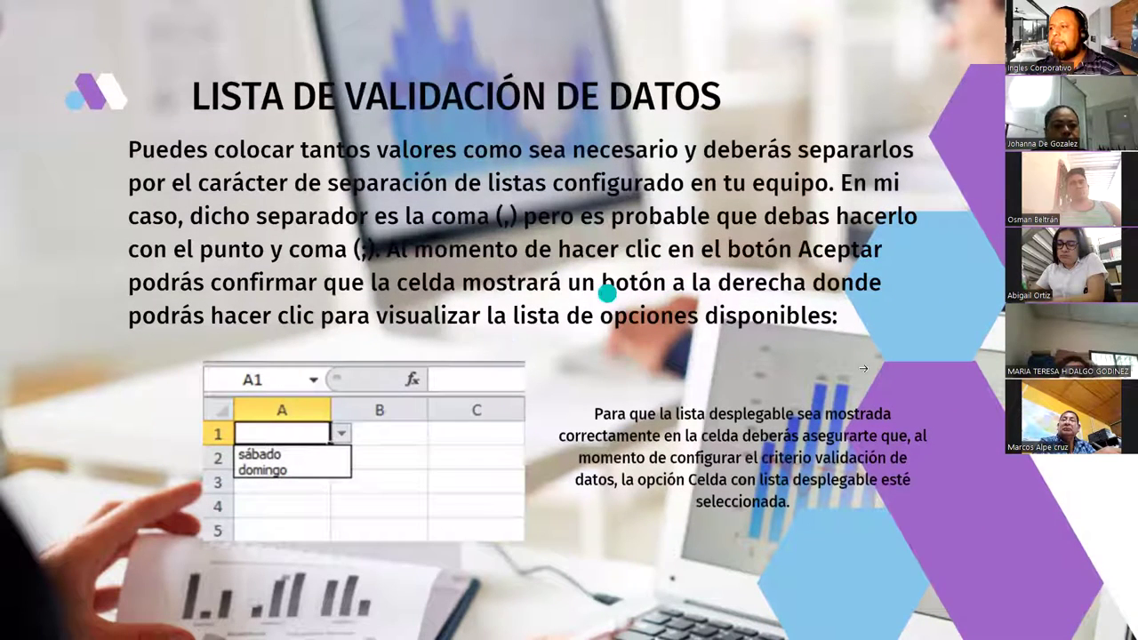
{"action": "left_click", "coordinate": [816, 353]}
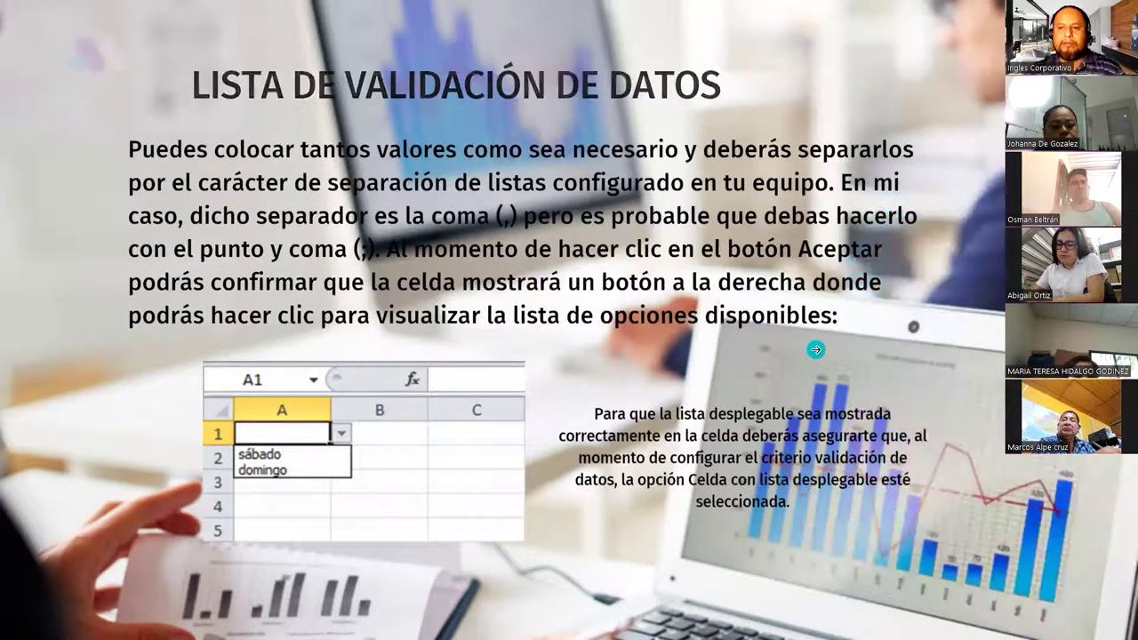
{"action": "left_click", "coordinate": [816, 353]}
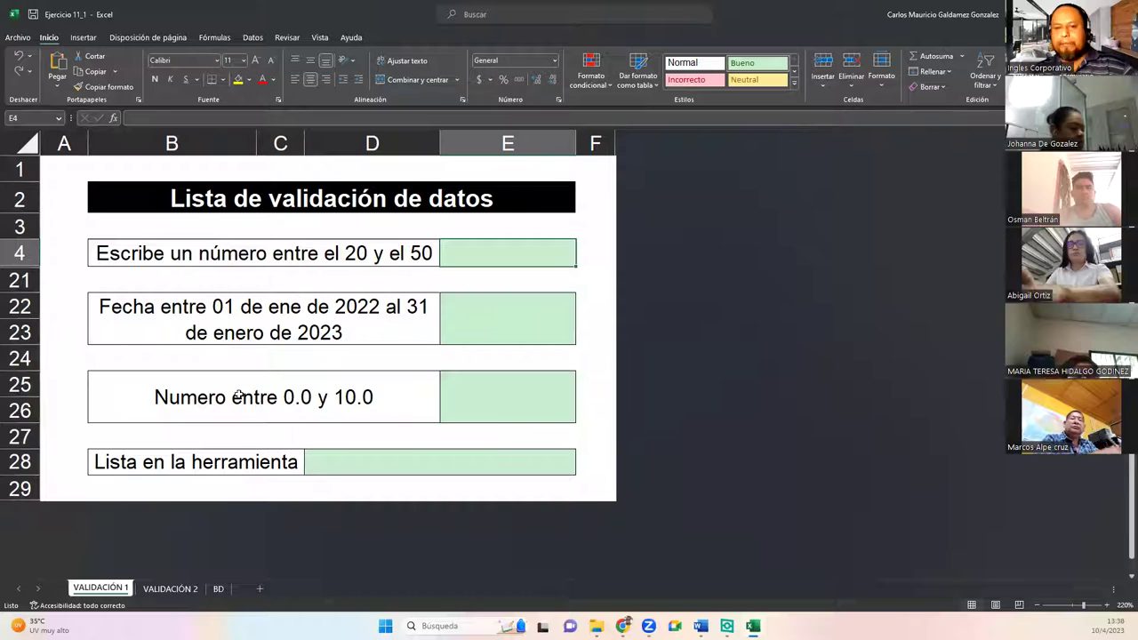
Step: Give cell E4 a Número entero rule, entre minimum 20 and maximum 50
{"action": "left_click", "coordinate": [129, 255]}
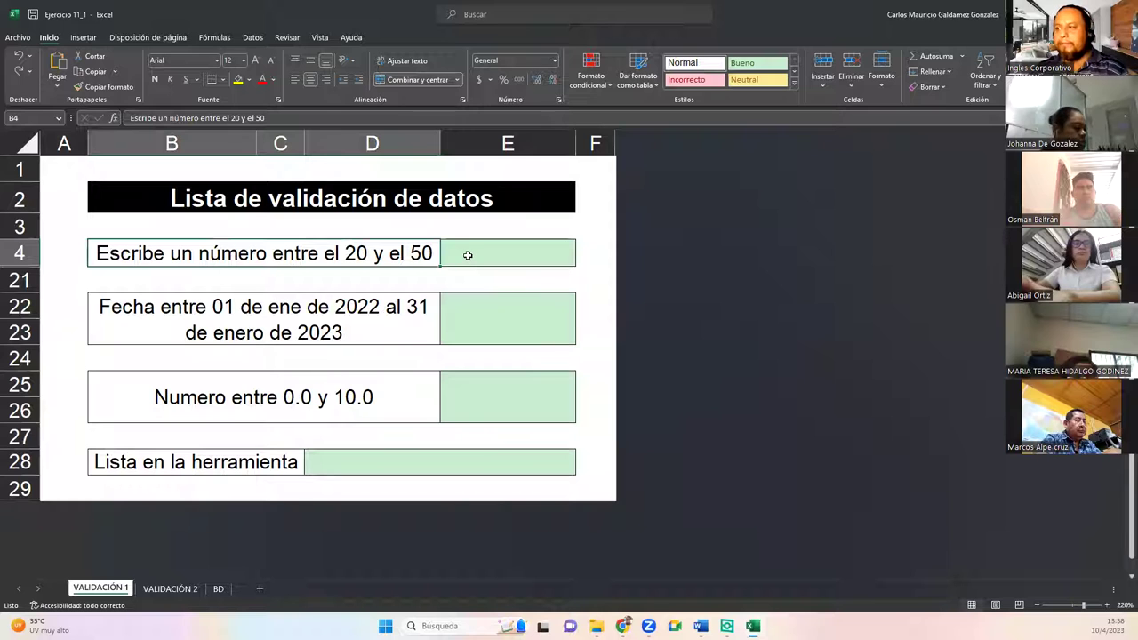
{"action": "left_click", "coordinate": [467, 255]}
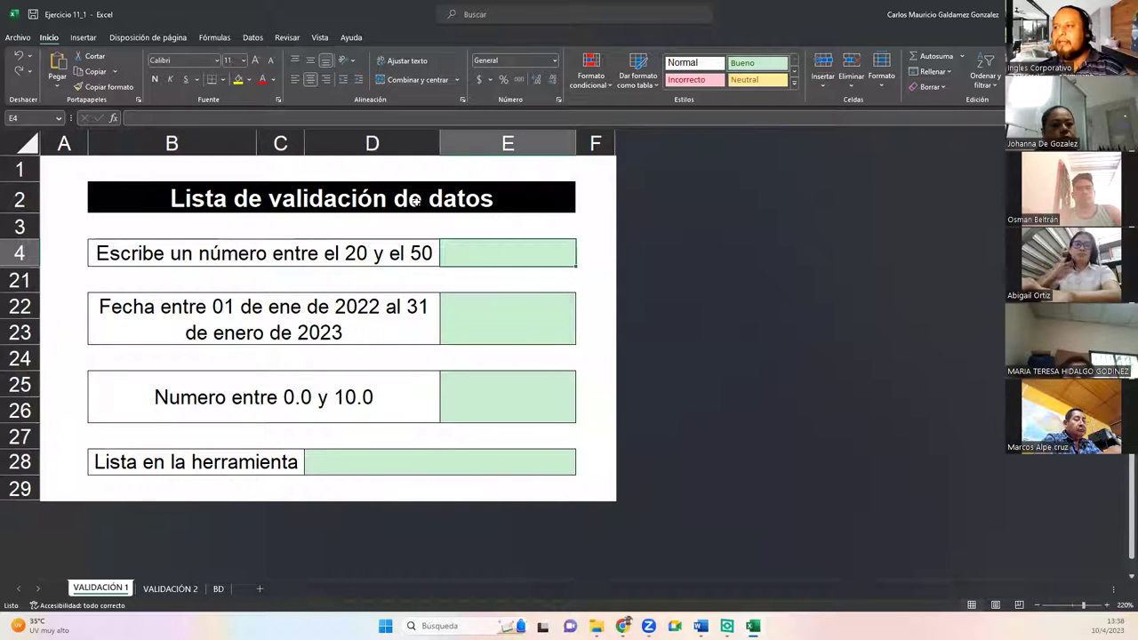
{"action": "left_click", "coordinate": [253, 38]}
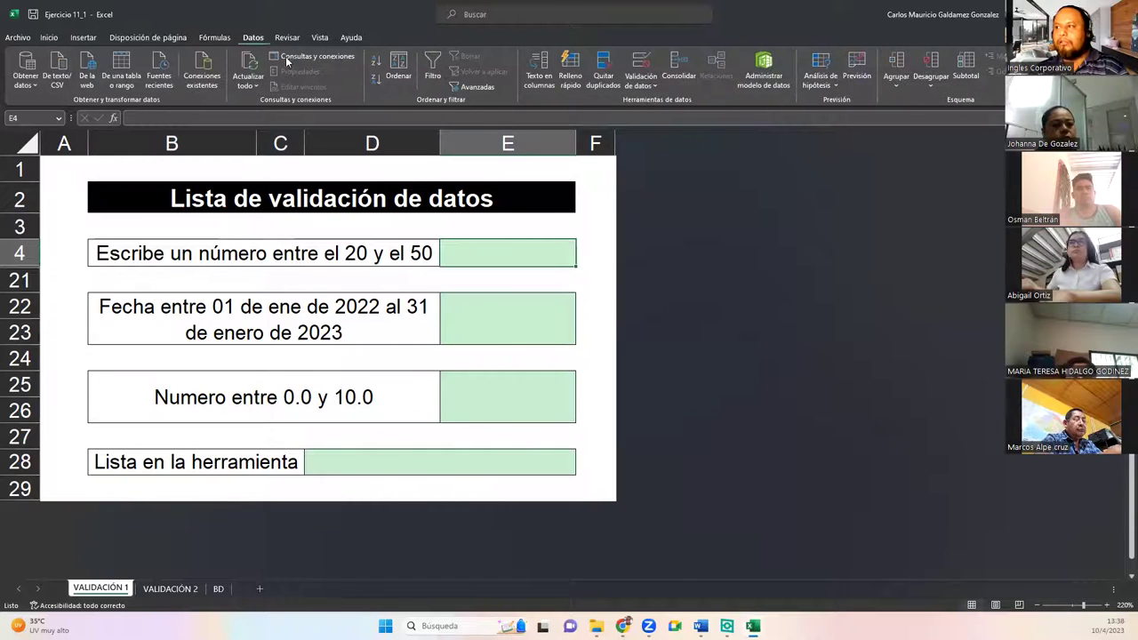
{"action": "left_click", "coordinate": [640, 61]}
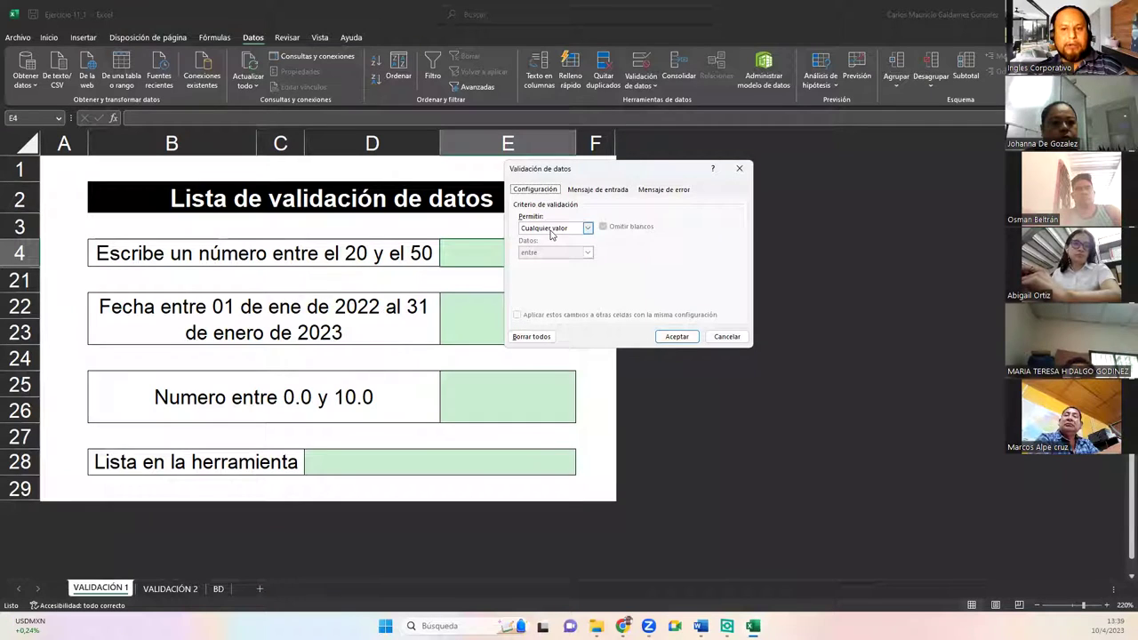
{"action": "left_click", "coordinate": [551, 233]}
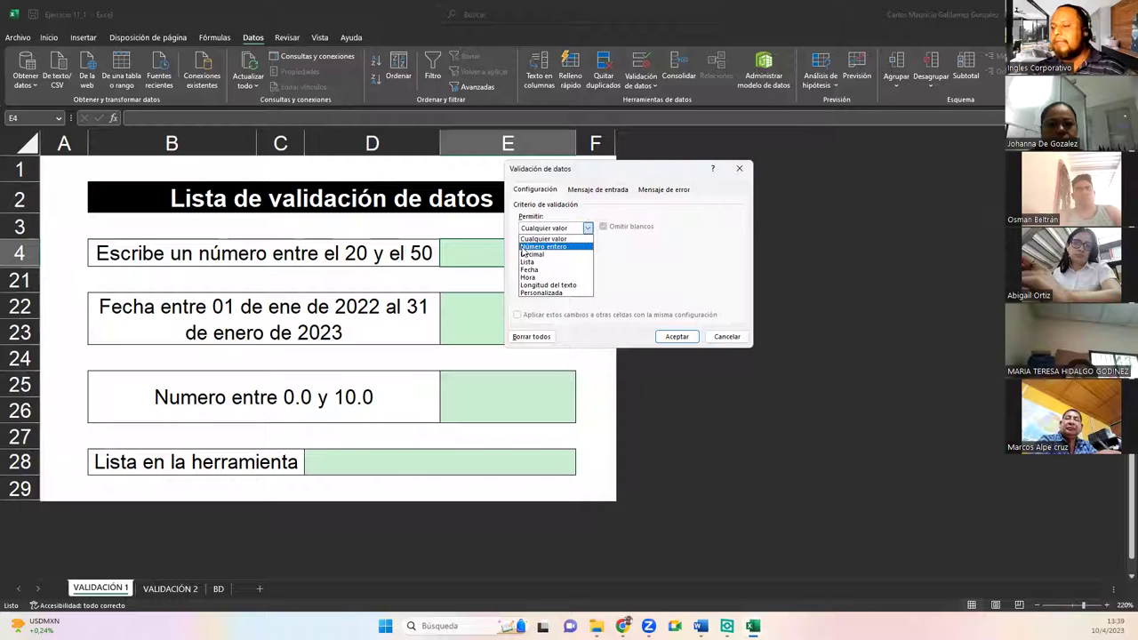
{"action": "left_click", "coordinate": [522, 249]}
{"action": "left_click", "coordinate": [526, 252]}
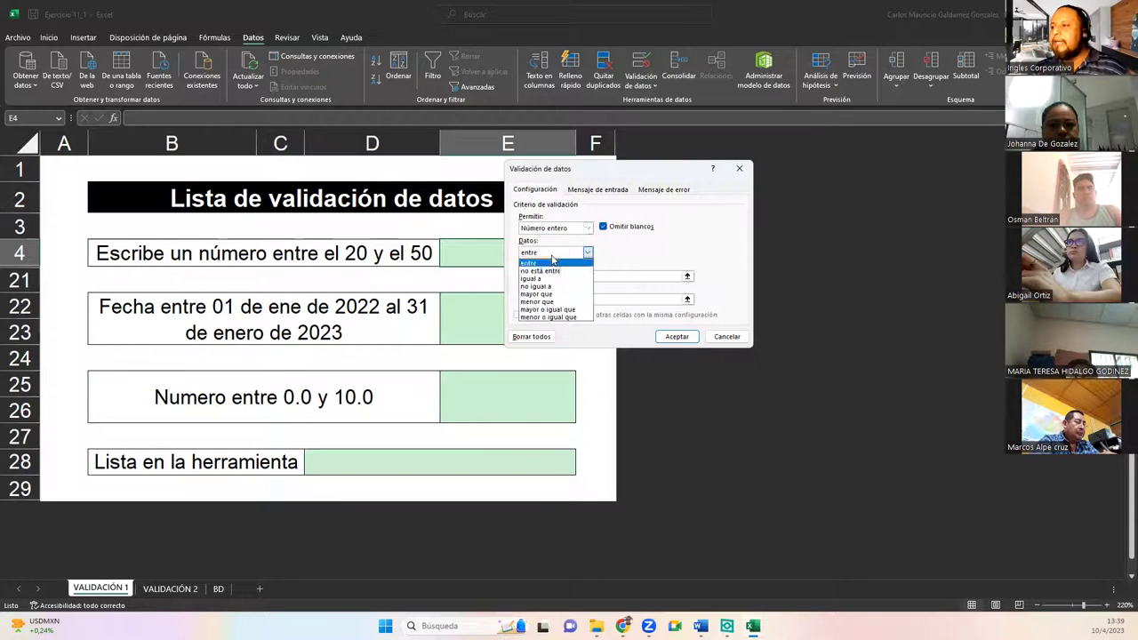
{"action": "left_click", "coordinate": [541, 264]}
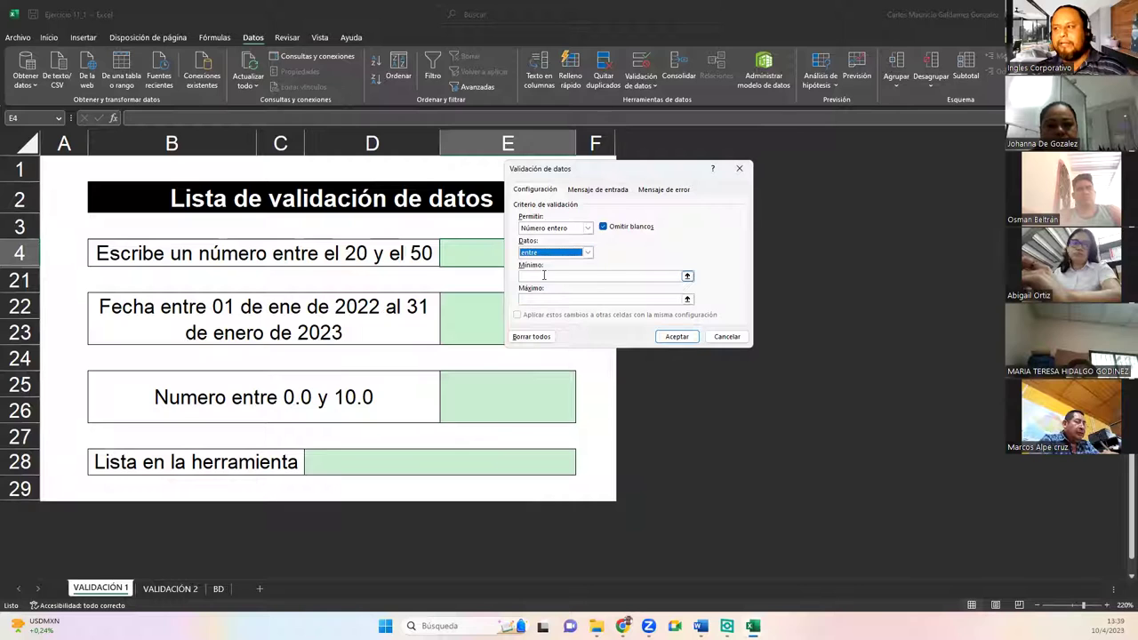
{"action": "left_click", "coordinate": [545, 275]}
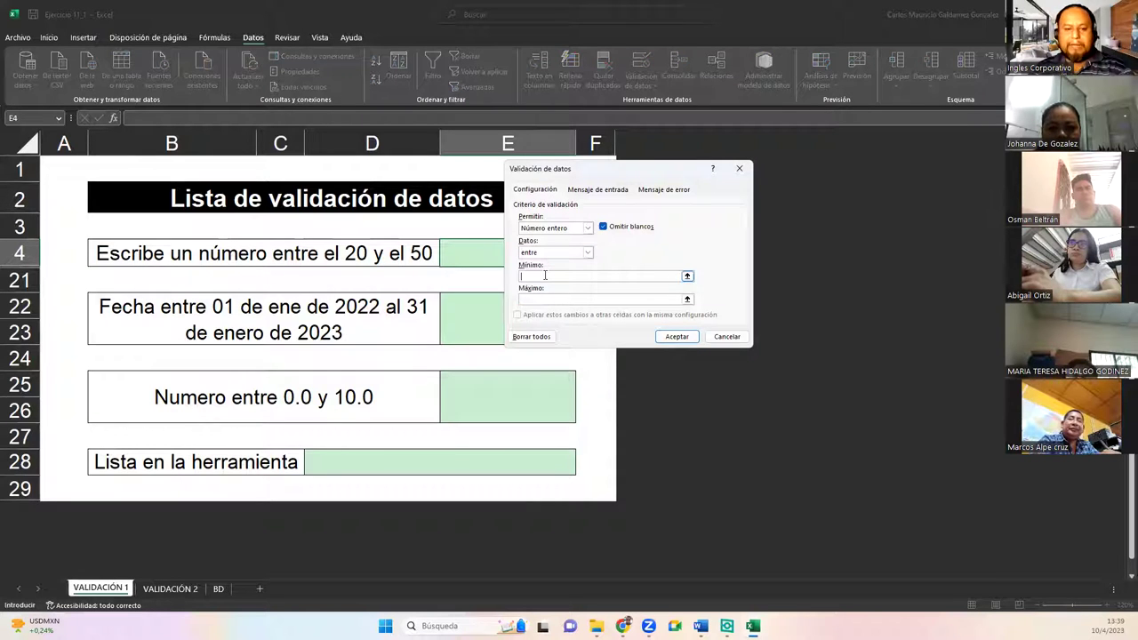
{"action": "type", "text": "20"}
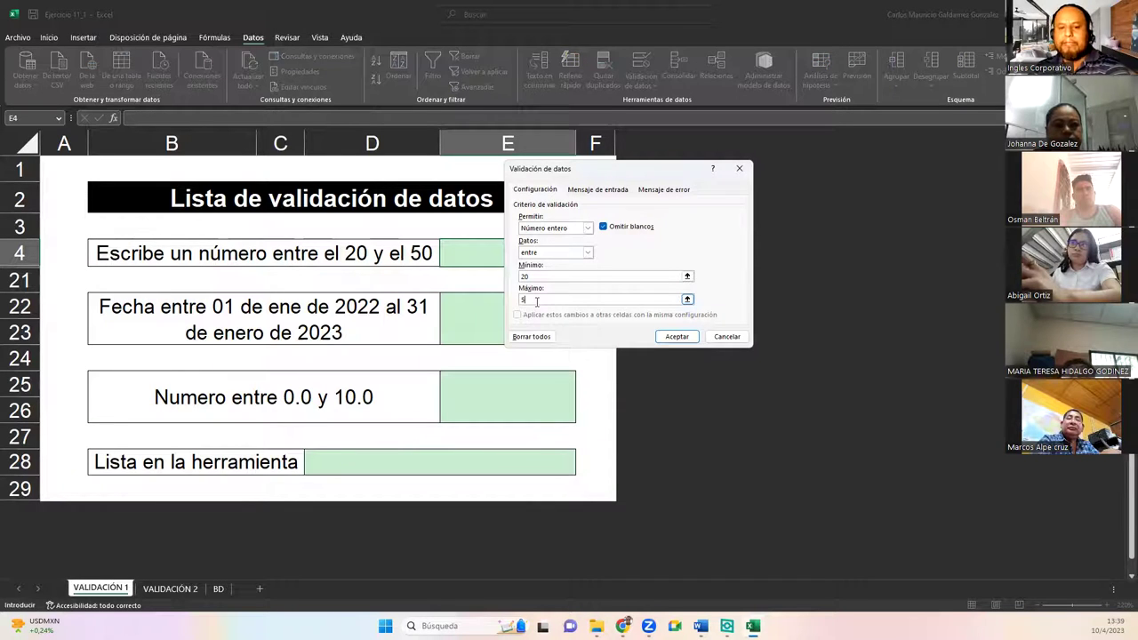
{"action": "left_click", "coordinate": [583, 191]}
{"action": "left_click", "coordinate": [574, 244]}
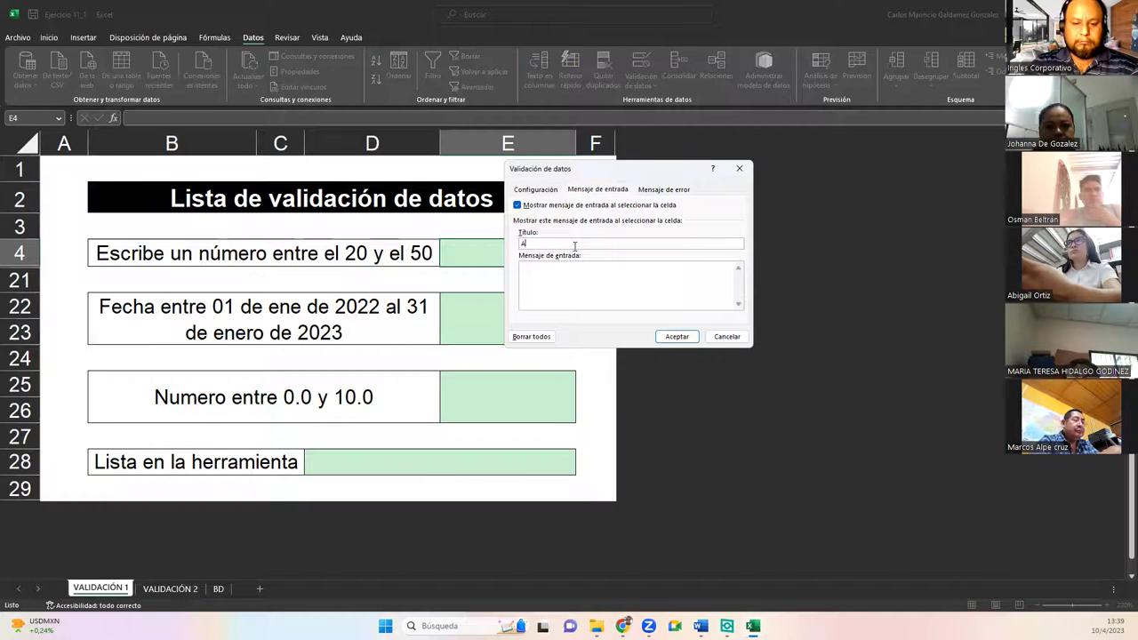
Step: Enter input message title 'Agregue un numero' and text 'Ingrese un valor entre 20 y 50'
{"action": "type", "text": "Agi"}
{"action": "type", "text": "egue u"}
{"action": "type", "text": "n nue"}
{"action": "key", "text": "BackSpace"}
{"action": "type", "text": "me"}
{"action": "key", "text": "Tab"}
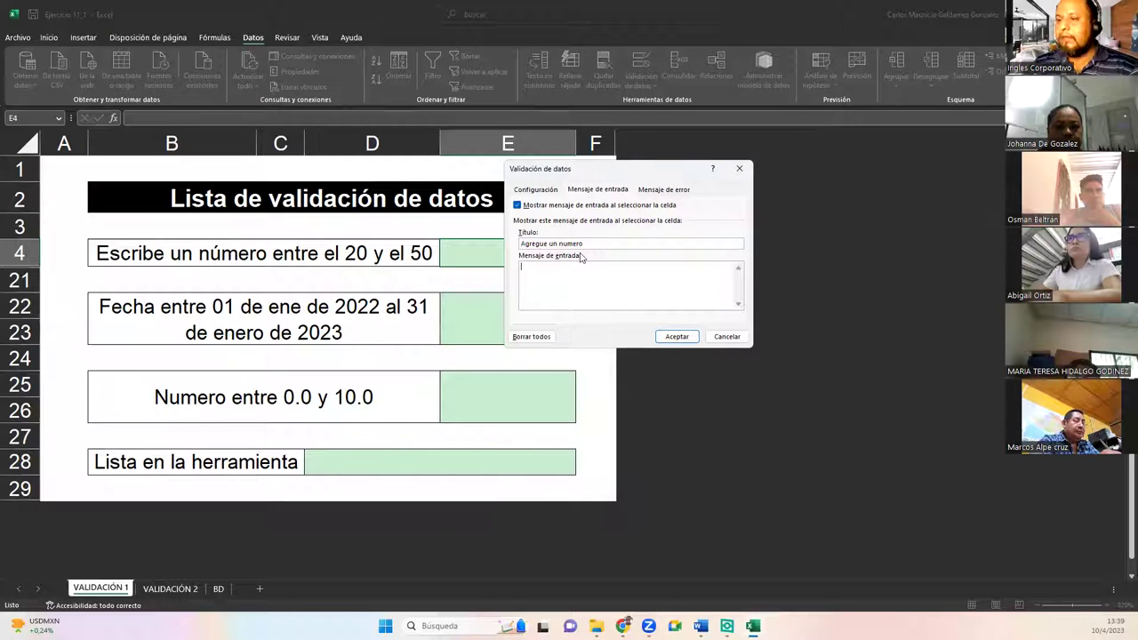
{"action": "type", "text": "Ingrese un valor entre 20 y 50"}
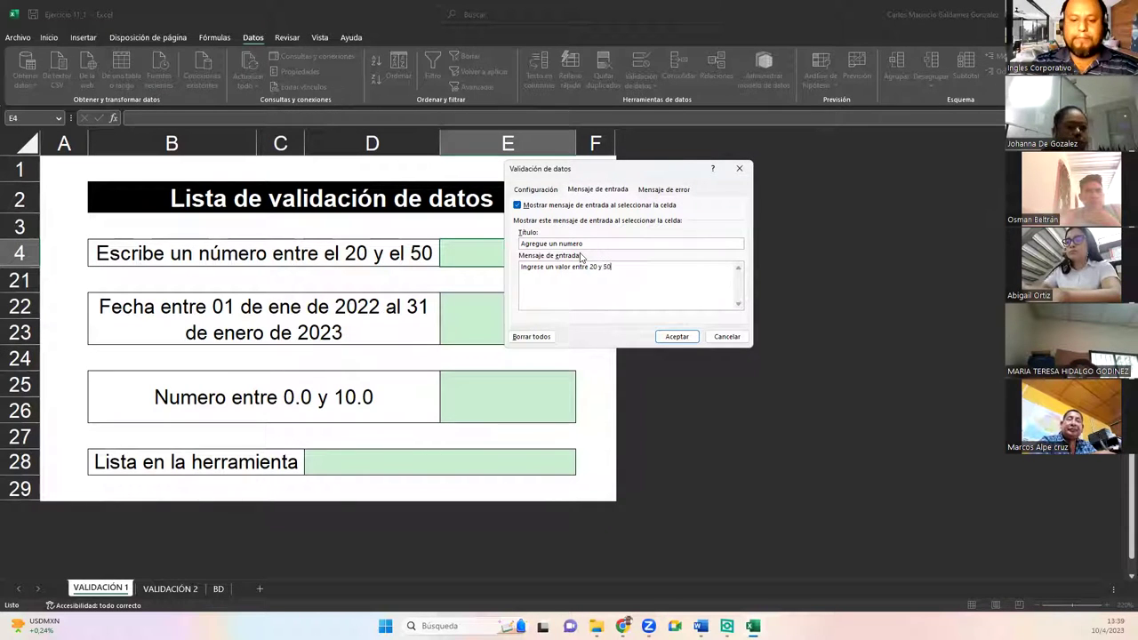
{"action": "left_click", "coordinate": [673, 191]}
{"action": "left_click", "coordinate": [625, 244]}
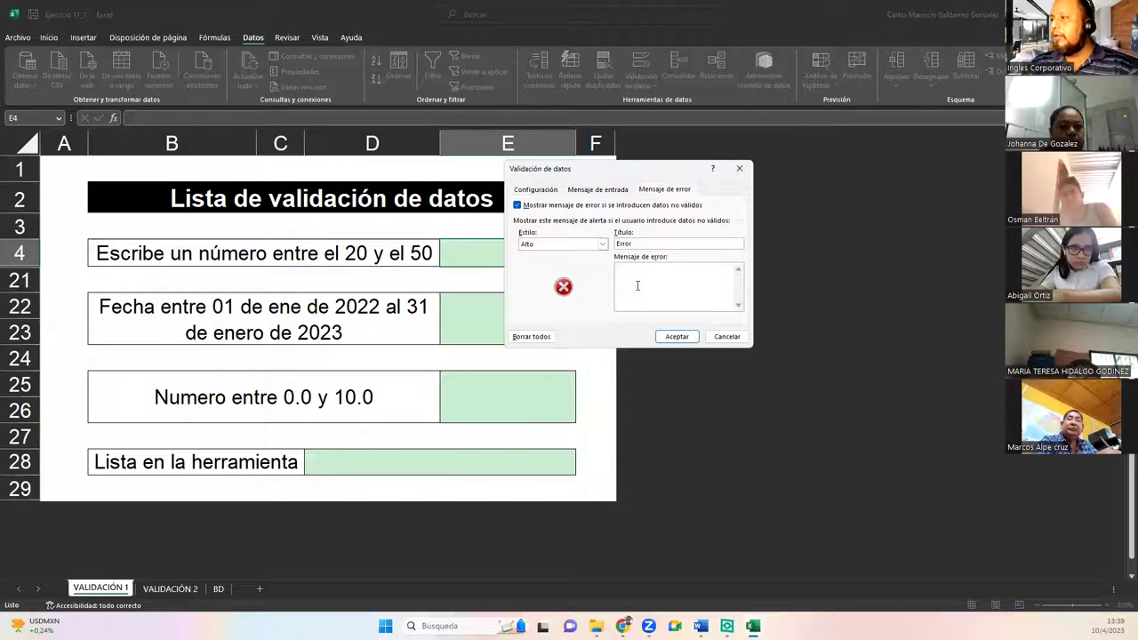
Step: Type the error message 'El dato ingresado es invalido, o no se encuentra dentro del rango permitido.'
{"action": "type", "text": "l"}
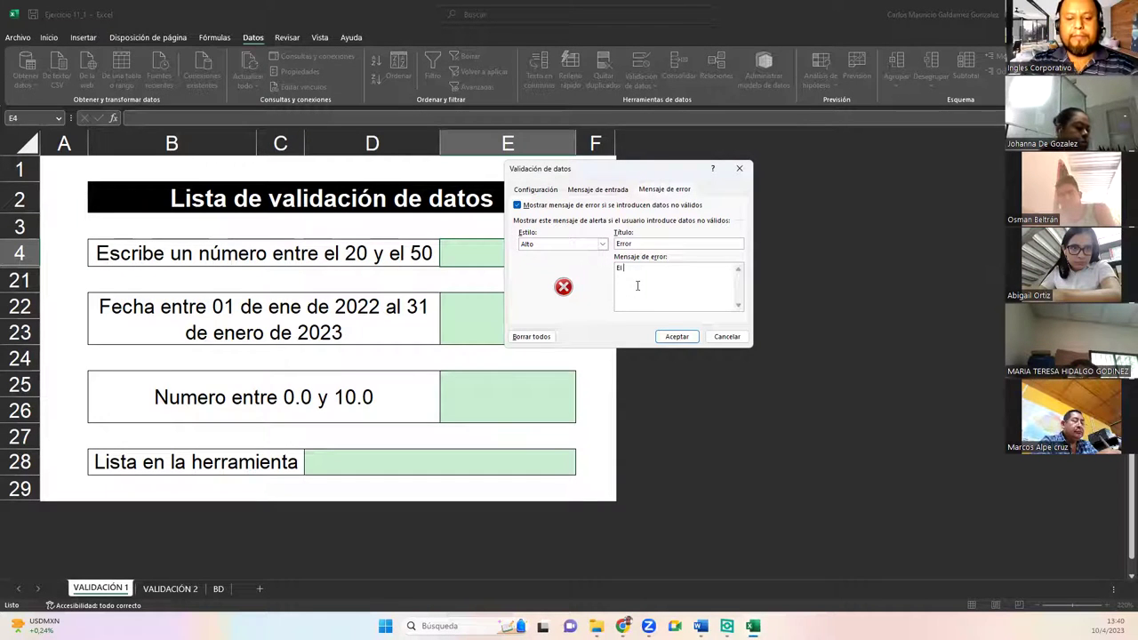
{"action": "type", "text": " dato ingresado"}
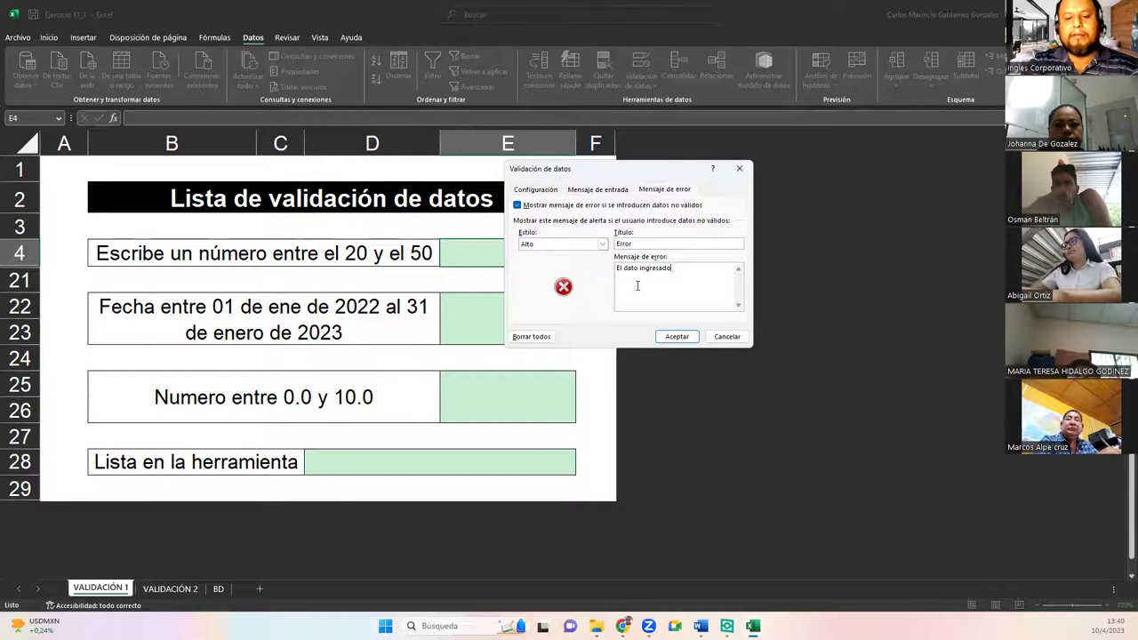
{"action": "type", "text": " es invalido, o no se en"}
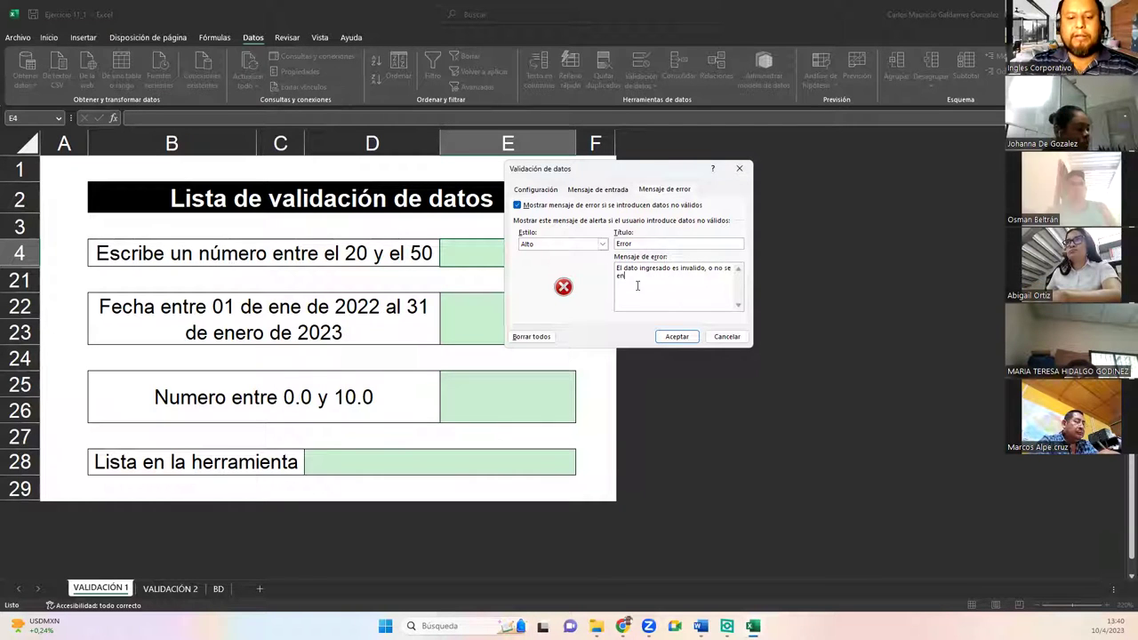
{"action": "type", "text": "cuentra de"}
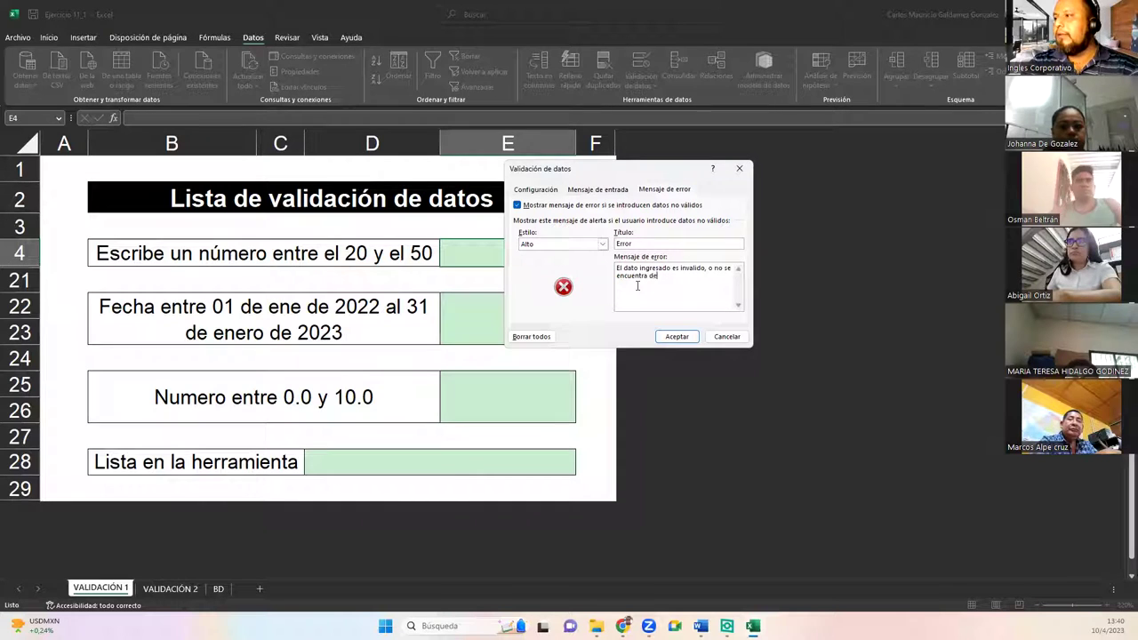
{"action": "type", "text": "ntro del rango "}
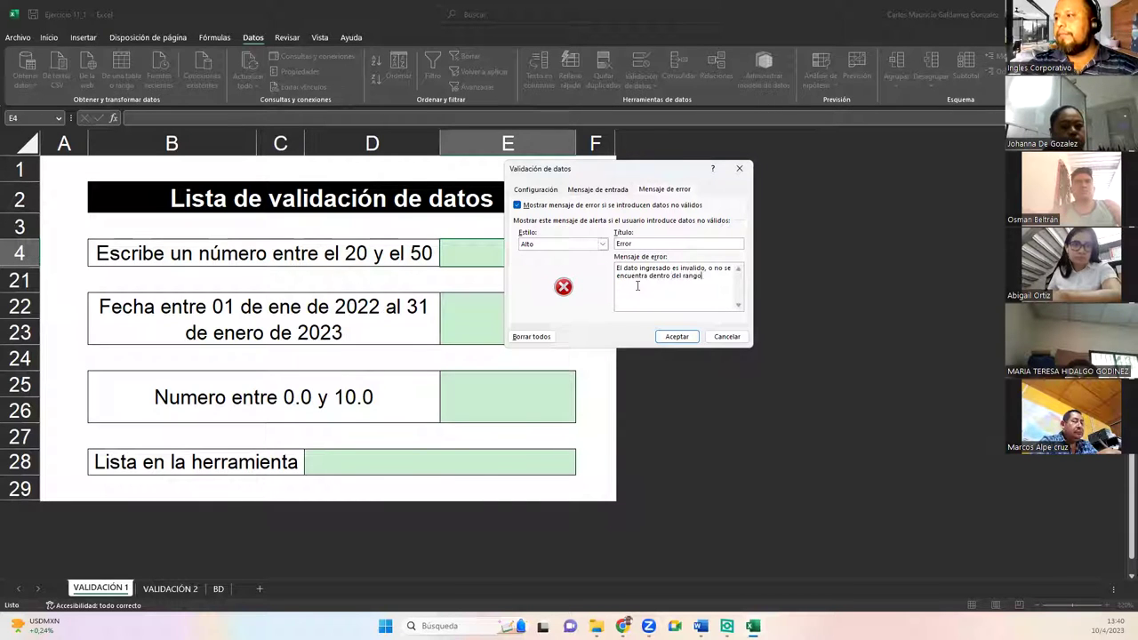
{"action": "type", "text": "permitido."}
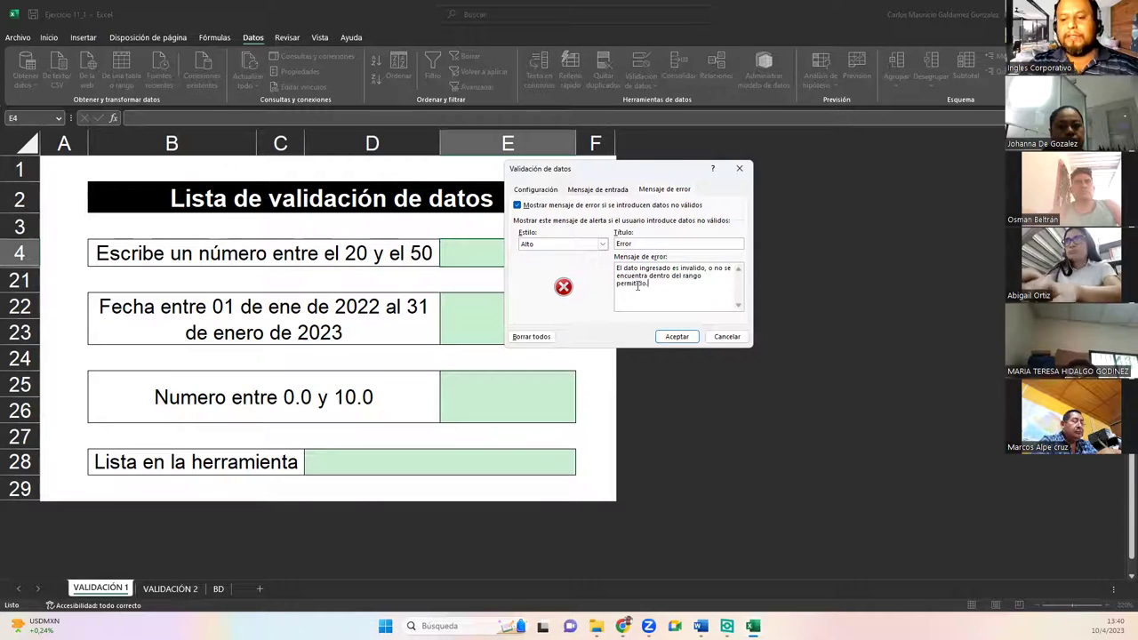
{"action": "left_click", "coordinate": [587, 190]}
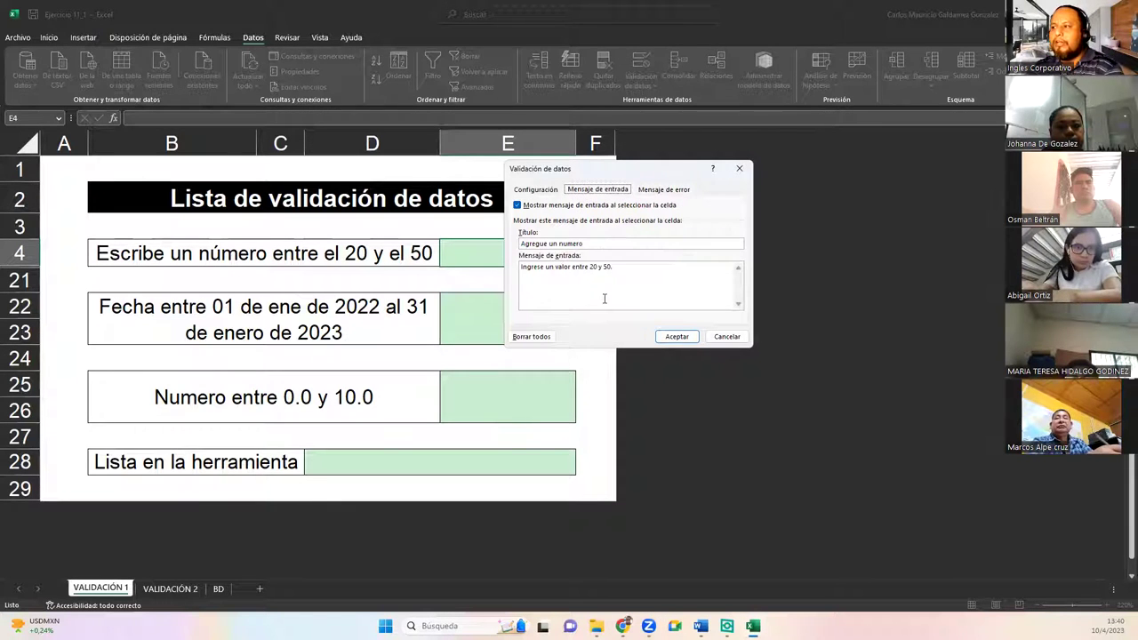
{"action": "left_click", "coordinate": [536, 190]}
{"action": "left_click", "coordinate": [529, 277]}
{"action": "left_click", "coordinate": [534, 300]}
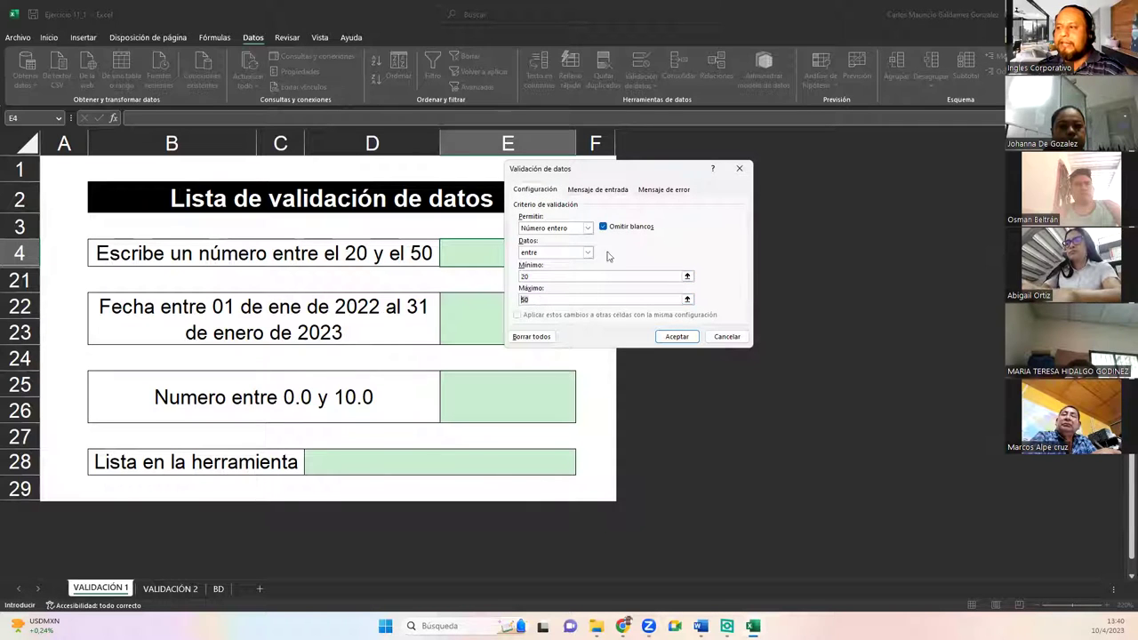
{"action": "left_click", "coordinate": [609, 190]}
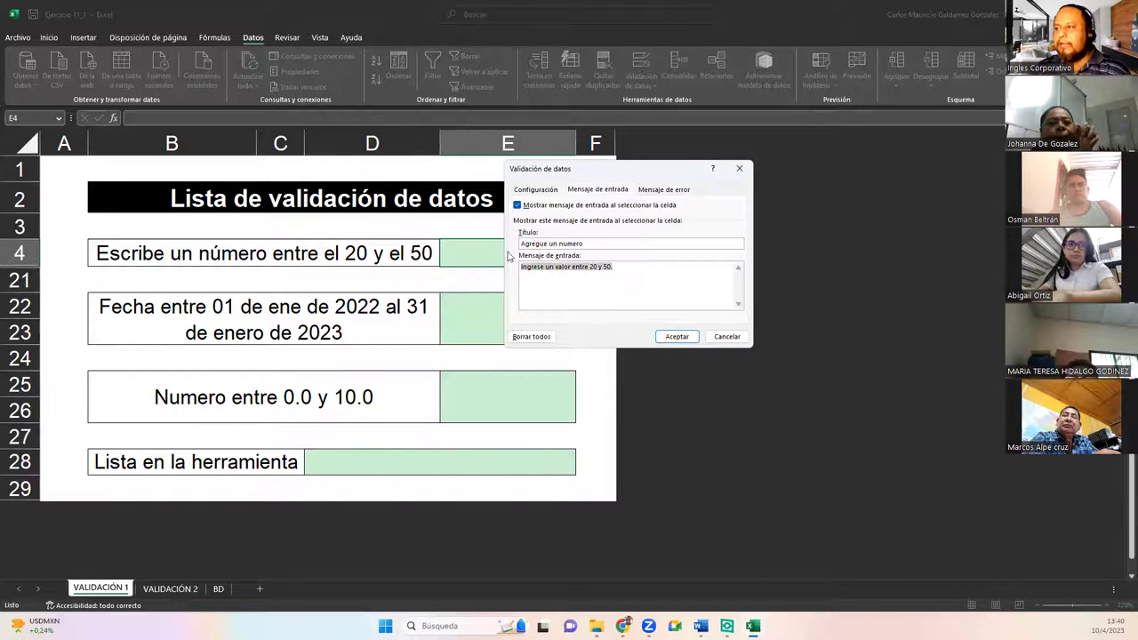
{"action": "left_click", "coordinate": [647, 192]}
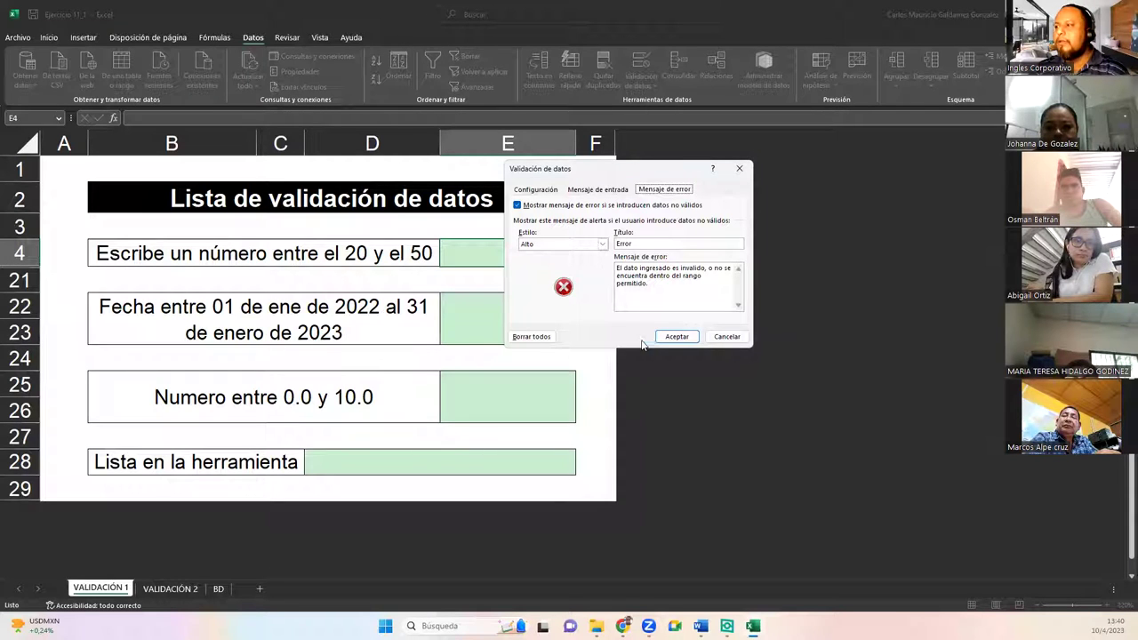
{"action": "left_click", "coordinate": [539, 192]}
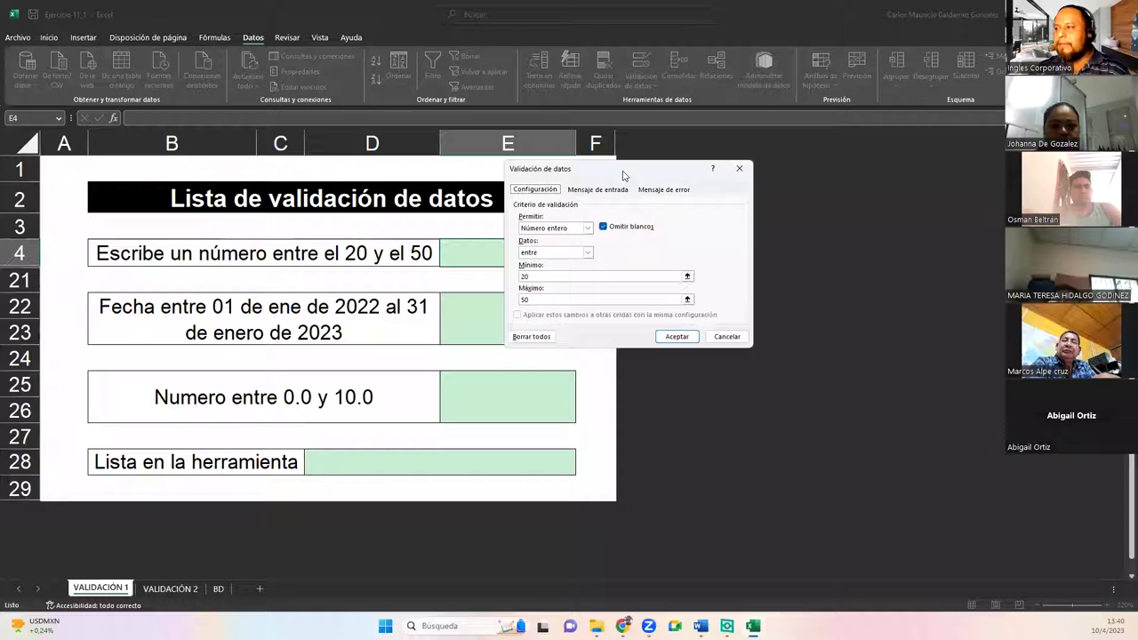
{"action": "left_click_drag", "start_coordinate": [624, 174], "coordinate": [711, 177]}
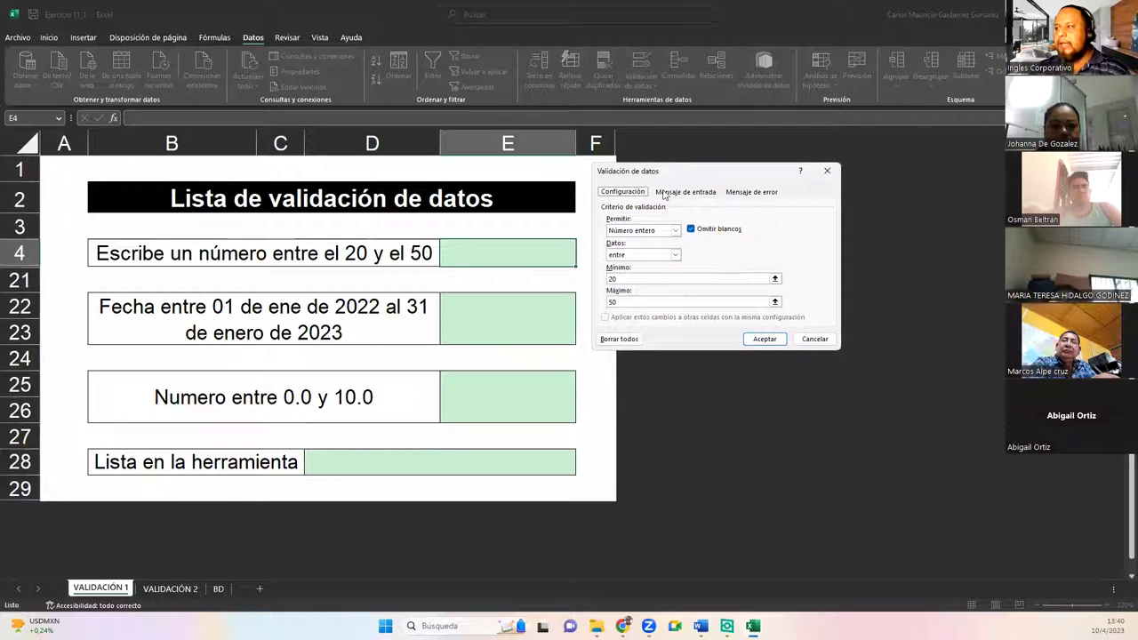
{"action": "left_click", "coordinate": [663, 192]}
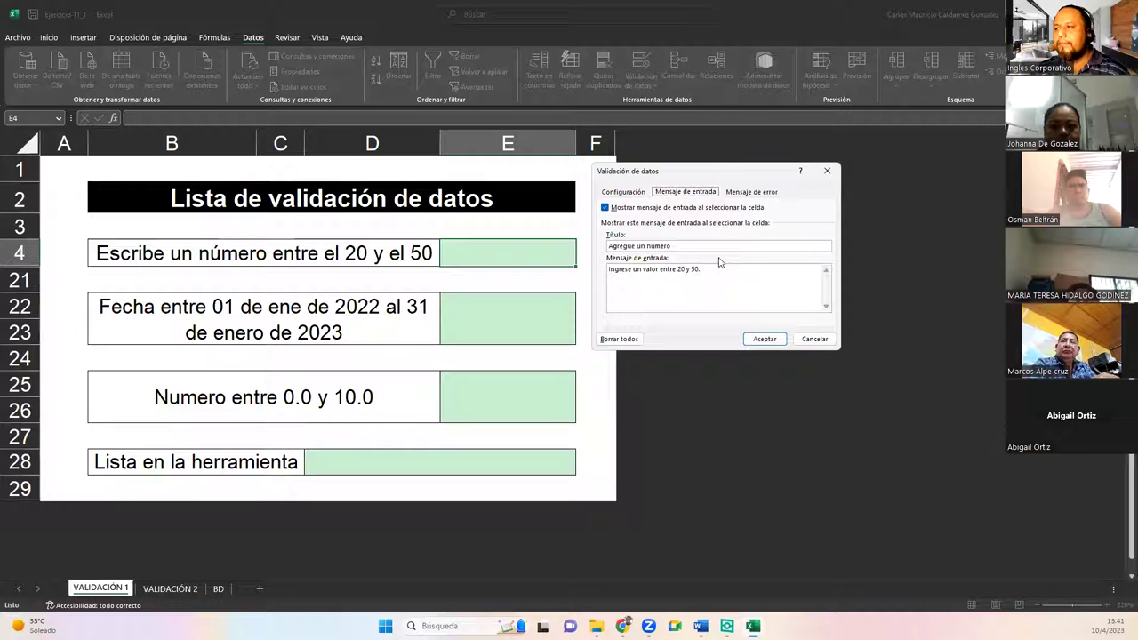
{"action": "left_click", "coordinate": [761, 192]}
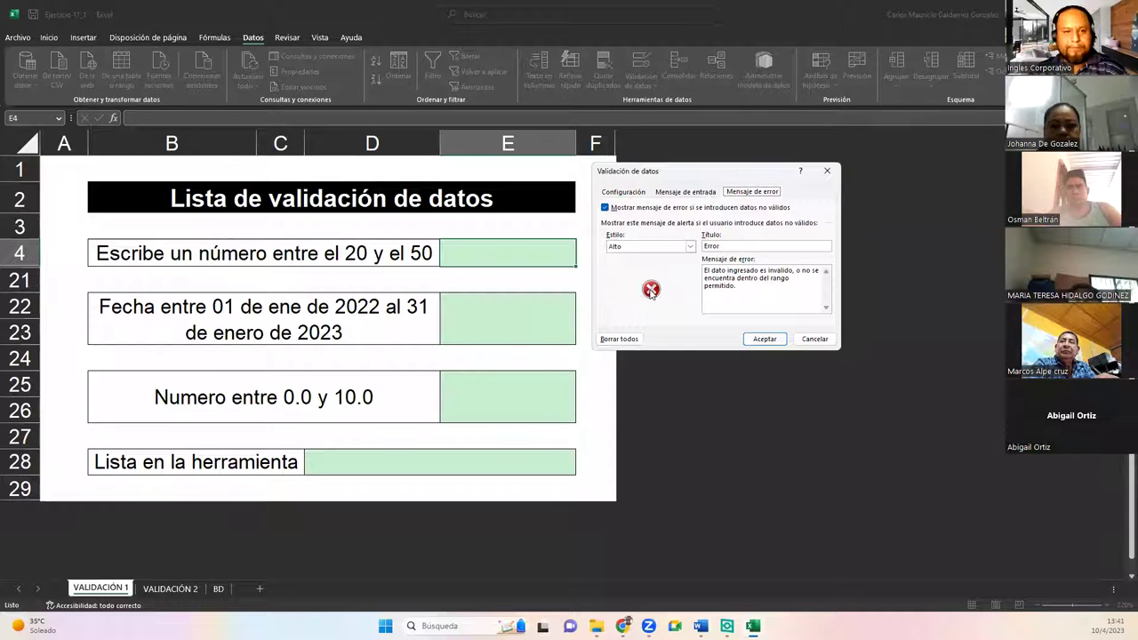
{"action": "left_click", "coordinate": [691, 247]}
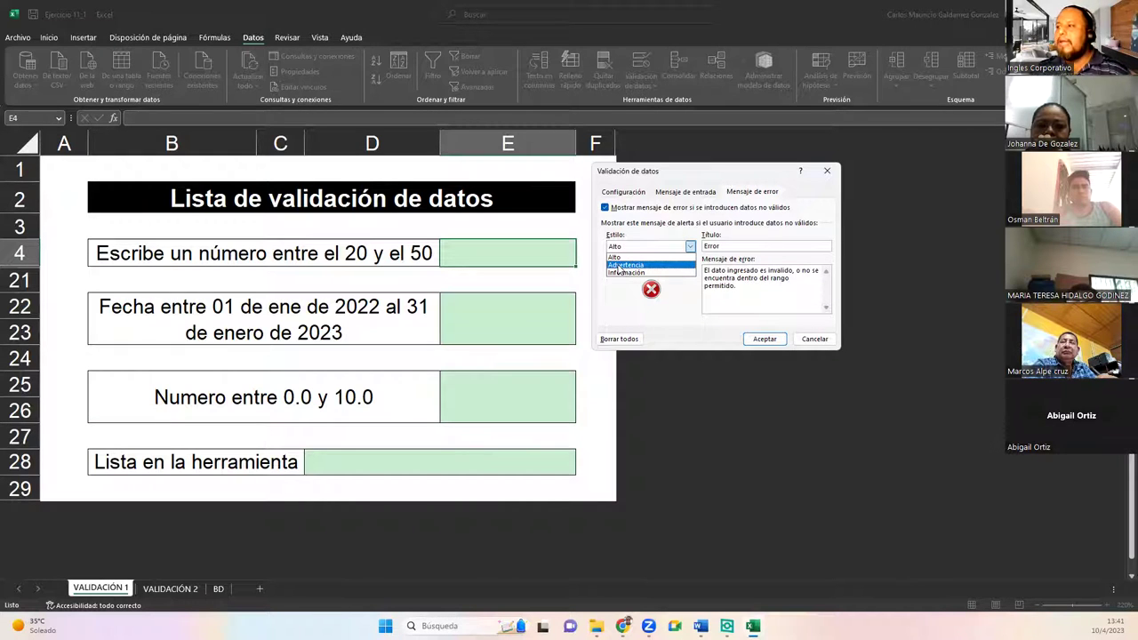
{"action": "left_click", "coordinate": [623, 258]}
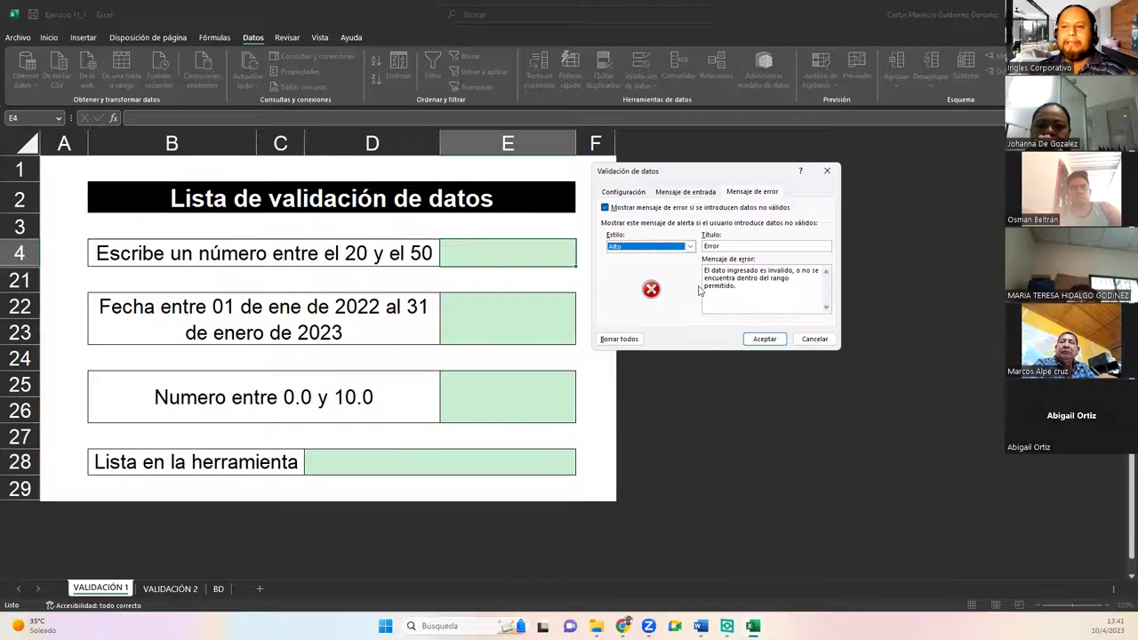
{"action": "left_click", "coordinate": [678, 191]}
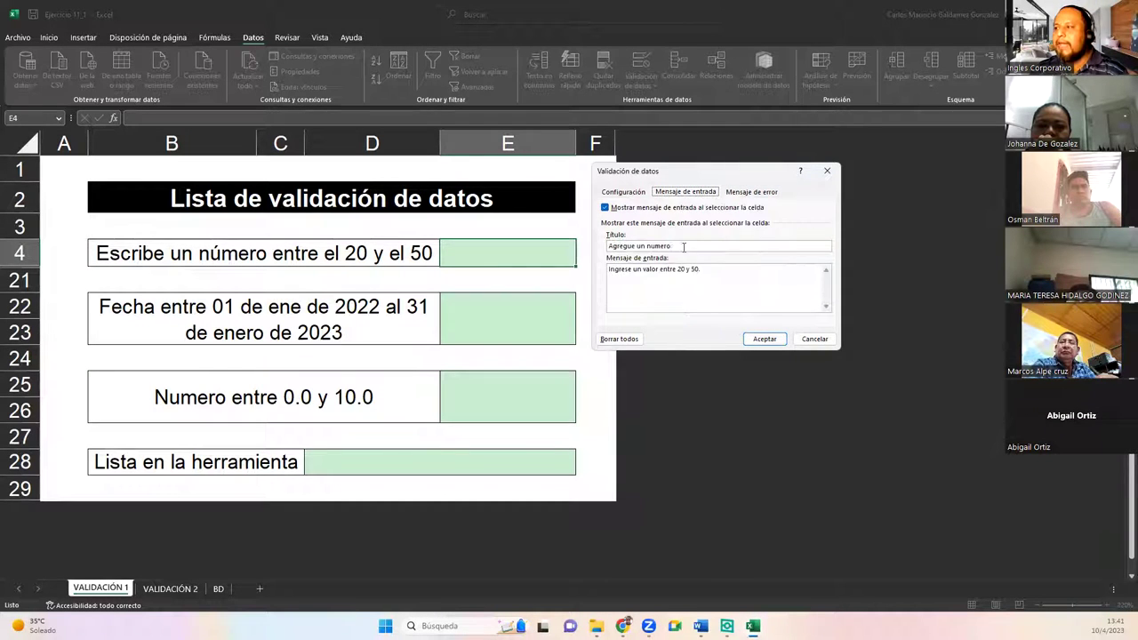
{"action": "left_click_drag", "start_coordinate": [678, 269], "coordinate": [704, 269]}
{"action": "left_click", "coordinate": [747, 192]}
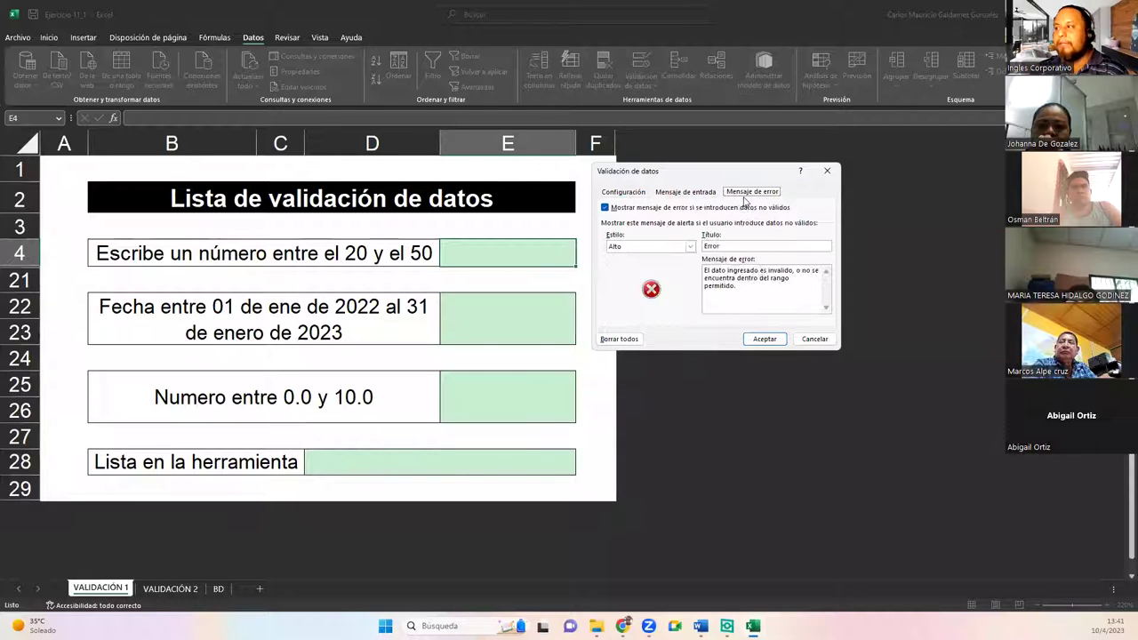
Step: Apply E4's validation, see 19 rejected, and enter the valid value 25
{"action": "left_click", "coordinate": [759, 340]}
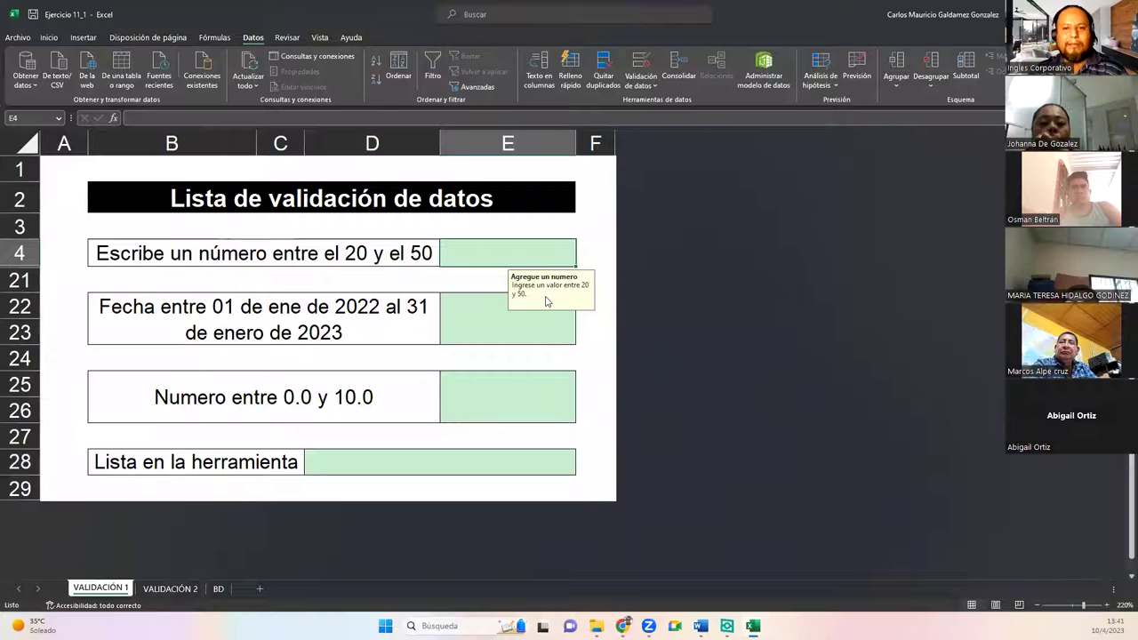
{"action": "key", "text": "Return"}
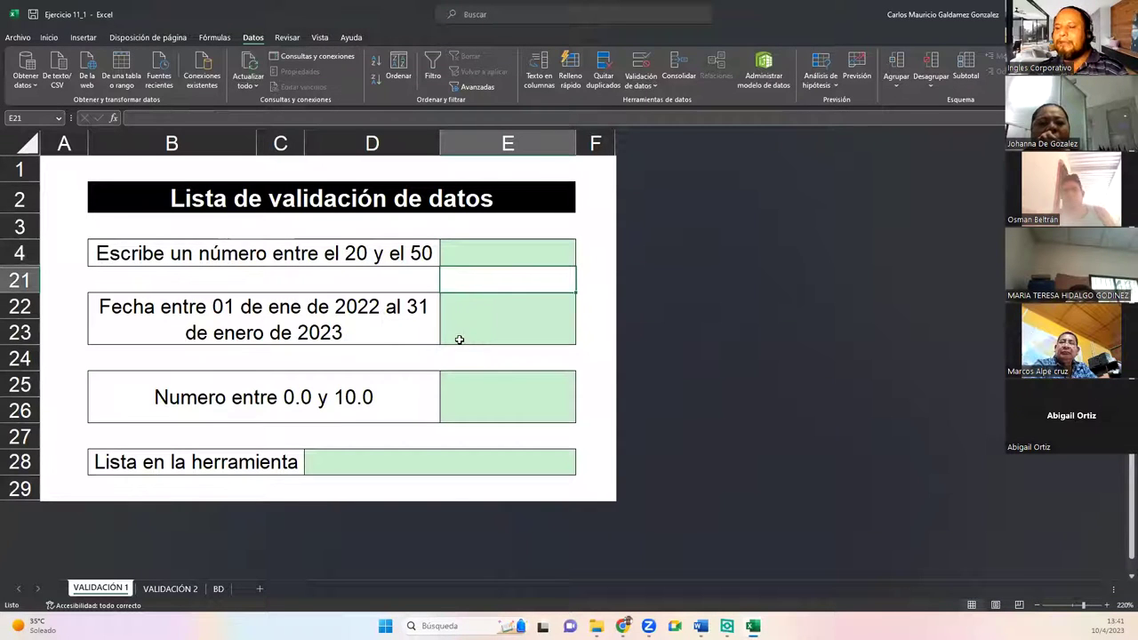
{"action": "left_click", "coordinate": [499, 255]}
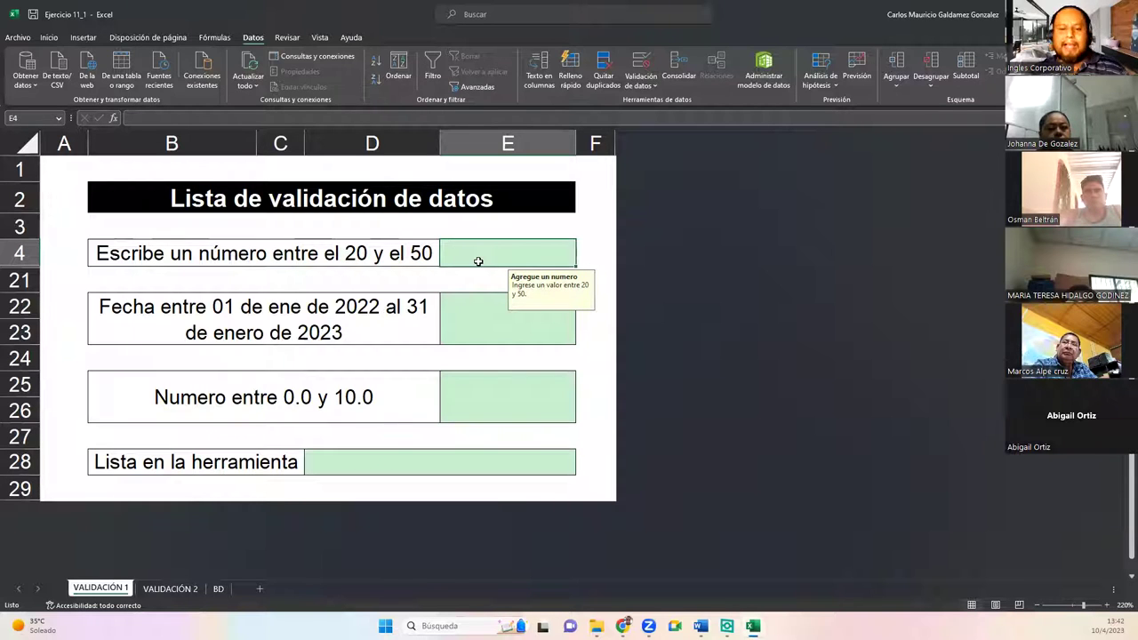
{"action": "type", "text": "19"}
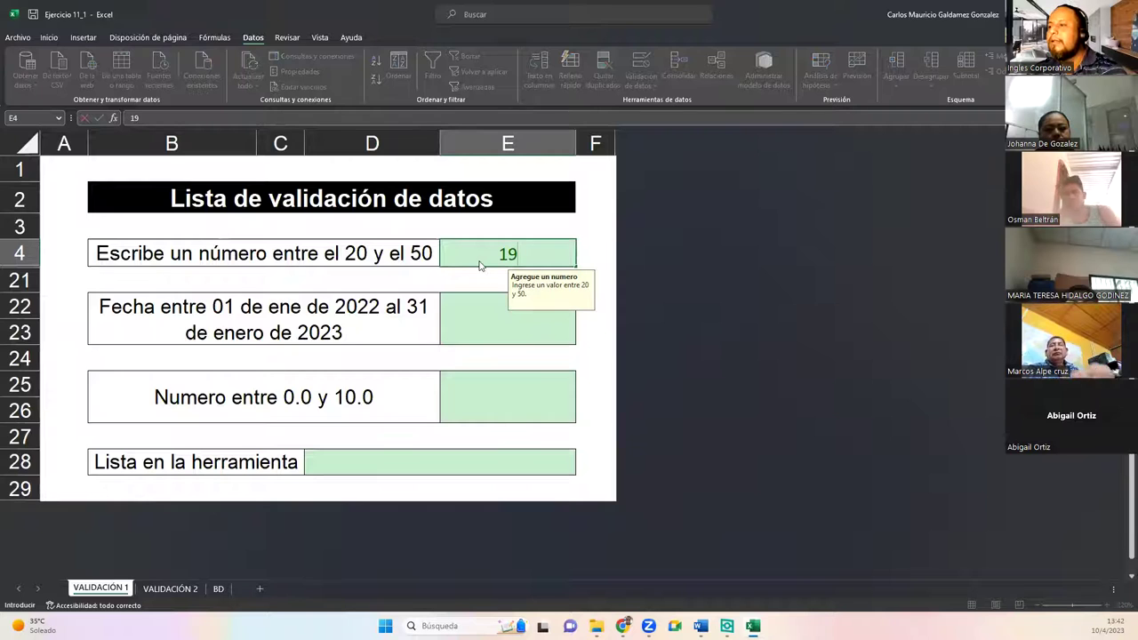
{"action": "key", "text": "Return"}
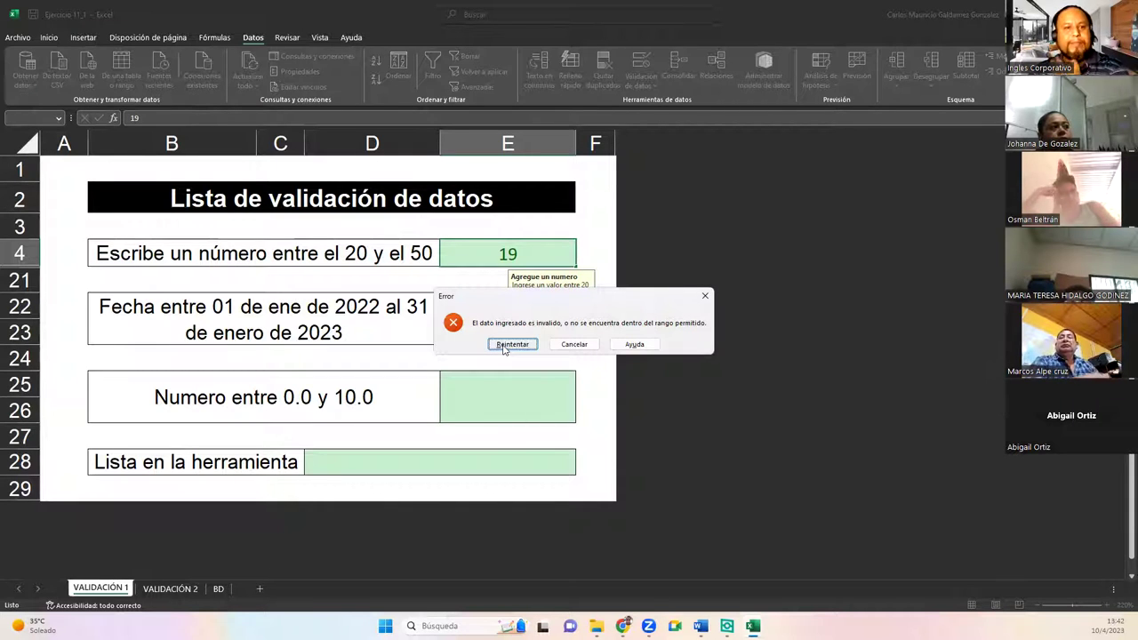
{"action": "left_click", "coordinate": [512, 344]}
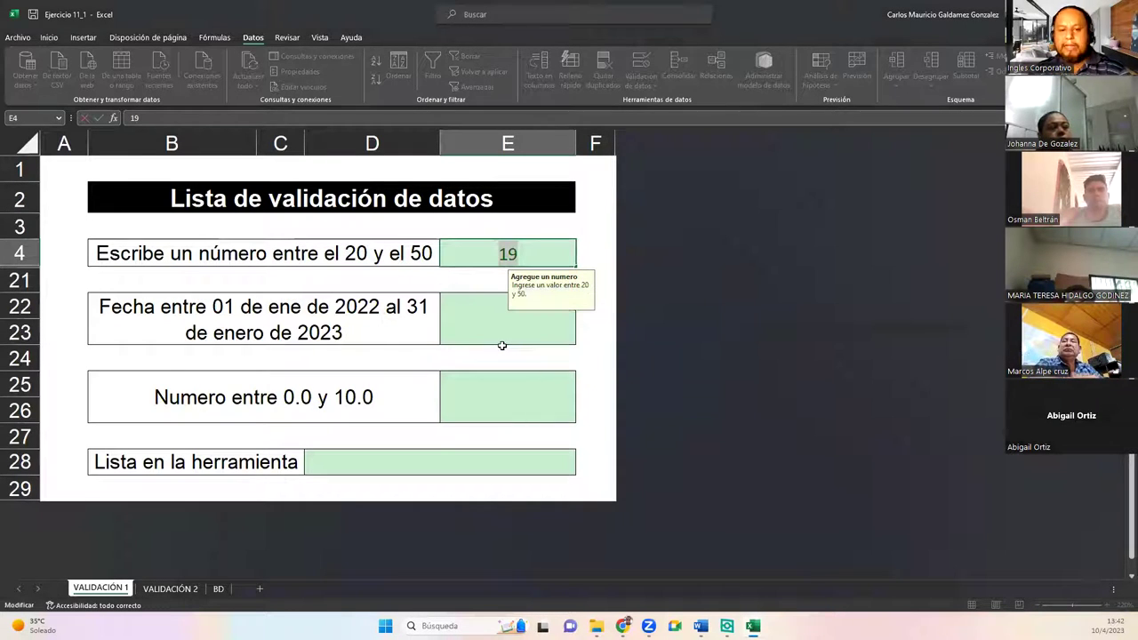
{"action": "type", "text": "25"}
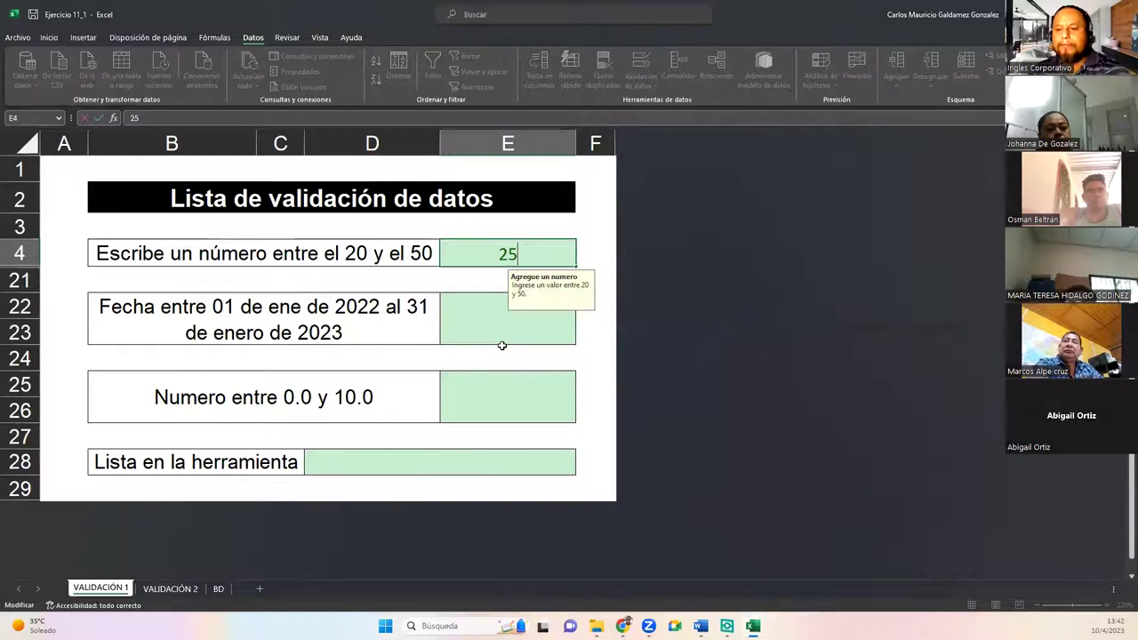
{"action": "key", "text": "Return"}
Step: Test E4 with 51, see it rejected, and enter 50 instead
{"action": "left_click", "coordinate": [490, 255]}
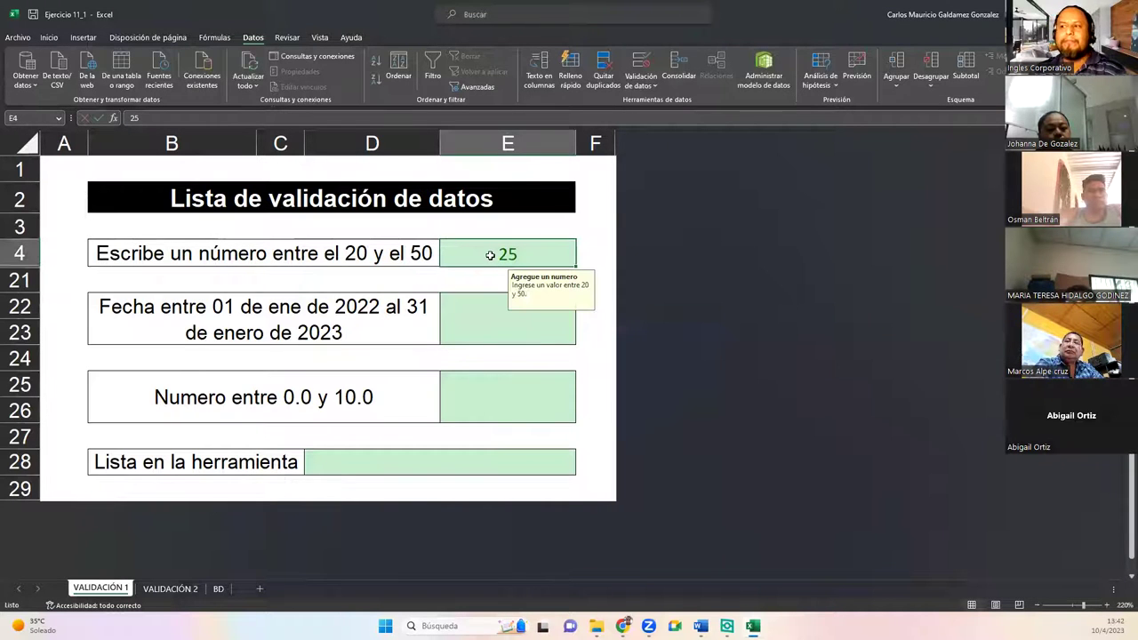
{"action": "type", "text": "51"}
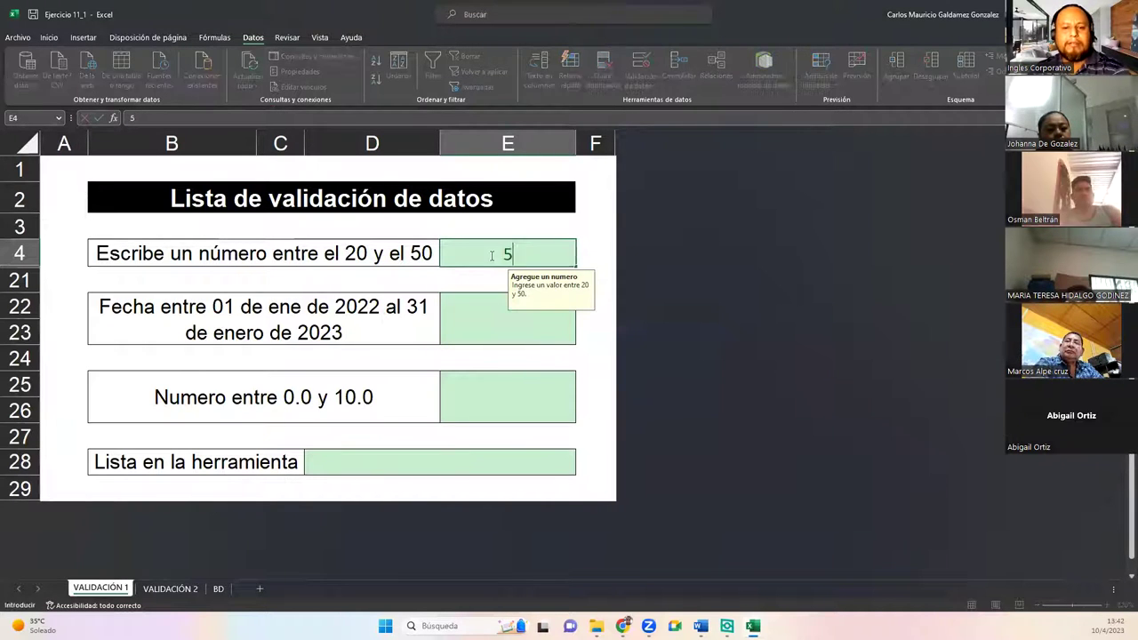
{"action": "key", "text": "Return"}
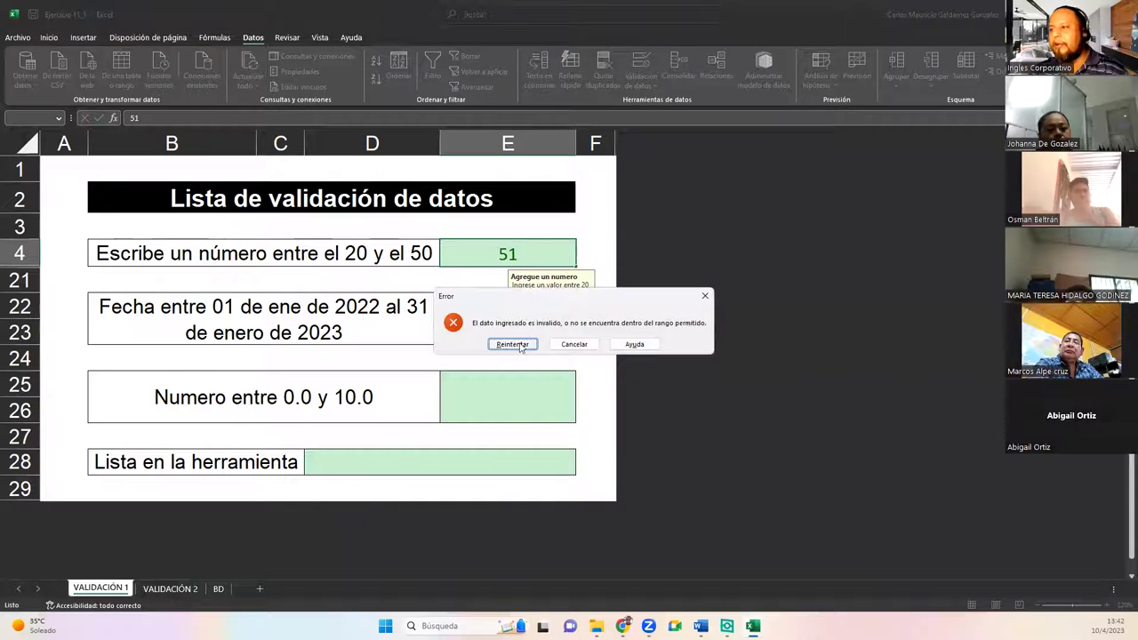
{"action": "left_click", "coordinate": [513, 343]}
{"action": "type", "text": "50"}
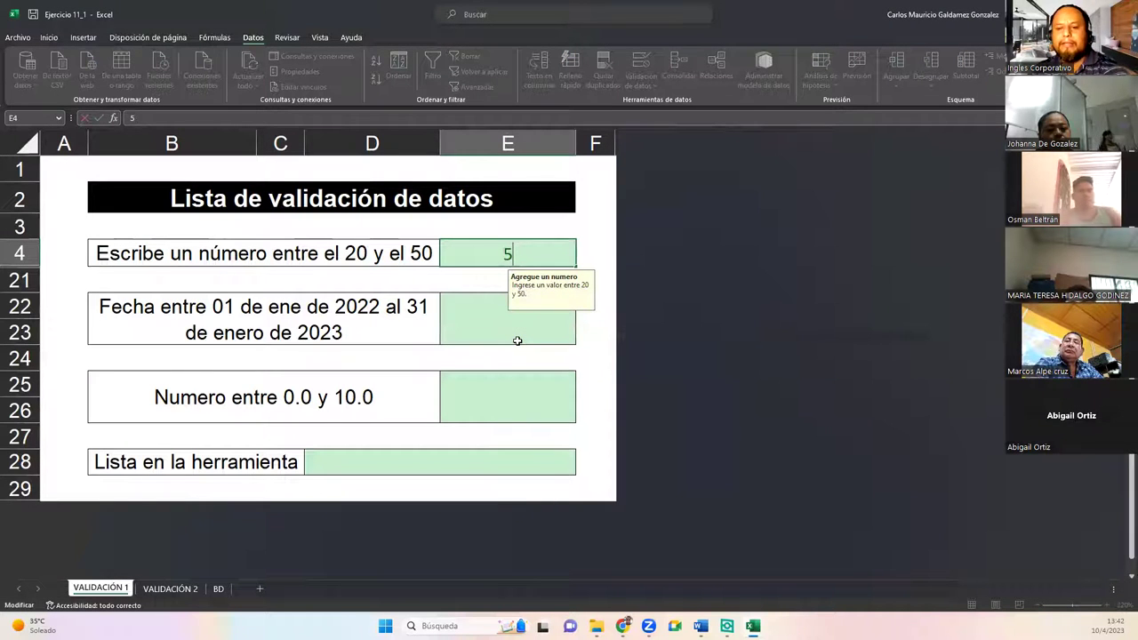
{"action": "key", "text": "Return"}
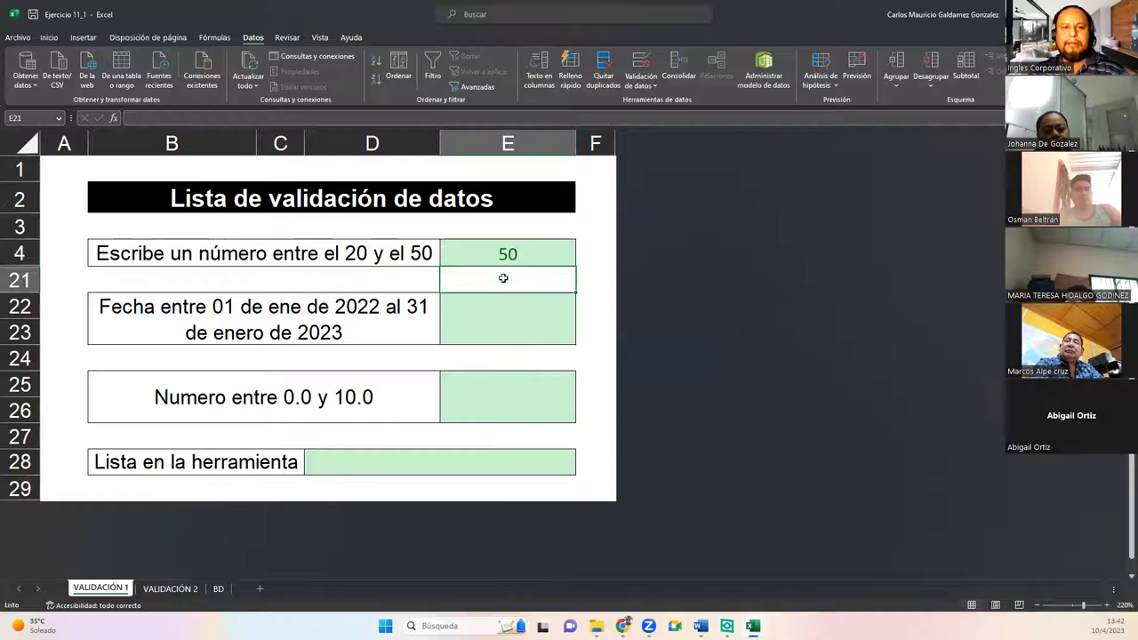
Step: Try changing E4 to 504 and retry after the error alert
{"action": "left_click", "coordinate": [490, 254]}
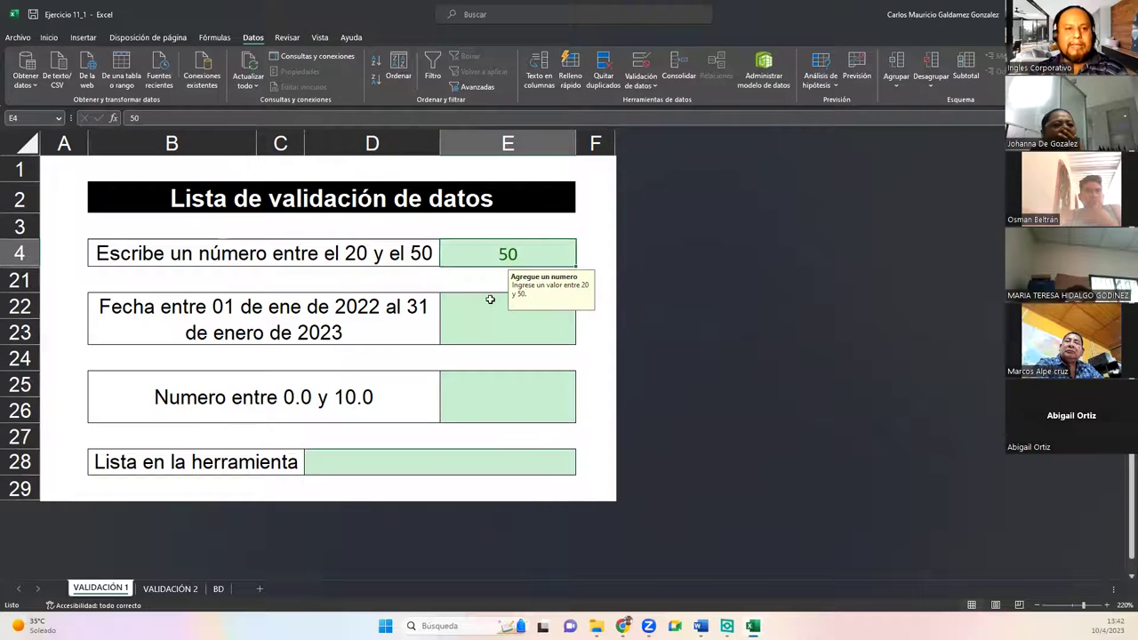
{"action": "double_click", "coordinate": [473, 255]}
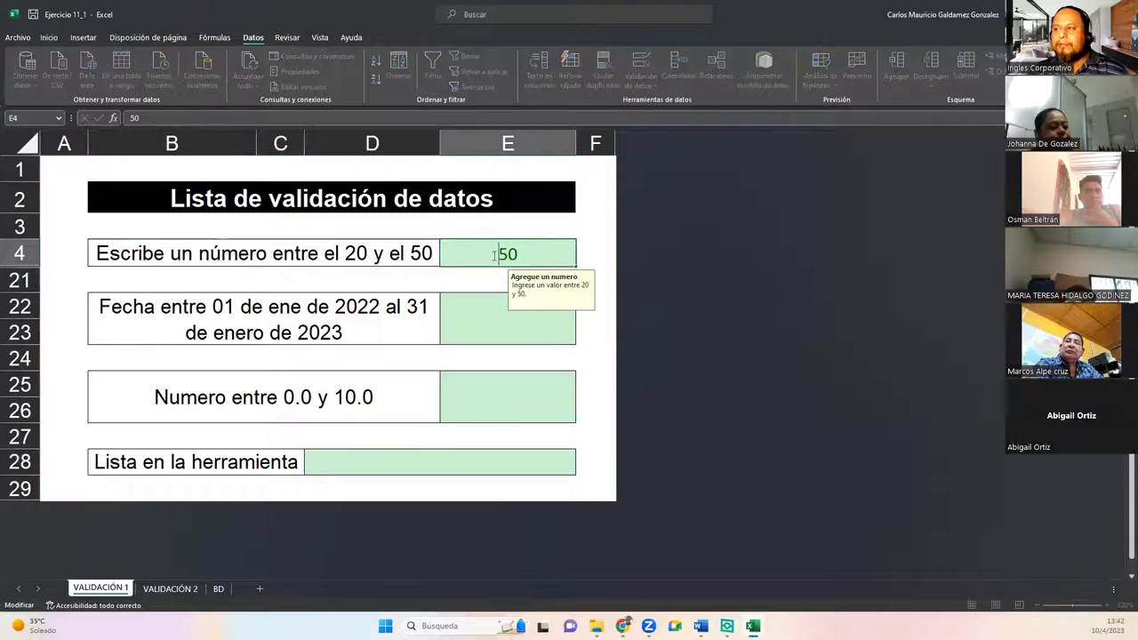
{"action": "type", "text": "4"}
{"action": "key", "text": "Return"}
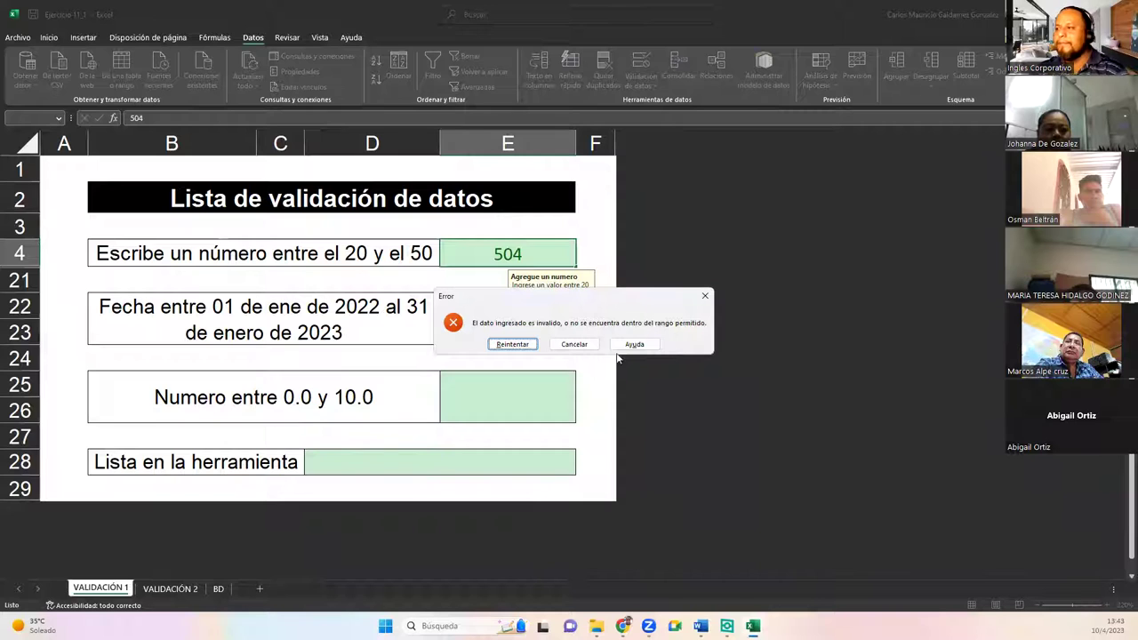
{"action": "left_click", "coordinate": [513, 345]}
Step: Re-enter 50 in E4, review its error alert text, and cancel the validation dialog
{"action": "type", "text": "50"}
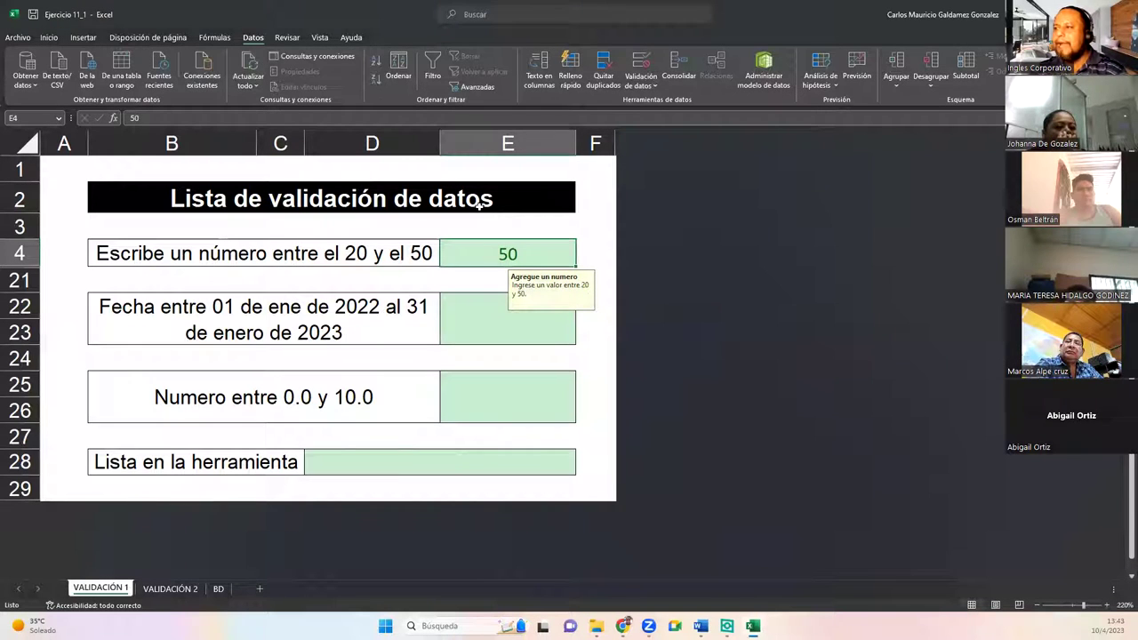
{"action": "left_click", "coordinate": [640, 62]}
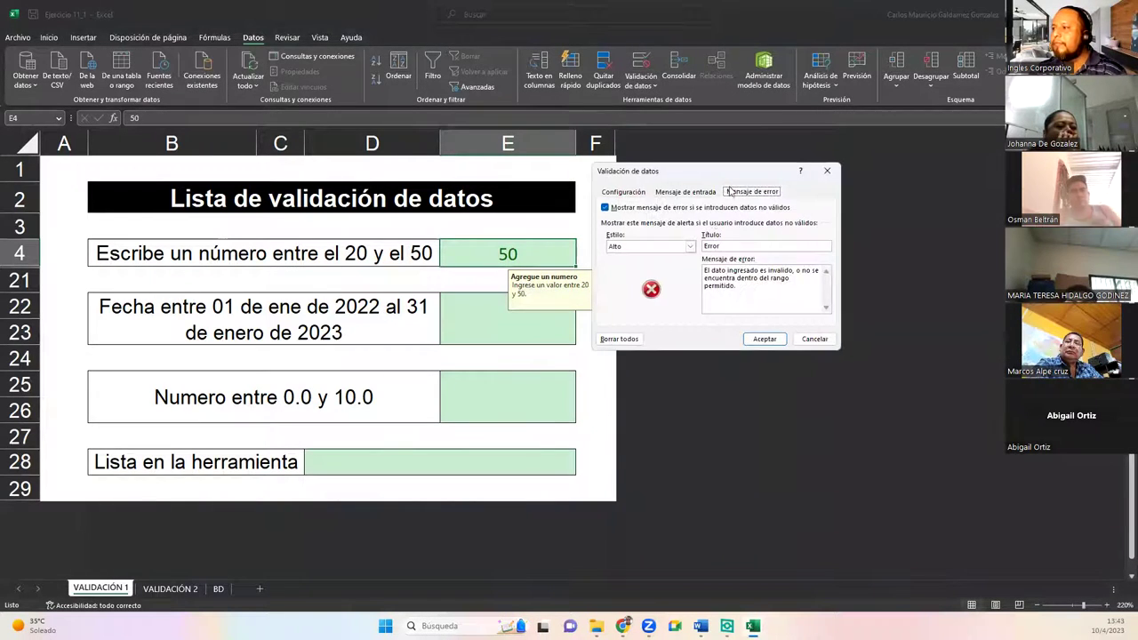
{"action": "left_click_drag", "start_coordinate": [743, 290], "coordinate": [664, 251]}
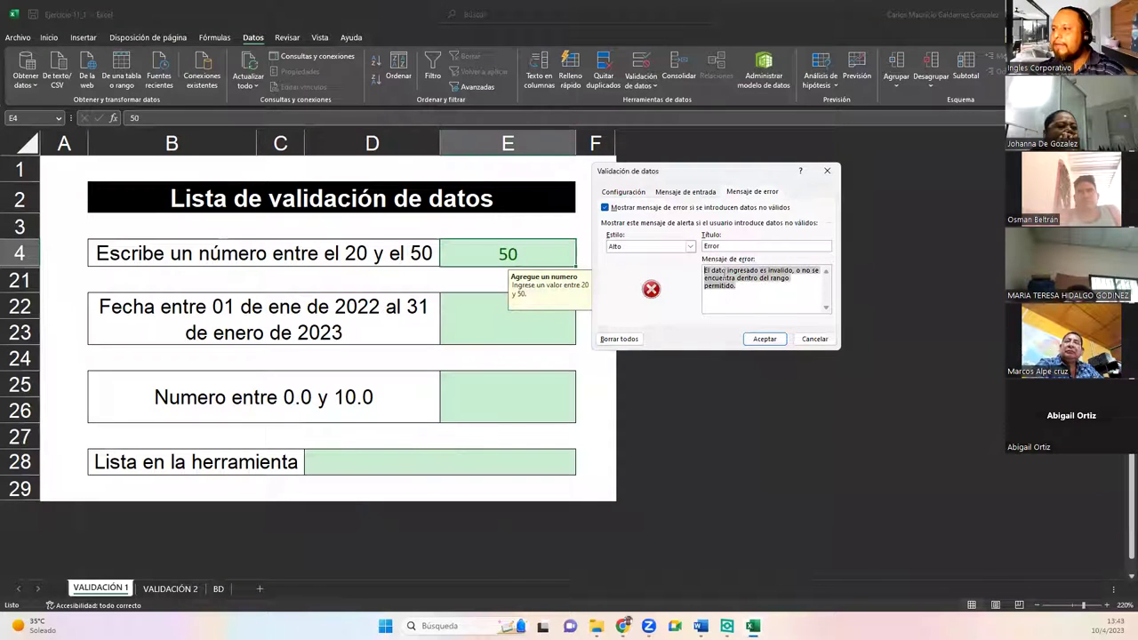
{"action": "double_click", "coordinate": [730, 246]}
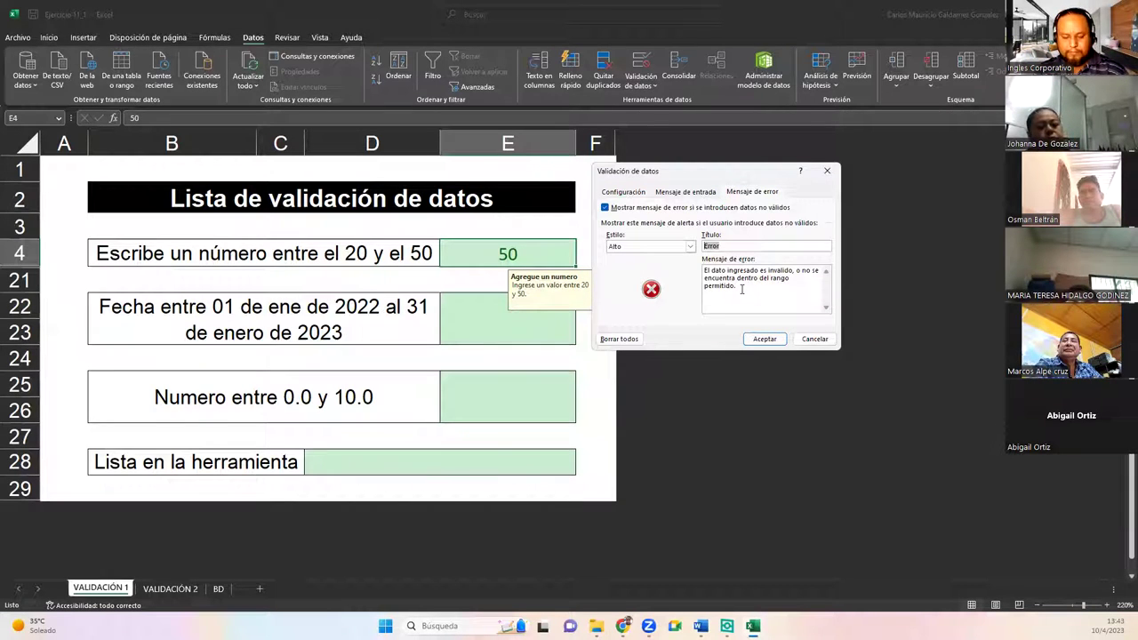
{"action": "left_click_drag", "start_coordinate": [741, 289], "coordinate": [659, 258]}
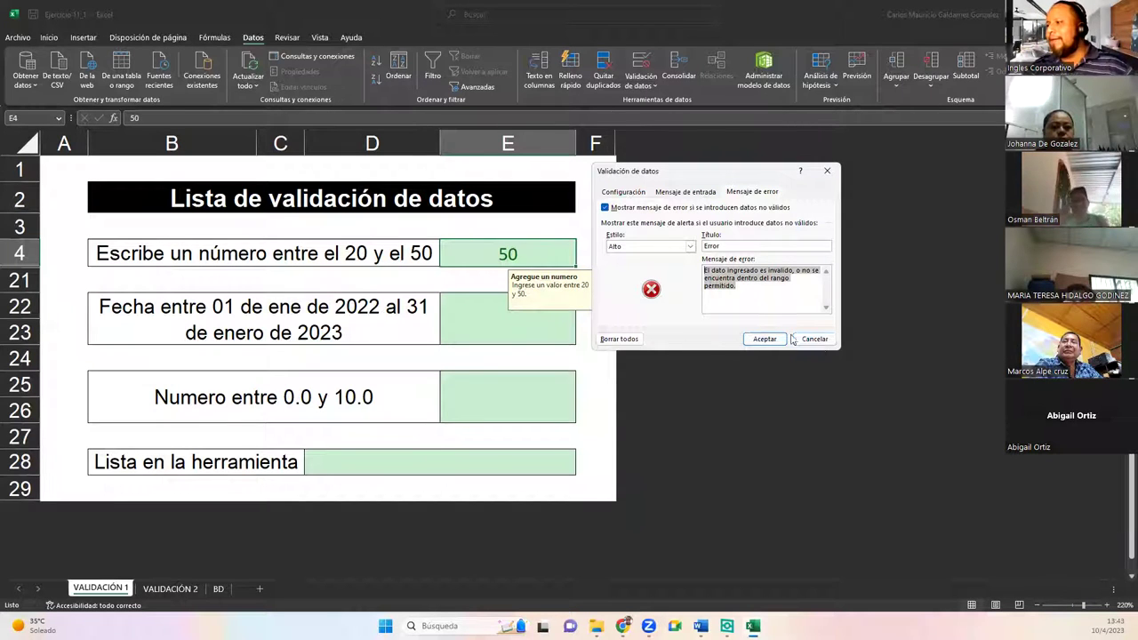
{"action": "left_click", "coordinate": [825, 344]}
Step: Replace 'enero' with 'marzo' in B22's date label, then bring up E22's data validation
{"action": "left_click", "coordinate": [504, 321]}
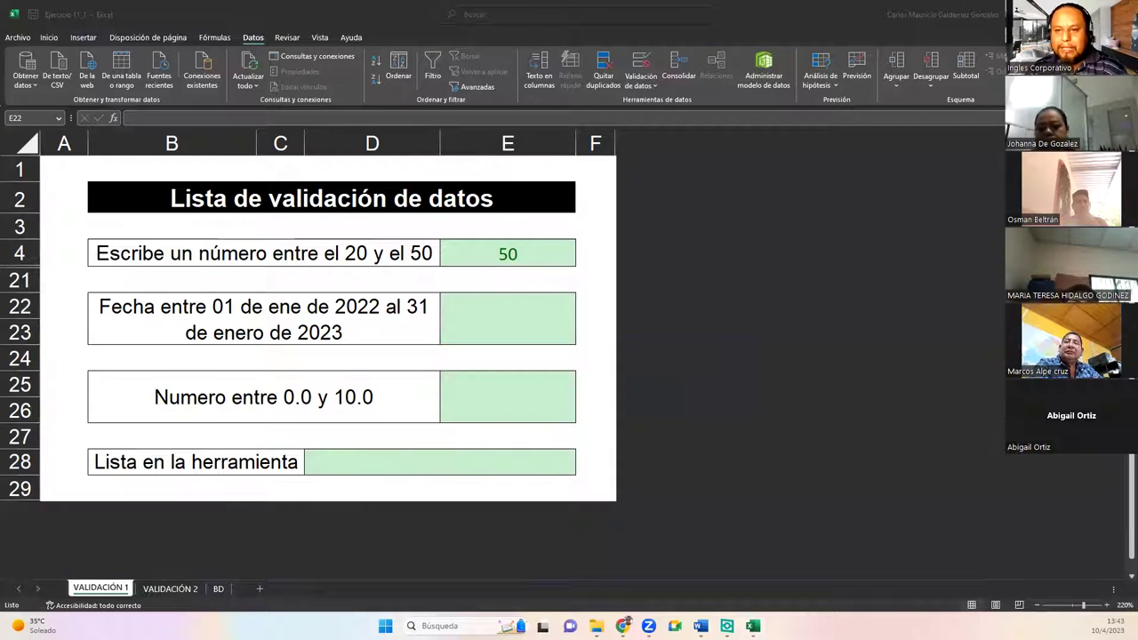
{"action": "double_click", "coordinate": [230, 334]}
{"action": "double_click", "coordinate": [229, 333]}
{"action": "type", "text": "marzo"}
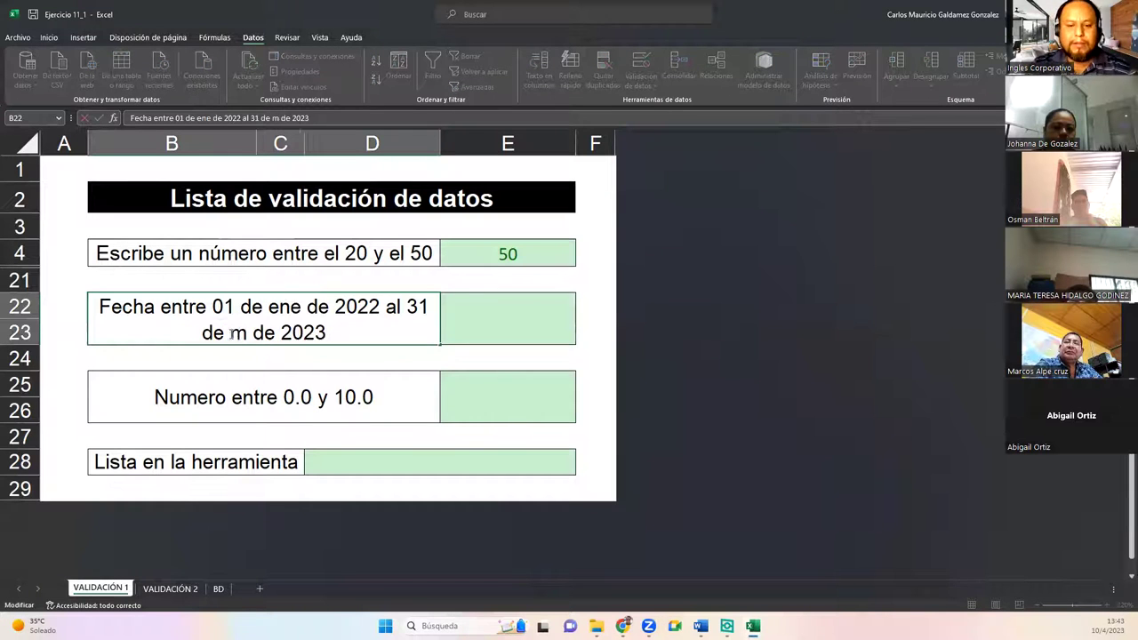
{"action": "key", "text": "Return"}
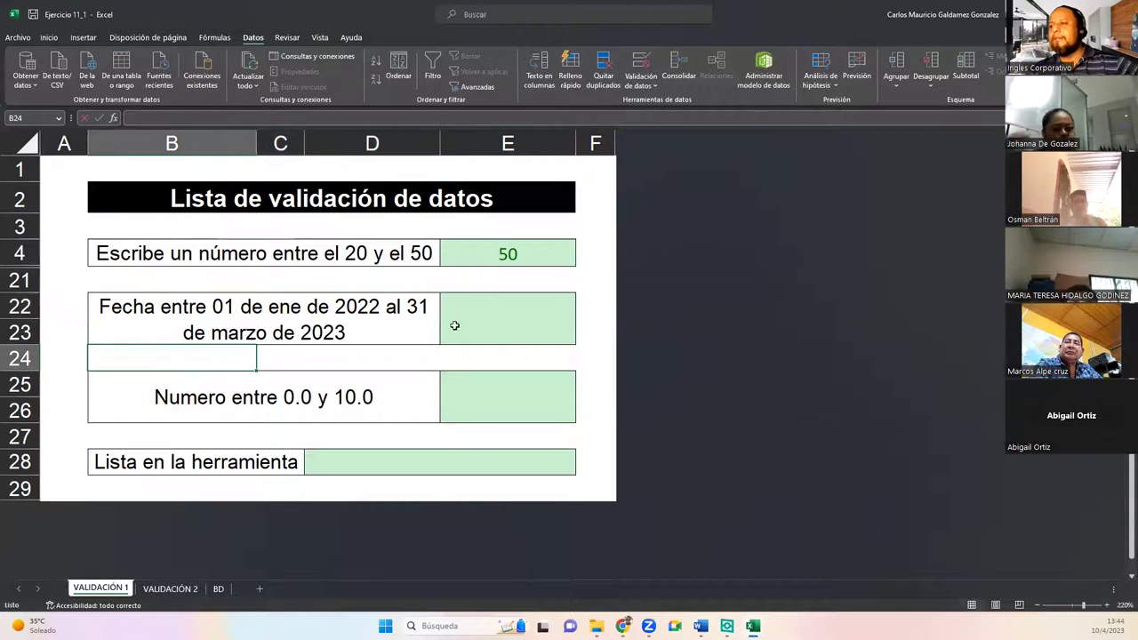
{"action": "left_click", "coordinate": [454, 325]}
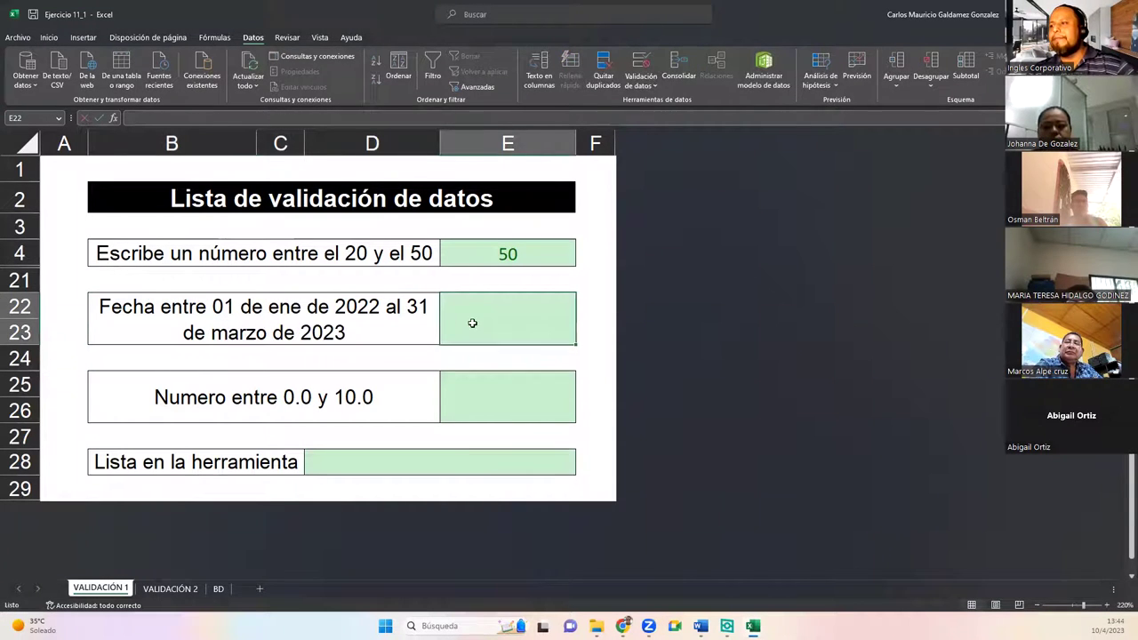
{"action": "left_click", "coordinate": [630, 60]}
Step: Set E22's validation to Fecha, between 1/1/2022 and 31/03/2023
{"action": "left_click", "coordinate": [625, 192]}
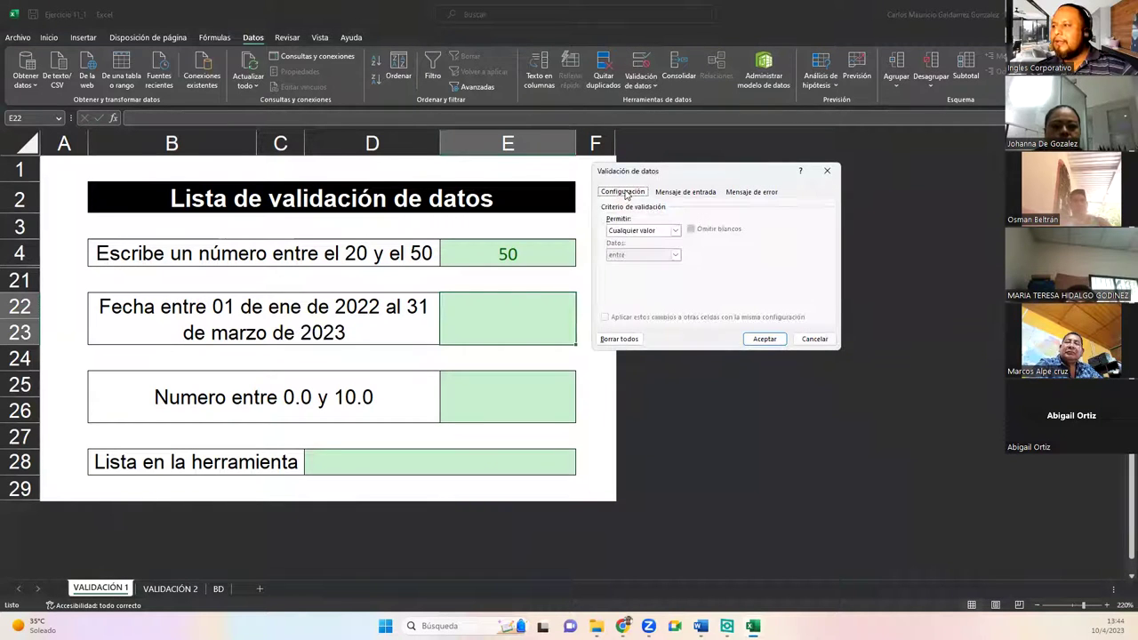
{"action": "left_click", "coordinate": [662, 230]}
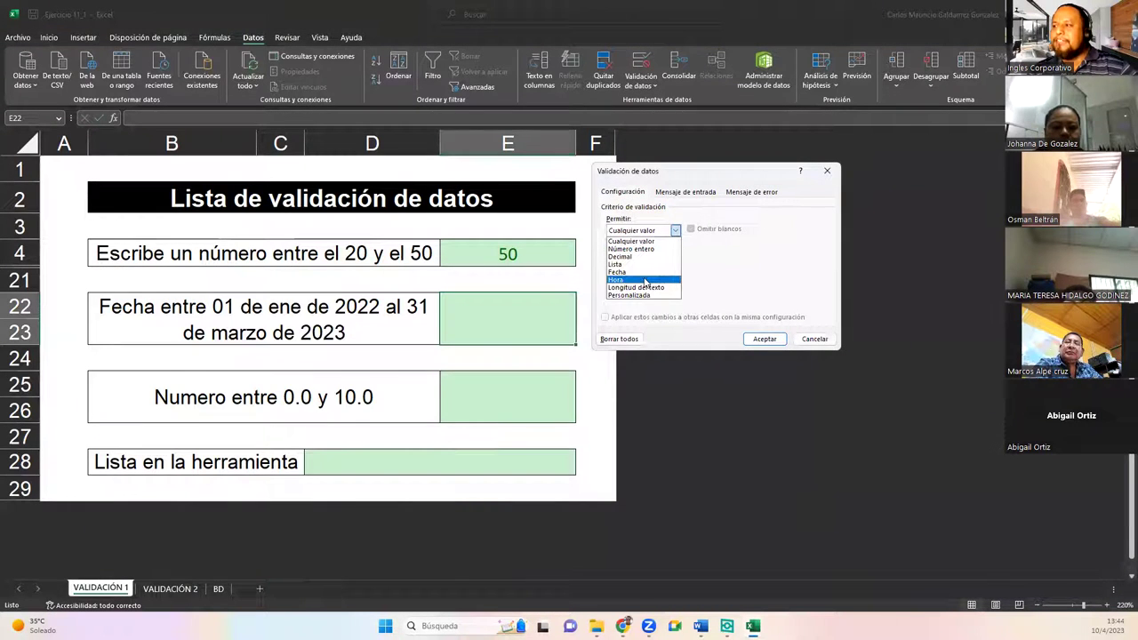
{"action": "left_click", "coordinate": [643, 272]}
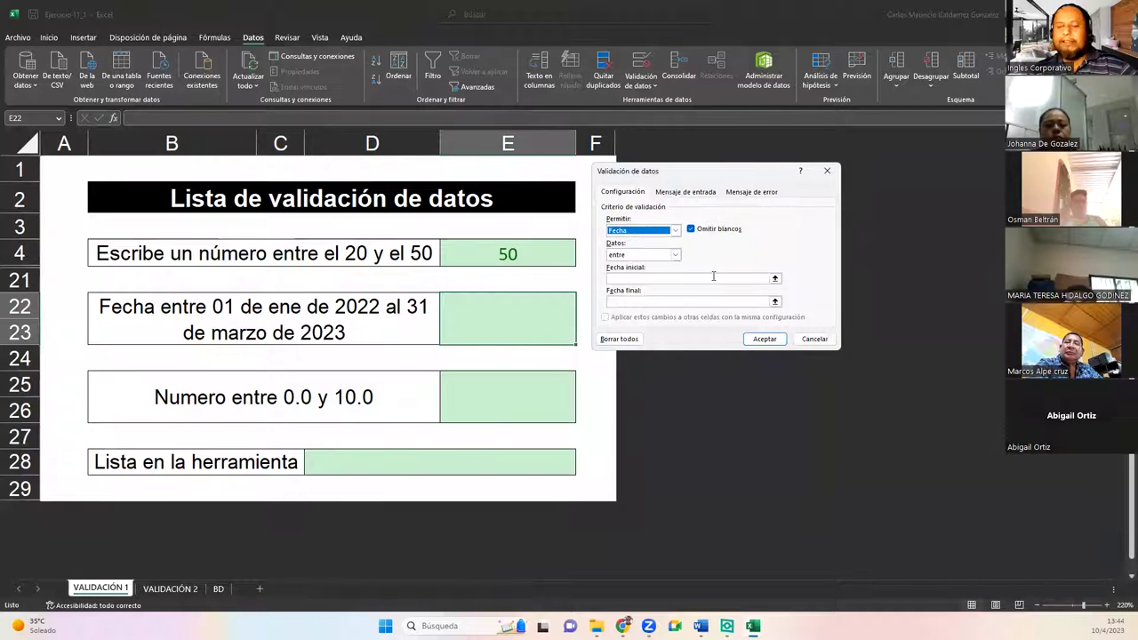
{"action": "left_click", "coordinate": [658, 278]}
{"action": "type", "text": "1"}
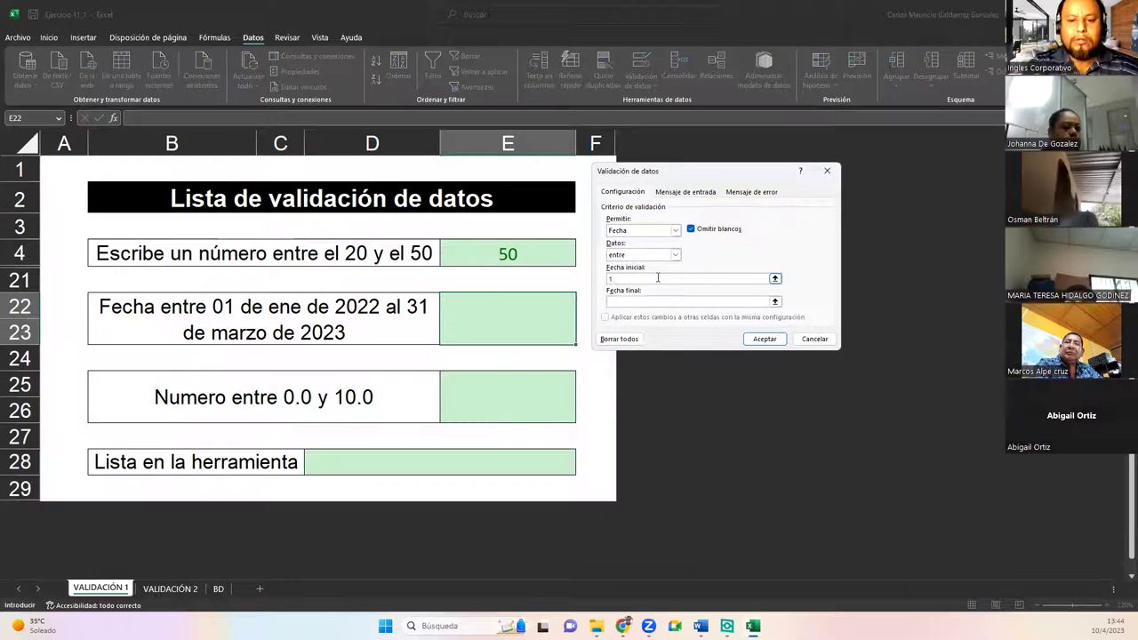
{"action": "type", "text": "/1/2022"}
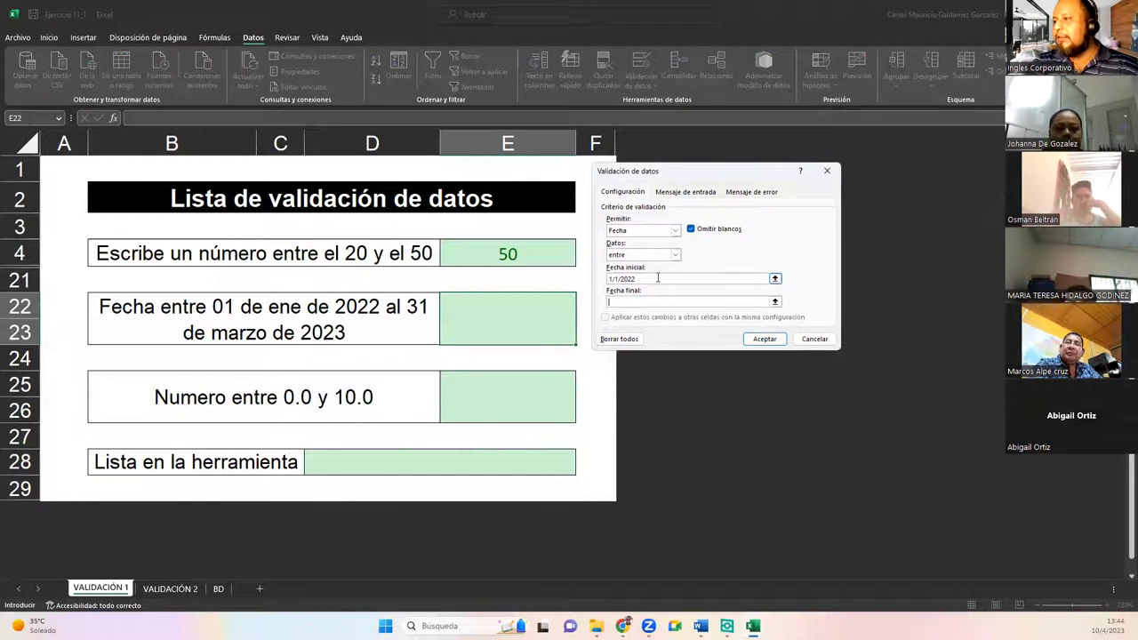
{"action": "key", "text": "Tab"}
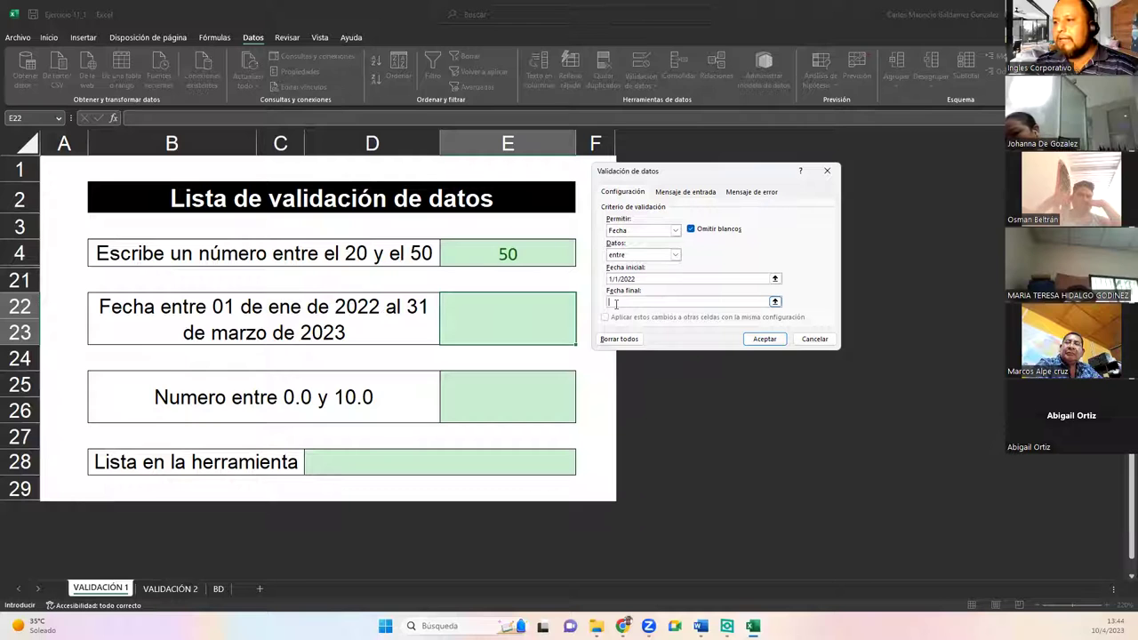
{"action": "type", "text": "31"}
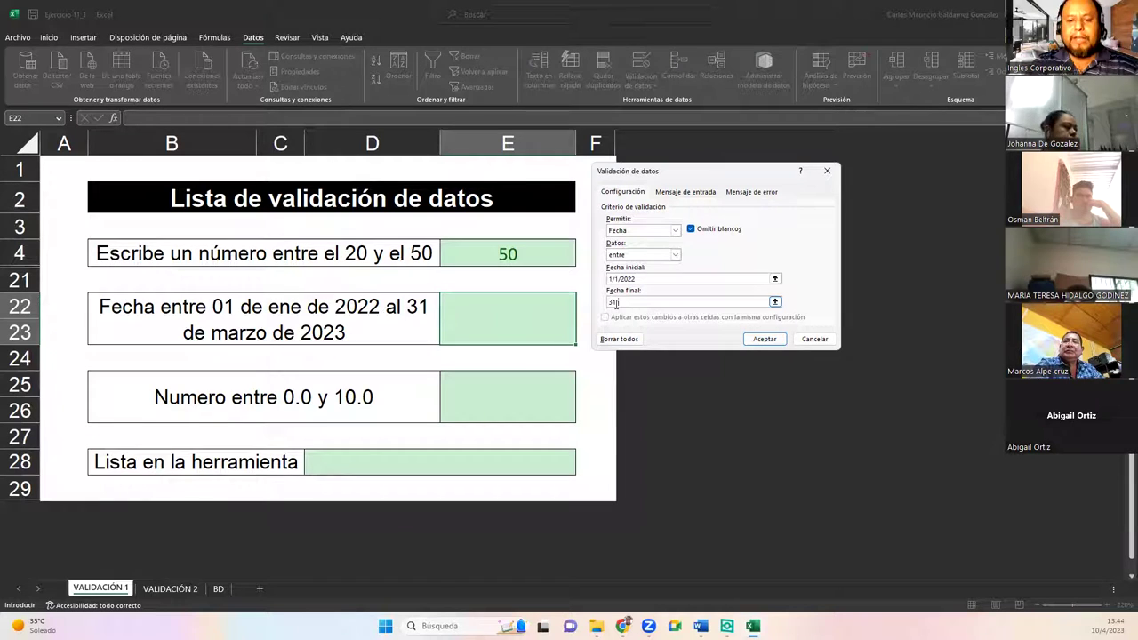
{"action": "type", "text": "/03/2023"}
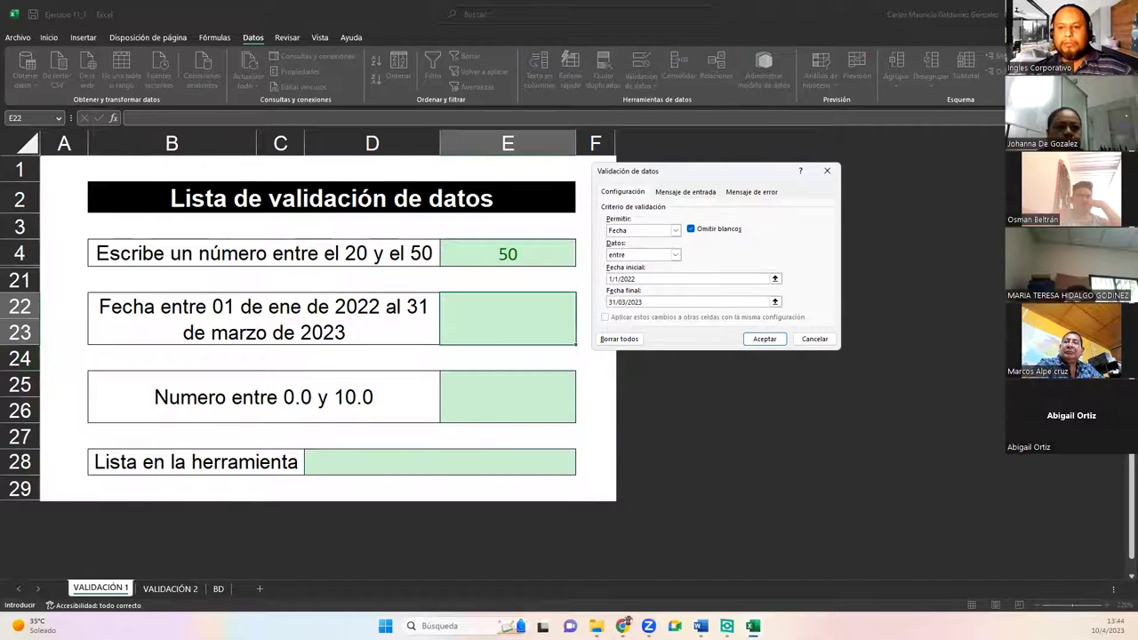
{"action": "key", "text": "alt+Tab"}
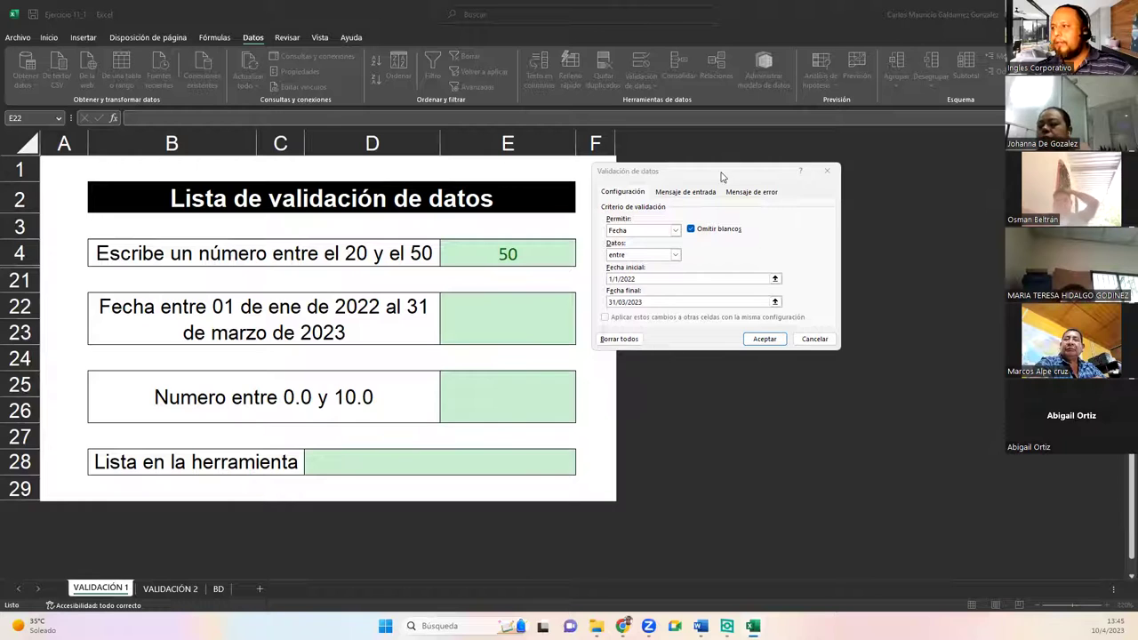
{"action": "left_click", "coordinate": [685, 176]}
Step: Check the Mensaje de entrada and Mensaje de error tabs, then accept E22's date rule
{"action": "left_click_drag", "start_coordinate": [684, 176], "coordinate": [482, 231]}
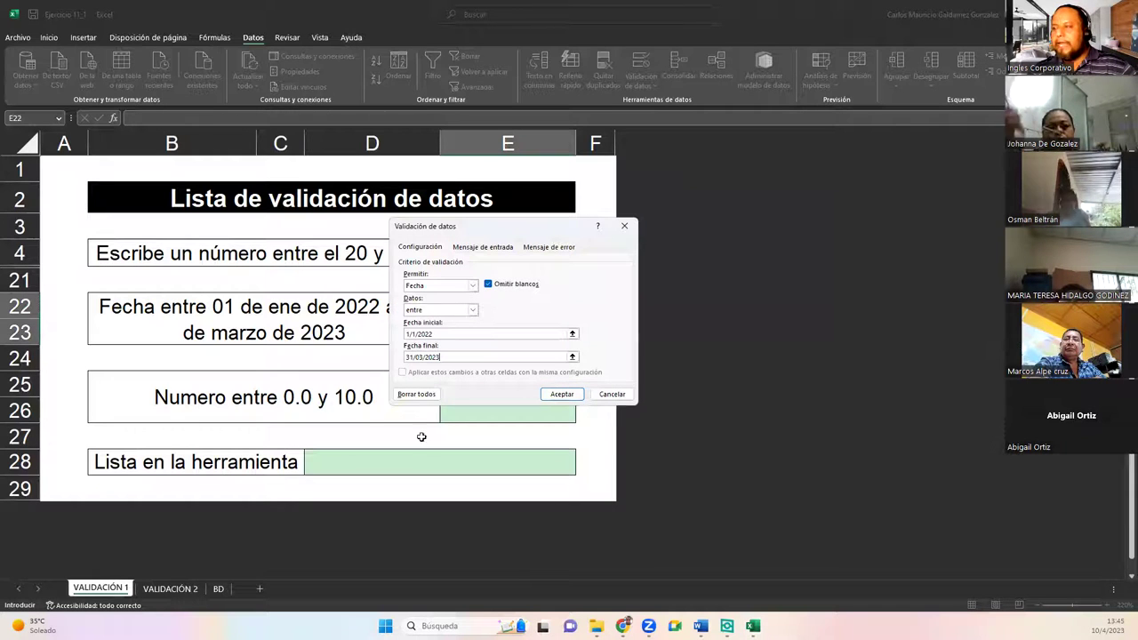
{"action": "left_click", "coordinate": [467, 250]}
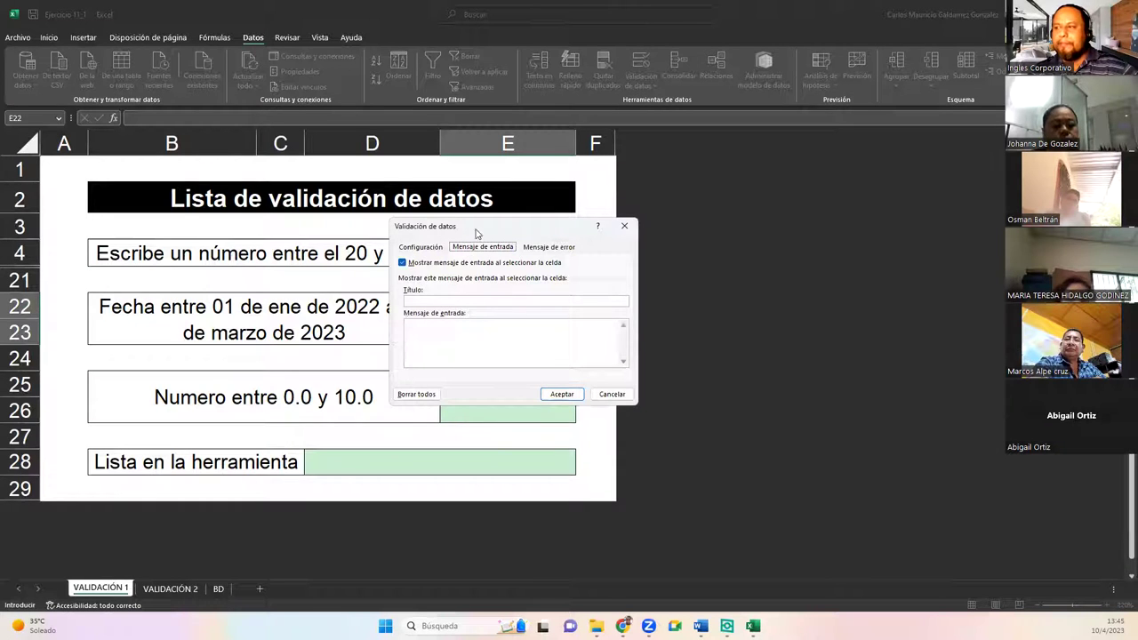
{"action": "left_click", "coordinate": [544, 251]}
{"action": "left_click", "coordinate": [424, 249]}
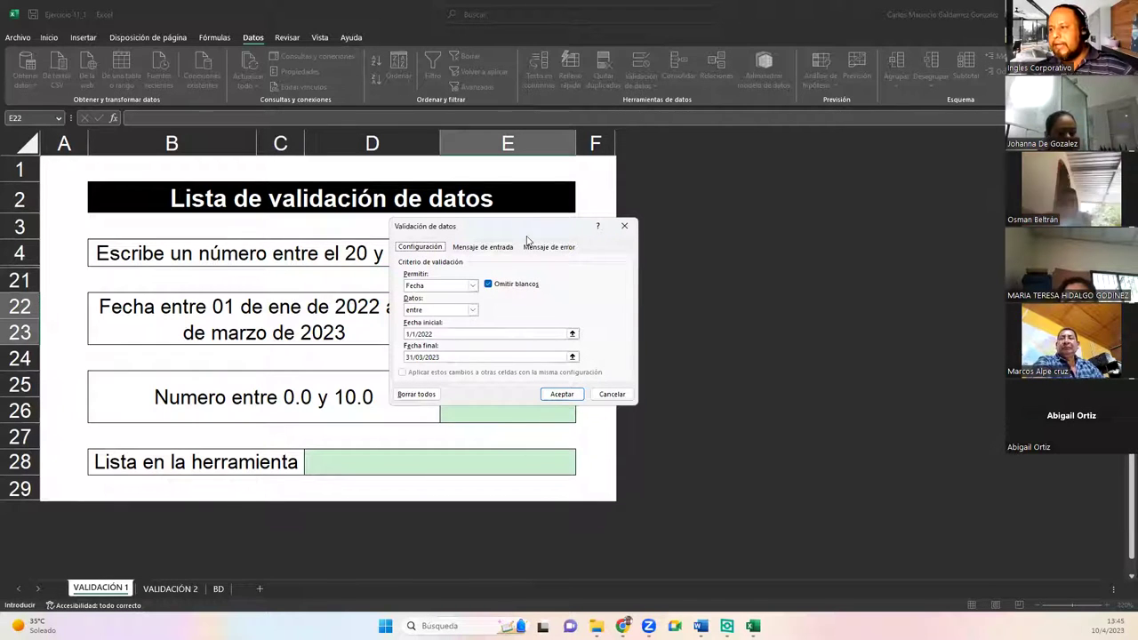
{"action": "left_click_drag", "start_coordinate": [515, 228], "coordinate": [802, 179]}
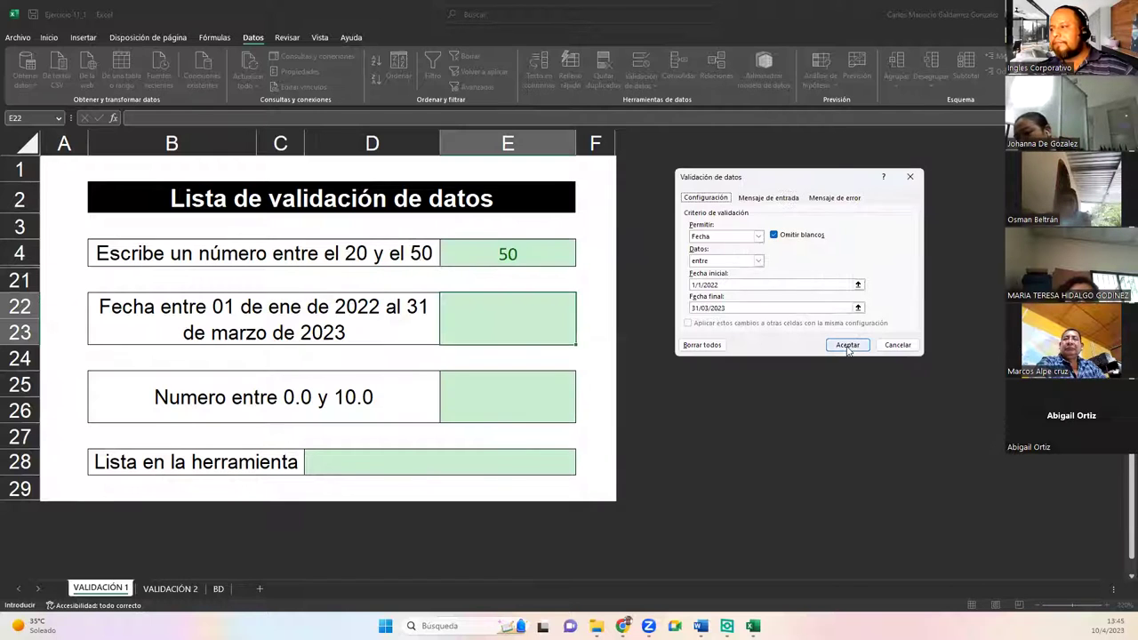
{"action": "left_click", "coordinate": [848, 347]}
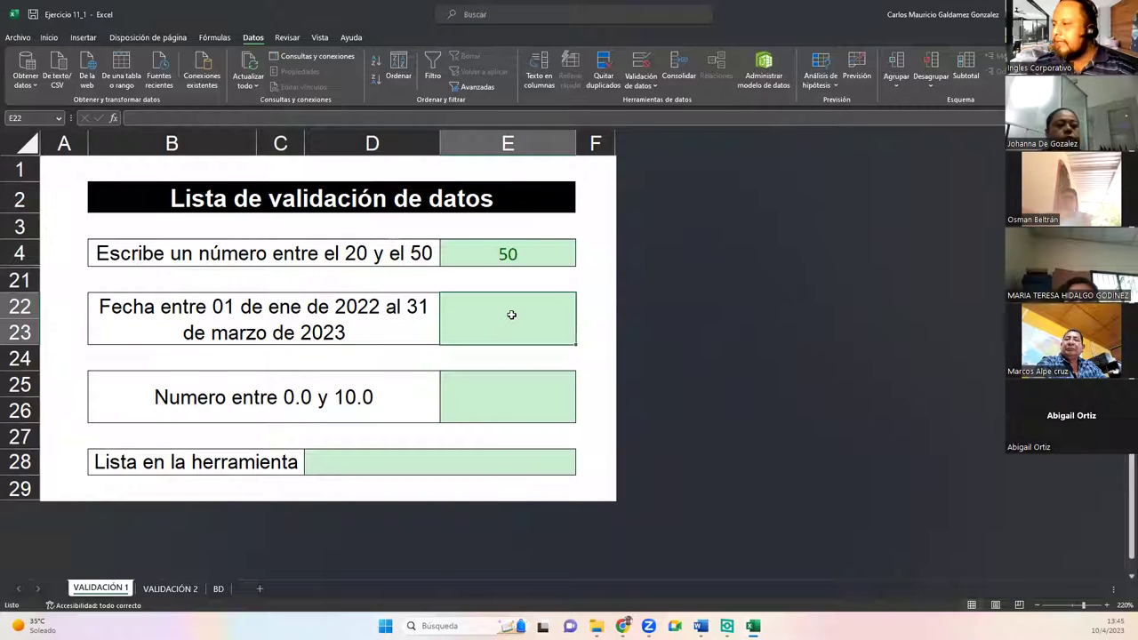
Step: Enter the out-of-range date 10/4/2023 in E22 and cancel the rejection
{"action": "type", "text": "10/"}
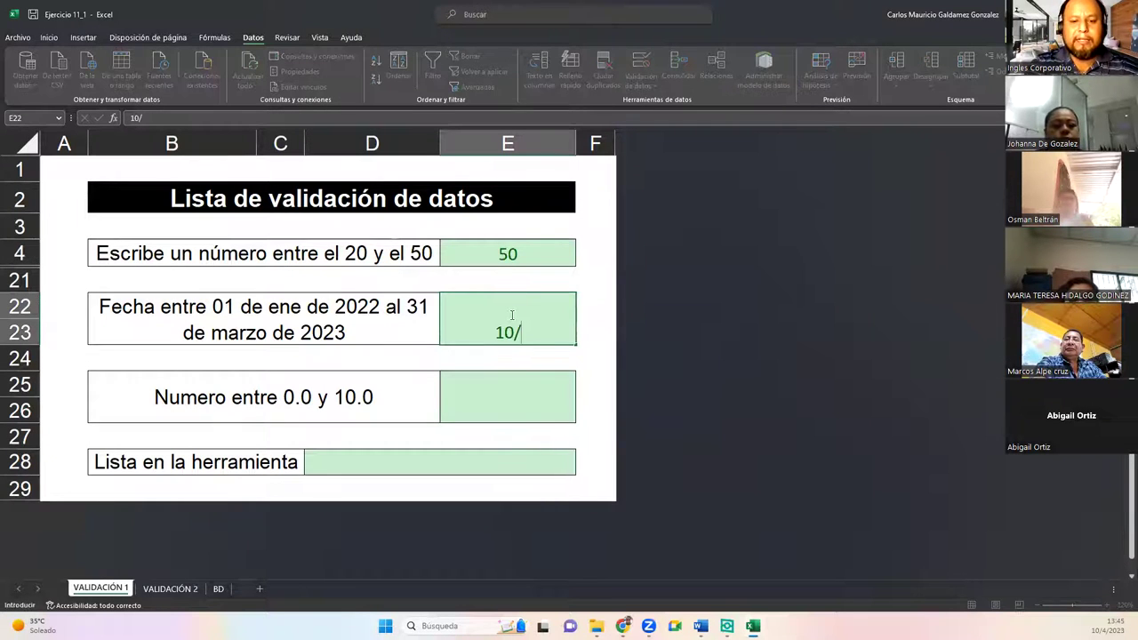
{"action": "type", "text": "4/2023"}
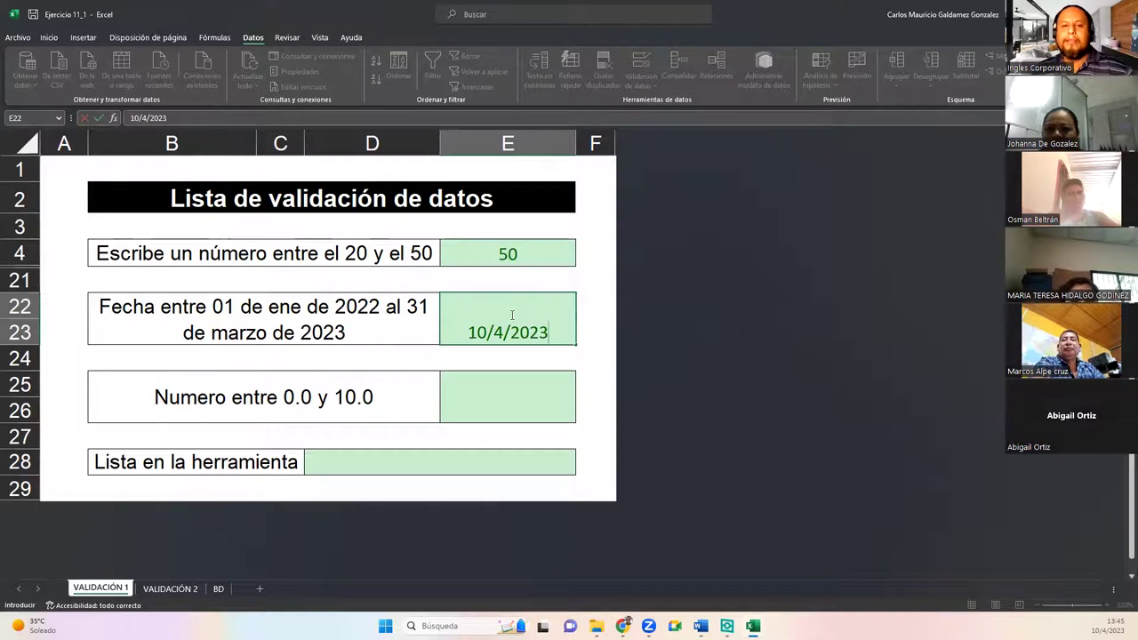
{"action": "key", "text": "Return"}
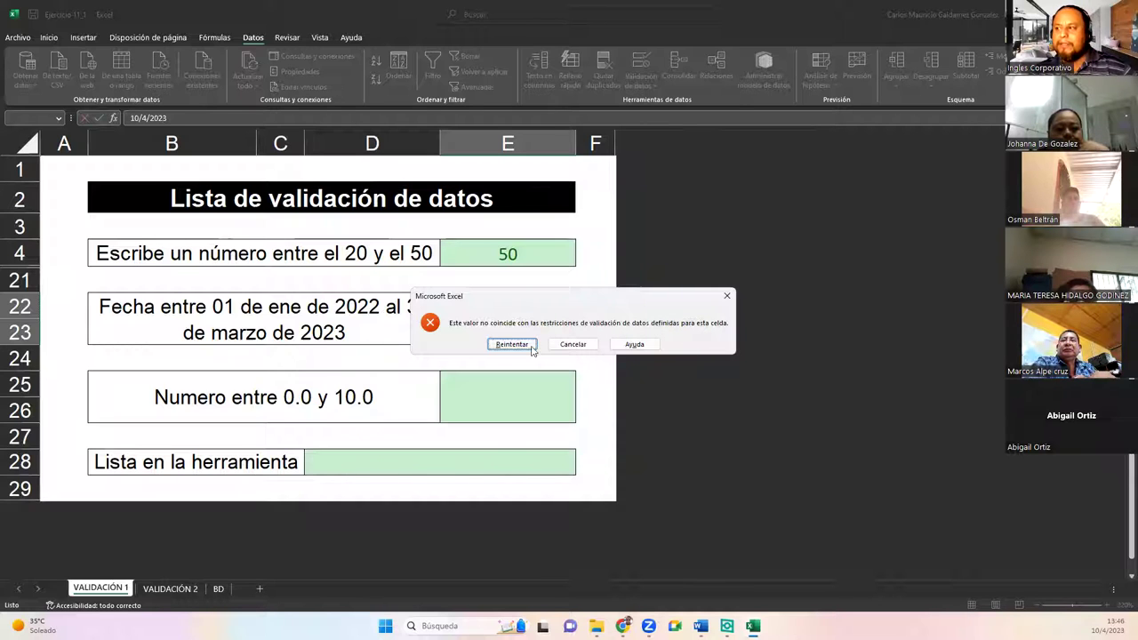
{"action": "left_click", "coordinate": [573, 344]}
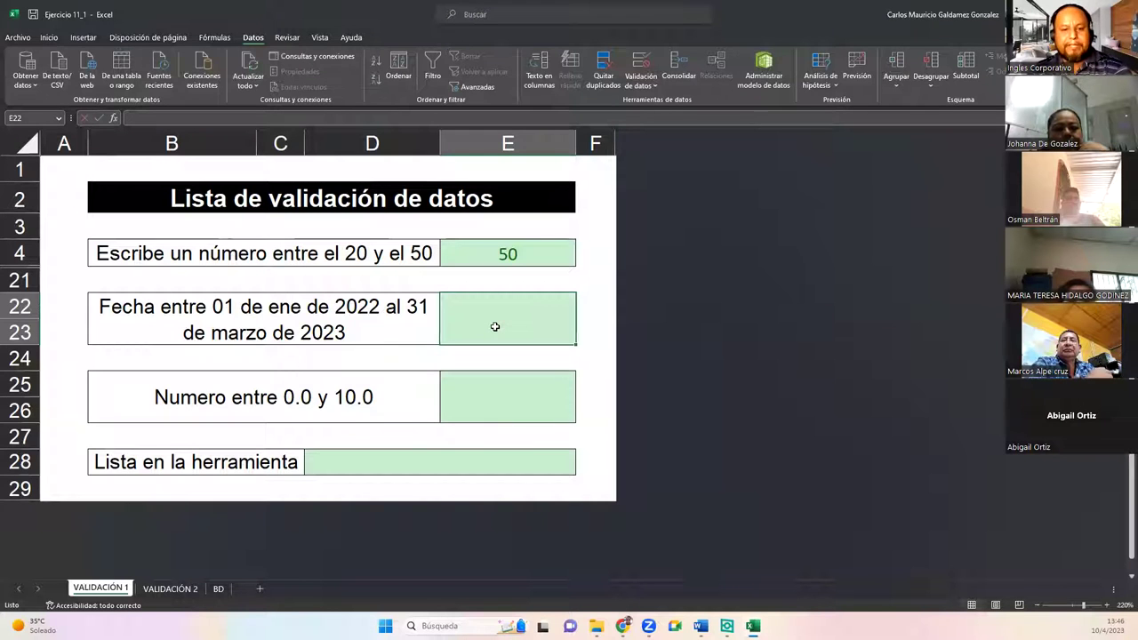
Step: Enter the valid date 13/12/2022 in E22, then select E25
{"action": "type", "text": "13/"}
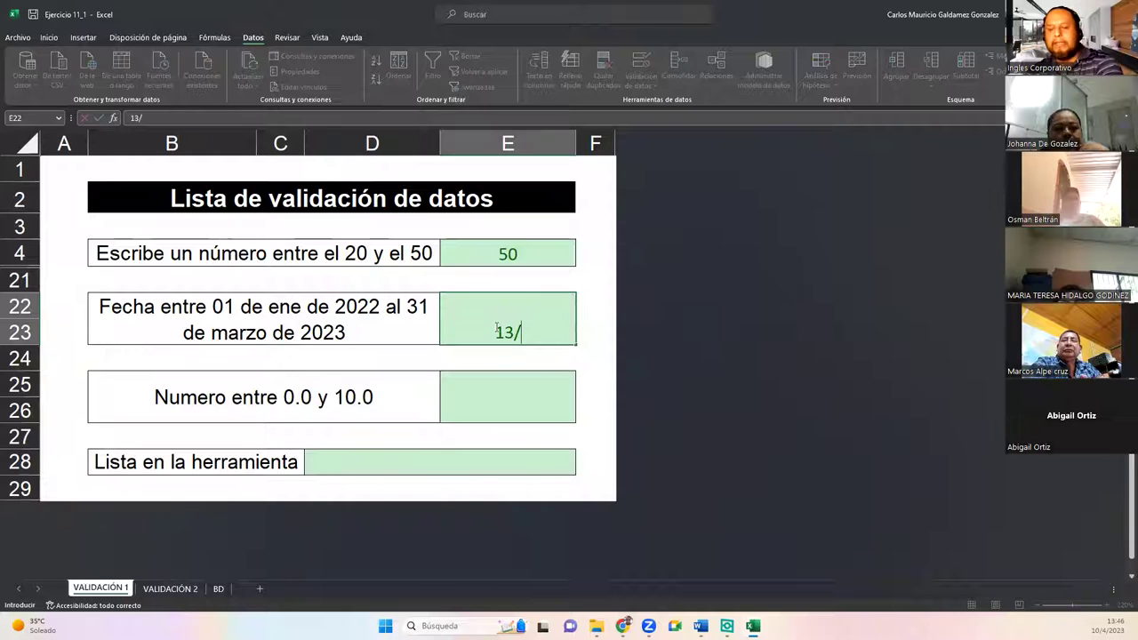
{"action": "type", "text": "12"}
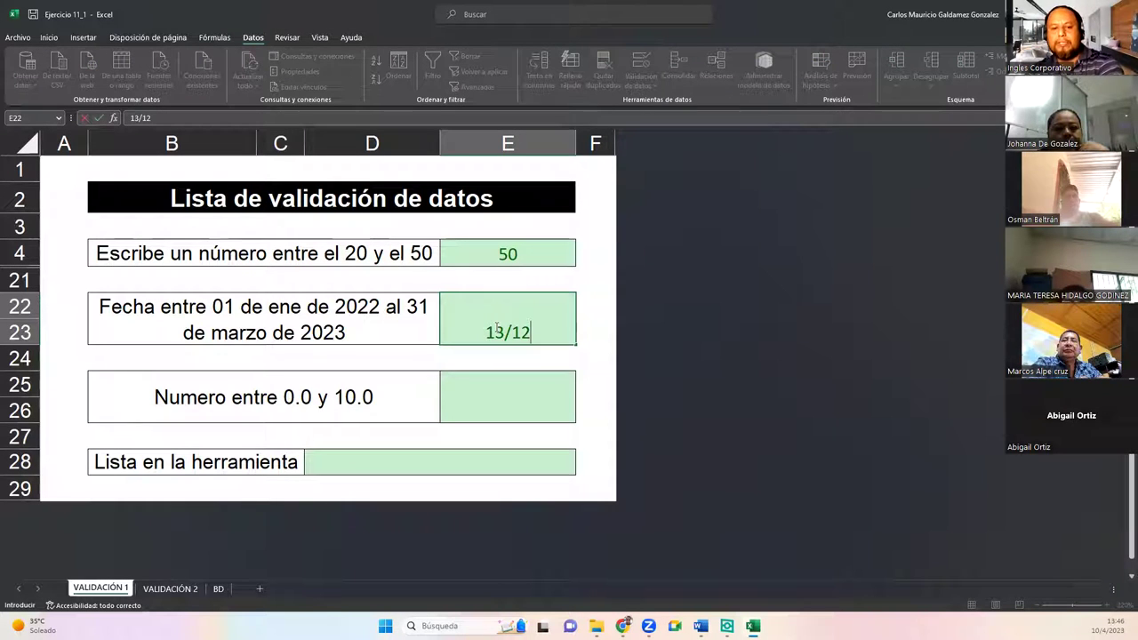
{"action": "type", "text": "/202"}
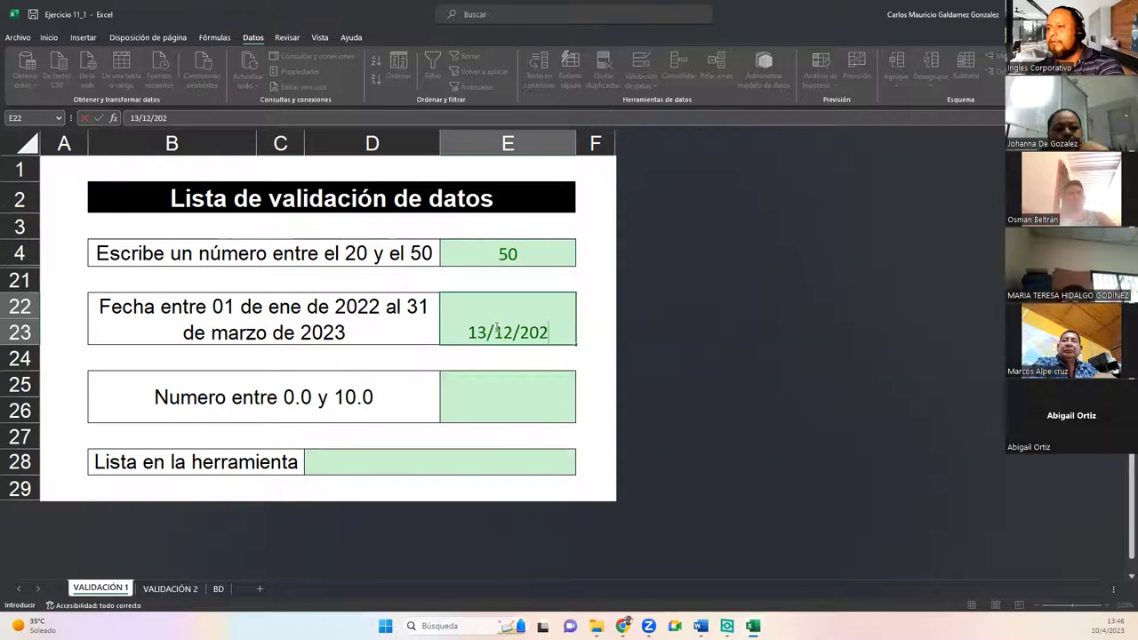
{"action": "type", "text": "2"}
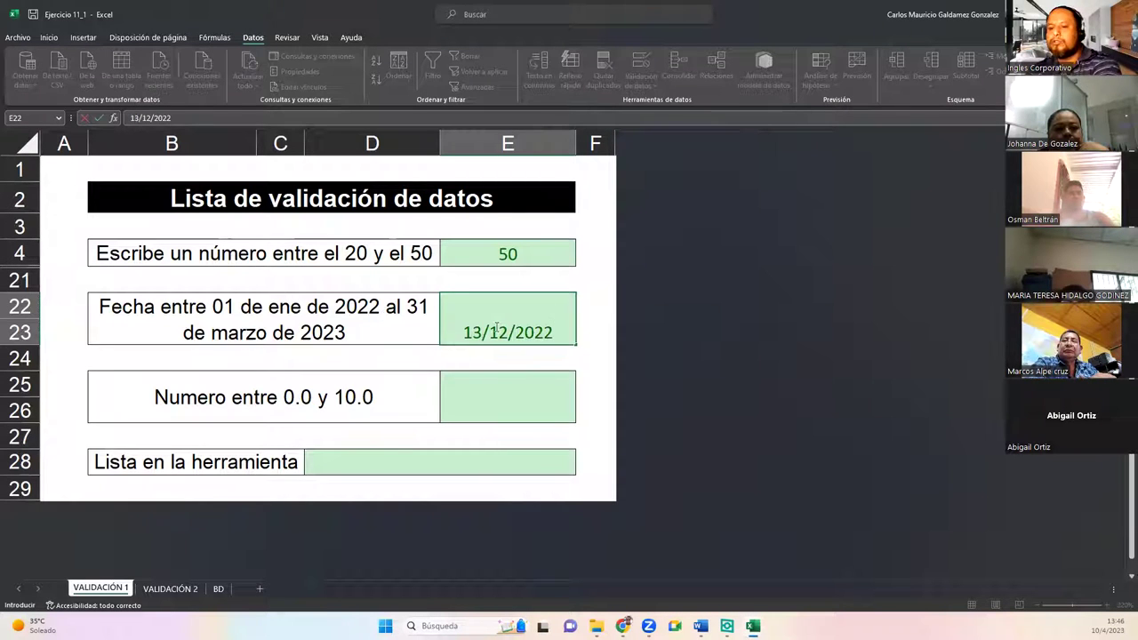
{"action": "key", "text": "Return"}
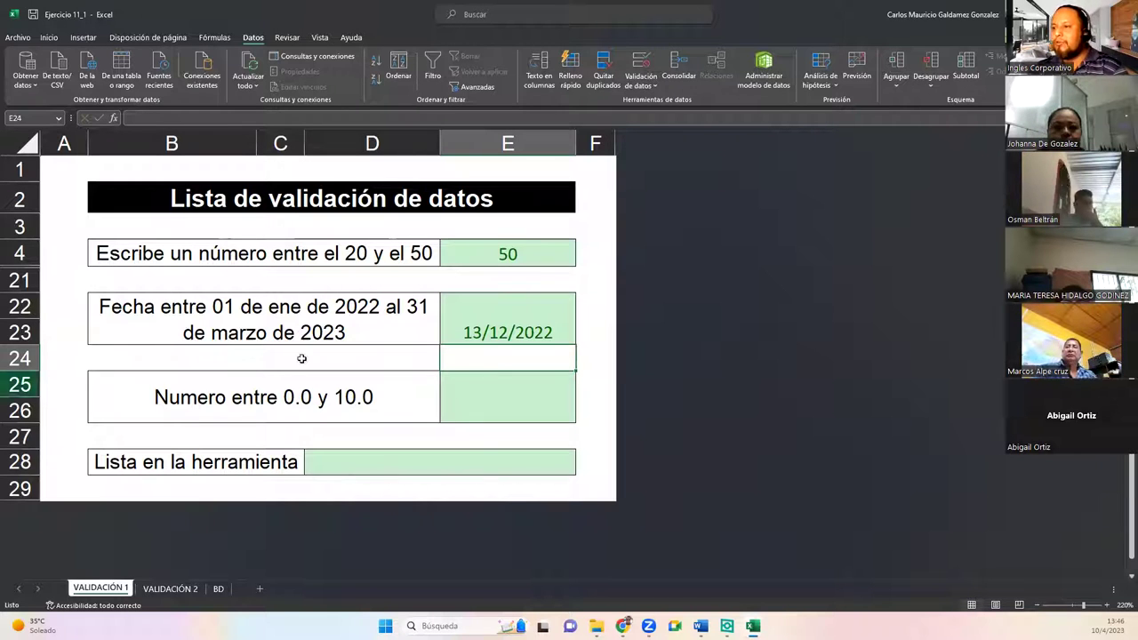
{"action": "left_click", "coordinate": [515, 403]}
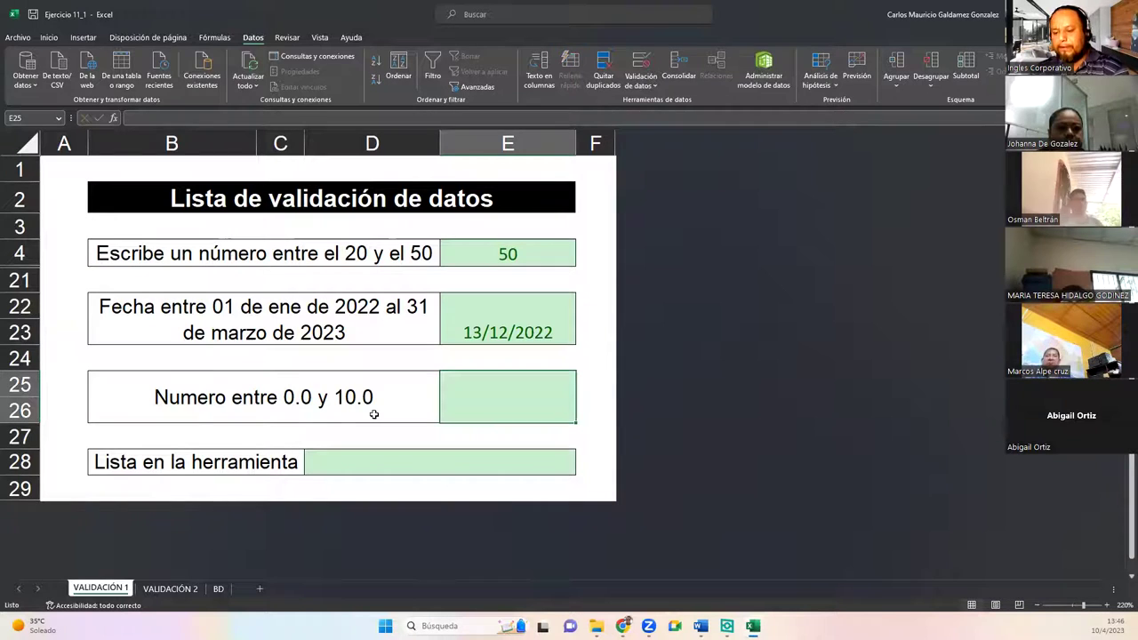
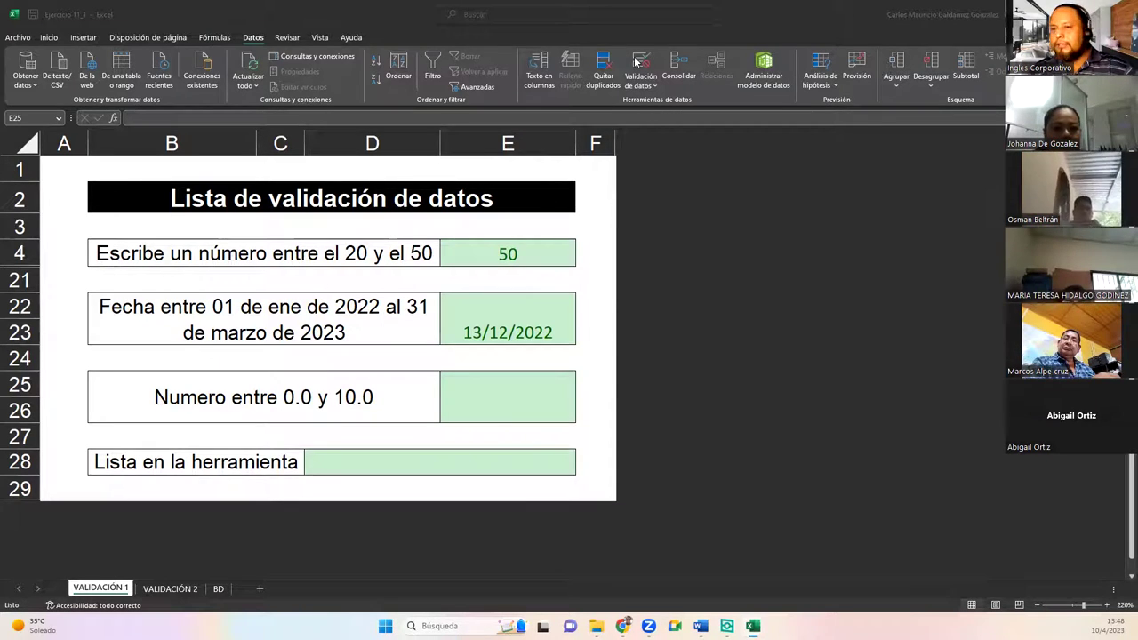
Step: Give E25 a decimal validation rule allowing values from 0.00 to 10.00
{"action": "left_click", "coordinate": [467, 388]}
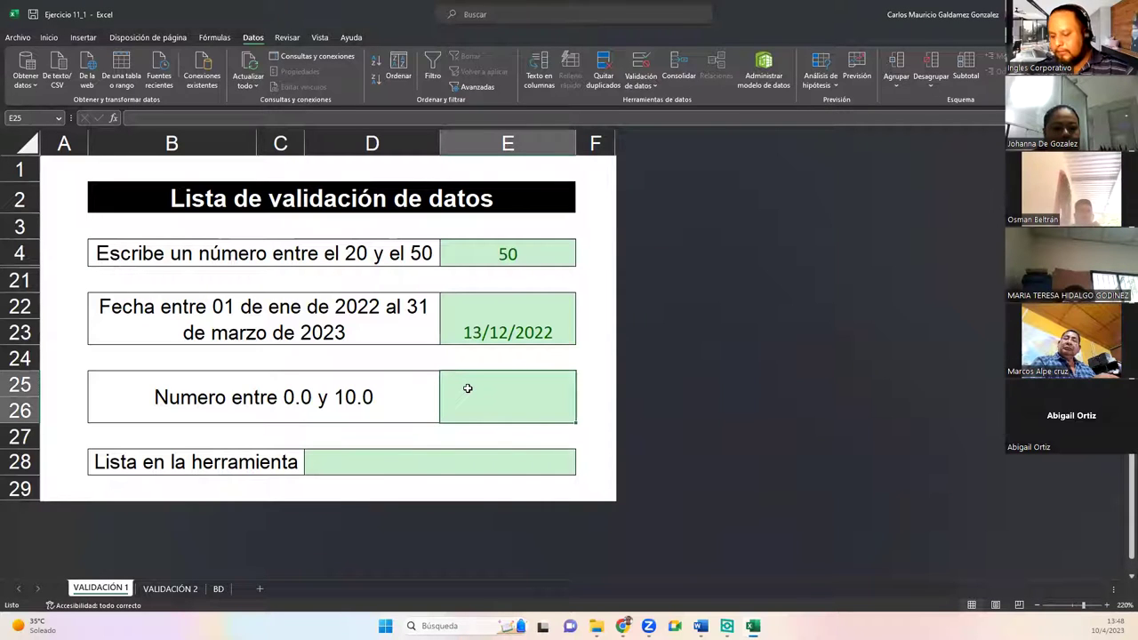
{"action": "left_click", "coordinate": [639, 61]}
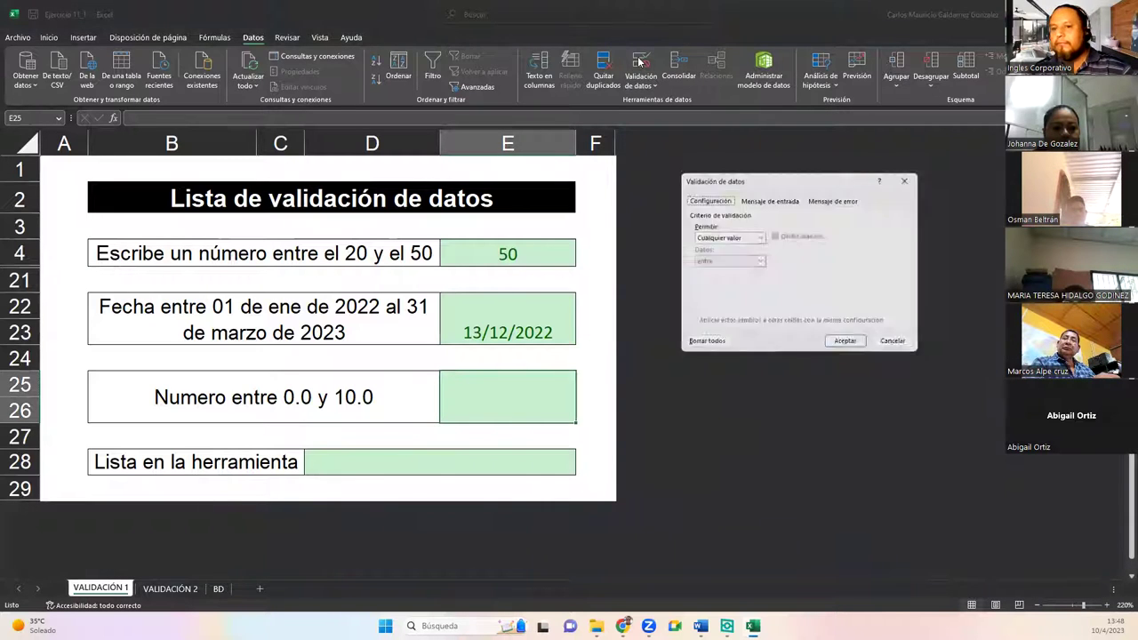
{"action": "left_click", "coordinate": [757, 237]}
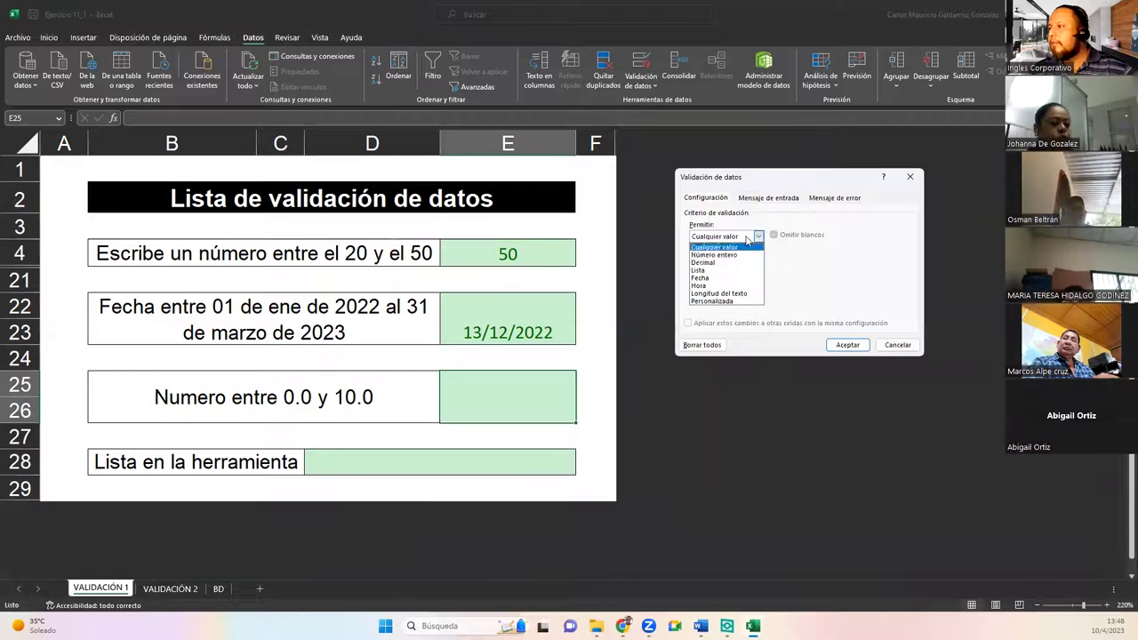
{"action": "left_click", "coordinate": [730, 264]}
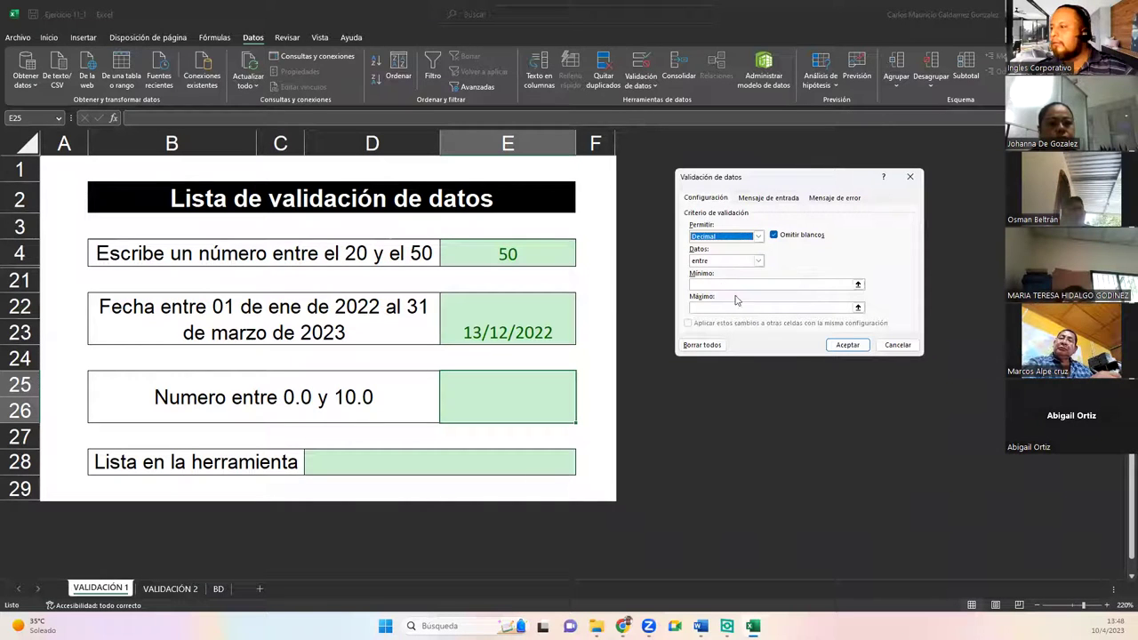
{"action": "left_click", "coordinate": [723, 285]}
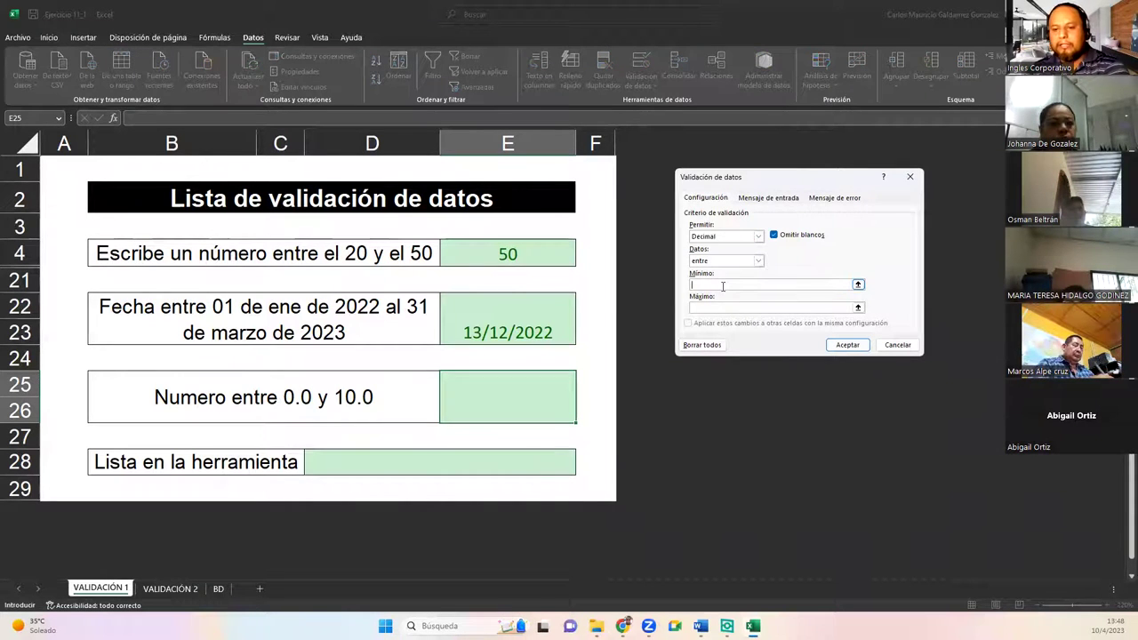
{"action": "left_click", "coordinate": [722, 307]}
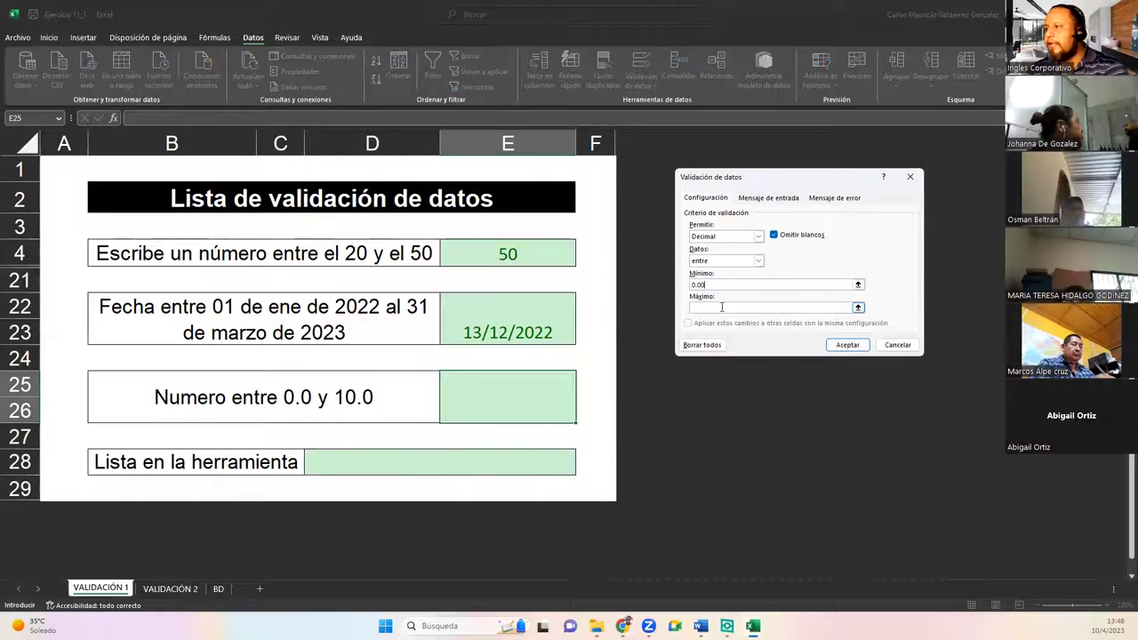
{"action": "type", "text": "10"}
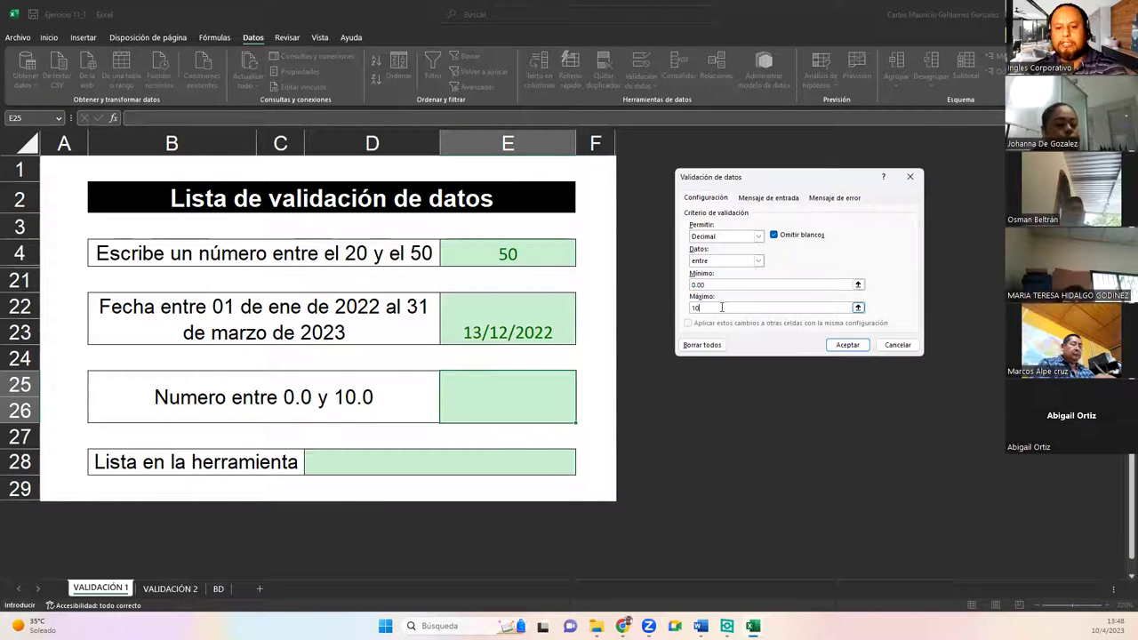
{"action": "type", "text": ".00"}
{"action": "left_click", "coordinate": [846, 350]}
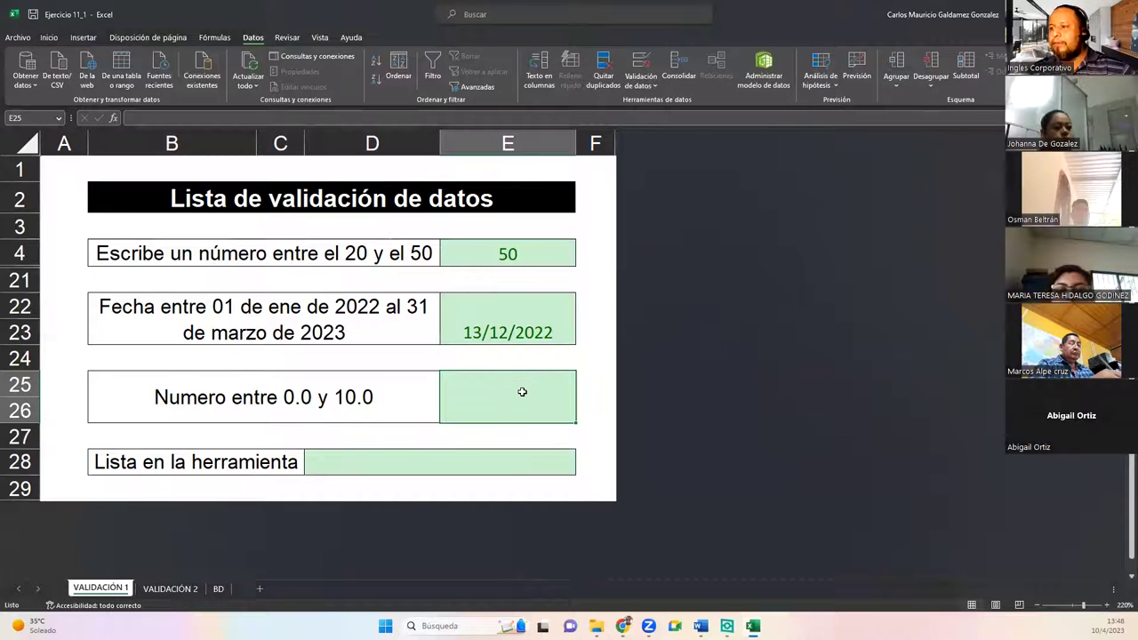
Step: Test E25's rule with -6 and 10.01, retrying after each rejection
{"action": "type", "text": "-6"}
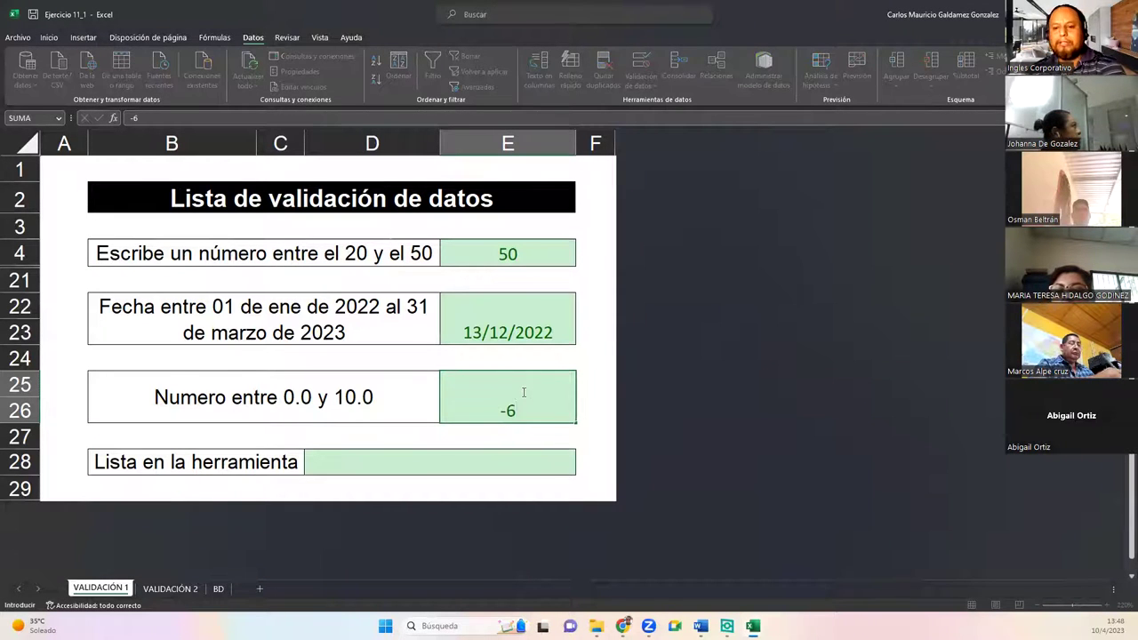
{"action": "key", "text": "Return"}
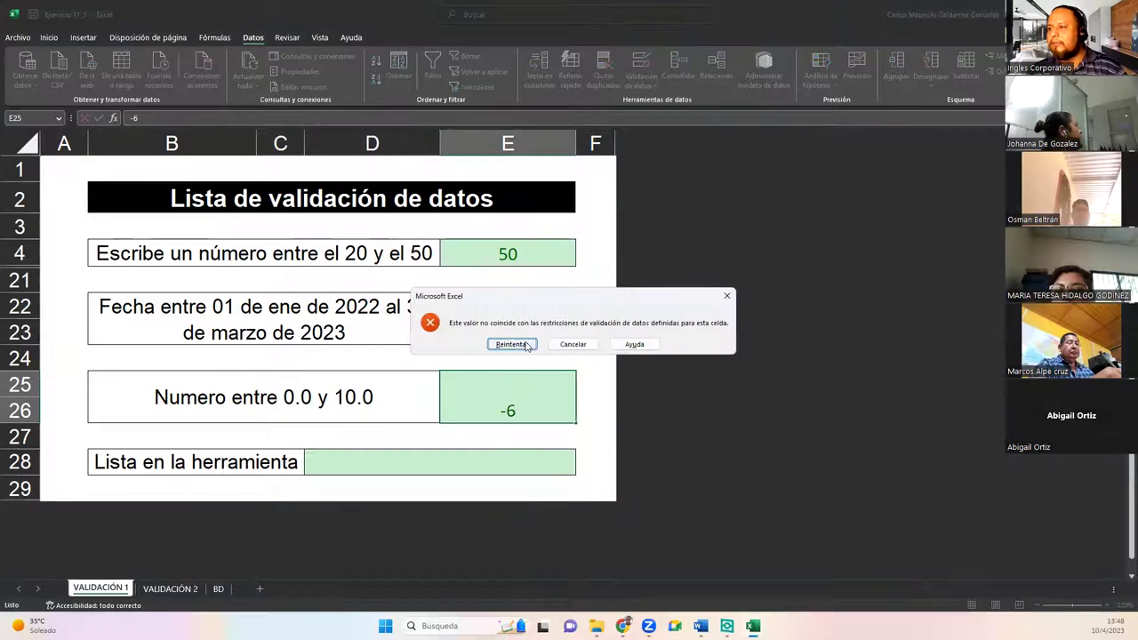
{"action": "left_click", "coordinate": [524, 345]}
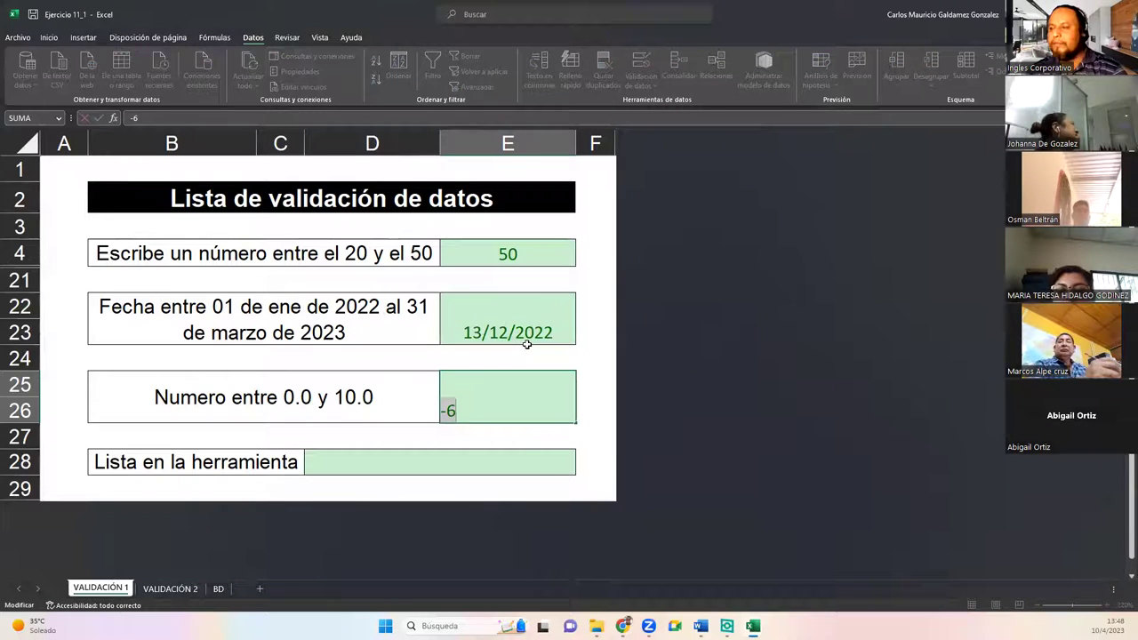
{"action": "type", "text": "10.01"}
{"action": "key", "text": "Return"}
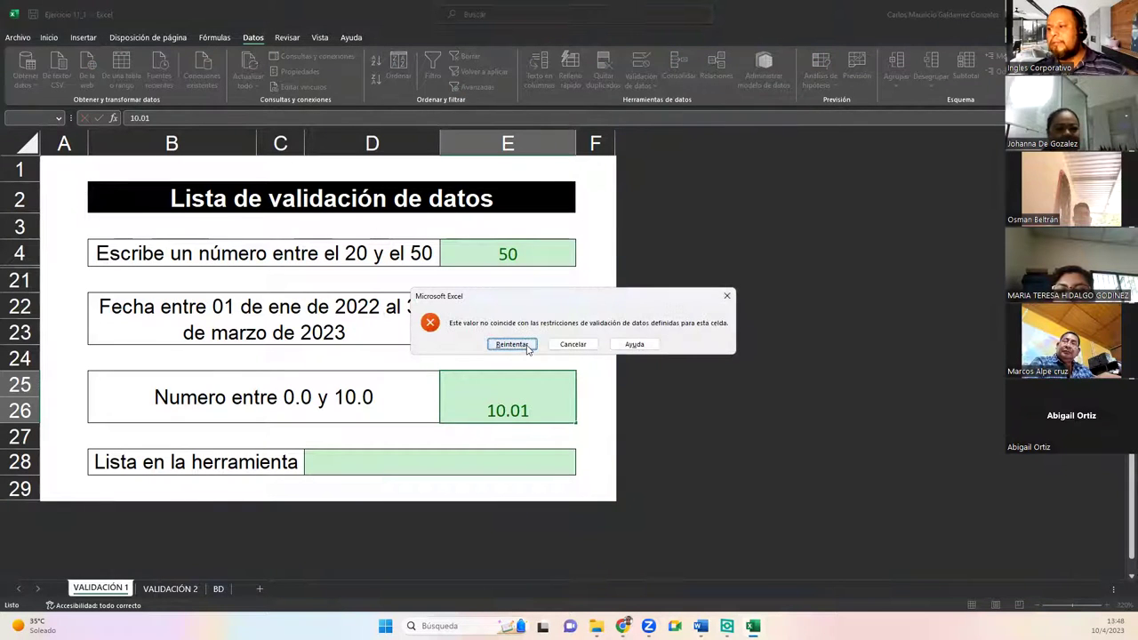
{"action": "left_click", "coordinate": [512, 344]}
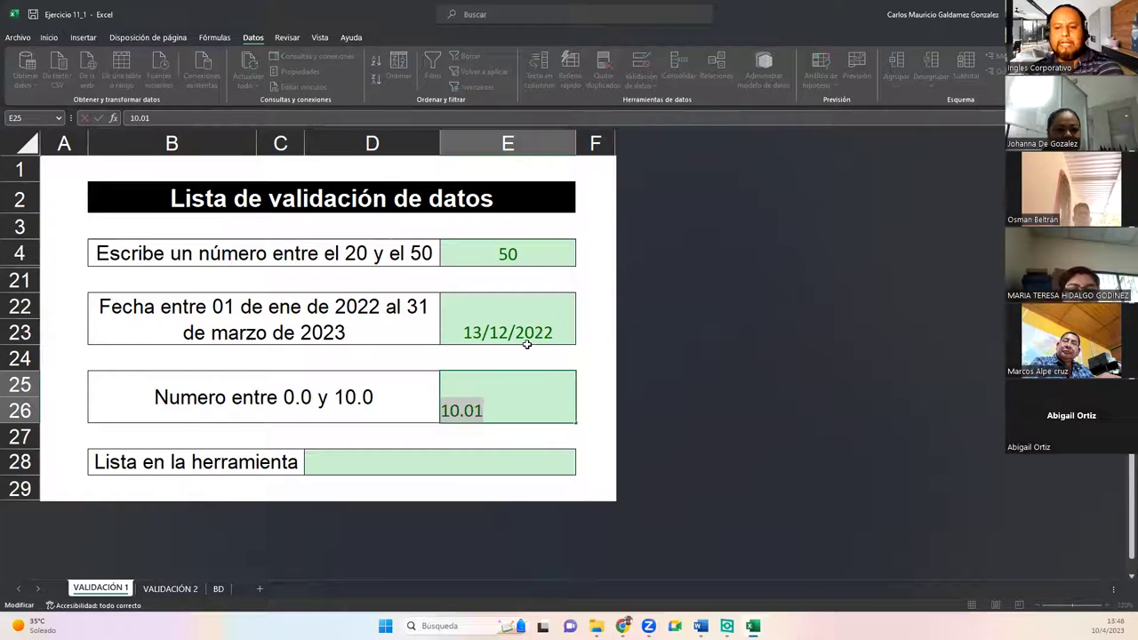
Step: Enter the valid values 0 and then 10 in E25, which shows 10.00
{"action": "type", "text": "0"}
{"action": "key", "text": "Return"}
{"action": "left_click", "coordinate": [522, 394]}
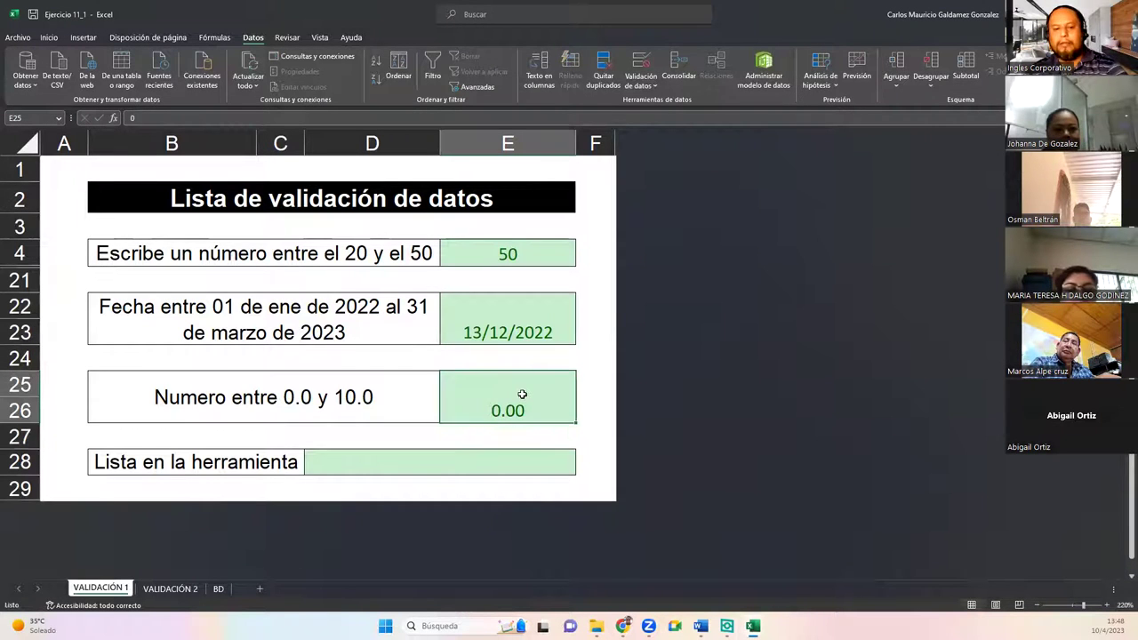
{"action": "type", "text": "10"}
{"action": "key", "text": "Return"}
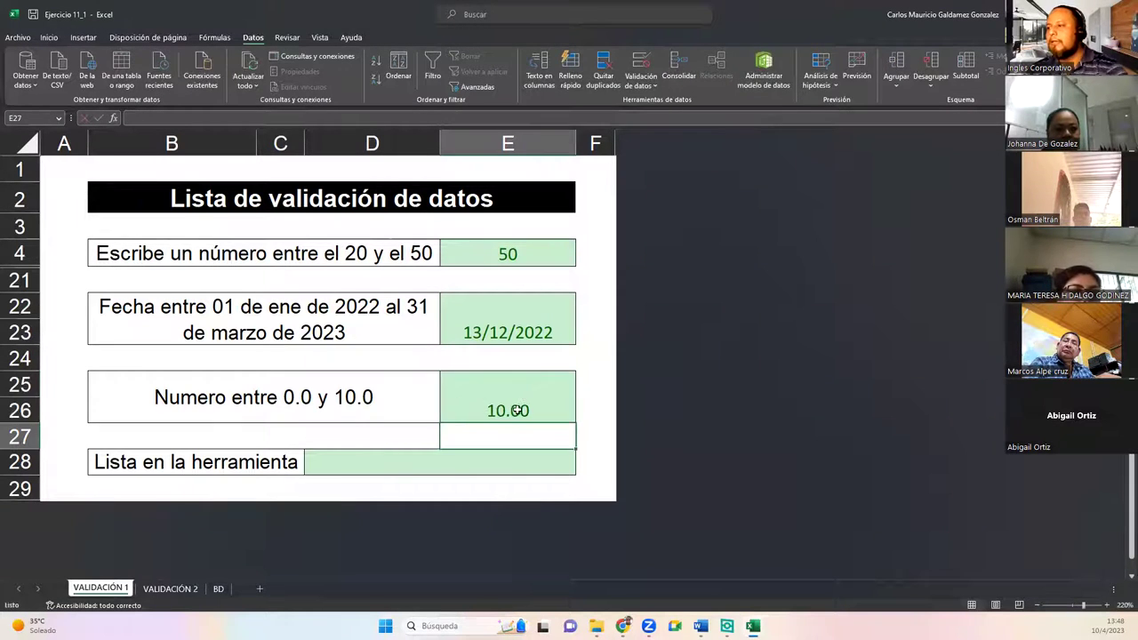
{"action": "left_click", "coordinate": [503, 397]}
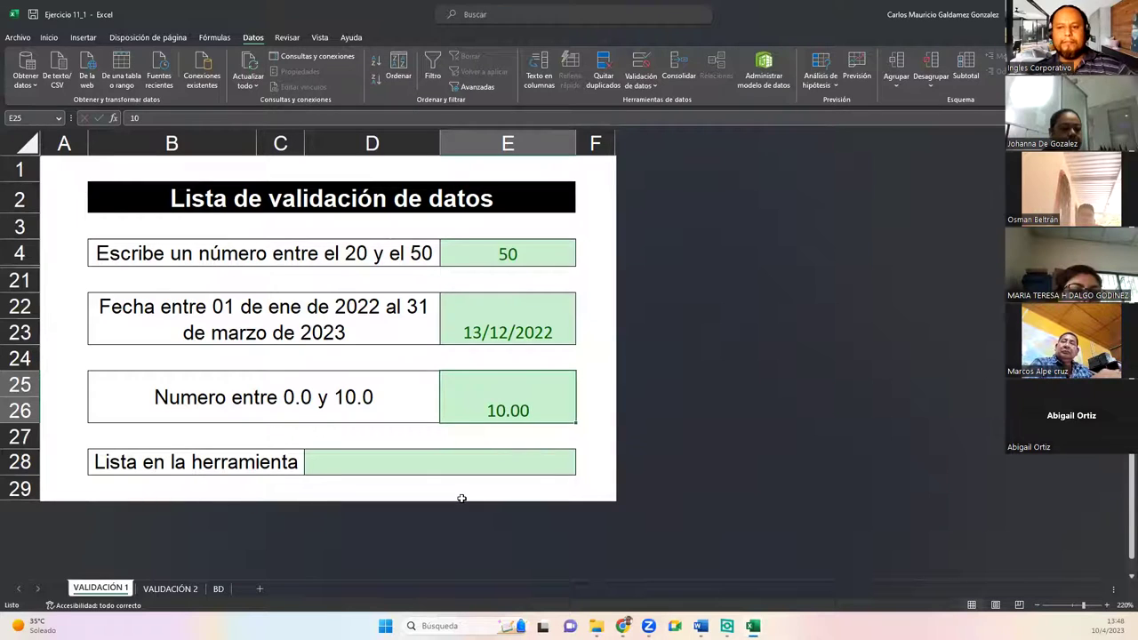
{"action": "left_click", "coordinate": [365, 456]}
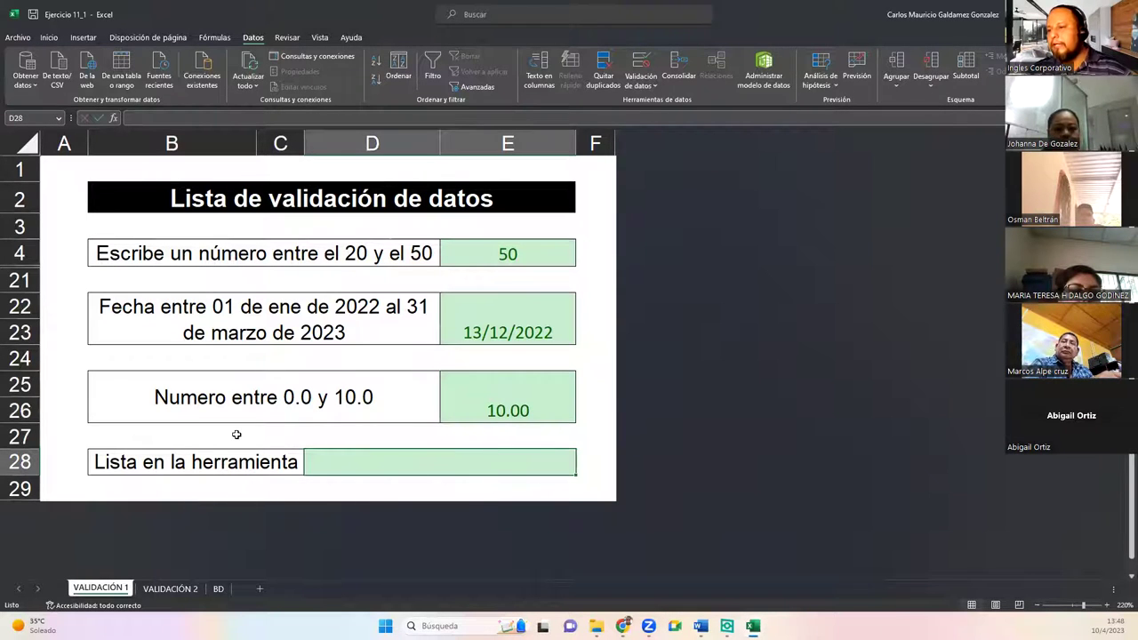
Step: Give D28 a list validation: Martillo;Destornillador;Serrucho;Cinta Metrica;Plomada;Cordel;Tenaza
{"action": "left_click", "coordinate": [639, 62]}
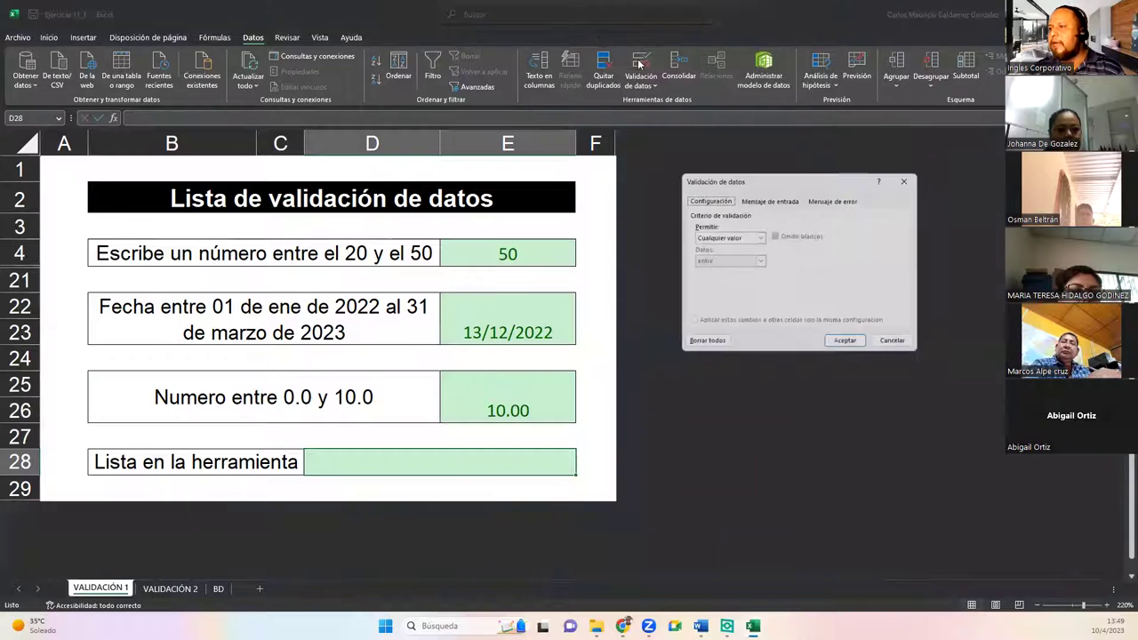
{"action": "left_click", "coordinate": [724, 236]}
{"action": "left_click", "coordinate": [701, 270]}
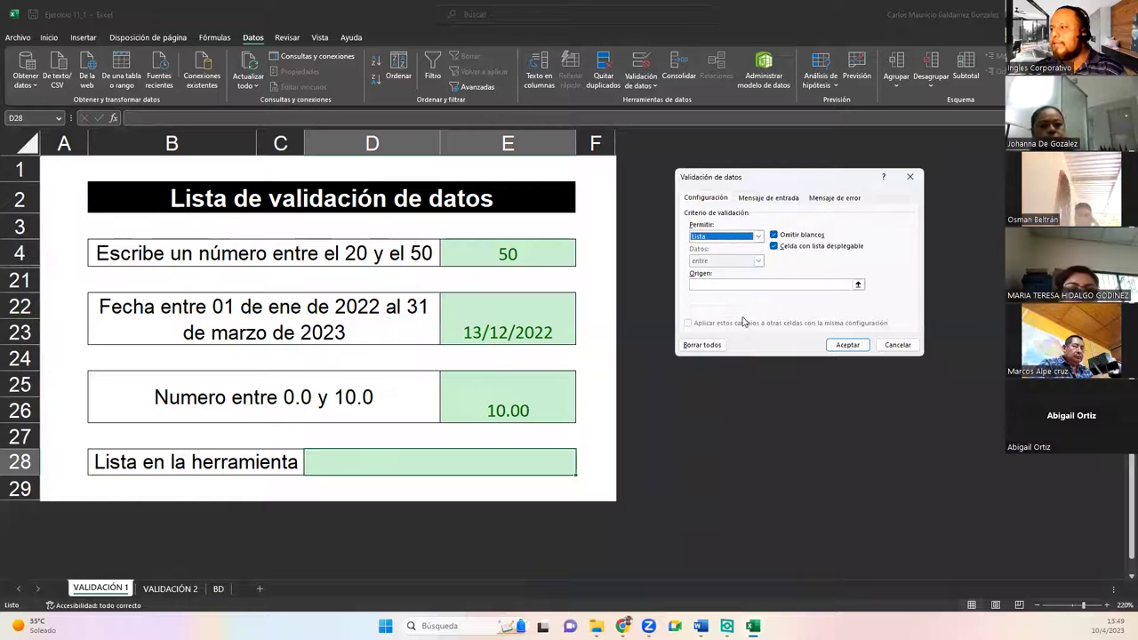
{"action": "left_click_drag", "start_coordinate": [745, 178], "coordinate": [553, 131]}
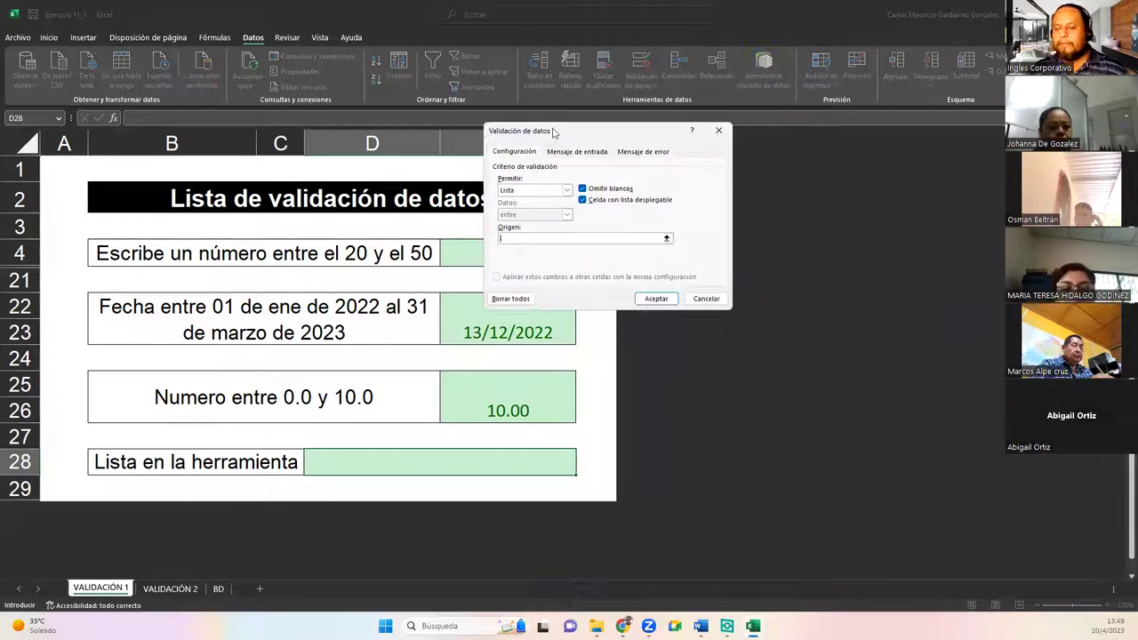
{"action": "type", "text": "Martill"}
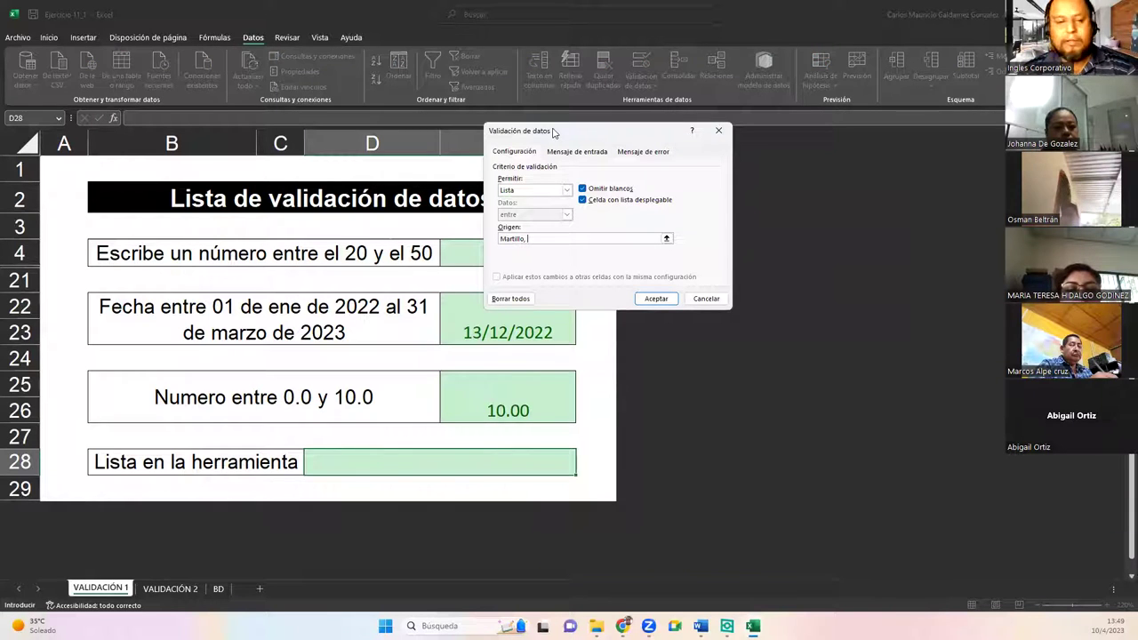
{"action": "type", "text": "o;Dest"}
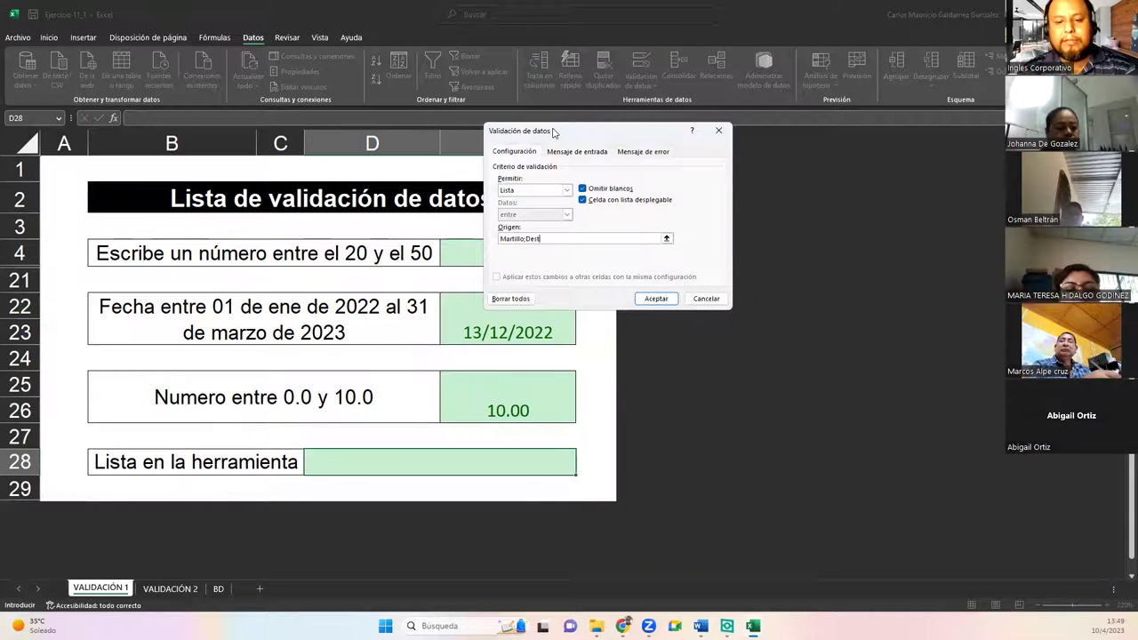
{"action": "type", "text": "ornillador;"}
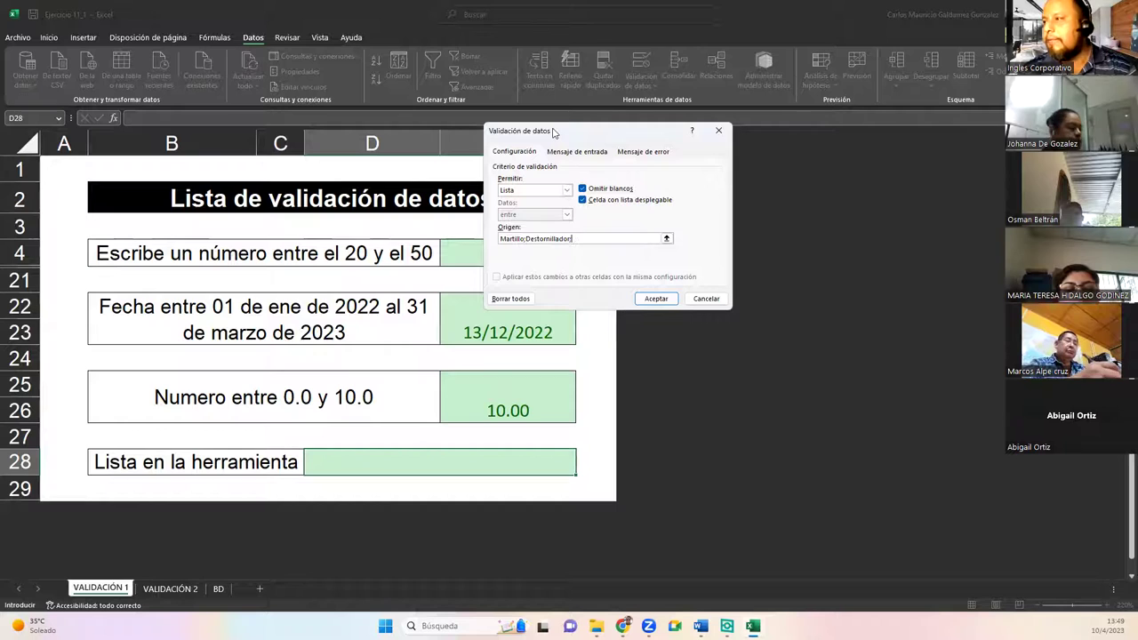
{"action": "type", "text": "S"}
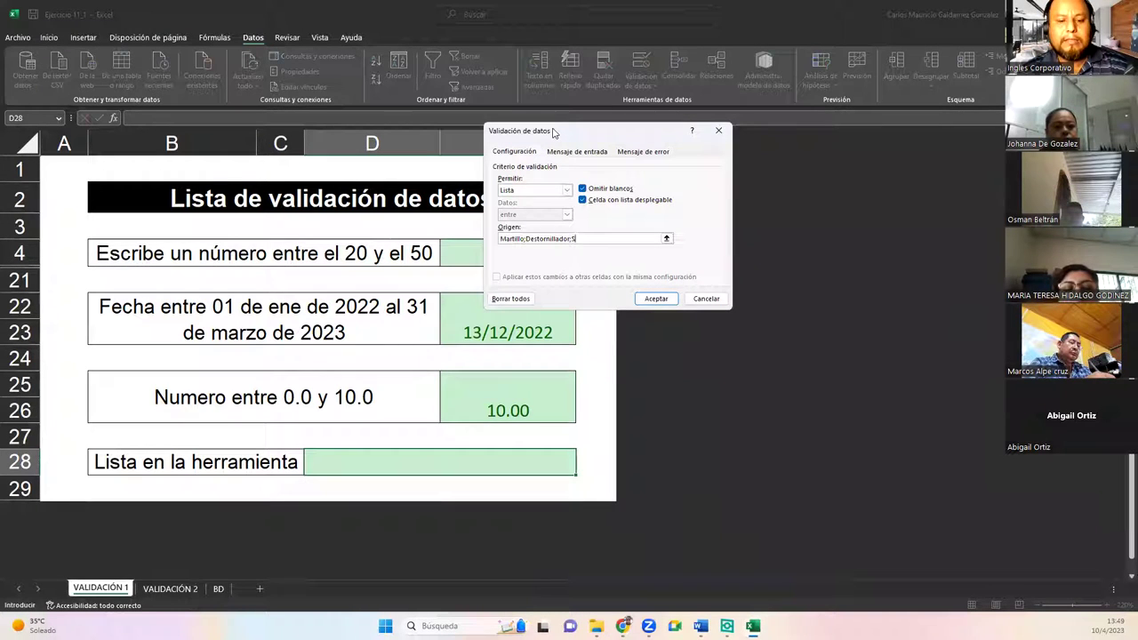
{"action": "type", "text": "errucho"}
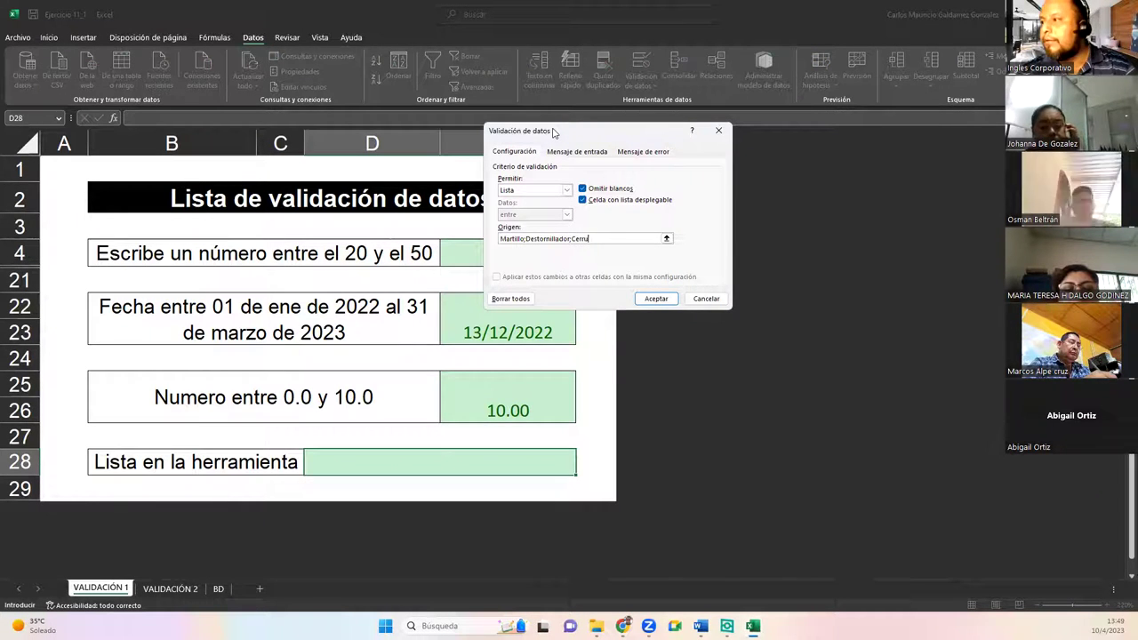
{"action": "key", "text": "BackSpace"}
{"action": "key", "text": "BackSpace"}
{"action": "key", "text": "BackSpace"}
{"action": "key", "text": "BackSpace"}
{"action": "key", "text": "BackSpace"}
{"action": "key", "text": "BackSpace"}
{"action": "key", "text": "BackSpace"}
{"action": "key", "text": "BackSpace"}
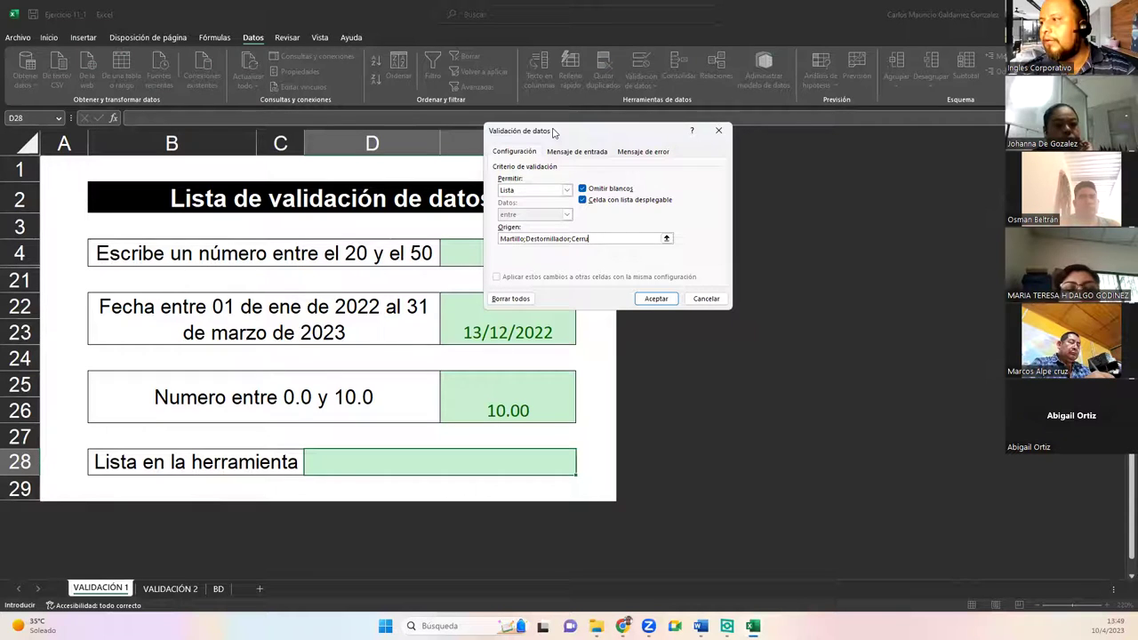
{"action": "type", "text": "Serrucho;"}
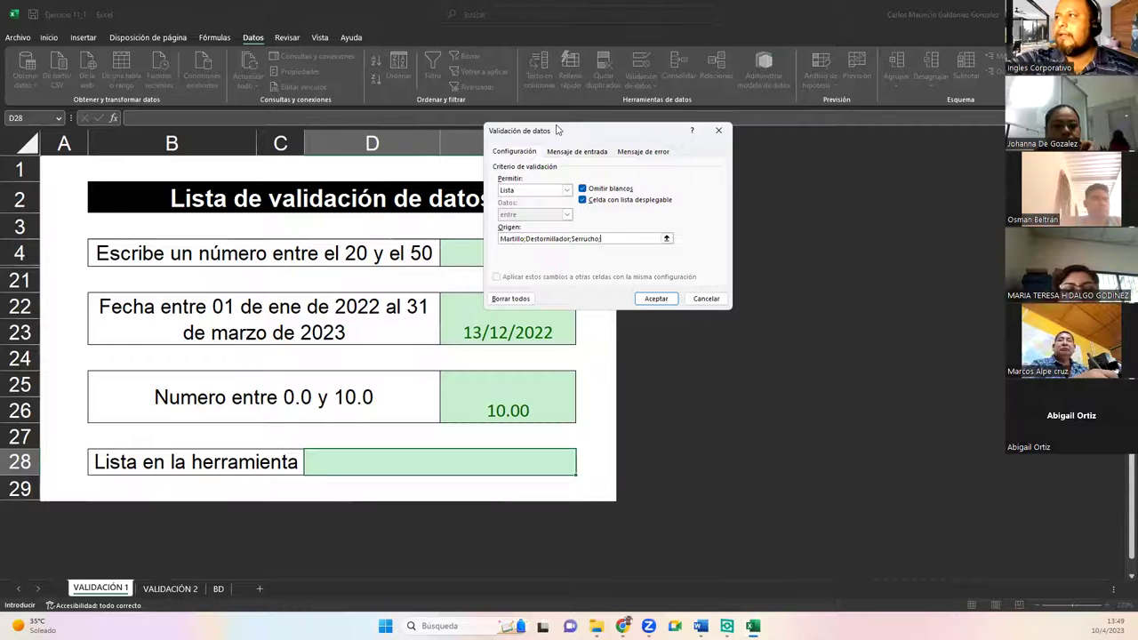
{"action": "key", "text": "BackSpace"}
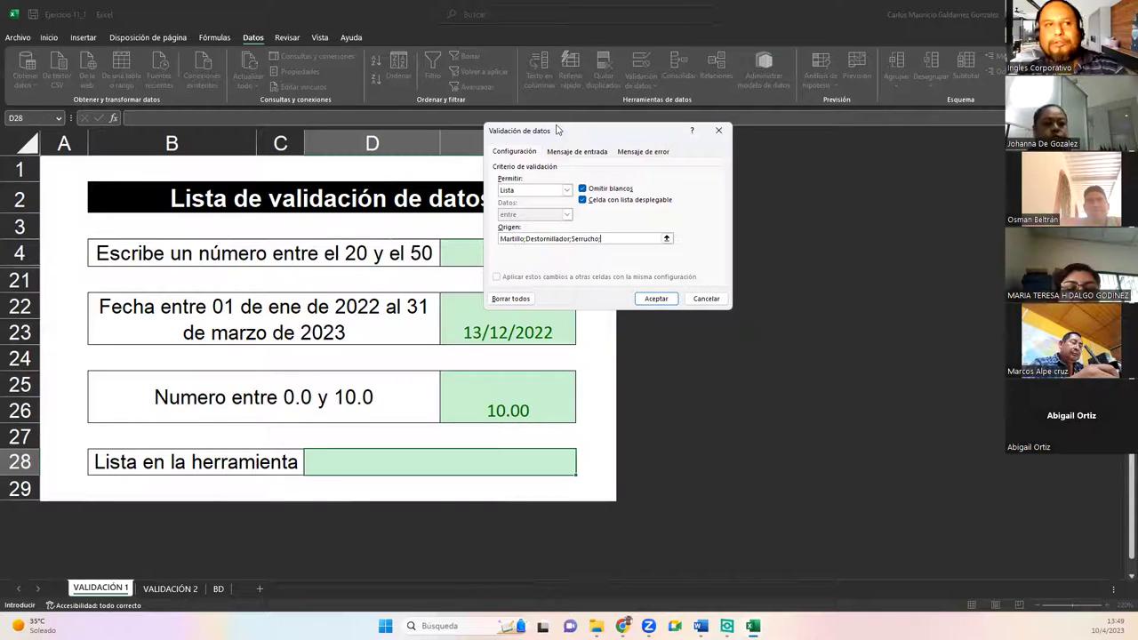
{"action": "type", "text": "Cinta Metrica"}
{"action": "key", "text": "BackSpace"}
{"action": "type", "text": ";Sin"}
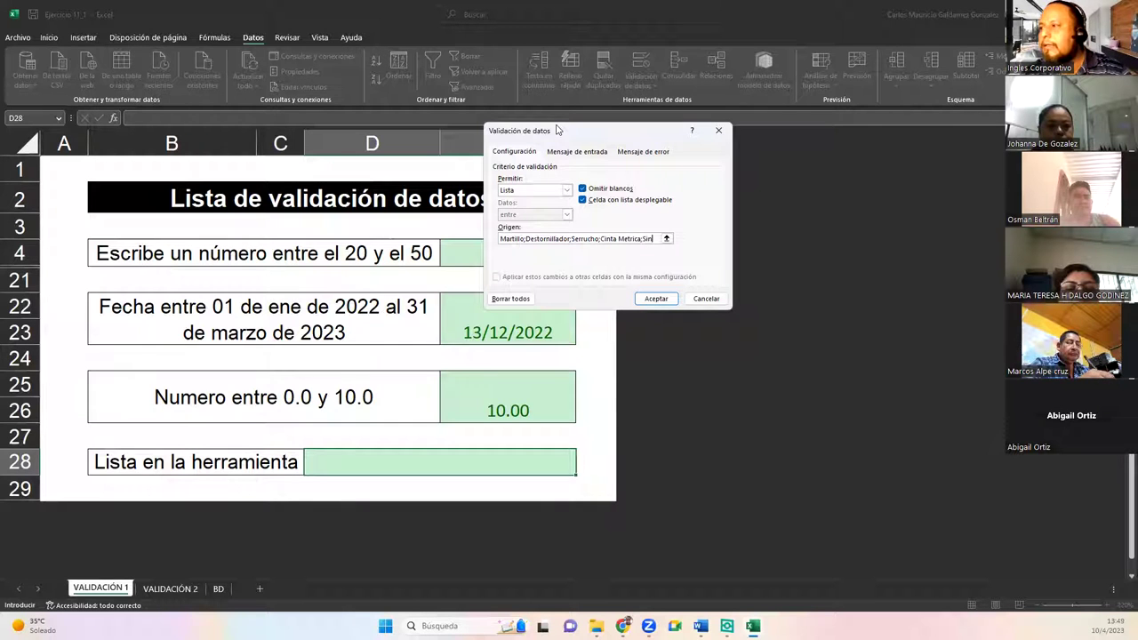
{"action": "type", "text": "Cinta Metrica;"}
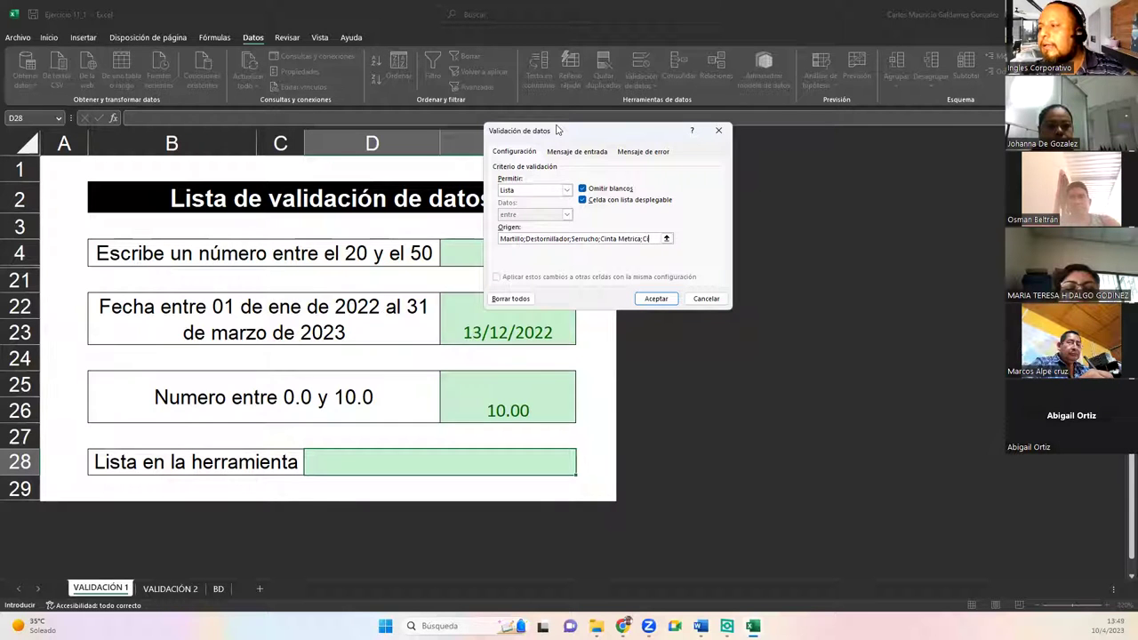
{"action": "type", "text": "Plomada;Cordel"}
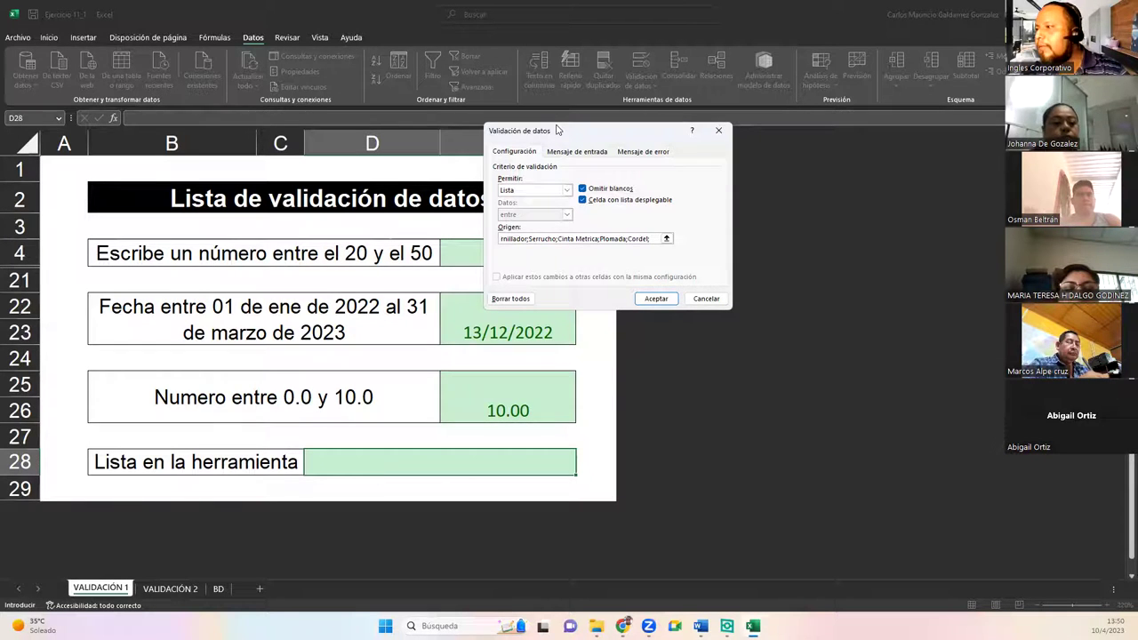
{"action": "type", "text": "Tenaza"}
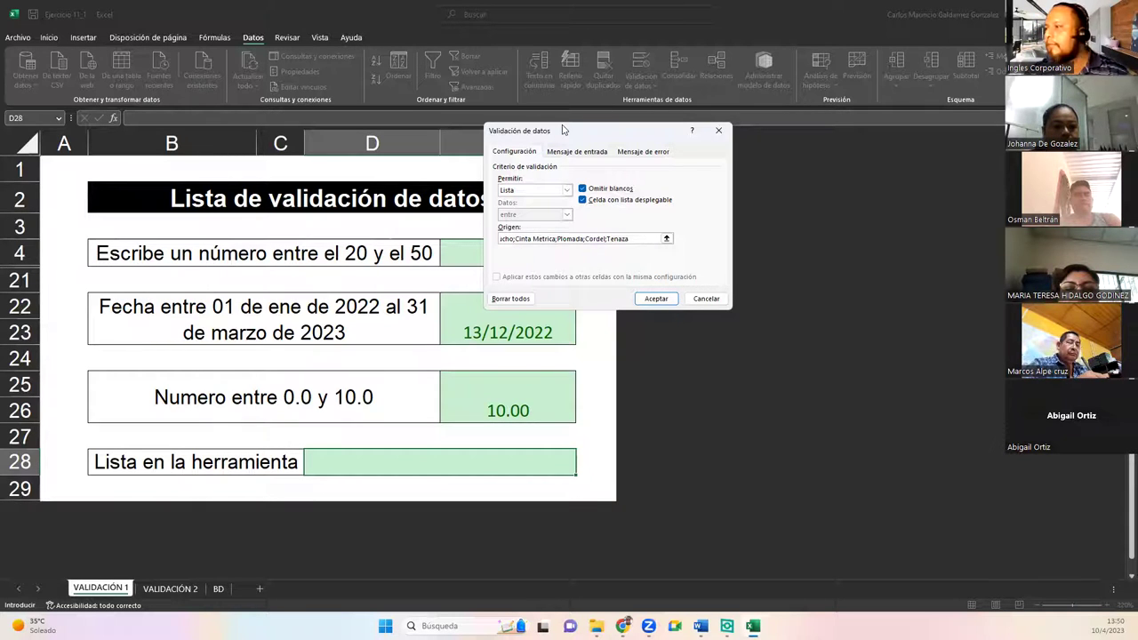
{"action": "left_click", "coordinate": [655, 298]}
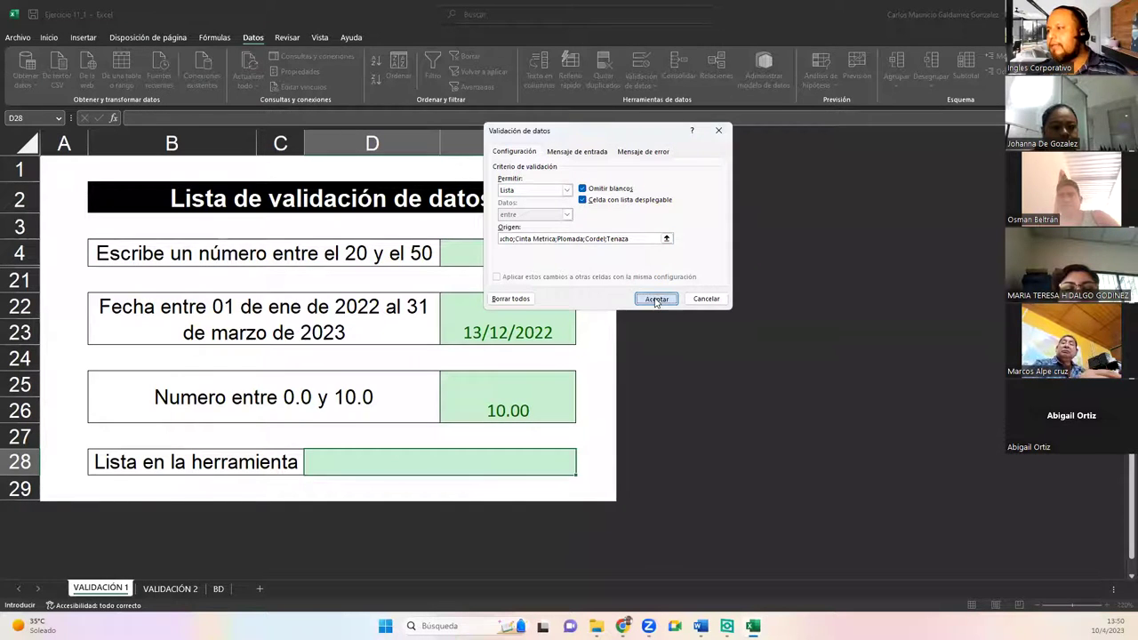
Step: Open and close D28's tool dropdown without choosing, then go to the VALIDACIÓN 2 sheet
{"action": "left_click", "coordinate": [582, 470]}
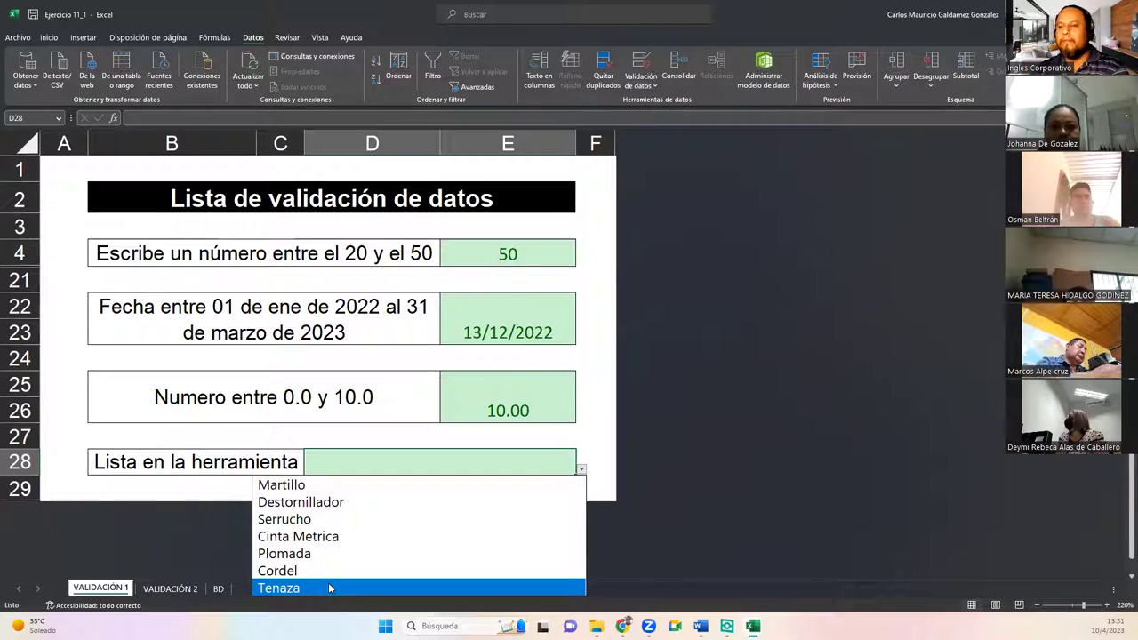
{"action": "left_click", "coordinate": [170, 599]}
{"action": "left_click", "coordinate": [169, 589]}
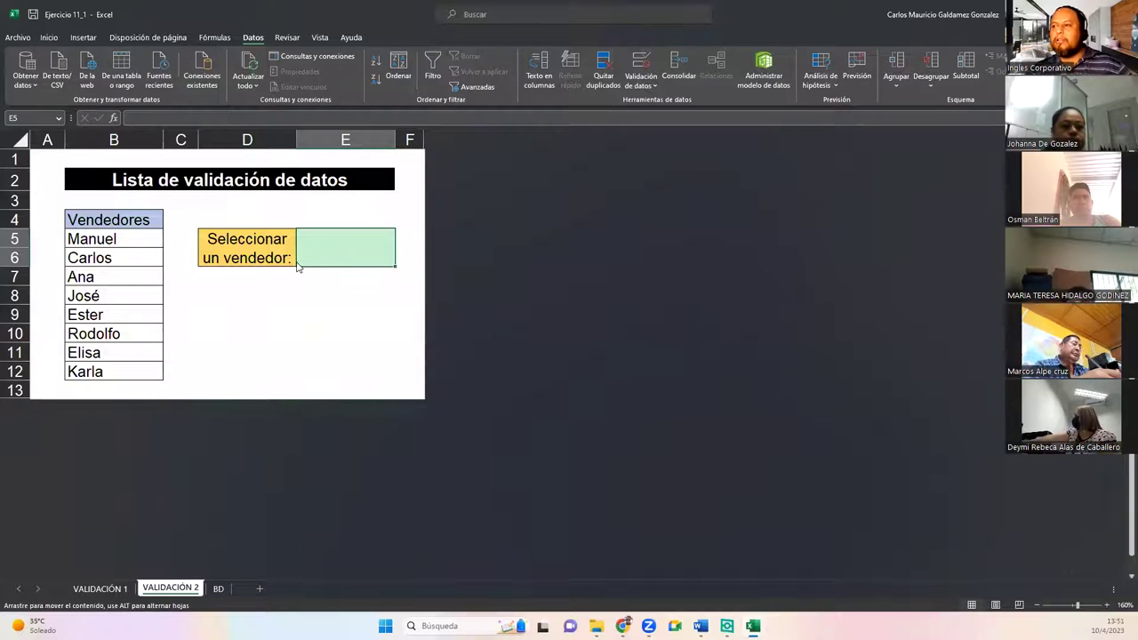
Step: Give E5 a list validation sourced from the seller names $B$5:$B$12
{"action": "left_click", "coordinate": [116, 242]}
{"action": "left_click", "coordinate": [331, 247]}
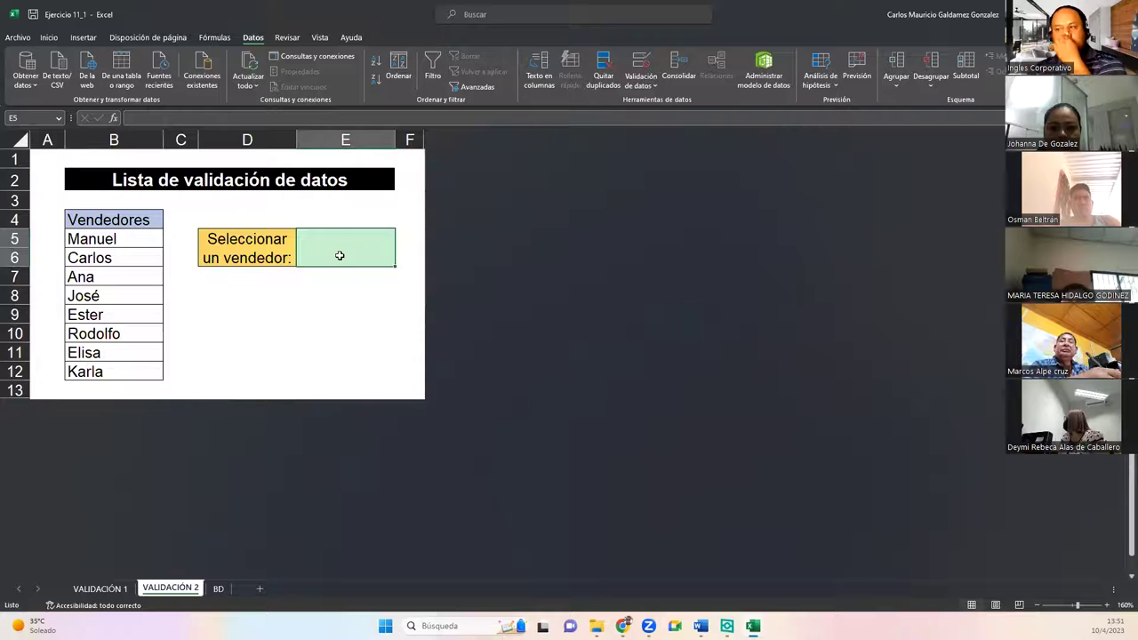
{"action": "left_click_drag", "start_coordinate": [76, 235], "coordinate": [89, 373]}
{"action": "left_click", "coordinate": [323, 250]}
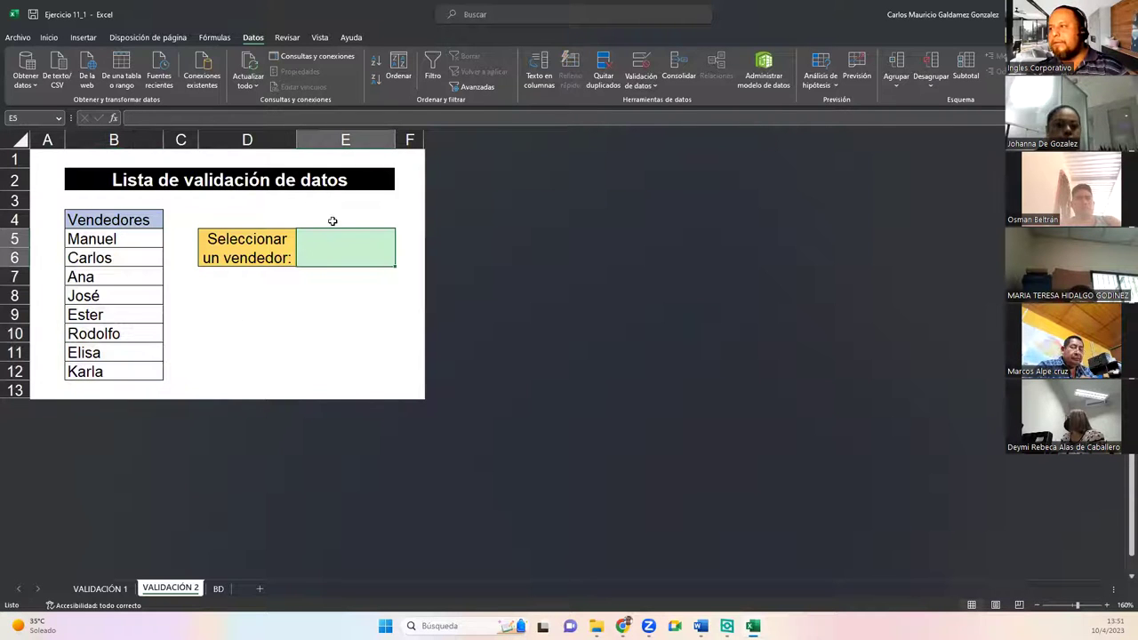
{"action": "left_click", "coordinate": [643, 67]}
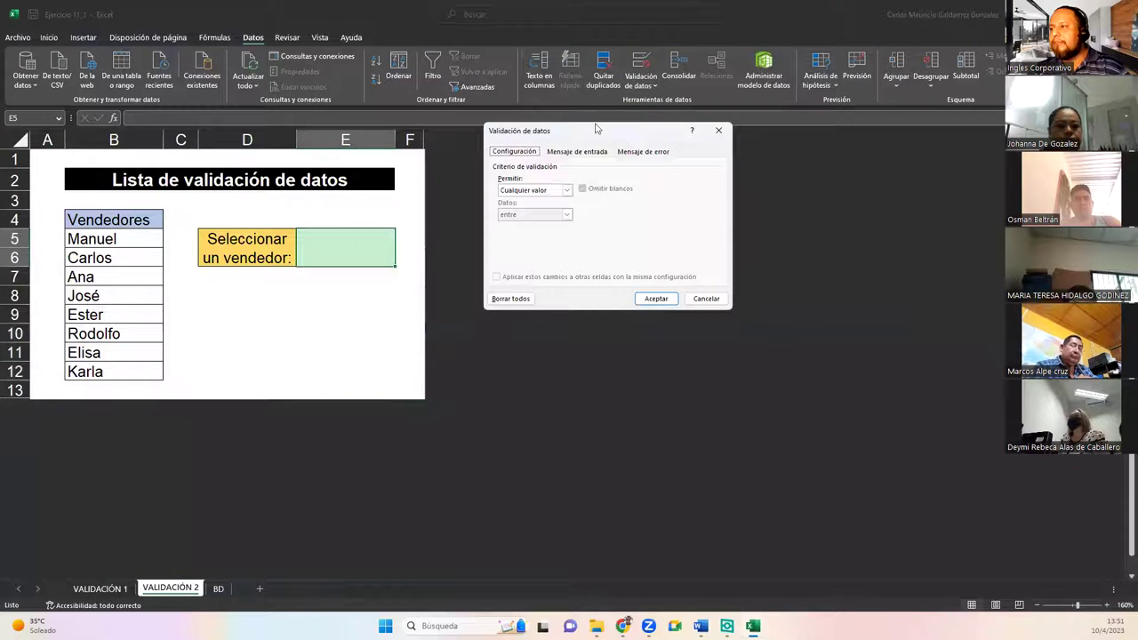
{"action": "left_click", "coordinate": [540, 191]}
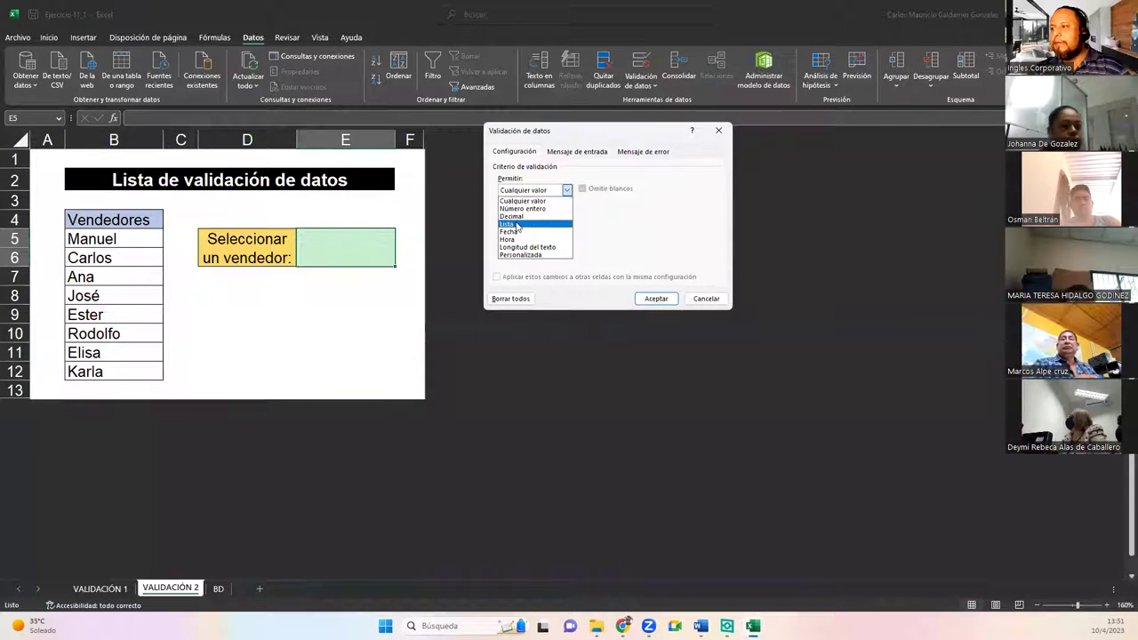
{"action": "left_click", "coordinate": [520, 224]}
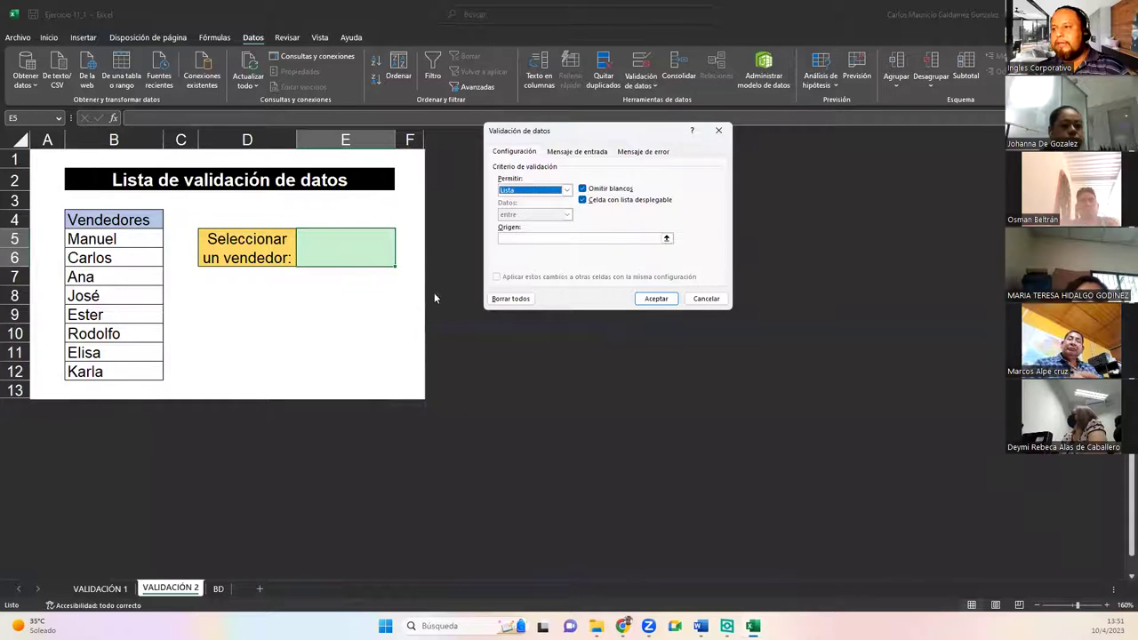
{"action": "left_click", "coordinate": [666, 240]}
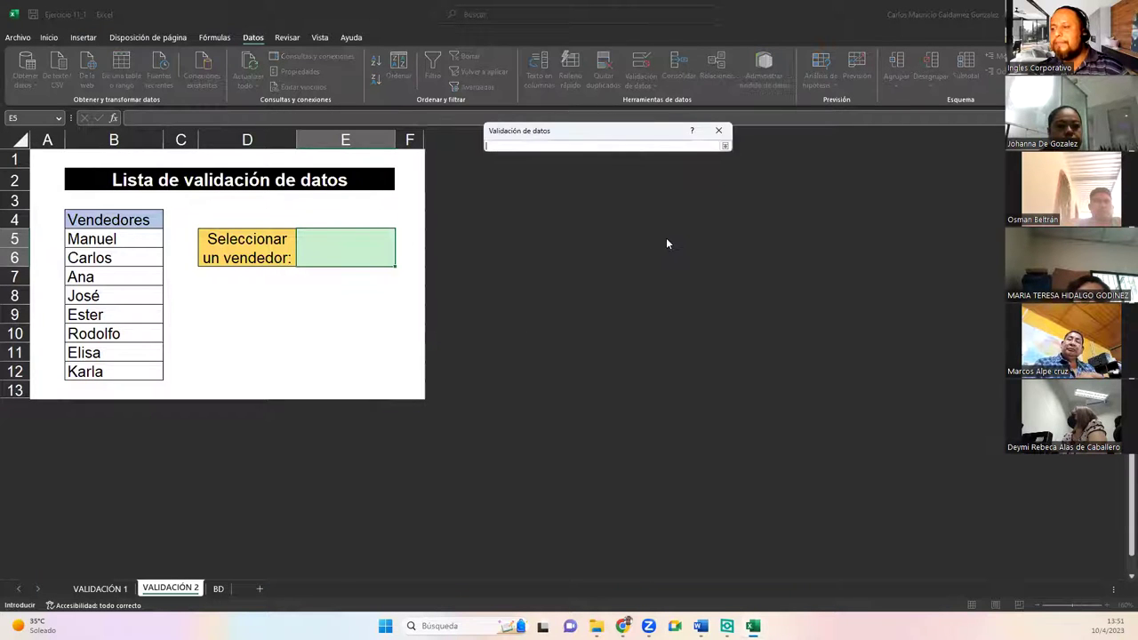
{"action": "left_click_drag", "start_coordinate": [103, 247], "coordinate": [142, 372]}
{"action": "left_click", "coordinate": [725, 147]}
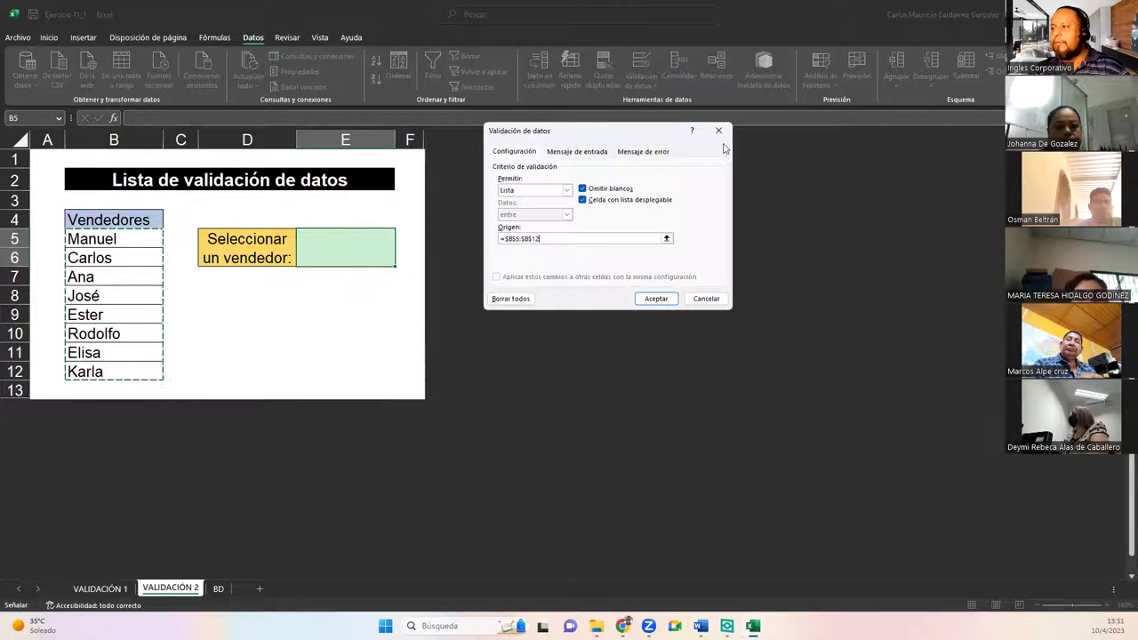
{"action": "left_click", "coordinate": [656, 299]}
Step: Try E5's dropdown with Rodolfo, Elisa and Ana, leaving Manuel selected
{"action": "left_click", "coordinate": [401, 243]}
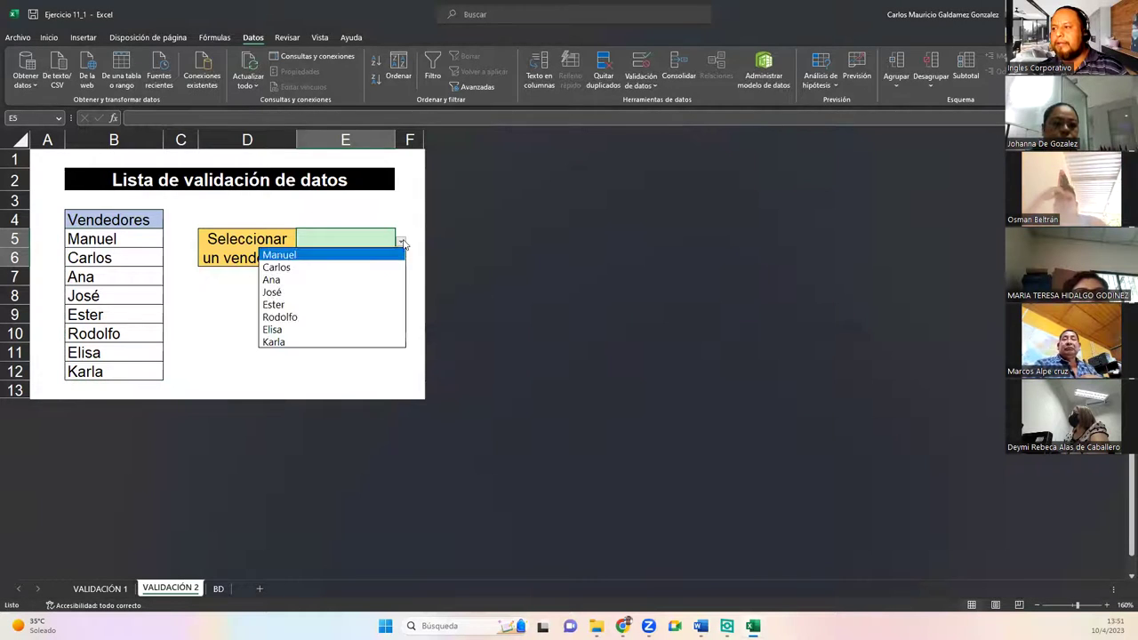
{"action": "left_click", "coordinate": [322, 315]}
{"action": "left_click", "coordinate": [401, 243]}
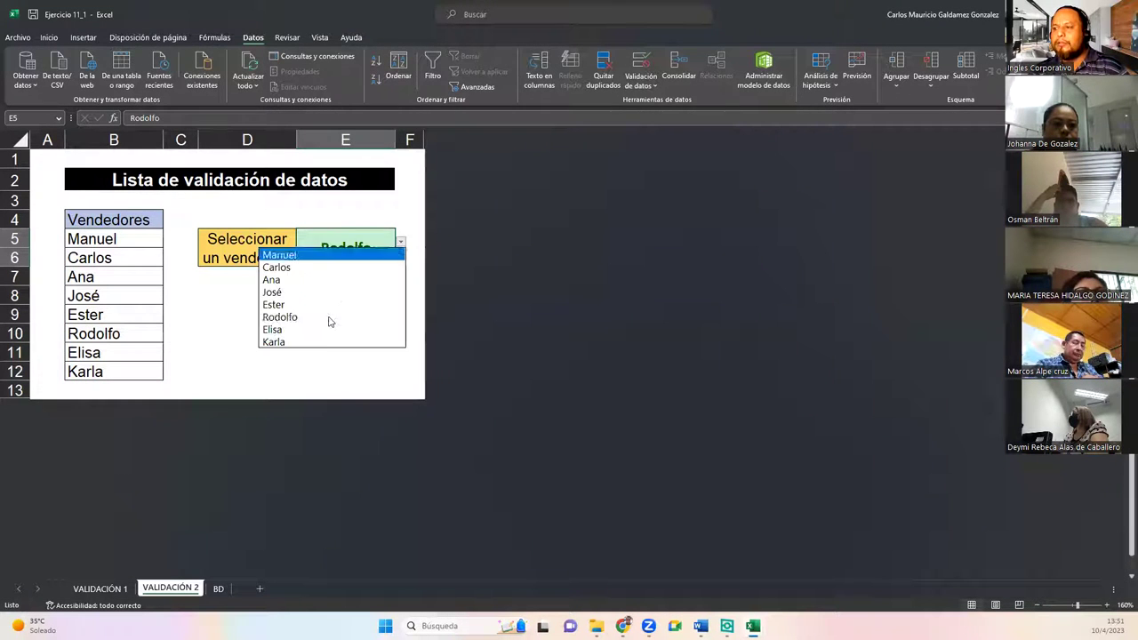
{"action": "left_click", "coordinate": [324, 330]}
{"action": "left_click", "coordinate": [400, 244]}
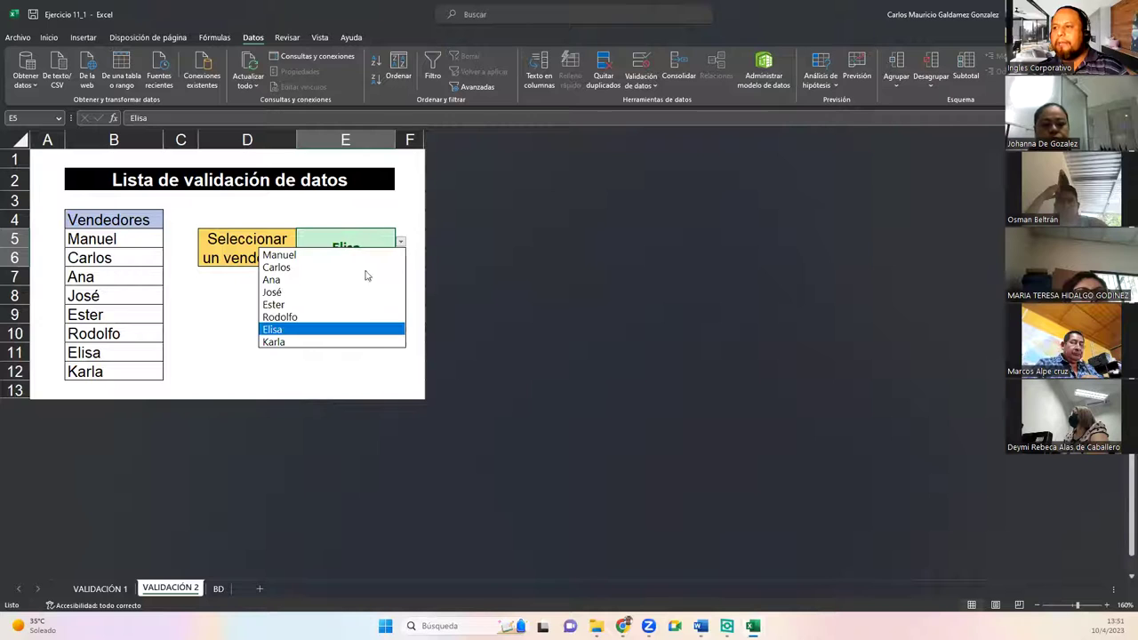
{"action": "left_click", "coordinate": [355, 277]}
{"action": "left_click", "coordinate": [400, 245]}
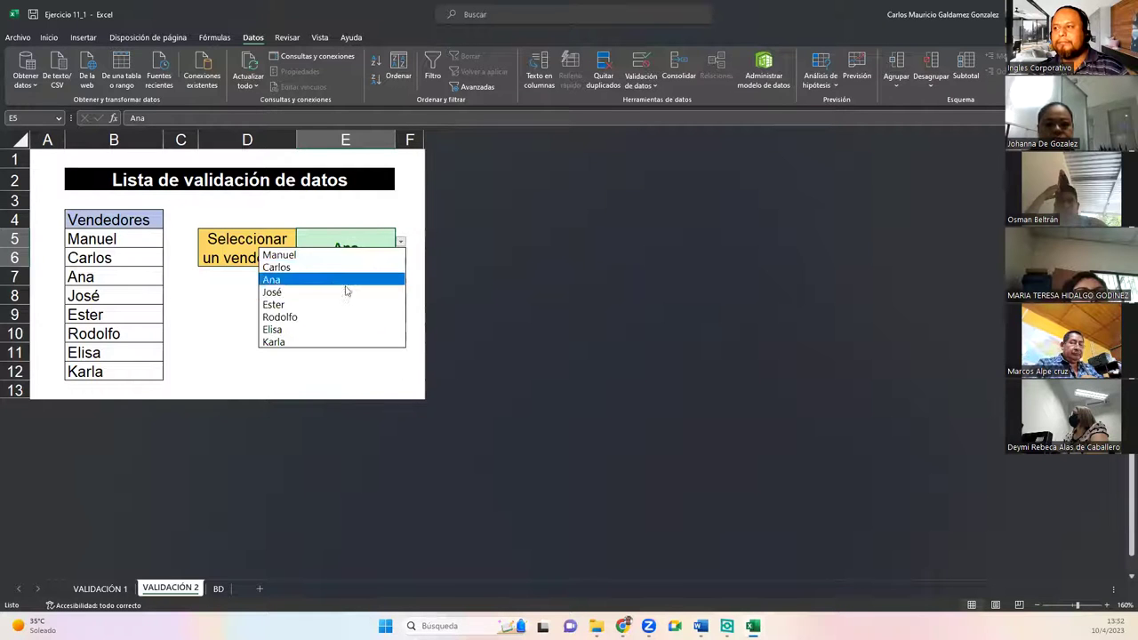
{"action": "left_click", "coordinate": [323, 261]}
{"action": "left_click", "coordinate": [299, 328]}
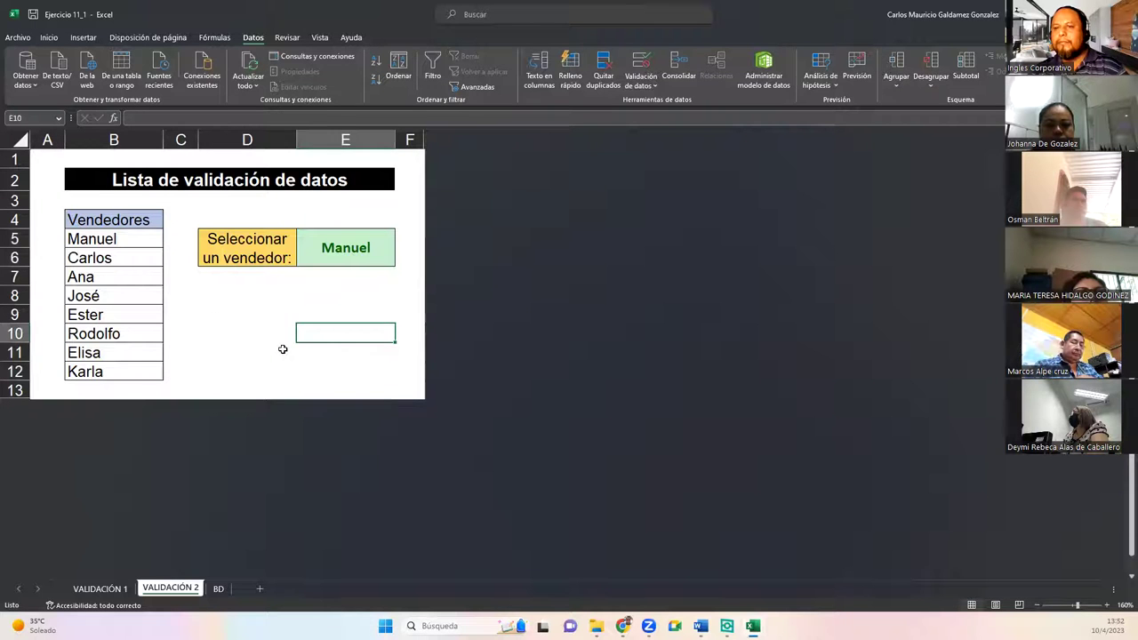
{"action": "left_click", "coordinate": [282, 349]}
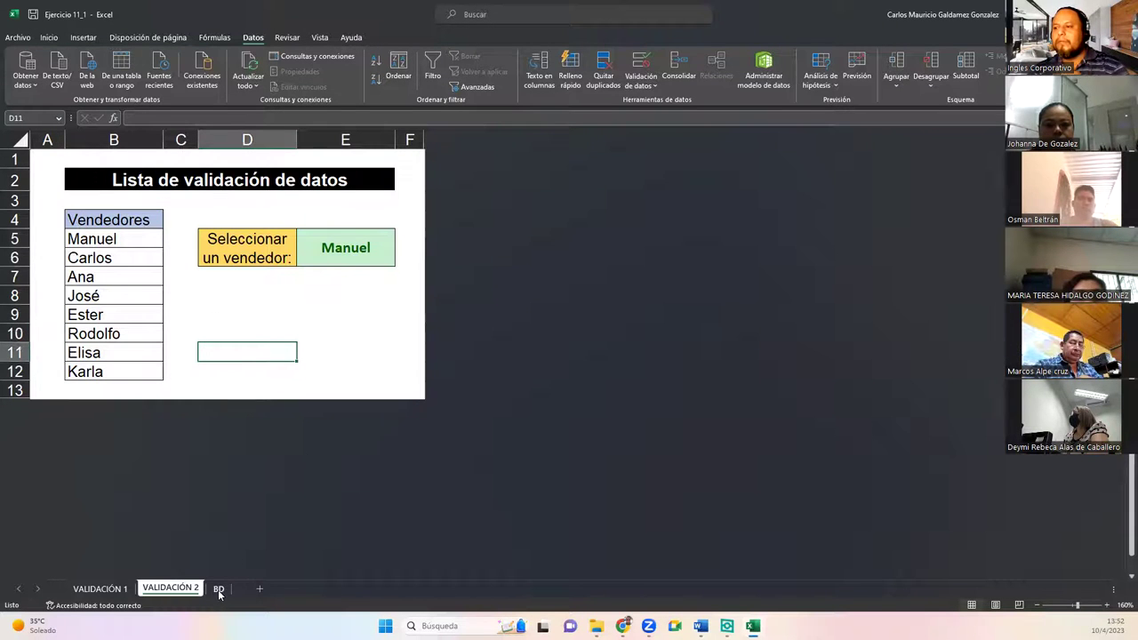
Step: Look over the tool names in BD!A1:A12, then go back to VALIDACIÓN 1
{"action": "left_click", "coordinate": [218, 589]}
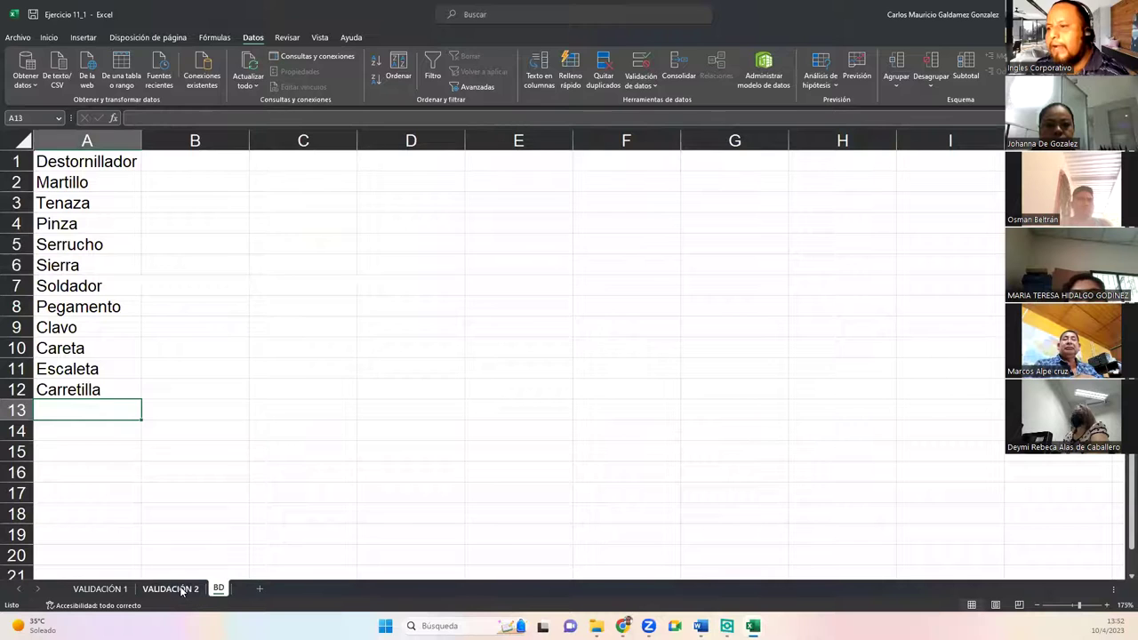
{"action": "left_click_drag", "start_coordinate": [87, 165], "coordinate": [90, 392]}
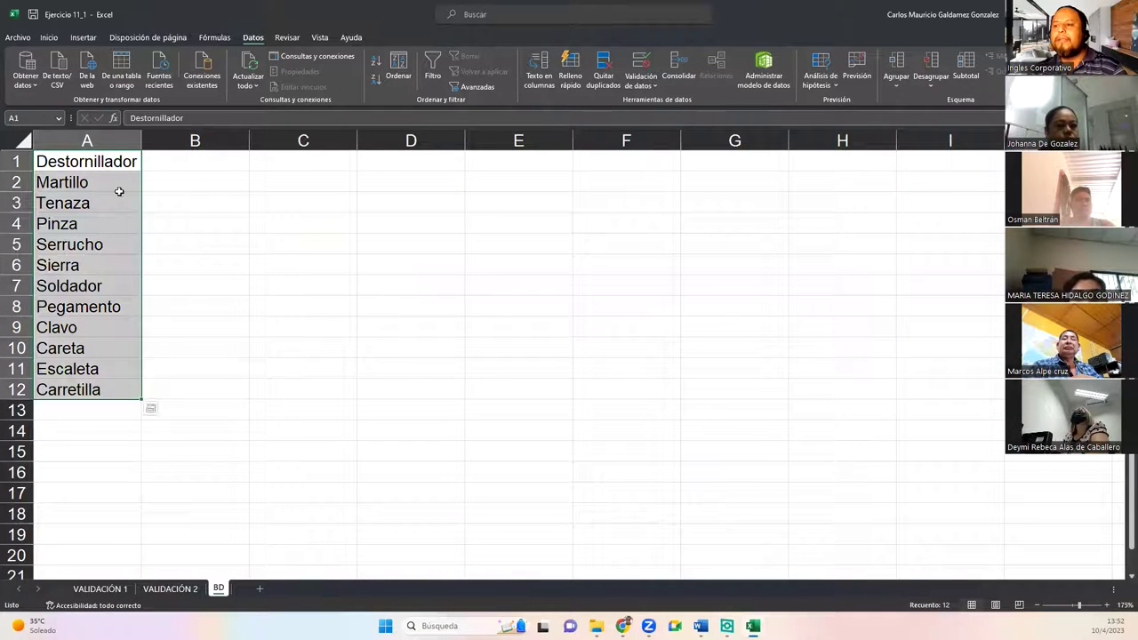
{"action": "left_click", "coordinate": [94, 223]}
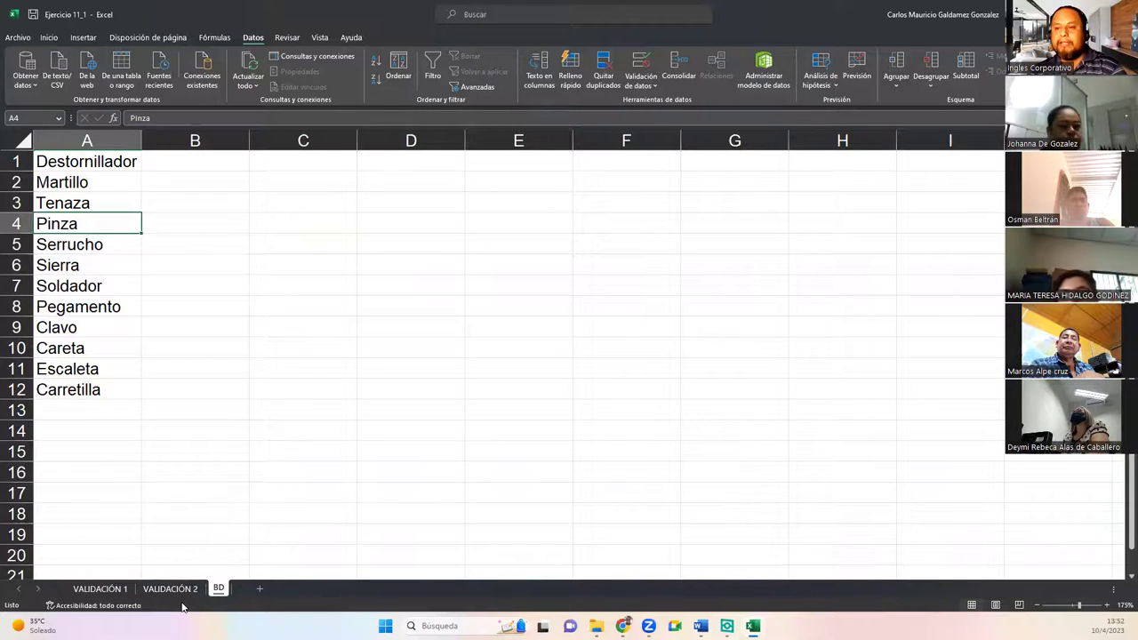
{"action": "left_click", "coordinate": [103, 589]}
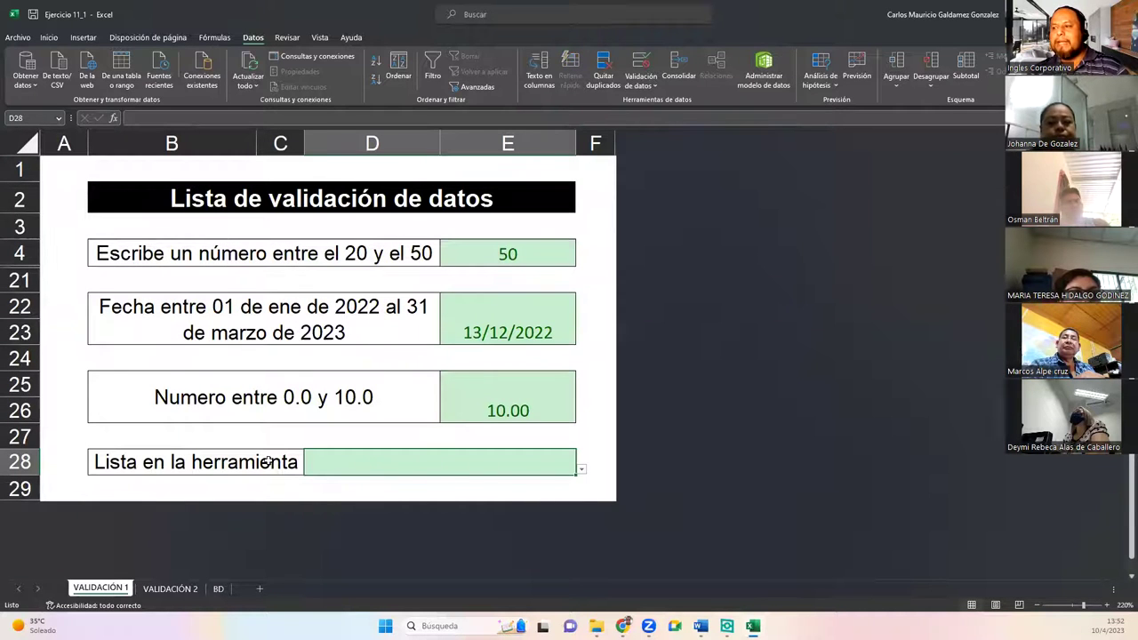
Step: Check D28's current tool dropdown and glance at the BD sheet's list
{"action": "left_click", "coordinate": [581, 472]}
{"action": "left_click", "coordinate": [380, 462]}
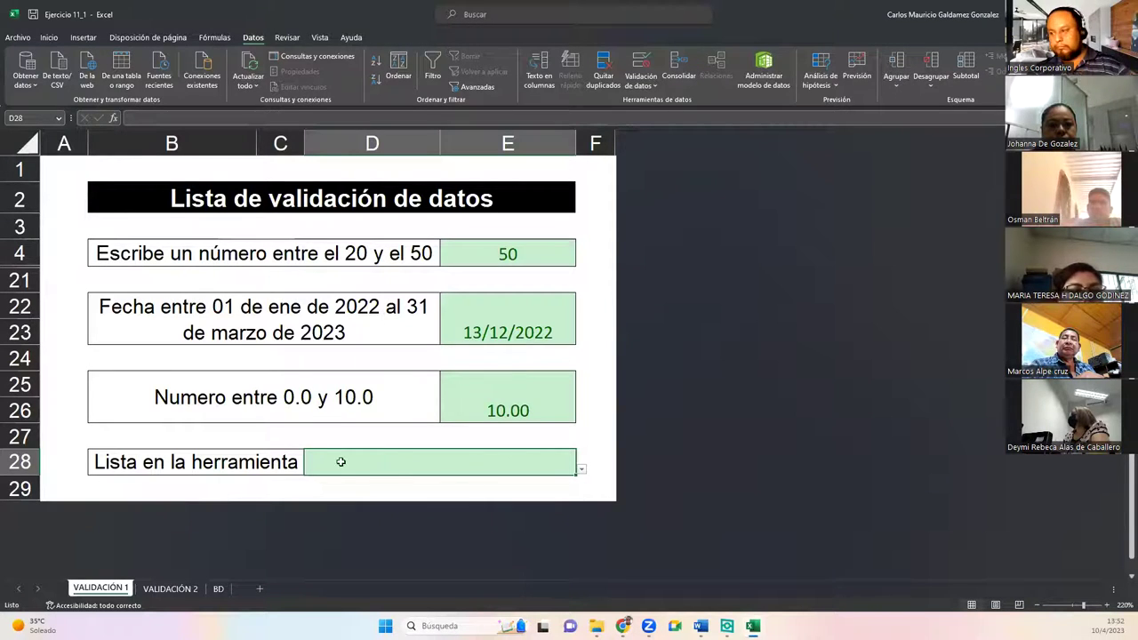
{"action": "left_click", "coordinate": [582, 471]}
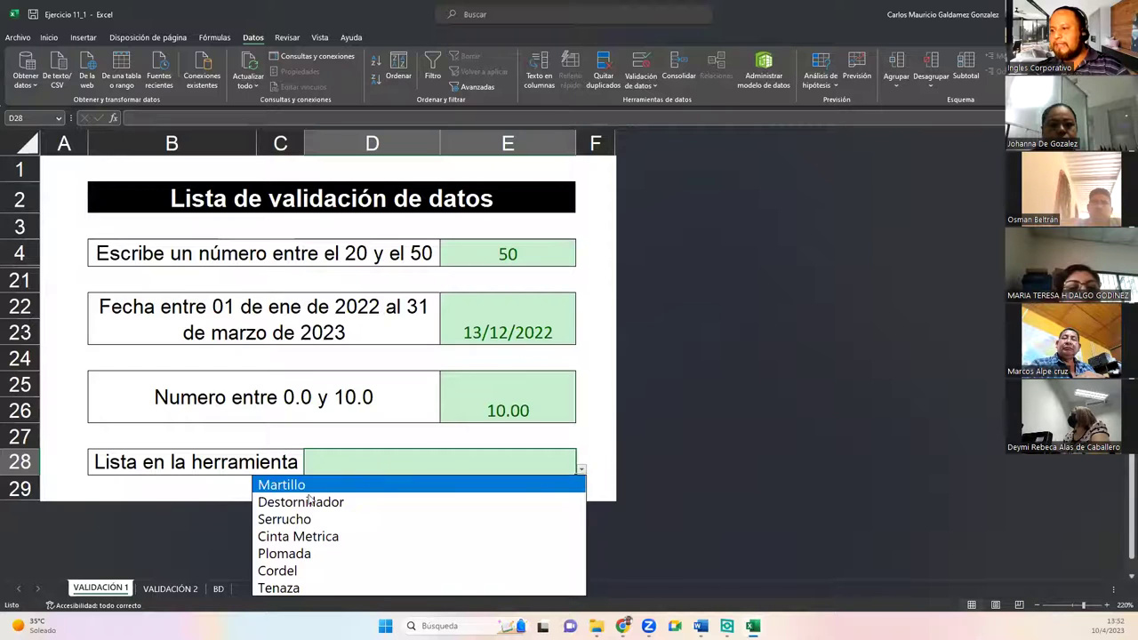
{"action": "left_click", "coordinate": [405, 470]}
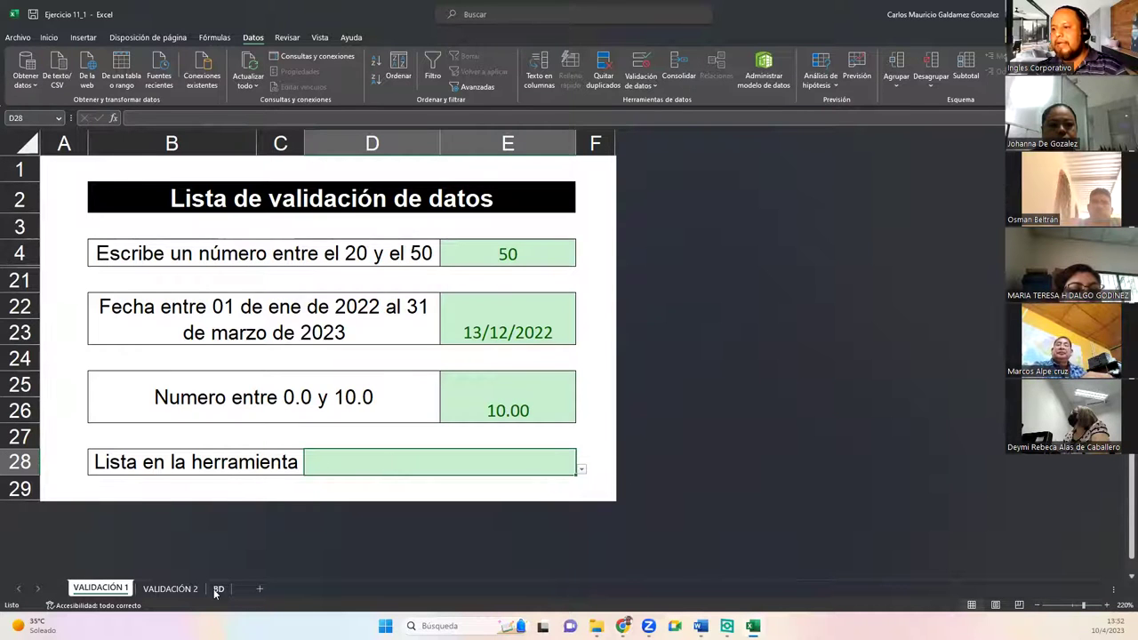
{"action": "left_click", "coordinate": [217, 589]}
{"action": "left_click", "coordinate": [114, 589]}
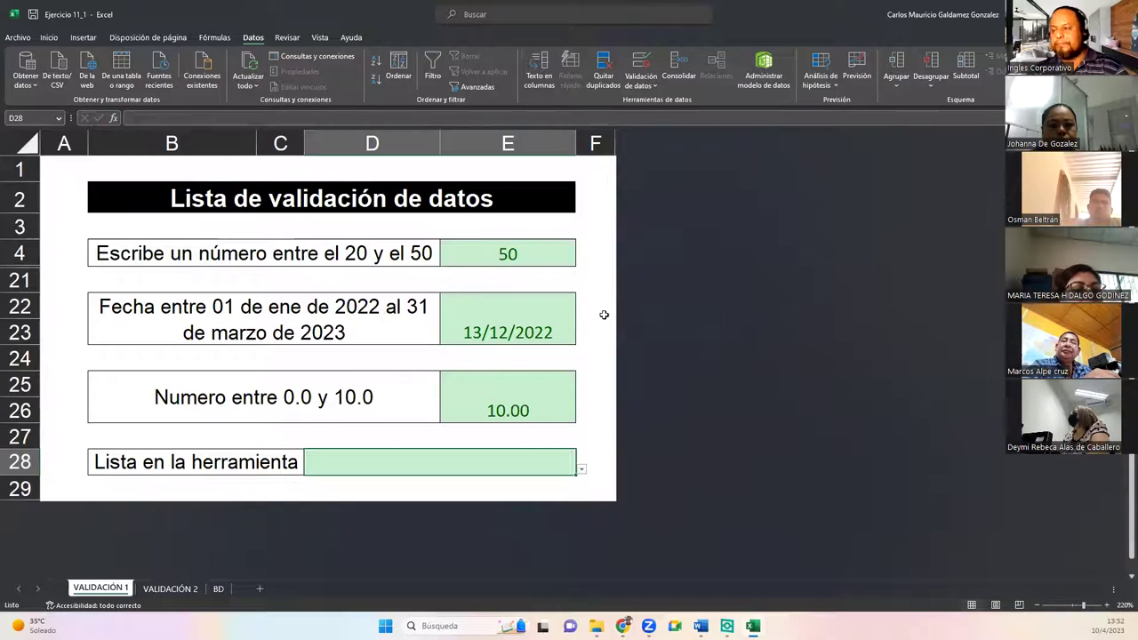
Step: Replace D28's typed list source with =BD!$A$1:$A$12
{"action": "left_click", "coordinate": [641, 64]}
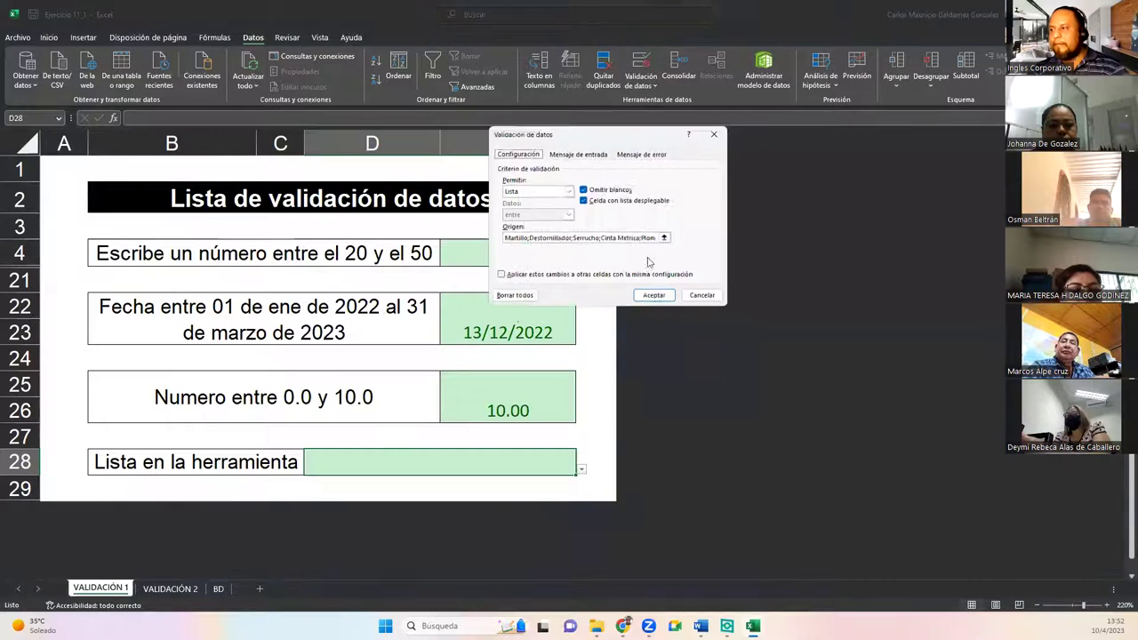
{"action": "left_click", "coordinate": [626, 241]}
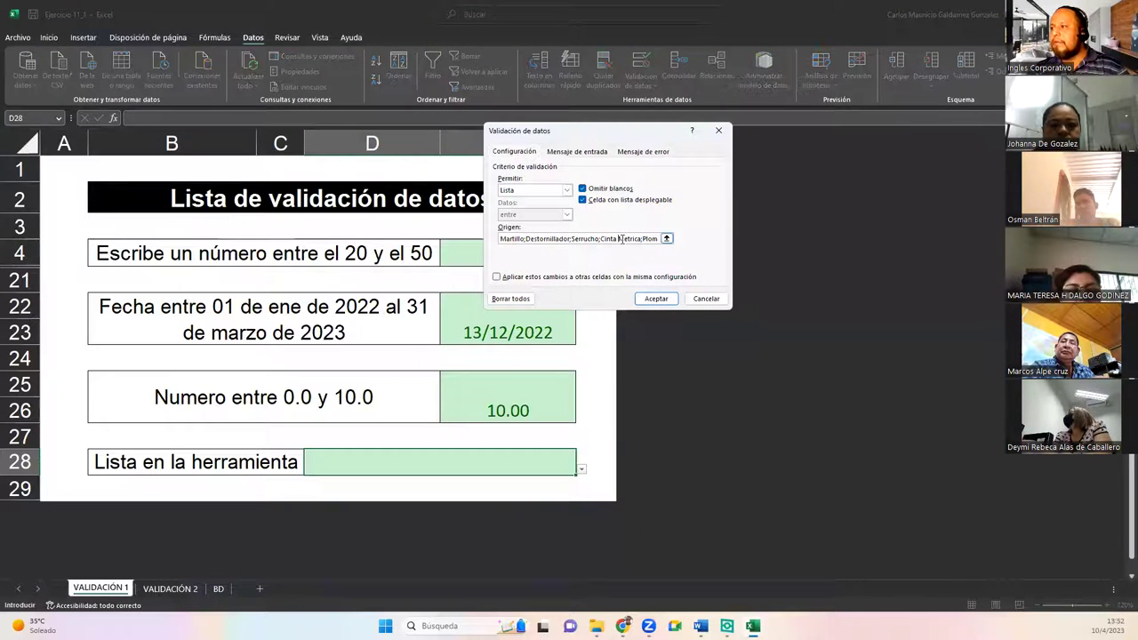
{"action": "key", "text": "BackSpace"}
{"action": "key", "text": "BackSpace"}
{"action": "key", "text": "BackSpace"}
{"action": "key", "text": "BackSpace"}
{"action": "key", "text": "BackSpace"}
{"action": "key", "text": "BackSpace"}
{"action": "key", "text": "BackSpace"}
{"action": "key", "text": "BackSpace"}
{"action": "key", "text": "BackSpace"}
{"action": "key", "text": "BackSpace"}
{"action": "key", "text": "BackSpace"}
{"action": "key", "text": "BackSpace"}
{"action": "key", "text": "BackSpace"}
{"action": "key", "text": "BackSpace"}
{"action": "key", "text": "BackSpace"}
{"action": "key", "text": "BackSpace"}
{"action": "key", "text": "BackSpace"}
{"action": "key", "text": "BackSpace"}
{"action": "key", "text": "BackSpace"}
{"action": "key", "text": "BackSpace"}
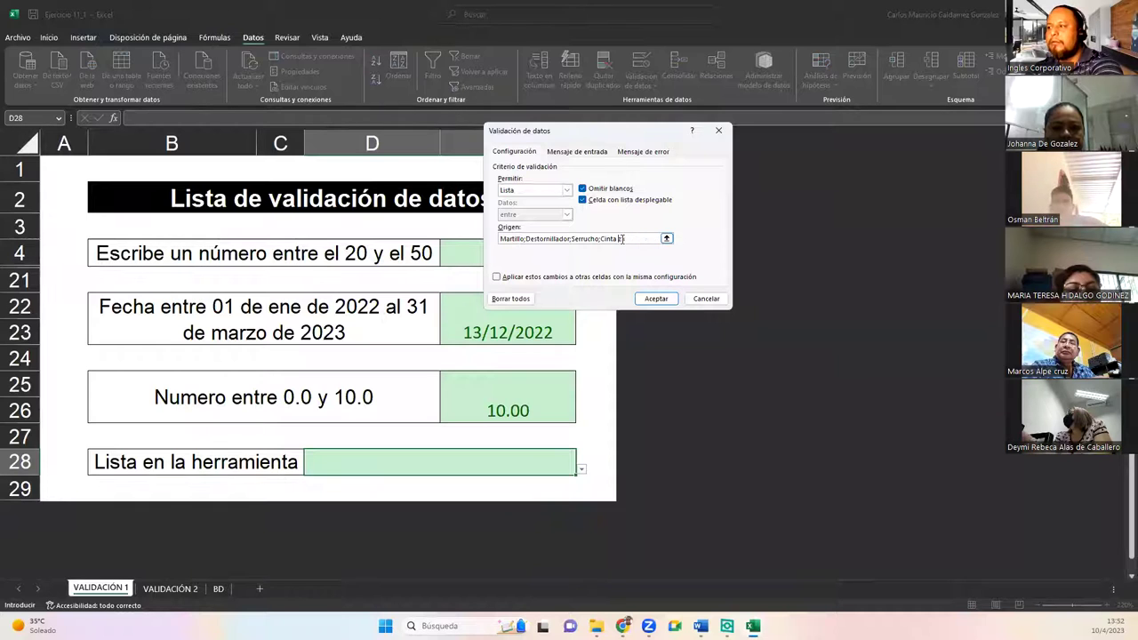
{"action": "key", "text": "BackSpace"}
{"action": "key", "text": "BackSpace"}
{"action": "key", "text": "BackSpace"}
{"action": "key", "text": "BackSpace"}
{"action": "key", "text": "BackSpace"}
{"action": "key", "text": "BackSpace"}
{"action": "key", "text": "BackSpace"}
{"action": "key", "text": "BackSpace"}
{"action": "key", "text": "BackSpace"}
{"action": "key", "text": "BackSpace"}
{"action": "key", "text": "BackSpace"}
{"action": "key", "text": "BackSpace"}
{"action": "key", "text": "BackSpace"}
{"action": "key", "text": "BackSpace"}
{"action": "key", "text": "BackSpace"}
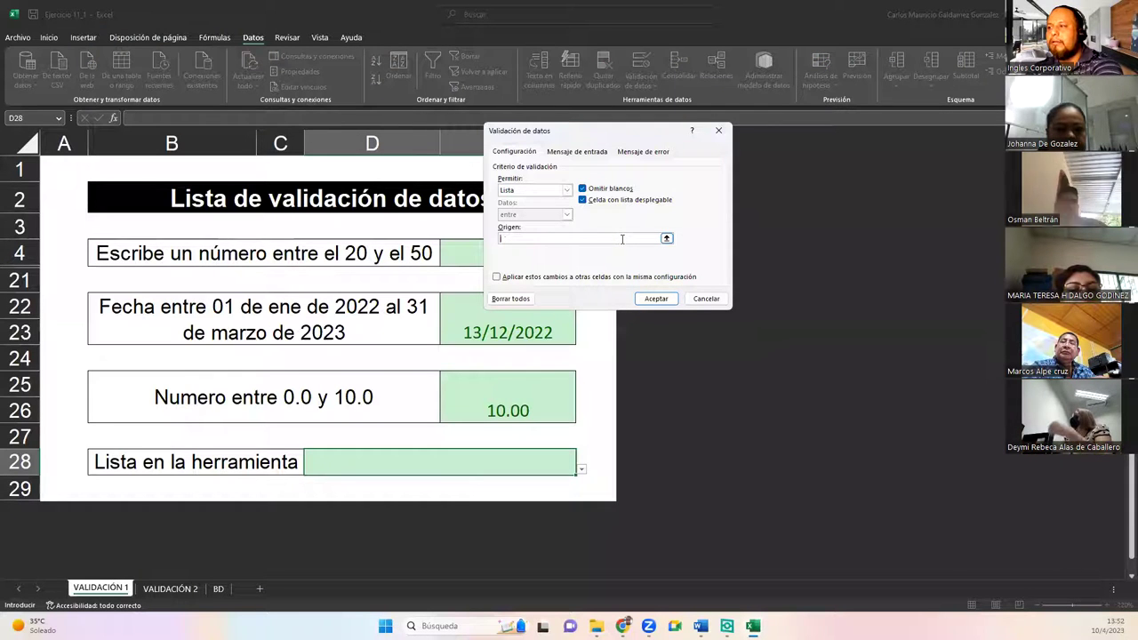
{"action": "left_click", "coordinate": [666, 239]}
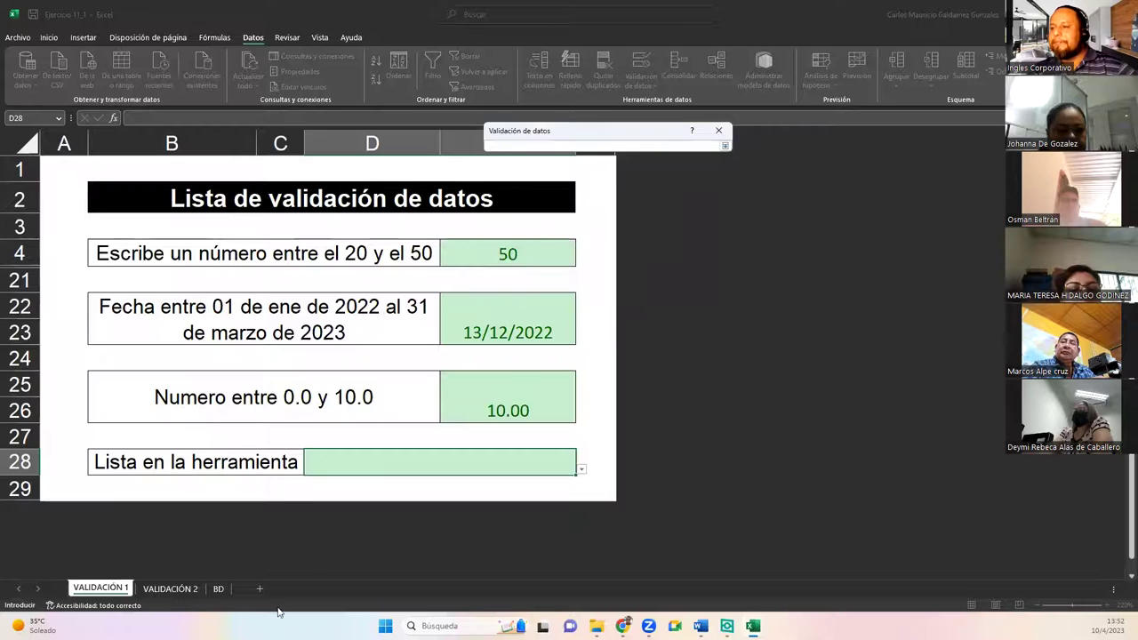
{"action": "left_click", "coordinate": [217, 589]}
{"action": "left_click_drag", "start_coordinate": [60, 162], "coordinate": [57, 400]}
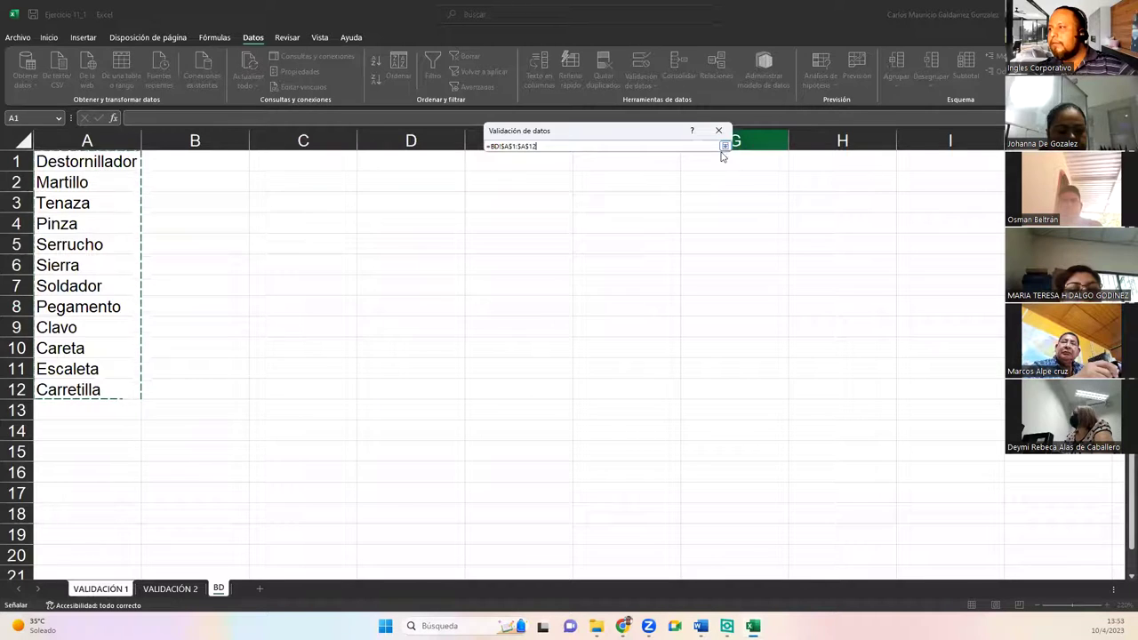
{"action": "left_click", "coordinate": [725, 146]}
{"action": "left_click", "coordinate": [655, 299]}
Step: Scroll through D28's dropdown to check the new BD tool items
{"action": "left_click", "coordinate": [579, 469]}
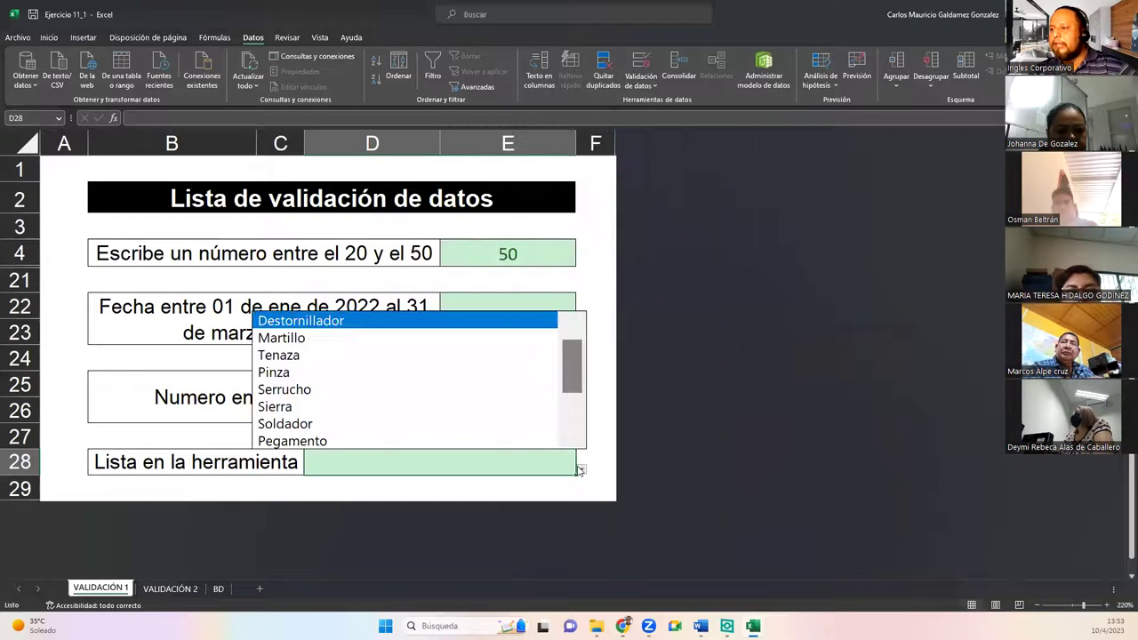
{"action": "scroll", "coordinate": [573, 409], "scroll_direction": "down", "scroll_amount": 2}
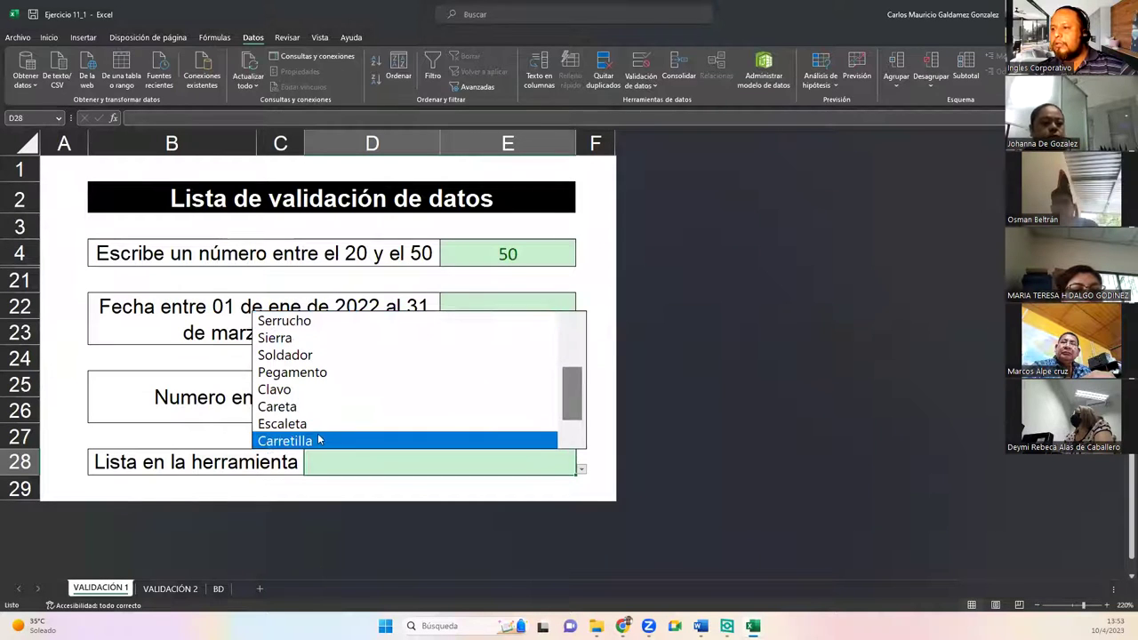
{"action": "left_click", "coordinate": [217, 589]}
Step: Cycle through the BD, VALIDACIÓN 1 and VALIDACIÓN 2 sheets, then switch to Libro1
{"action": "left_click", "coordinate": [218, 590]}
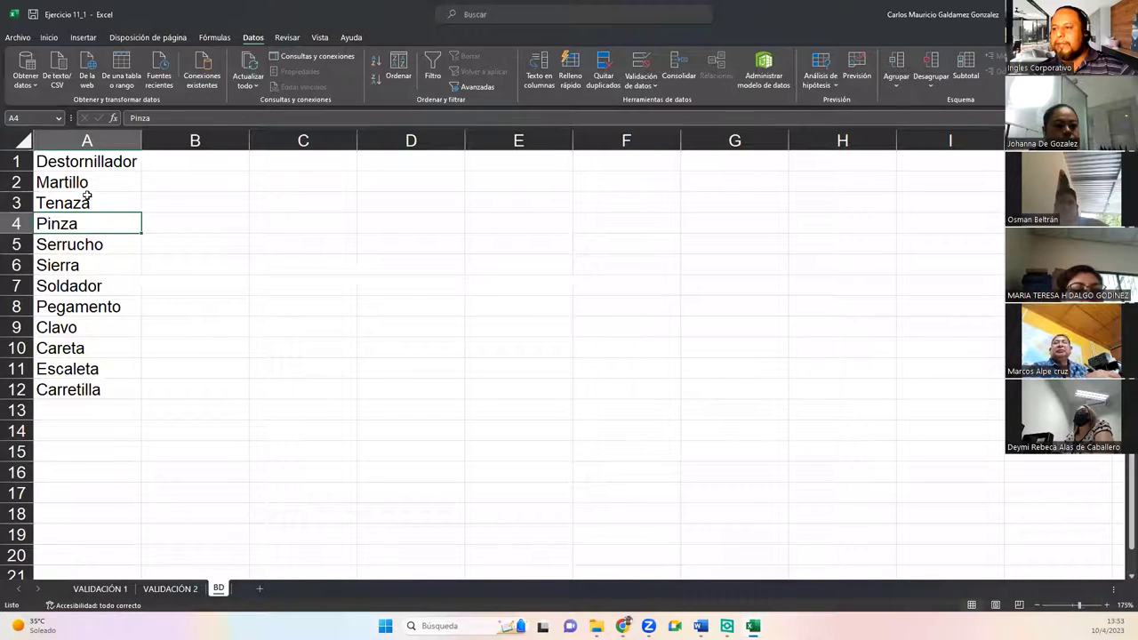
{"action": "left_click", "coordinate": [102, 589]}
{"action": "left_click", "coordinate": [168, 589]}
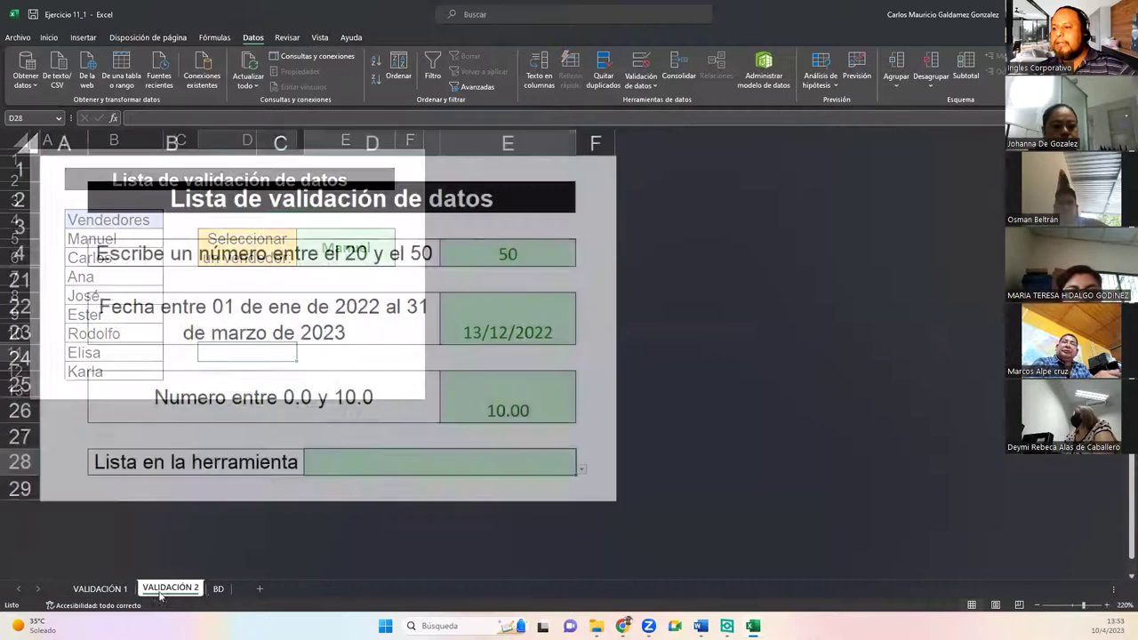
{"action": "left_click", "coordinate": [218, 590]}
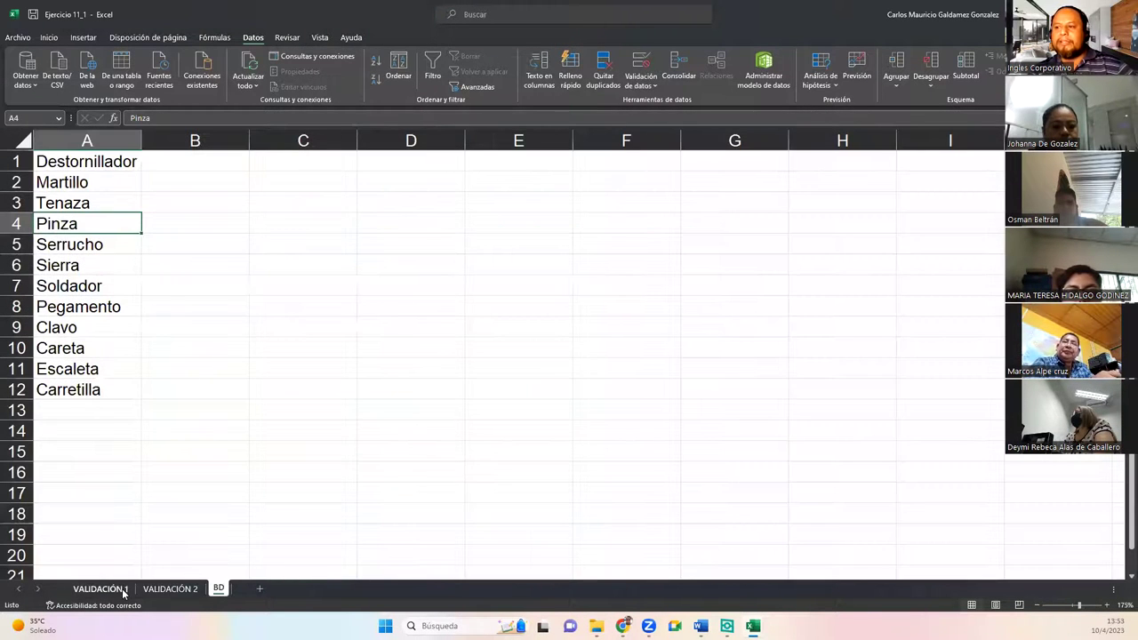
{"action": "left_click", "coordinate": [122, 589]}
{"action": "left_click", "coordinate": [167, 589]}
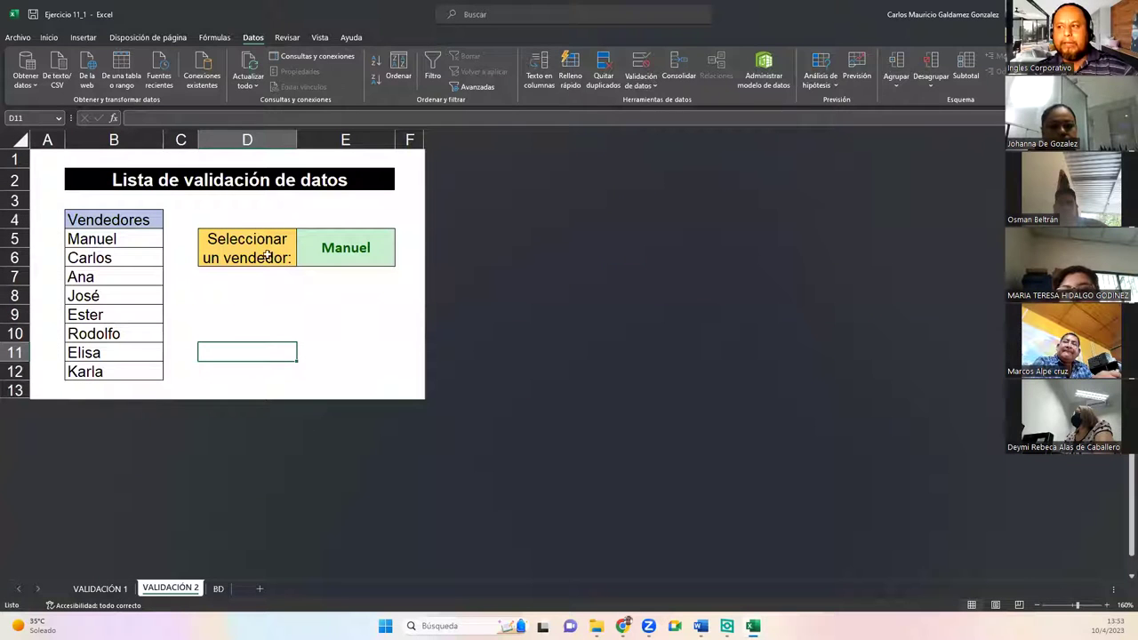
{"action": "left_click", "coordinate": [319, 247]}
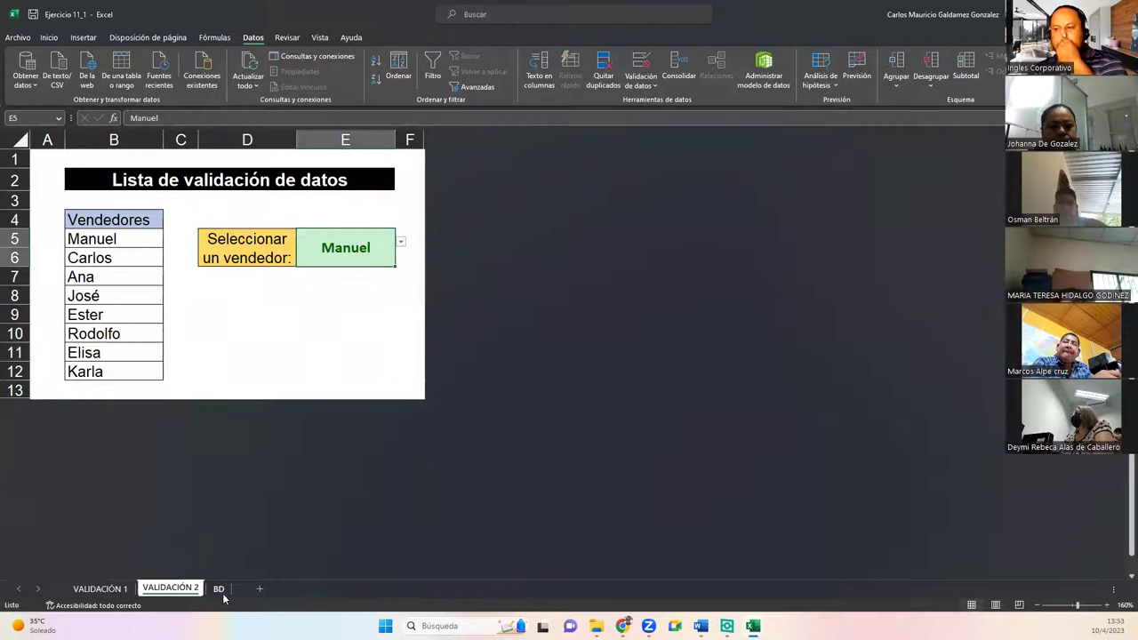
{"action": "left_click", "coordinate": [218, 590]}
{"action": "left_click", "coordinate": [131, 307]}
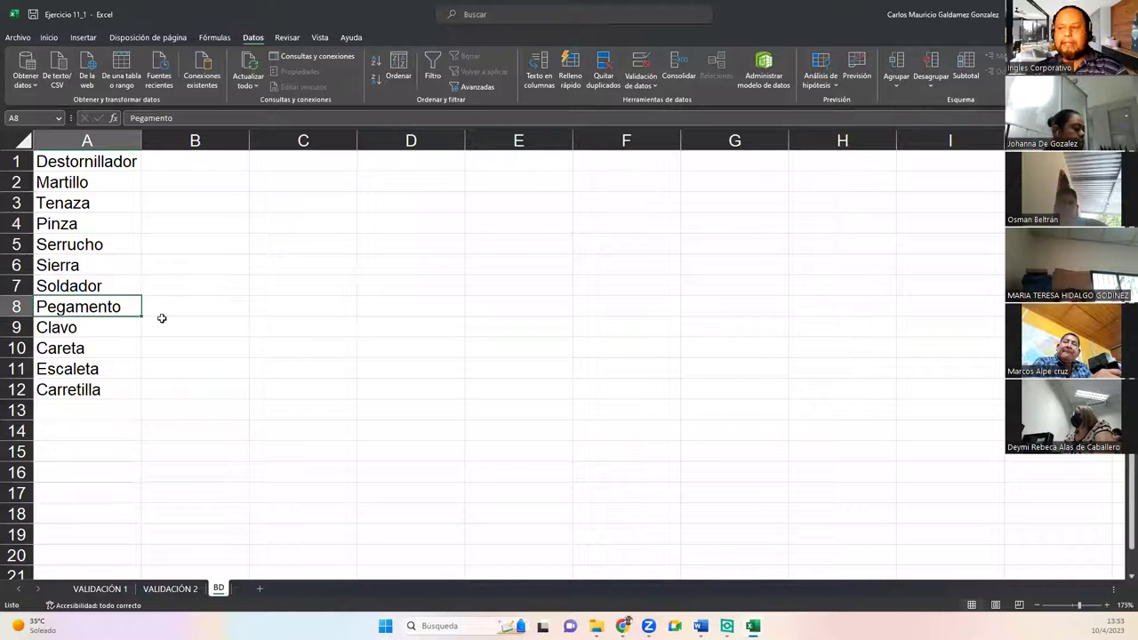
{"action": "key", "text": "alt+Tab"}
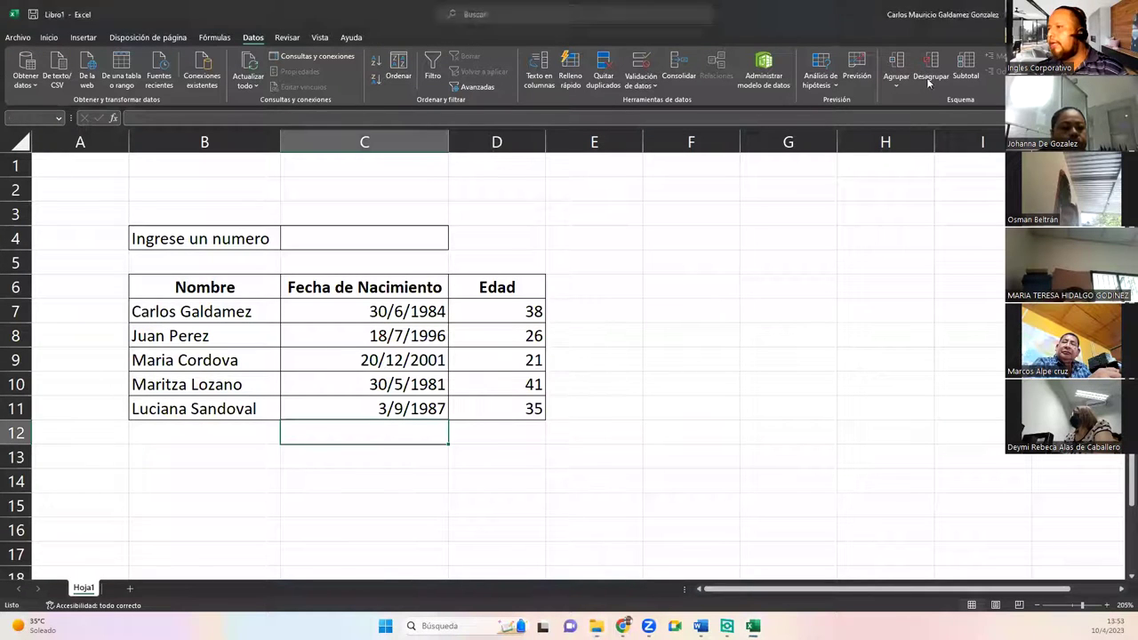
Step: Close Libro1, saving it as Validacion Sesión 11 in the Ejercicios folder
{"action": "key", "text": "ctrl+w"}
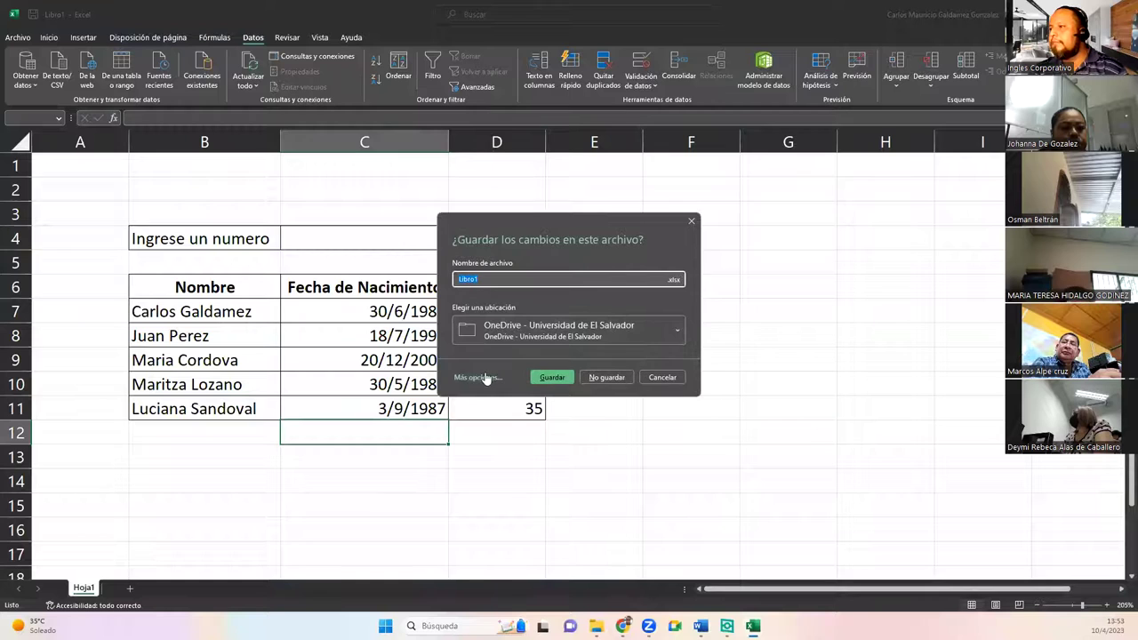
{"action": "left_click", "coordinate": [665, 326]}
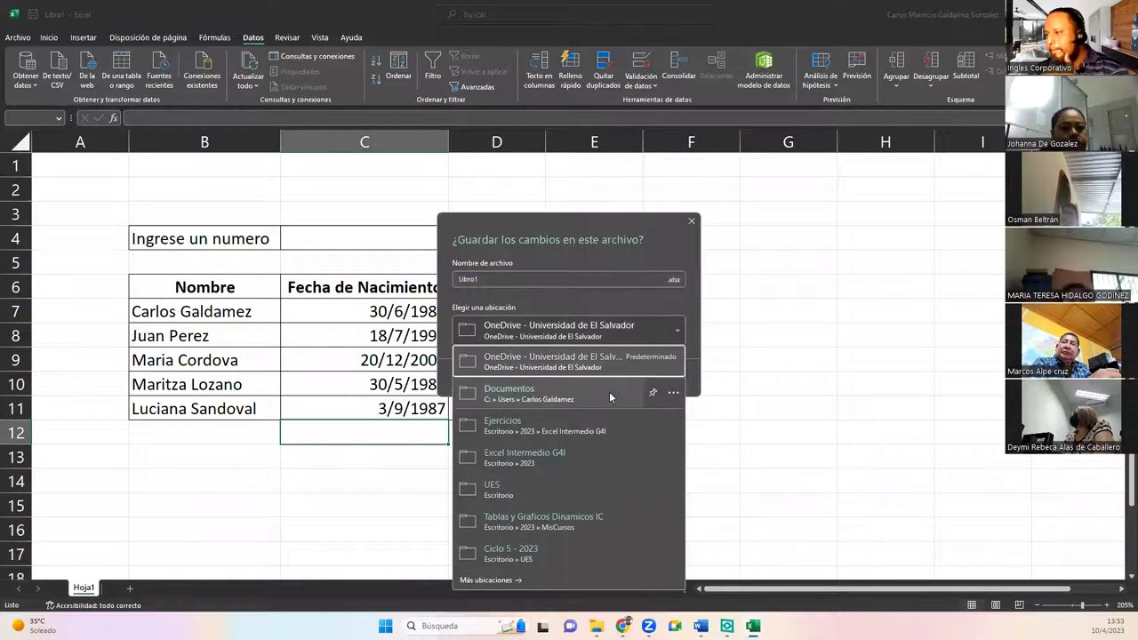
{"action": "left_click", "coordinate": [578, 426]}
{"action": "left_click", "coordinate": [483, 280]}
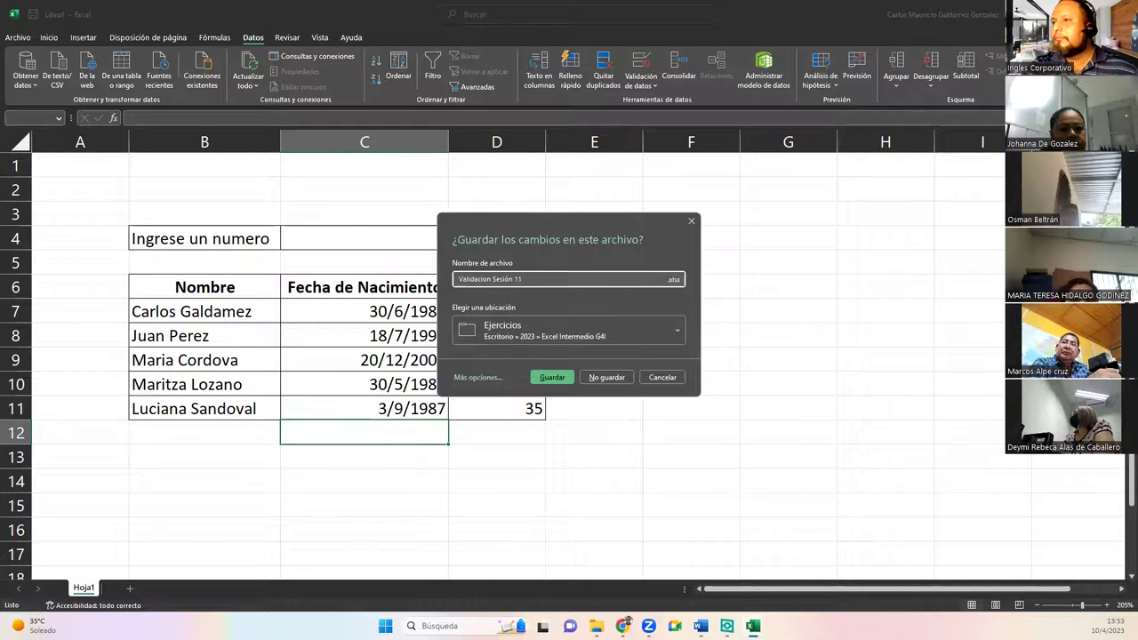
{"action": "key", "text": "alt+Tab"}
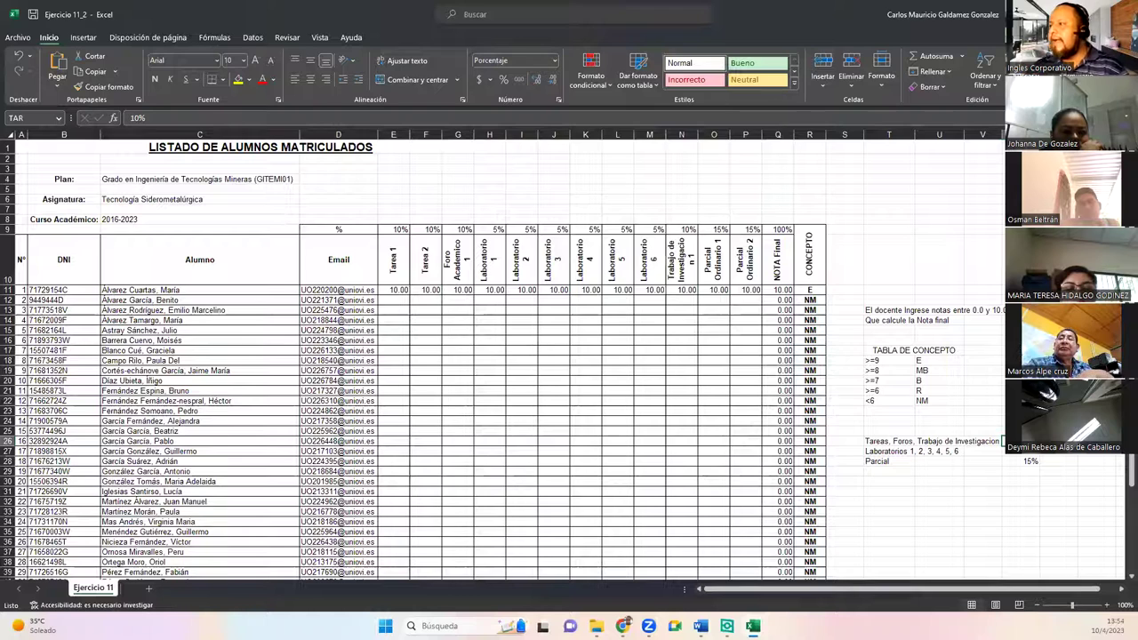
{"action": "left_click", "coordinate": [860, 320]}
{"action": "left_click_drag", "start_coordinate": [879, 312], "coordinate": [1014, 458]}
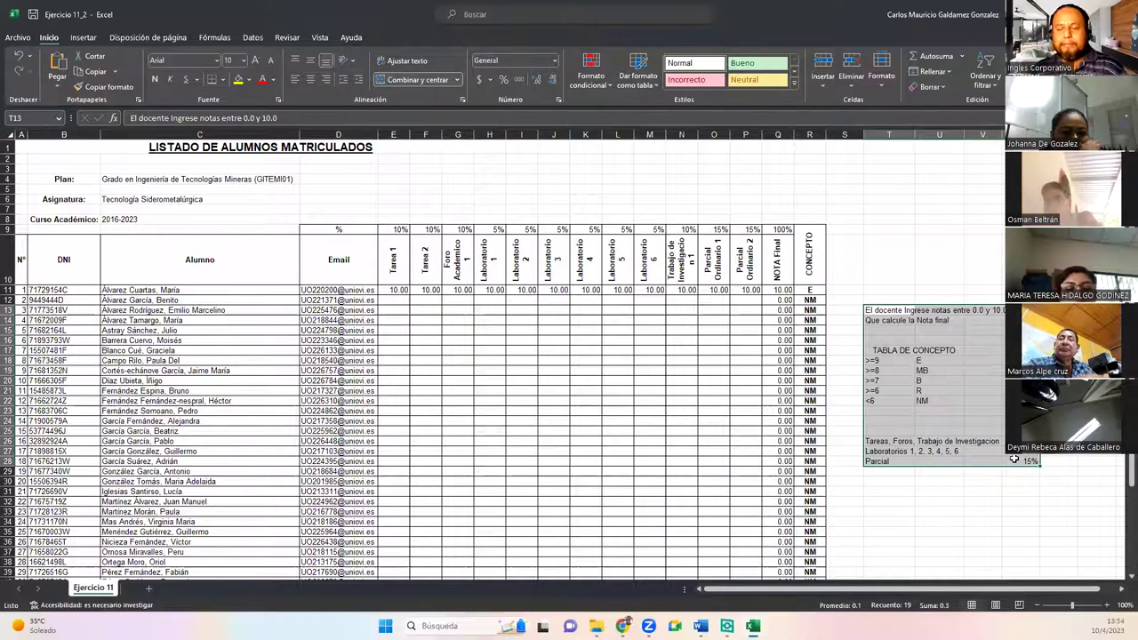
{"action": "left_click", "coordinate": [1014, 460]}
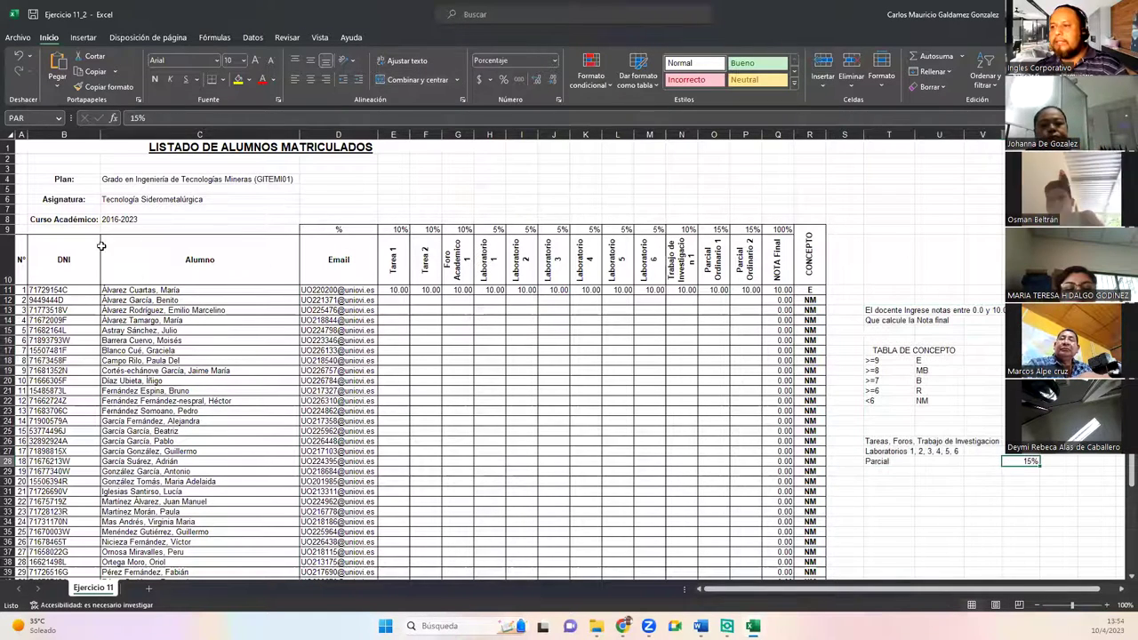
{"action": "scroll", "coordinate": [164, 328], "scroll_direction": "down", "scroll_amount": 5}
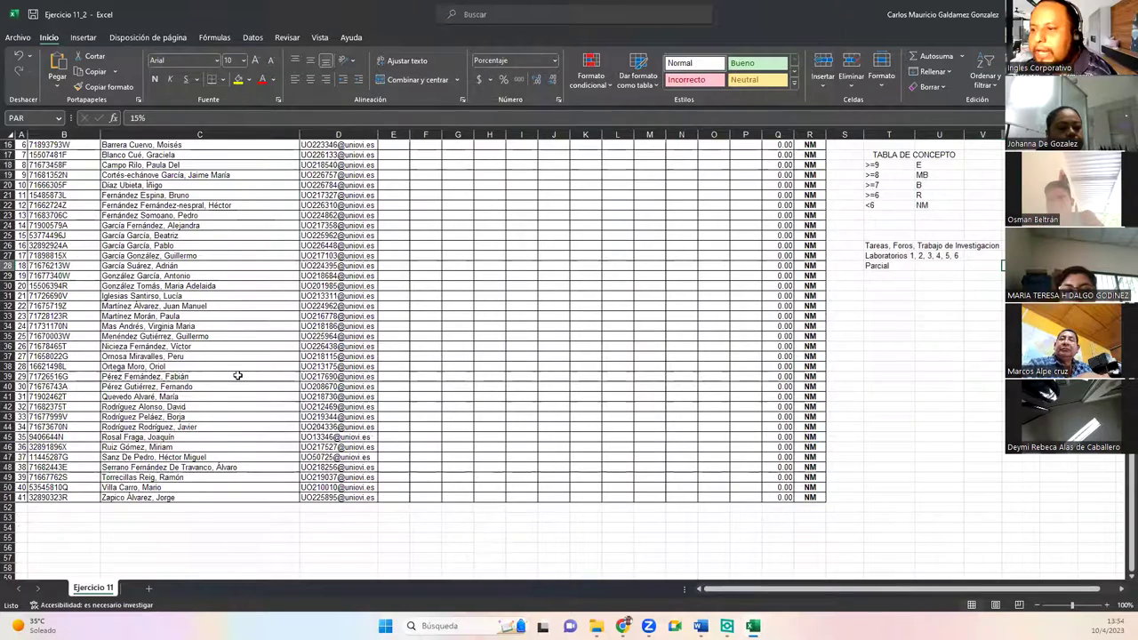
{"action": "scroll", "coordinate": [223, 373], "scroll_direction": "up", "scroll_amount": 5}
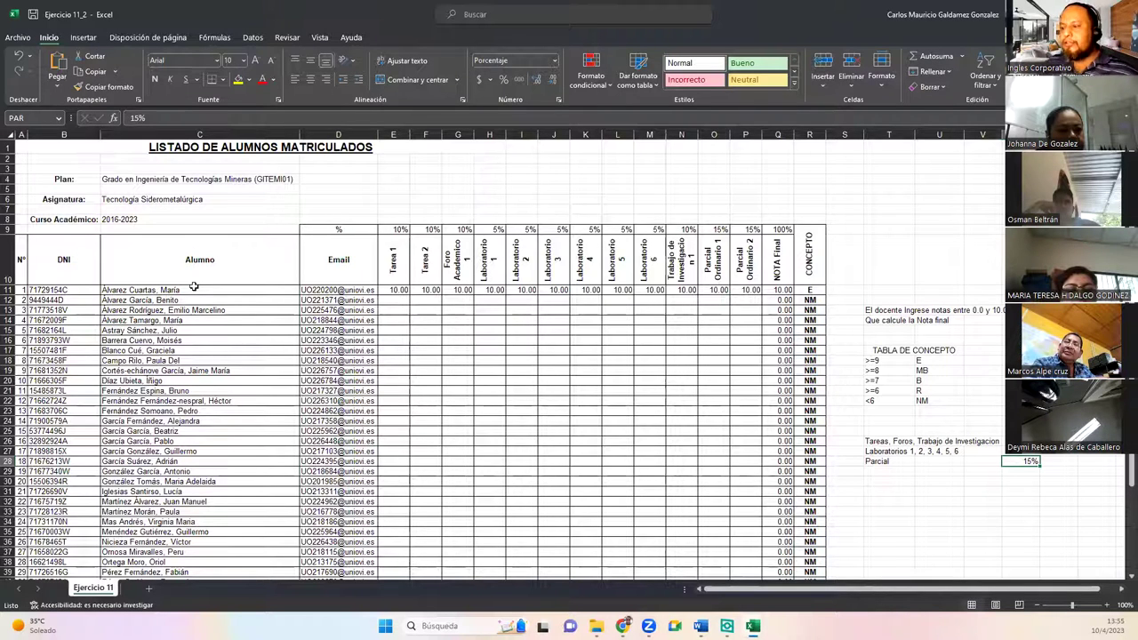
{"action": "left_click", "coordinate": [393, 267]}
{"action": "left_click_drag", "start_coordinate": [478, 264], "coordinate": [749, 264]}
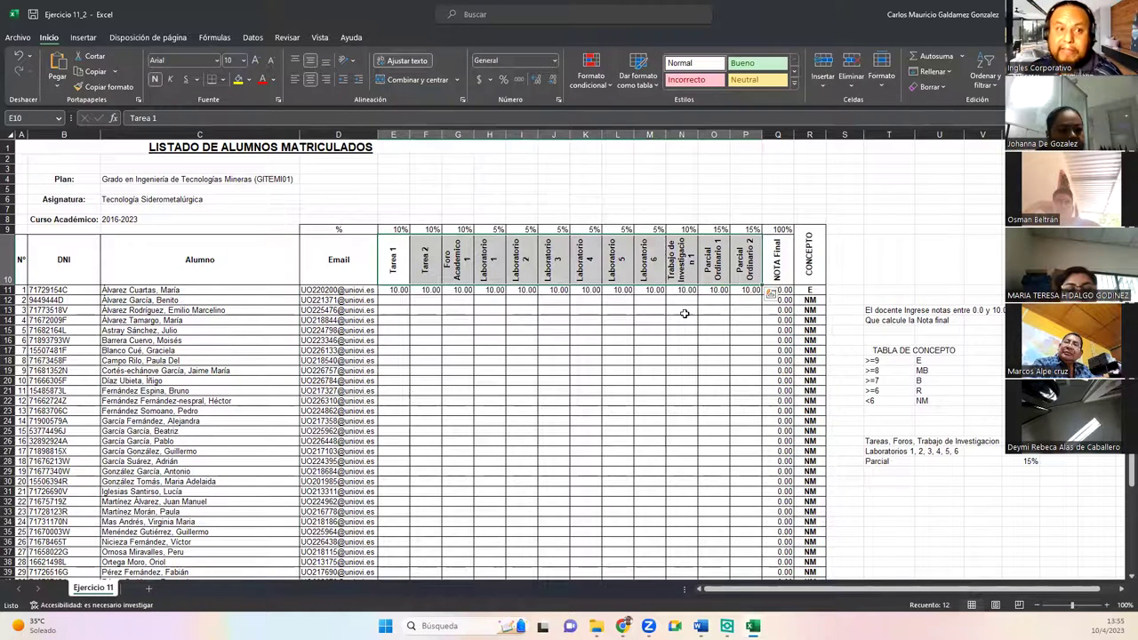
{"action": "left_click_drag", "start_coordinate": [400, 260], "coordinate": [426, 269]}
{"action": "left_click", "coordinate": [460, 275]}
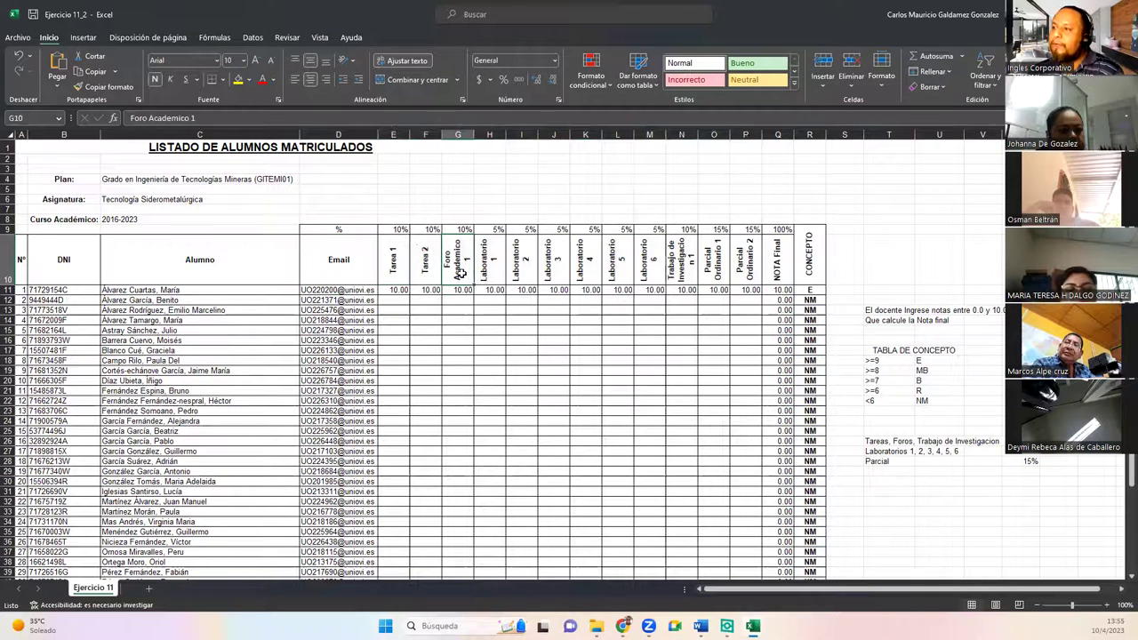
{"action": "left_click_drag", "start_coordinate": [496, 266], "coordinate": [644, 271]}
{"action": "left_click", "coordinate": [682, 273]}
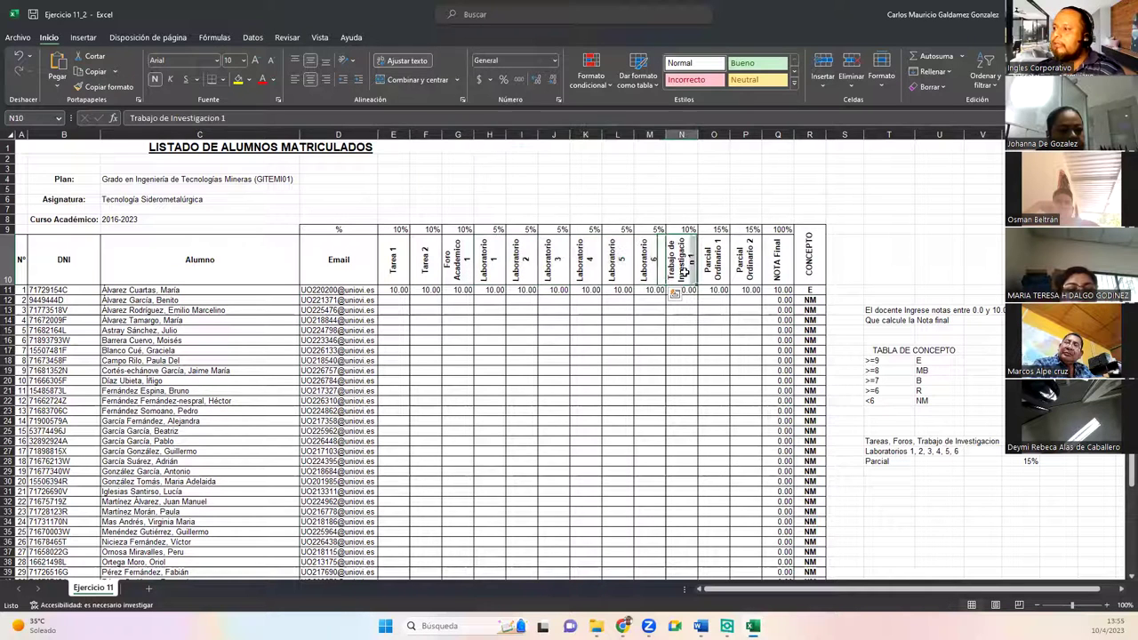
{"action": "left_click_drag", "start_coordinate": [714, 267], "coordinate": [747, 265]}
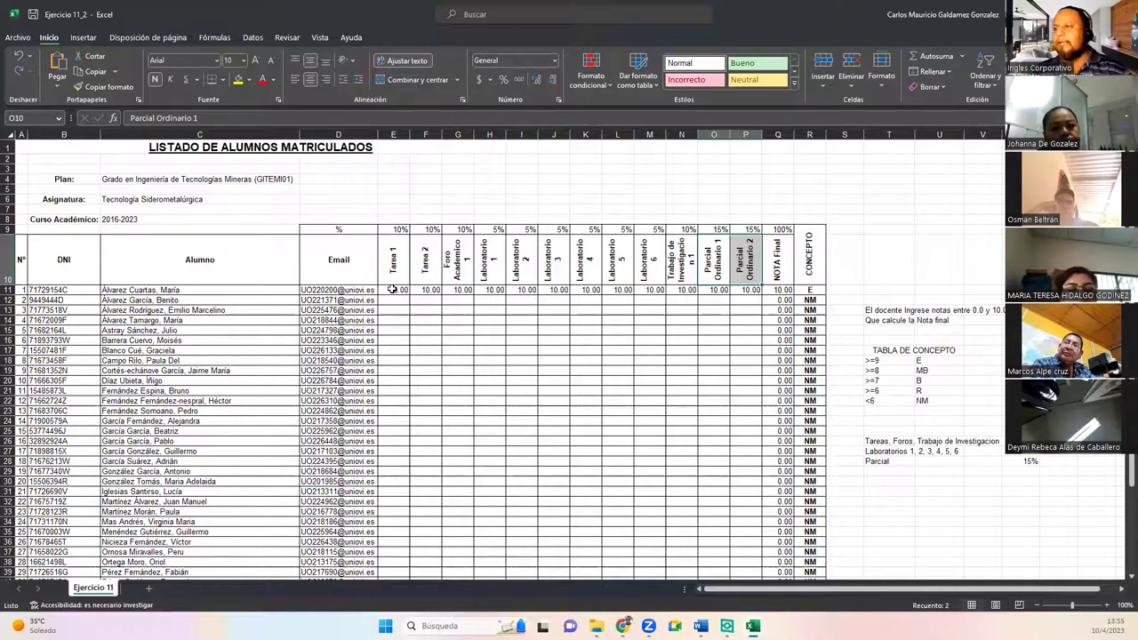
{"action": "left_click", "coordinate": [392, 289]}
{"action": "scroll", "coordinate": [639, 481], "scroll_direction": "down", "scroll_amount": 5}
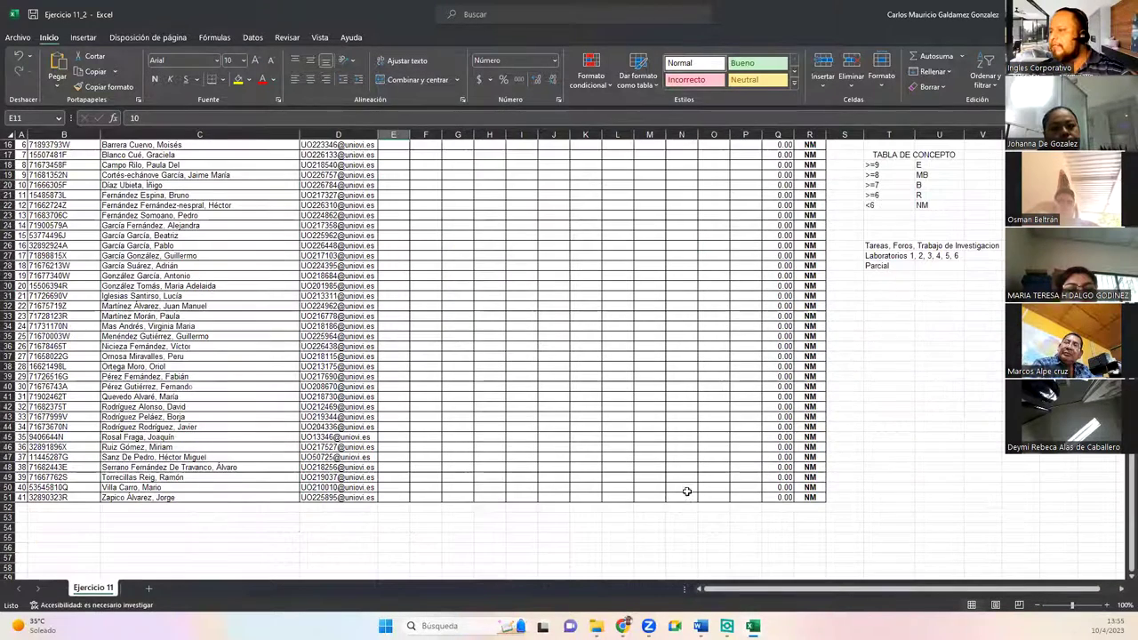
{"action": "left_click", "coordinate": [742, 498], "text": "shift"}
{"action": "scroll", "coordinate": [746, 506], "scroll_direction": "up", "scroll_amount": 5}
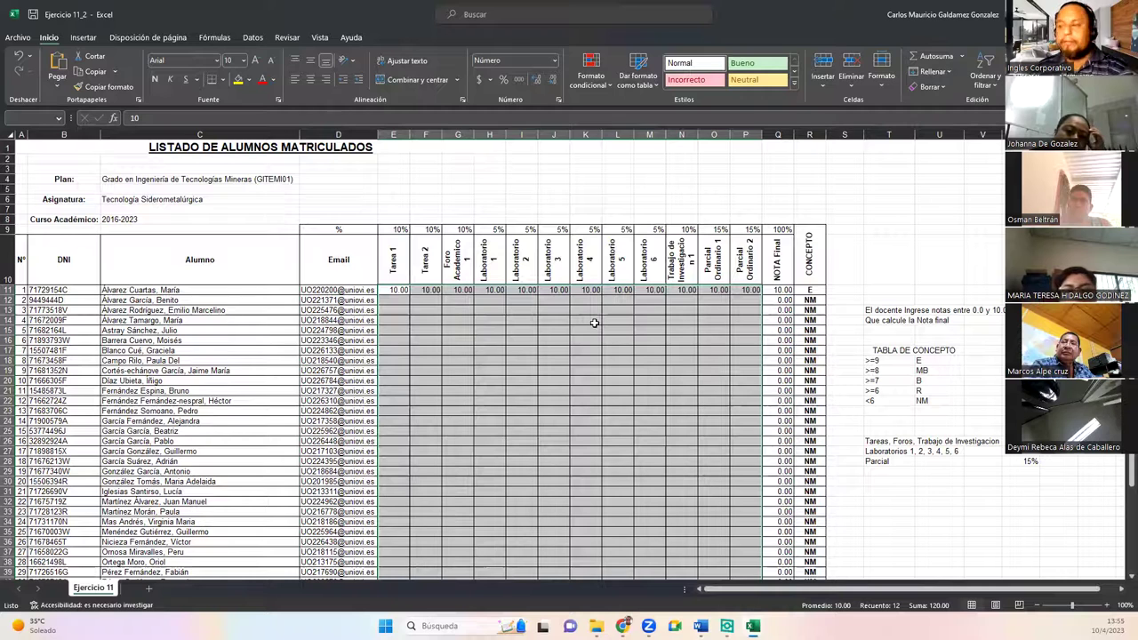
{"action": "left_click", "coordinate": [778, 290]}
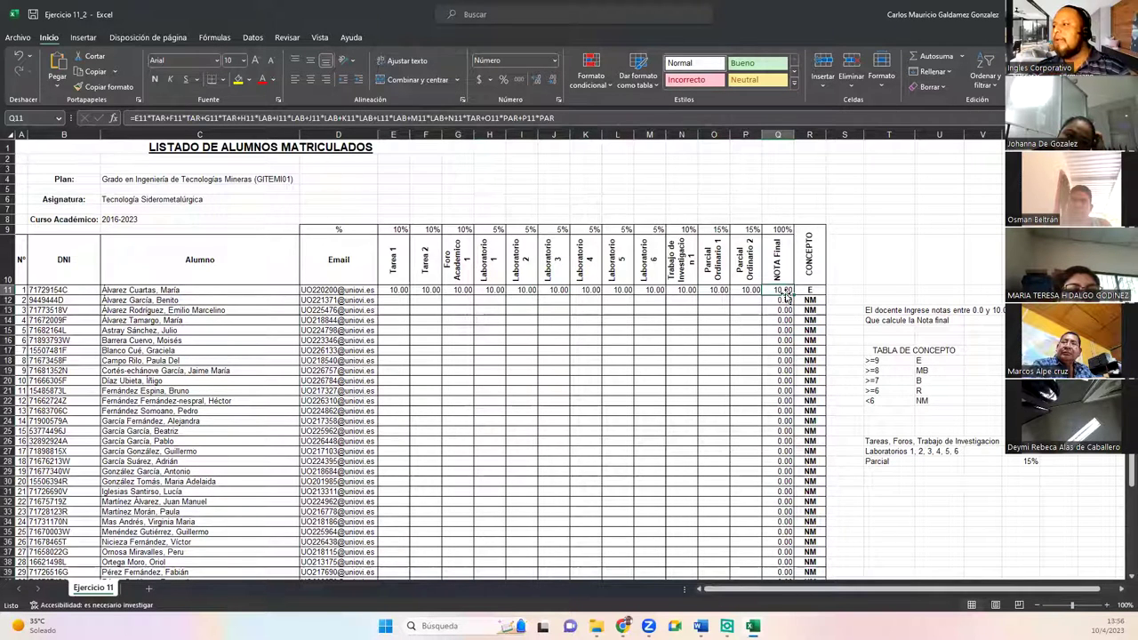
{"action": "double_click", "coordinate": [786, 294]}
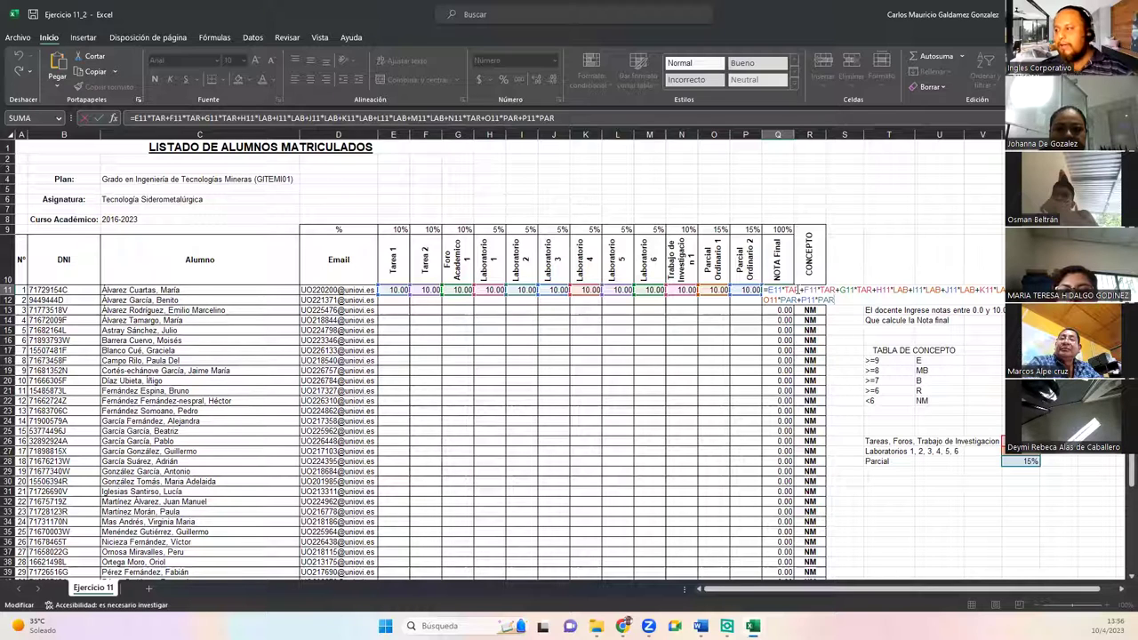
{"action": "left_click", "coordinate": [969, 449]}
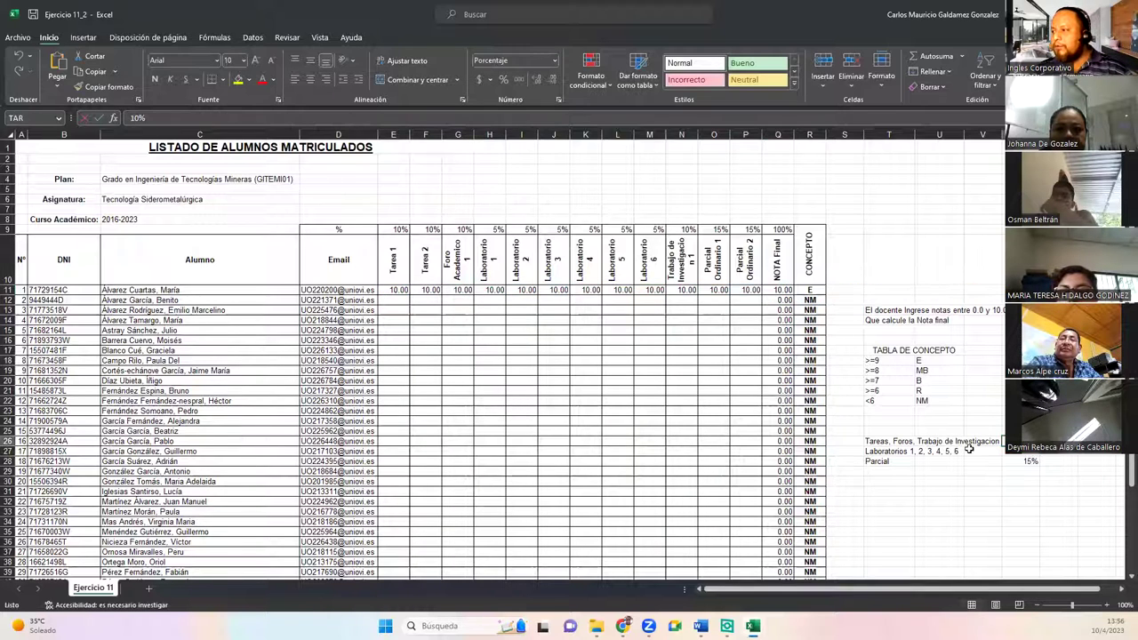
{"action": "left_click_drag", "start_coordinate": [877, 441], "coordinate": [982, 462]}
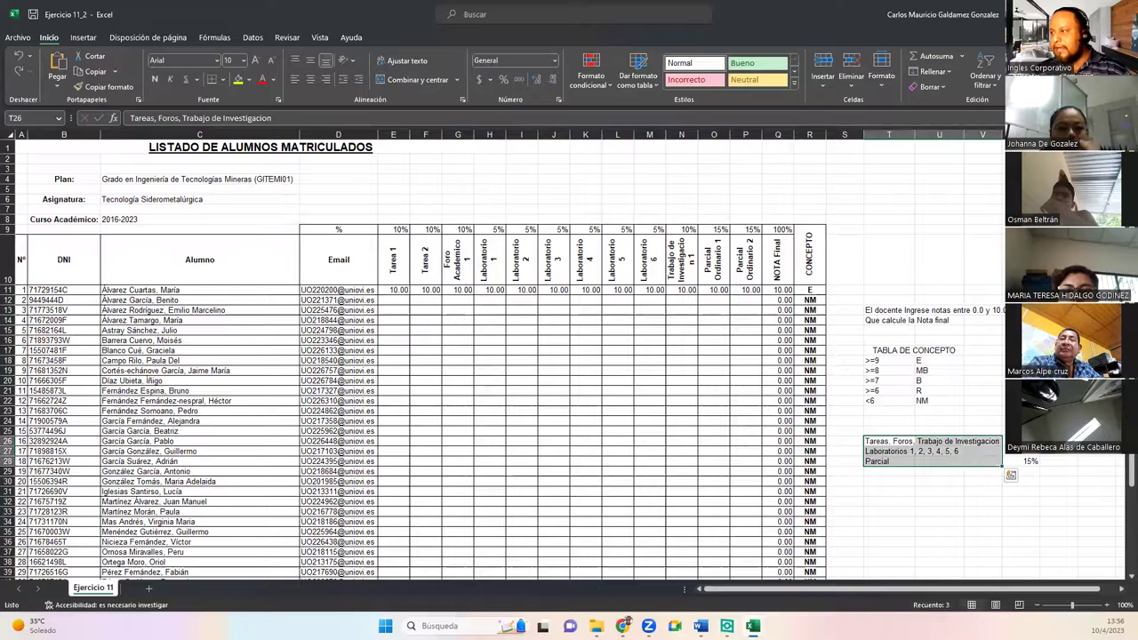
{"action": "left_click", "coordinate": [1018, 441]}
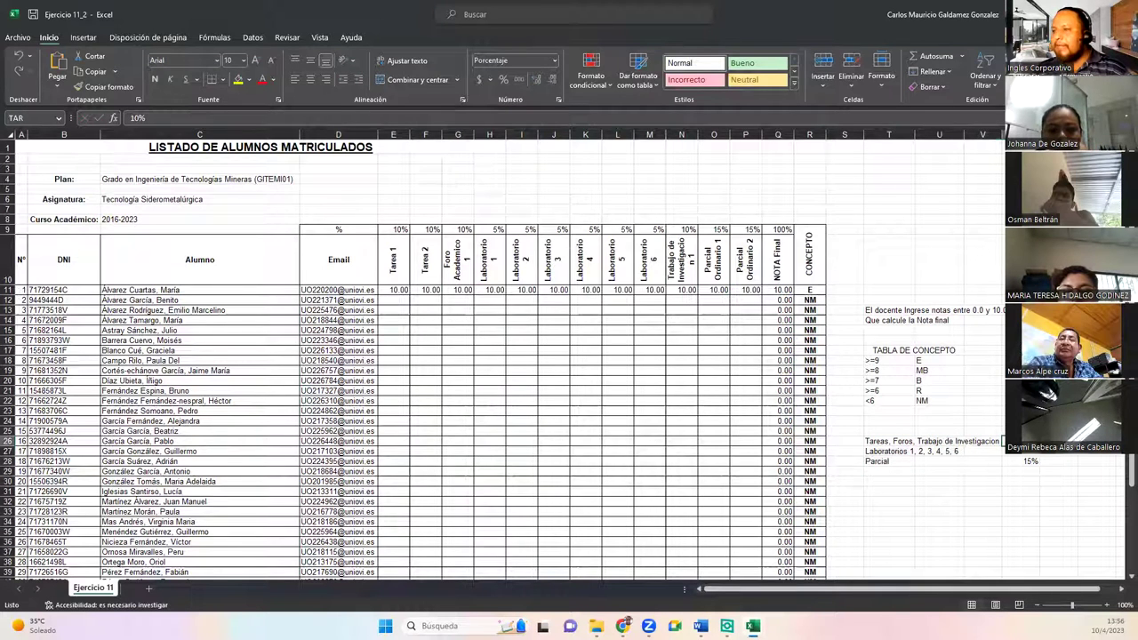
{"action": "left_click", "coordinate": [1018, 451]}
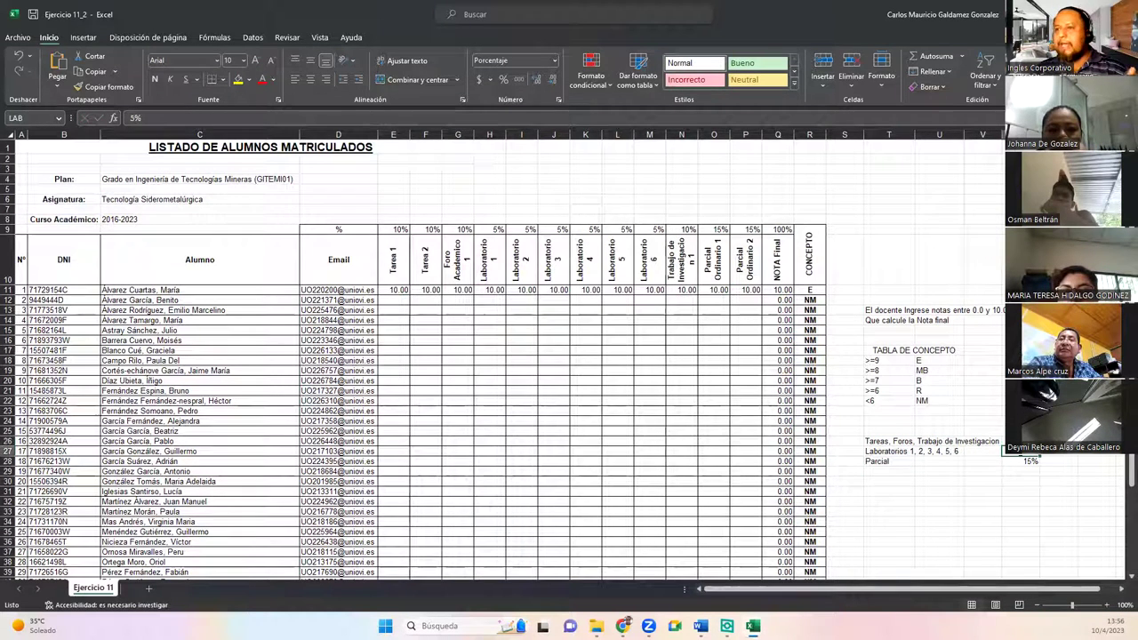
{"action": "left_click", "coordinate": [1025, 462]}
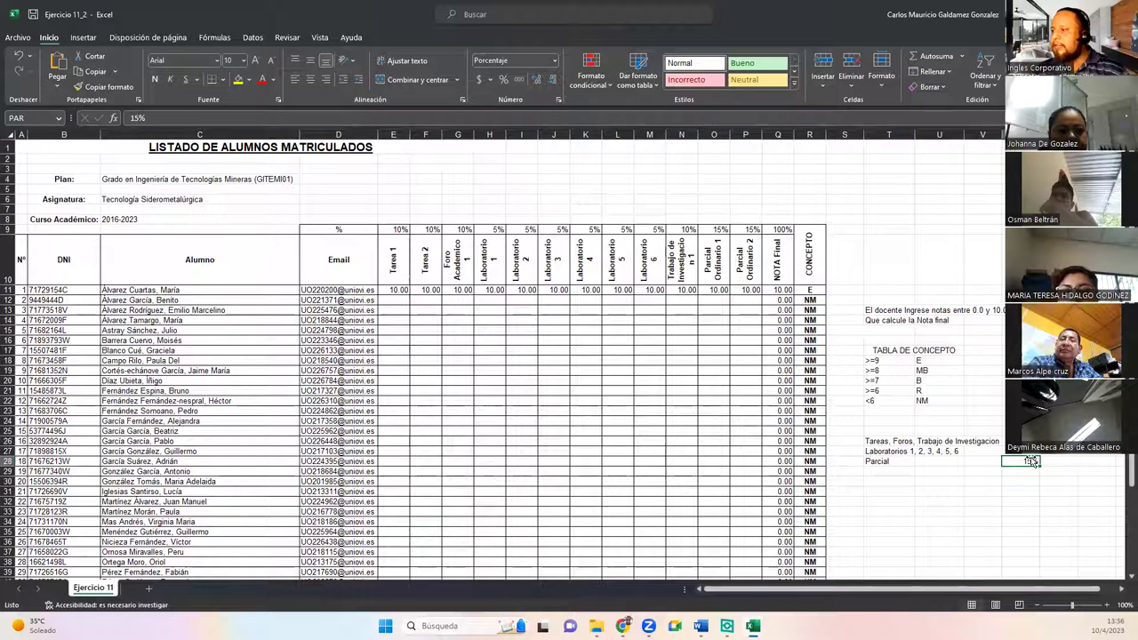
{"action": "left_click", "coordinate": [773, 291]}
{"action": "double_click", "coordinate": [774, 291]}
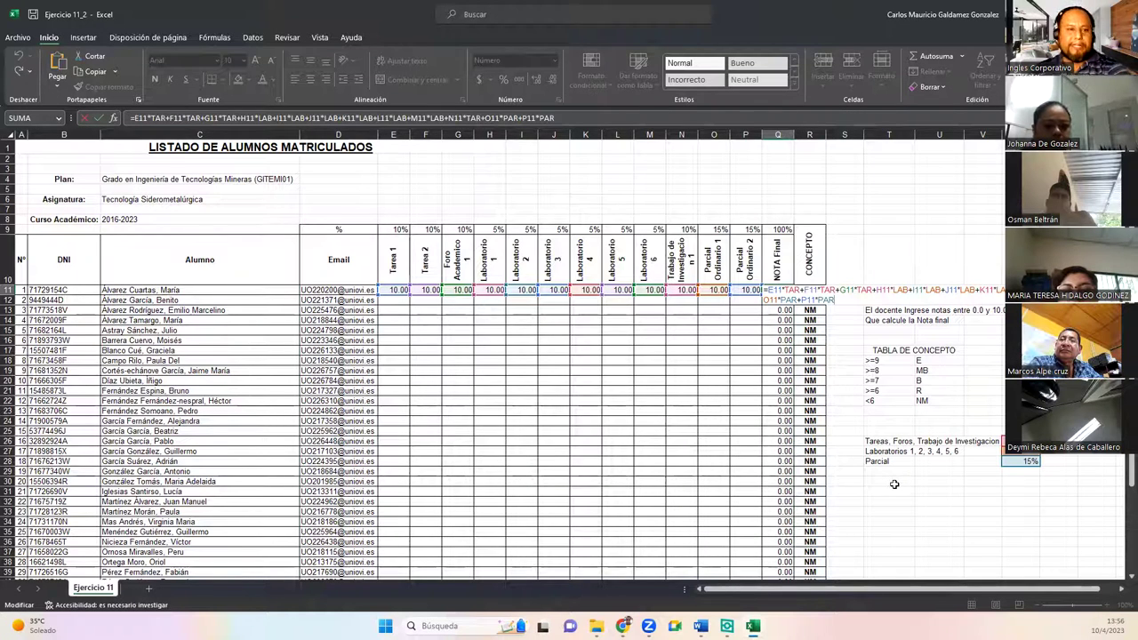
{"action": "key", "text": "ctrl+Return"}
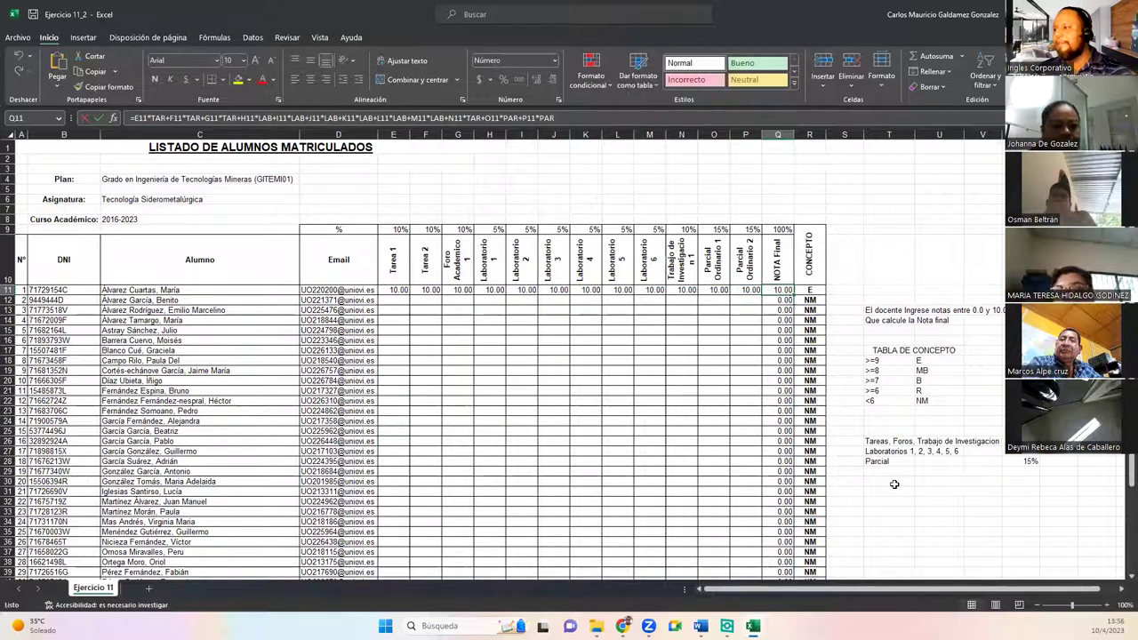
{"action": "left_click_drag", "start_coordinate": [877, 349], "coordinate": [961, 402]}
{"action": "left_click", "coordinate": [766, 289]}
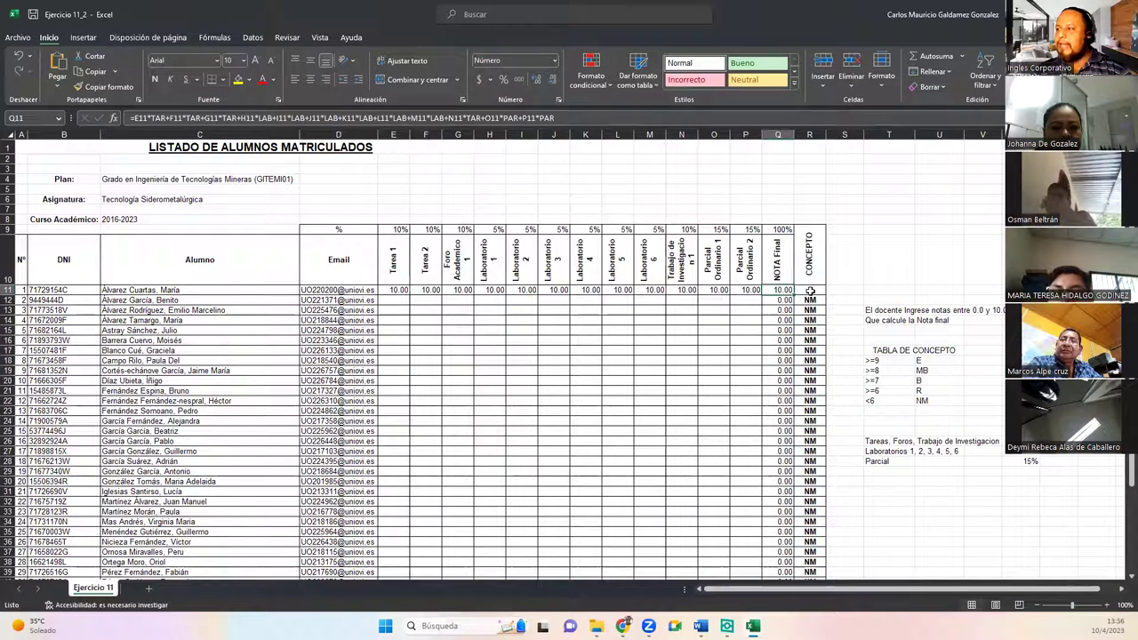
{"action": "left_click", "coordinate": [807, 290]}
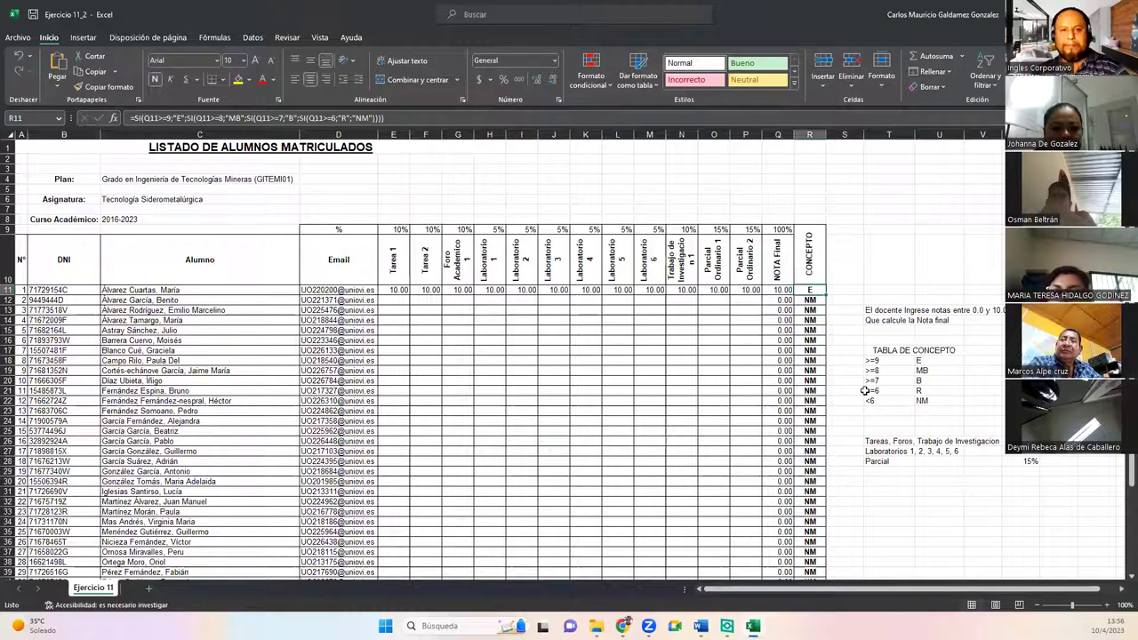
{"action": "key", "text": "F2"}
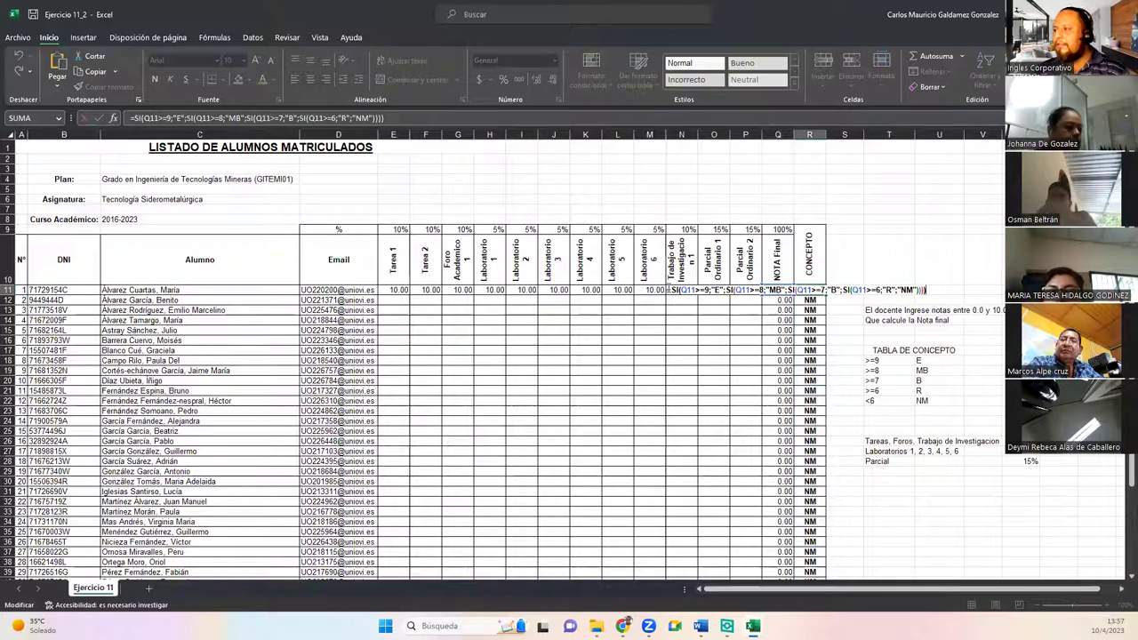
{"action": "left_click_drag", "start_coordinate": [669, 290], "coordinate": [930, 302]}
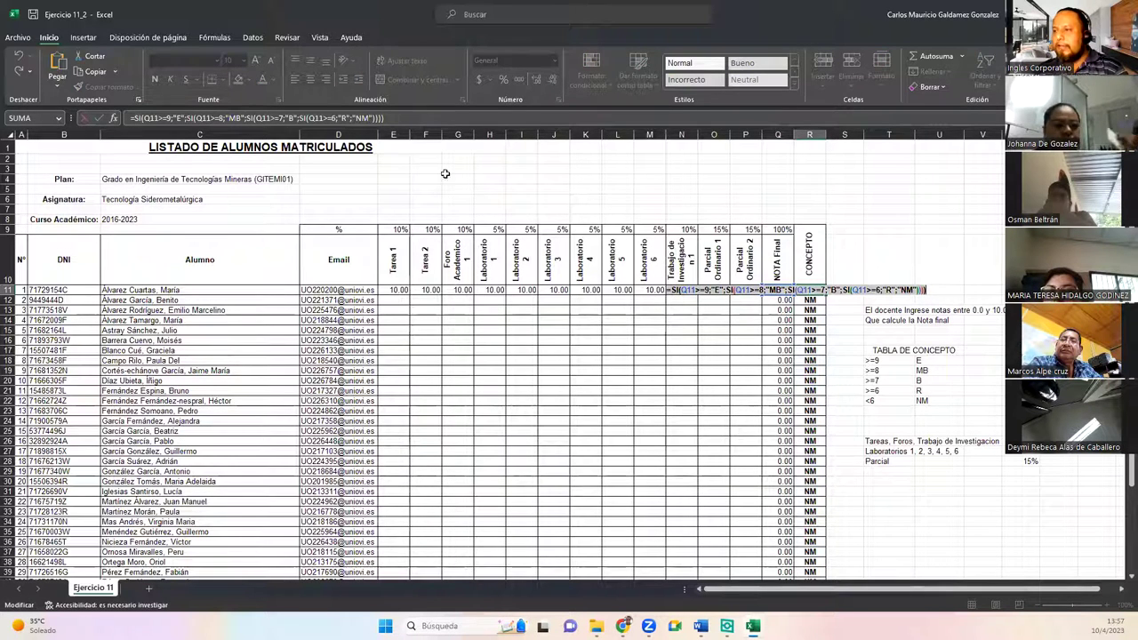
{"action": "left_click", "coordinate": [414, 120]}
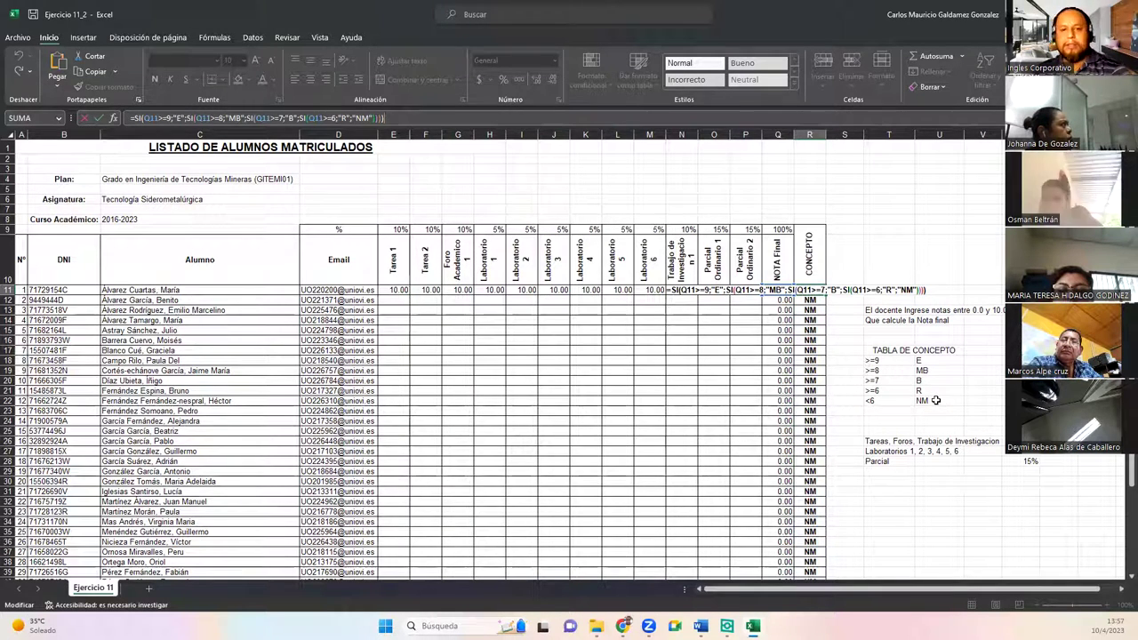
{"action": "key", "text": "ctrl+Return"}
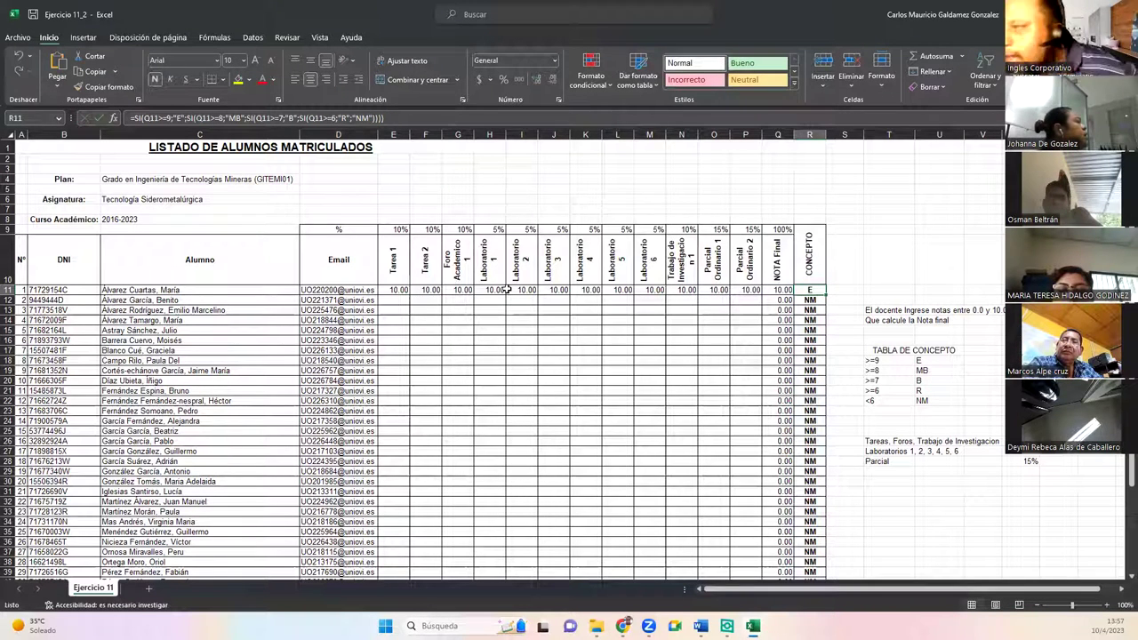
Step: Save As, renaming Ejercicio 11_2 to Ejercicio 11_Tarea
{"action": "left_click", "coordinate": [28, 39]}
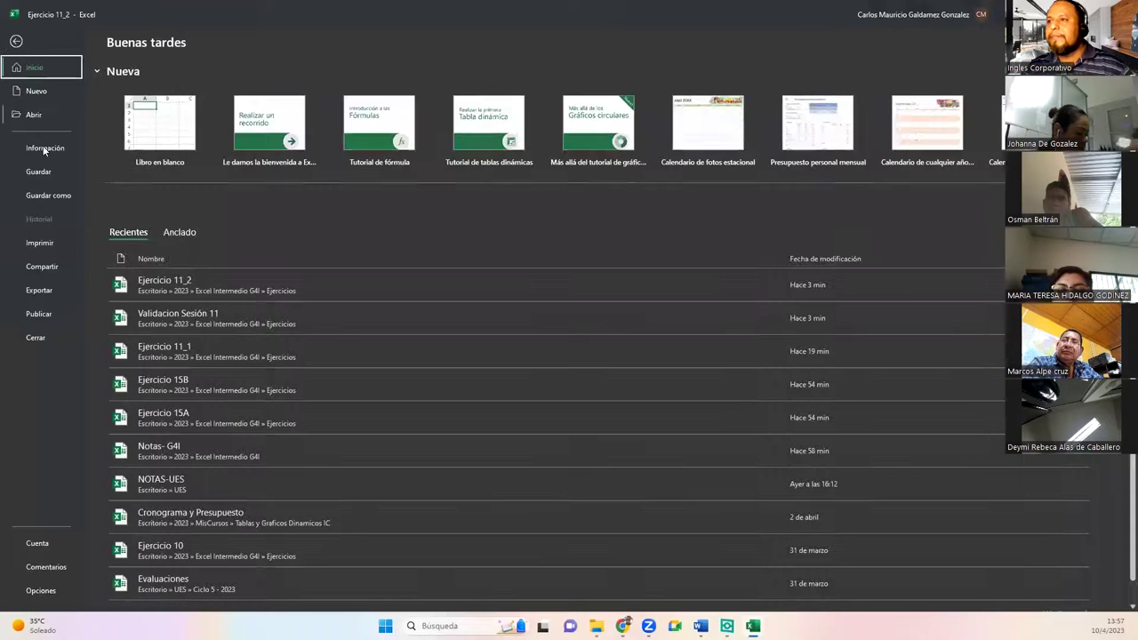
{"action": "left_click", "coordinate": [51, 195]}
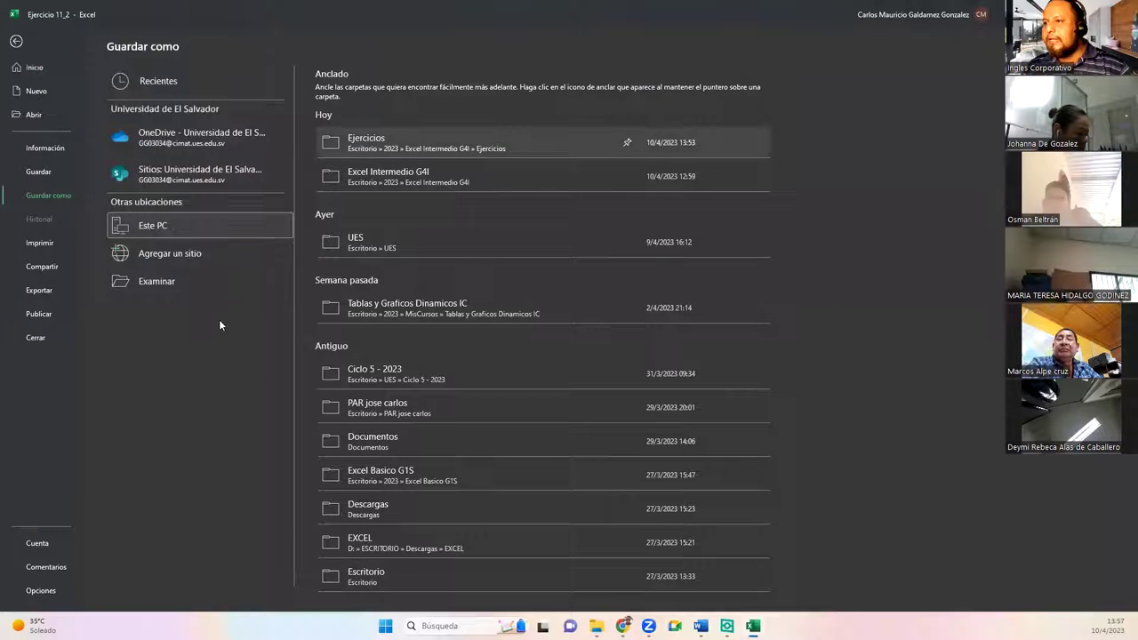
{"action": "key", "text": "End"}
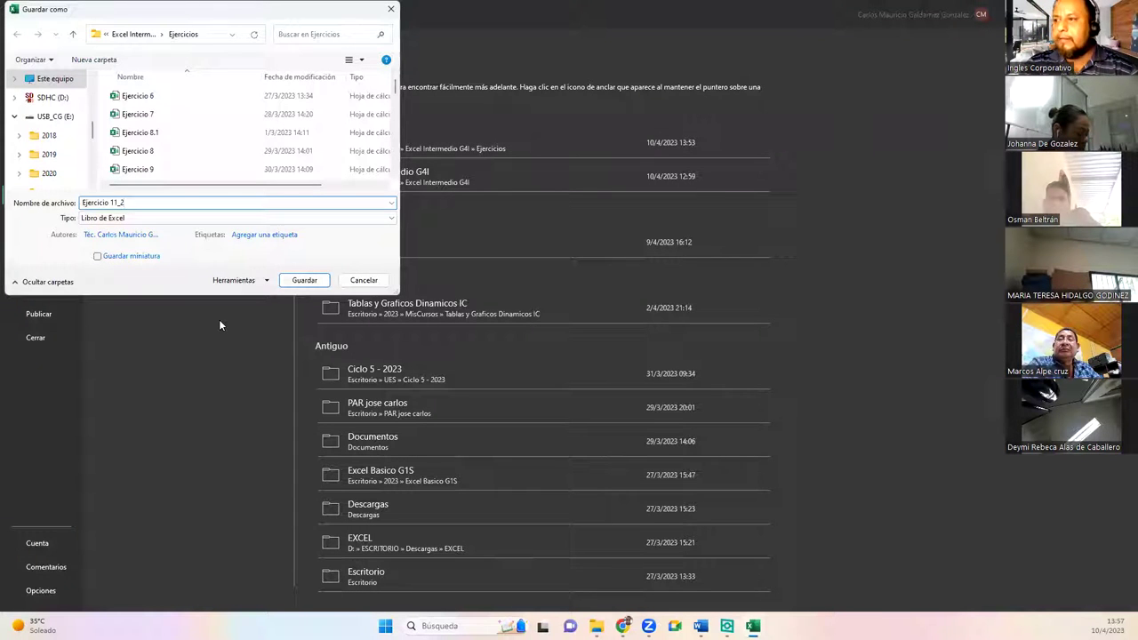
{"action": "key", "text": "BackSpace"}
{"action": "type", "text": "Tarea"}
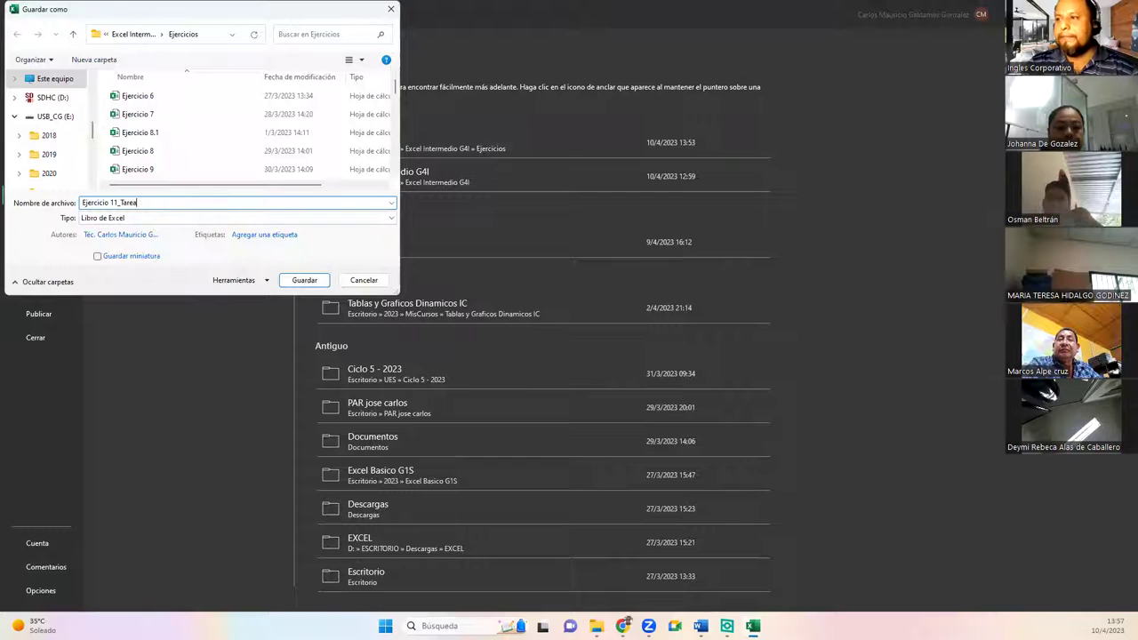
{"action": "key", "text": "Return"}
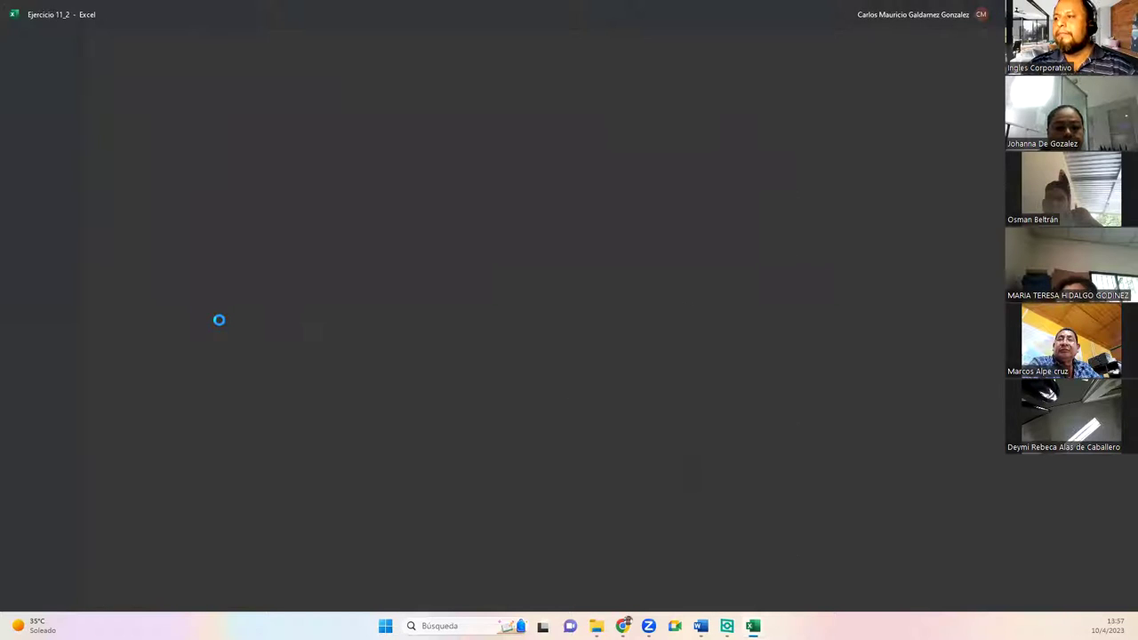
{"action": "left_click", "coordinate": [487, 355]}
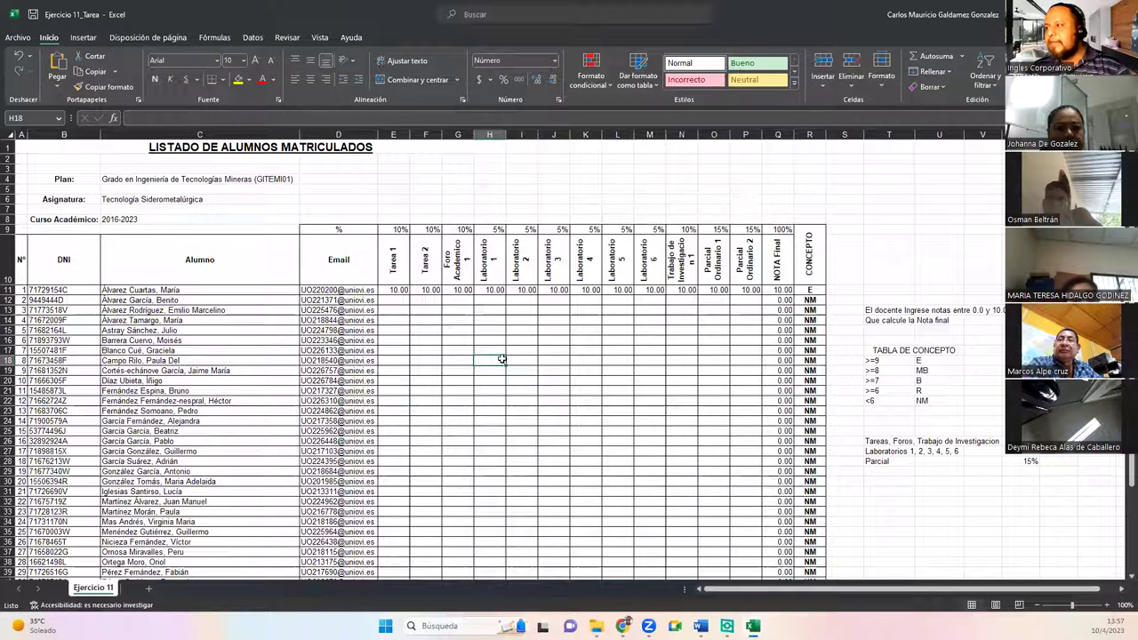
Step: Select the grade cells E11:P51 and the NOTA Final results column to mark the area to clear
{"action": "key", "text": "ctrl+z"}
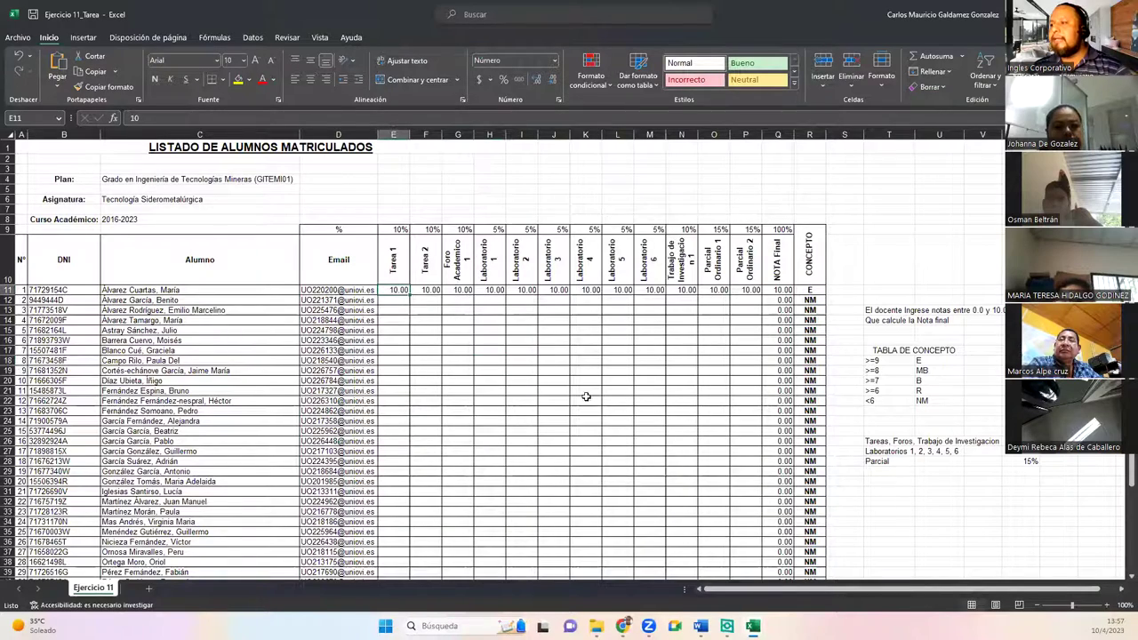
{"action": "scroll", "coordinate": [640, 418], "scroll_direction": "down", "scroll_amount": 5}
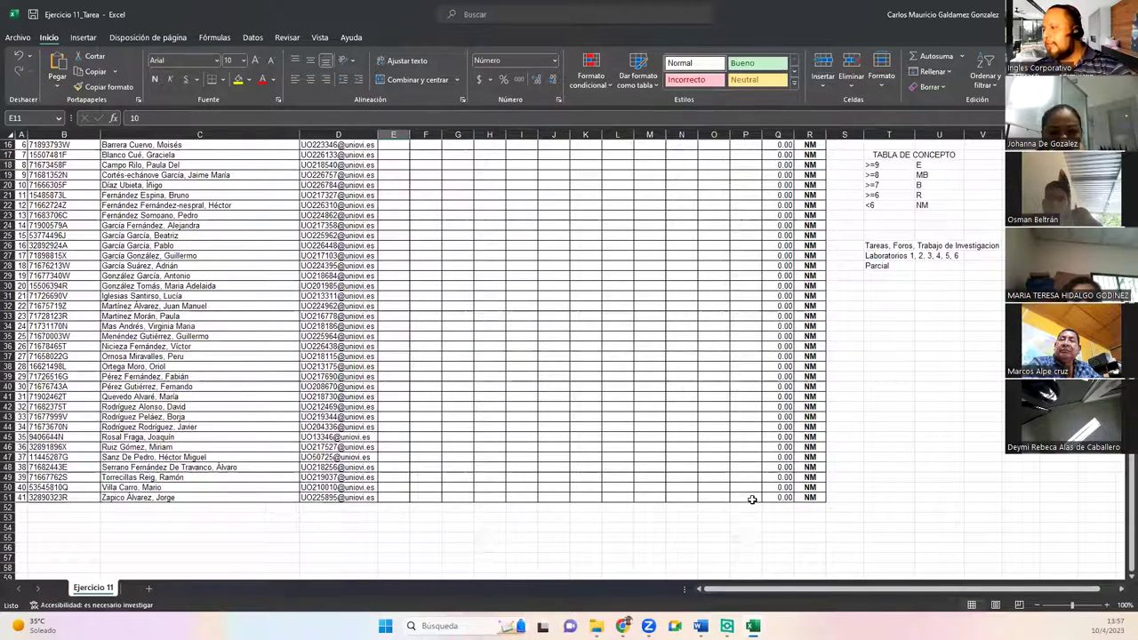
{"action": "left_click", "coordinate": [752, 497], "text": "shift"}
{"action": "scroll", "coordinate": [480, 526], "scroll_direction": "up", "scroll_amount": 5}
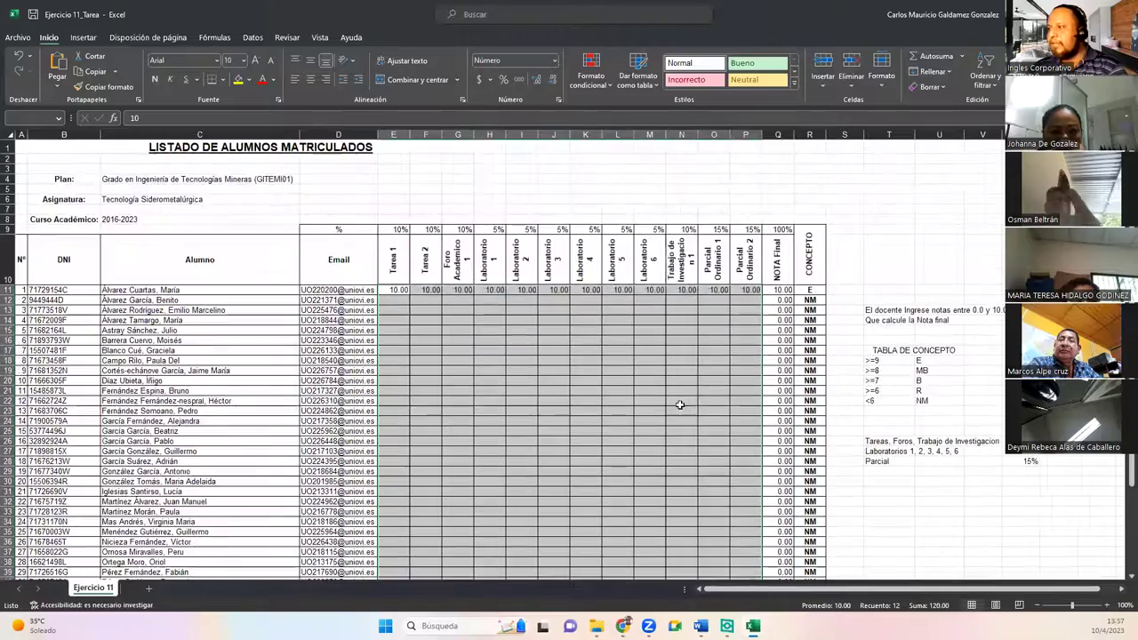
{"action": "left_click_drag", "start_coordinate": [772, 289], "coordinate": [818, 547]}
{"action": "scroll", "coordinate": [674, 495], "scroll_direction": "up", "scroll_amount": 3}
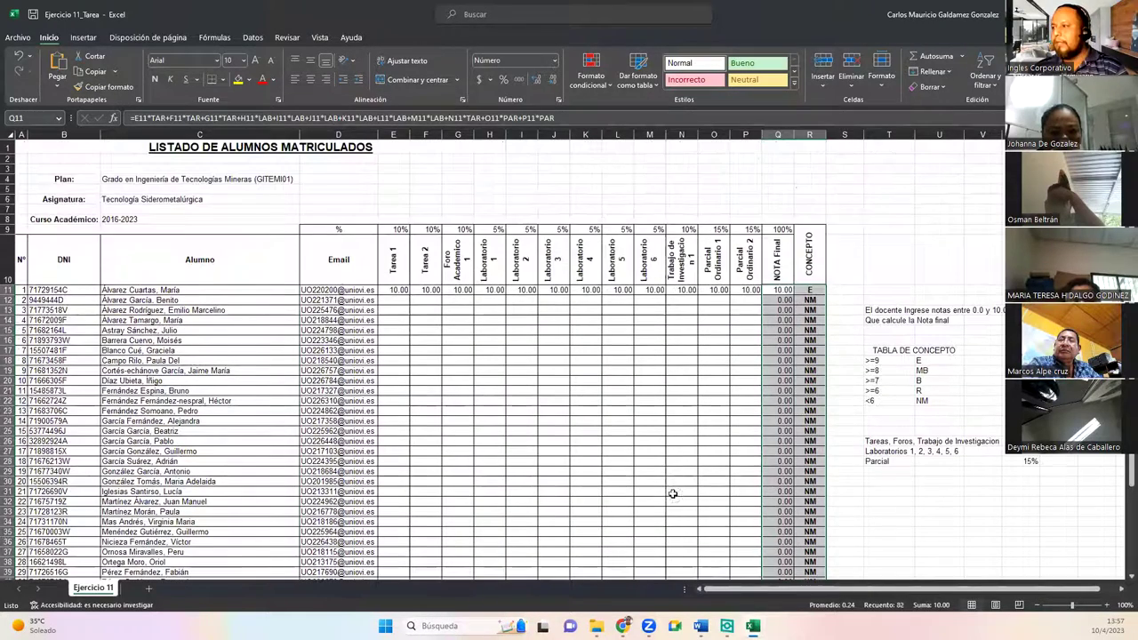
{"action": "left_click", "coordinate": [459, 409]}
Step: Delete all sample grades and computed results in E11:R51
{"action": "left_click", "coordinate": [393, 289]}
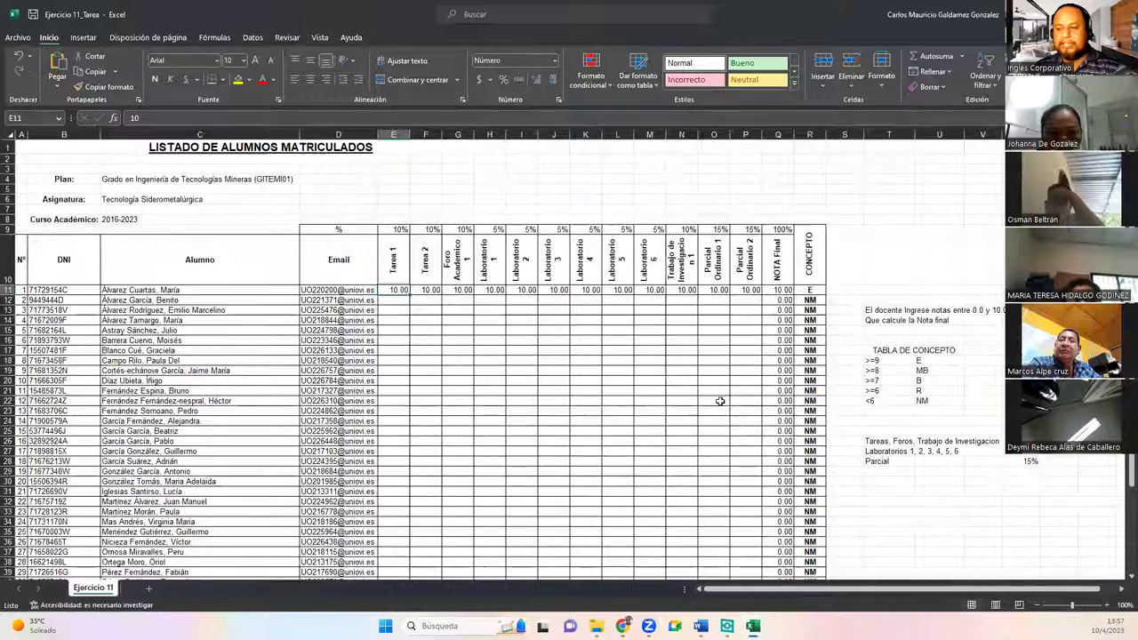
{"action": "scroll", "coordinate": [746, 431], "scroll_direction": "down", "scroll_amount": 5}
{"action": "left_click", "coordinate": [807, 498], "text": "shift"}
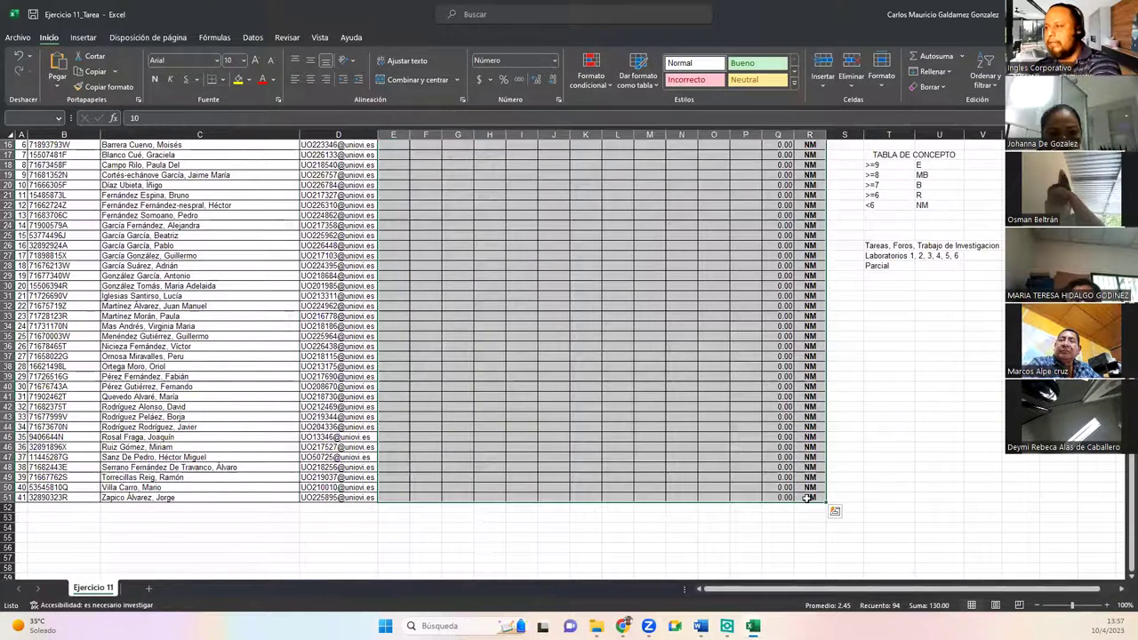
{"action": "key", "text": "Delete"}
{"action": "scroll", "coordinate": [653, 424], "scroll_direction": "up", "scroll_amount": 5}
{"action": "left_click", "coordinate": [590, 391]}
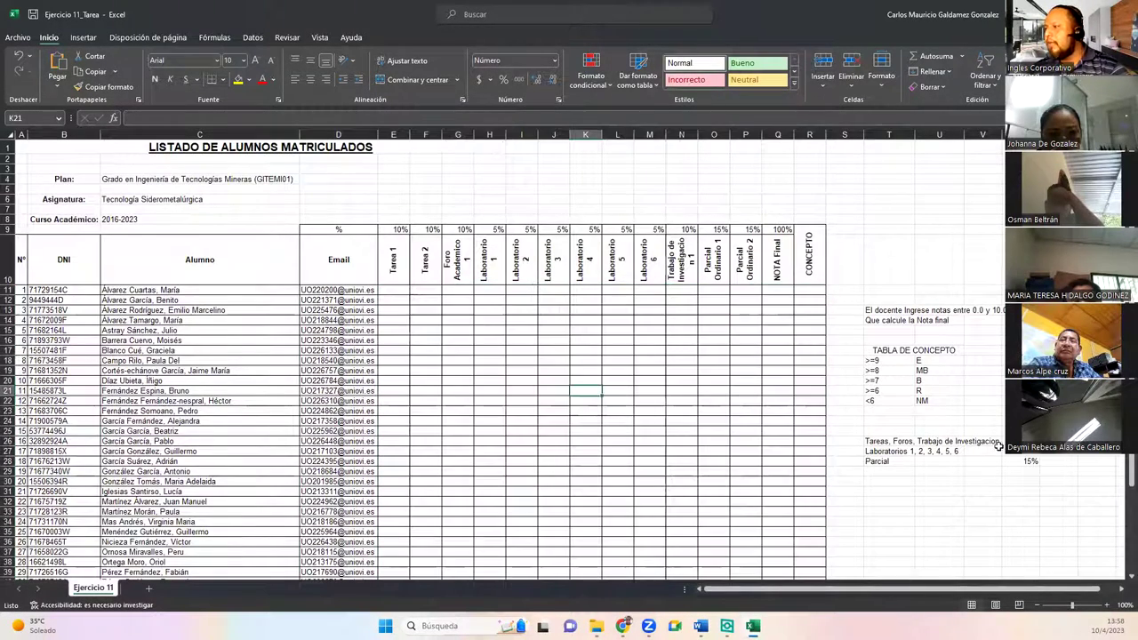
Step: Check the weights Tareas 10%, Laboratorios 5%, Parcial 15% and their named ranges TAR, LAB, PAR
{"action": "left_click", "coordinate": [1023, 442]}
{"action": "left_click", "coordinate": [1022, 451]}
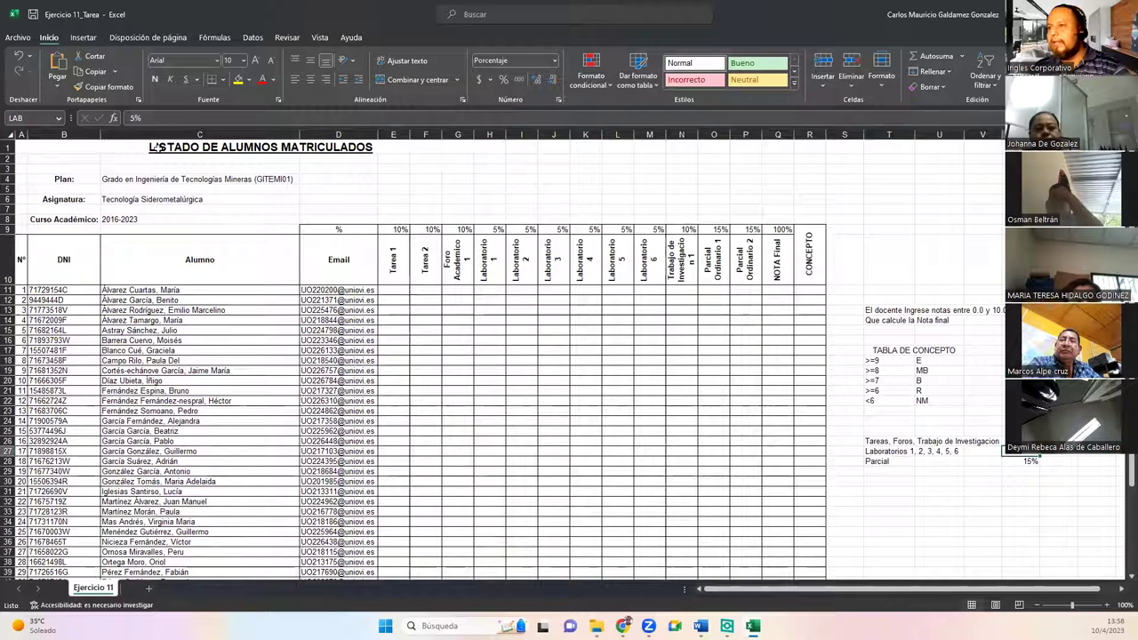
{"action": "left_click", "coordinate": [27, 117]}
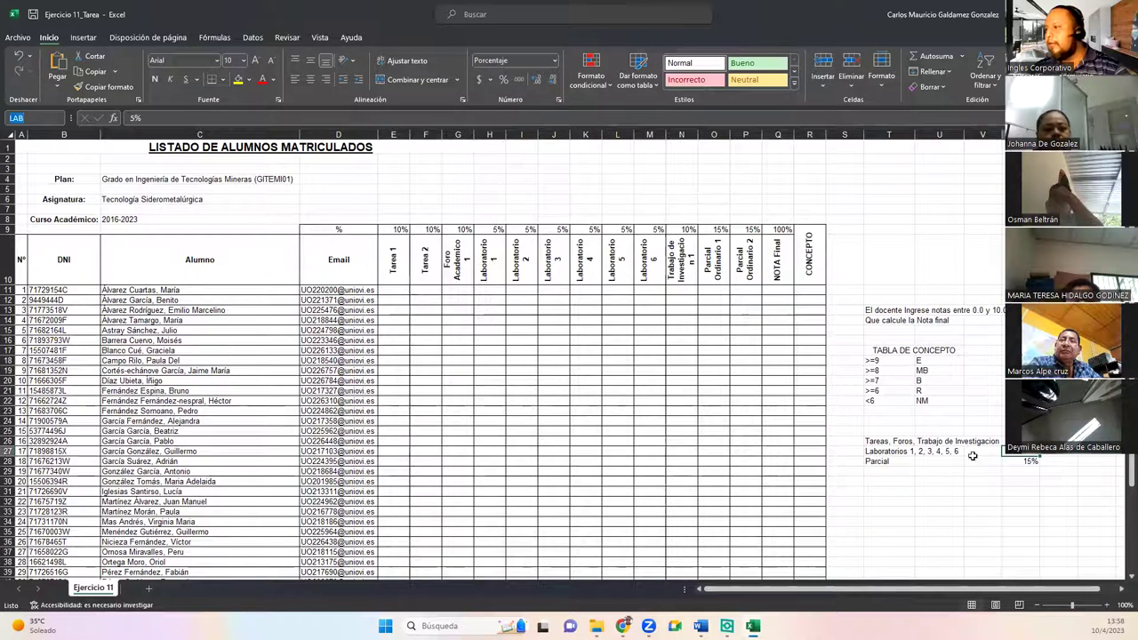
{"action": "left_click", "coordinate": [1005, 460]}
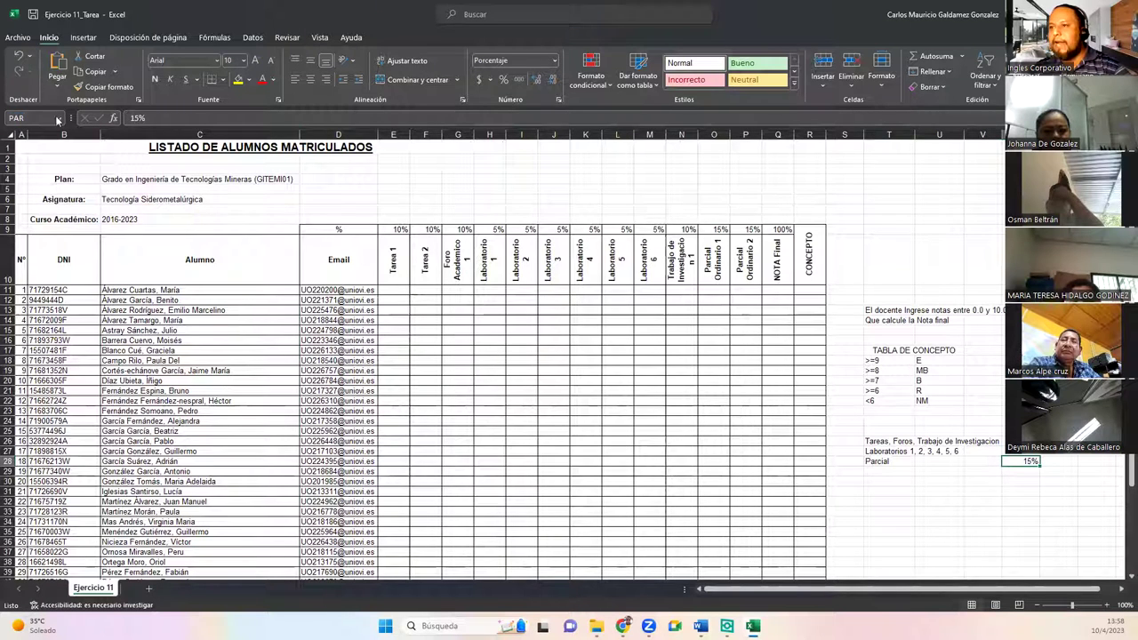
{"action": "left_click", "coordinate": [45, 117]}
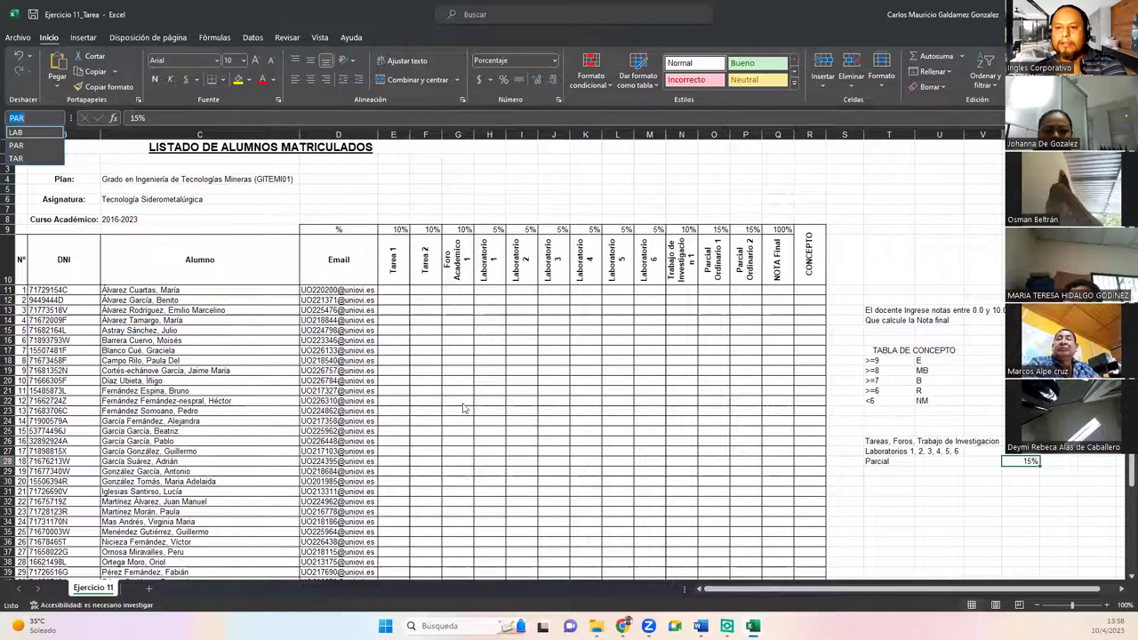
{"action": "key", "text": "Escape"}
{"action": "left_click", "coordinate": [440, 389]}
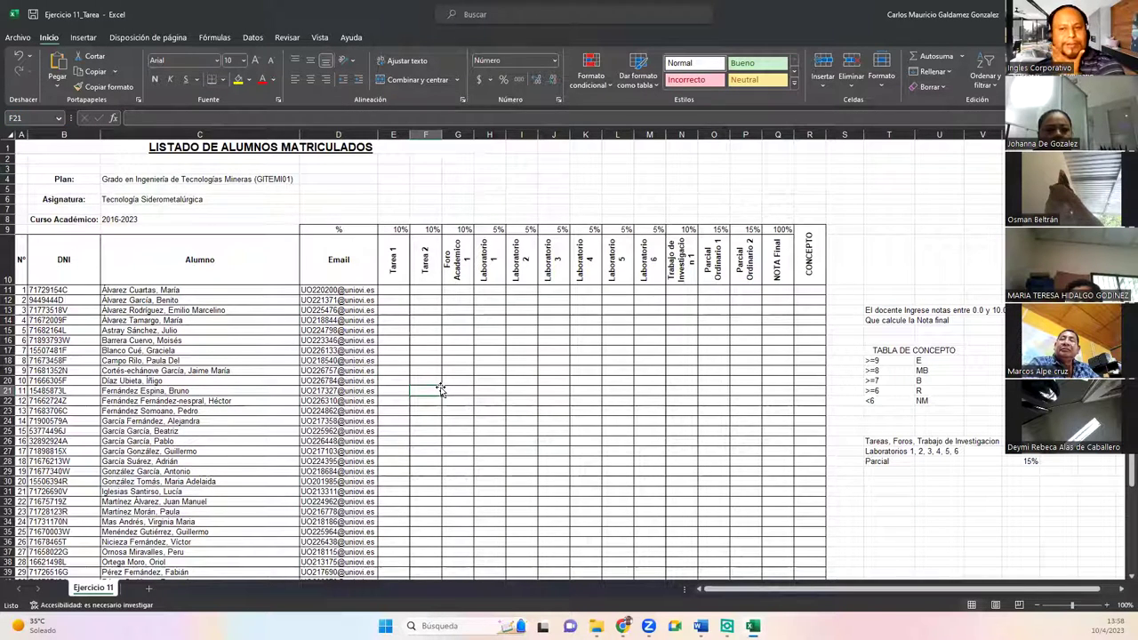
Step: Reselect the cleared grade cells from E11 through P51 to confirm they are empty
{"action": "left_click", "coordinate": [788, 361]}
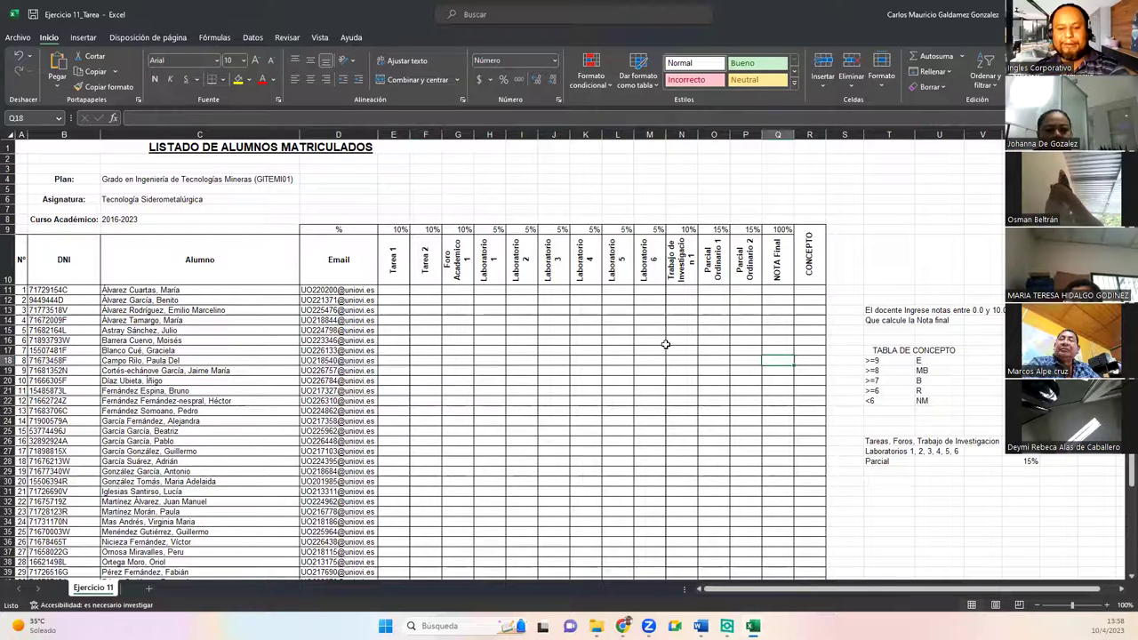
{"action": "left_click_drag", "start_coordinate": [401, 289], "coordinate": [715, 512]}
{"action": "scroll", "coordinate": [715, 514], "scroll_direction": "down", "scroll_amount": 5}
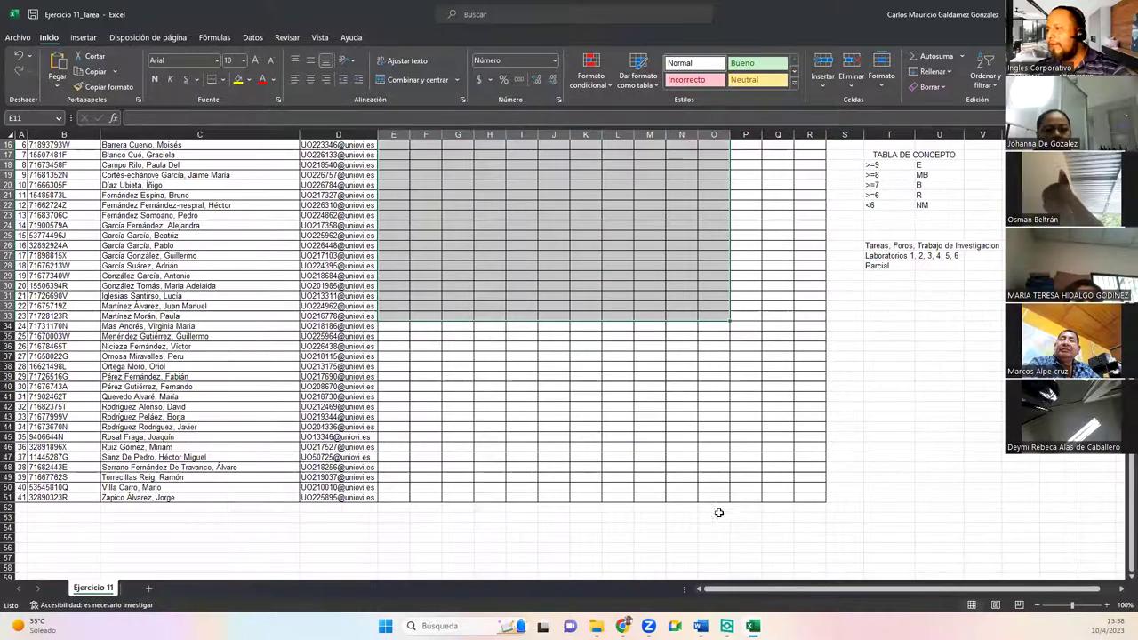
{"action": "left_click", "coordinate": [752, 500], "text": "shift"}
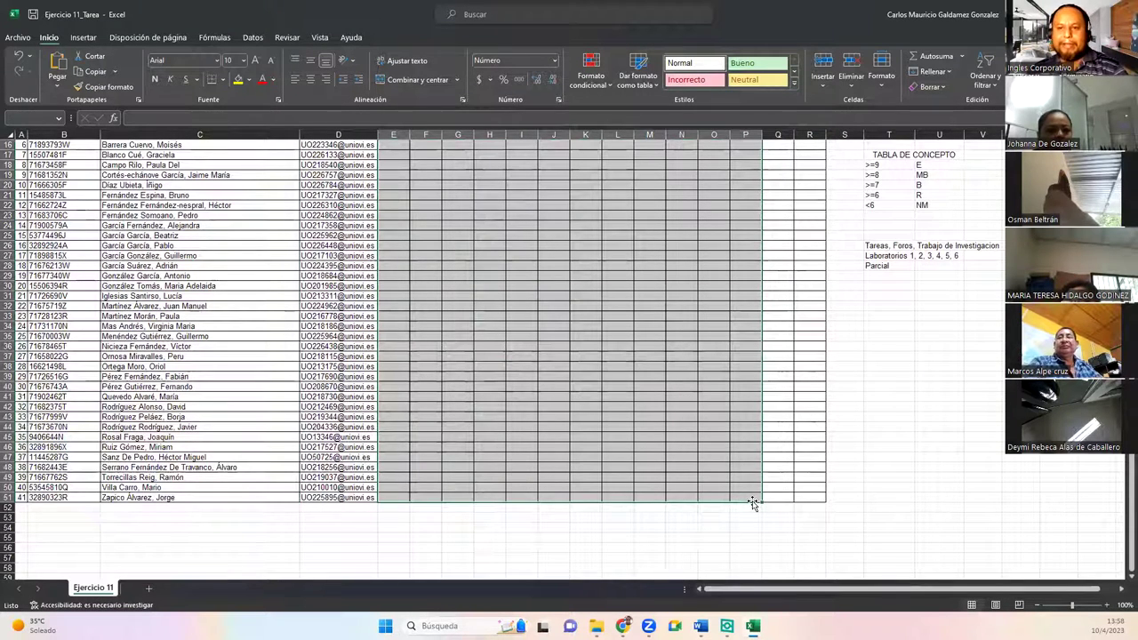
{"action": "left_click", "coordinate": [653, 425]}
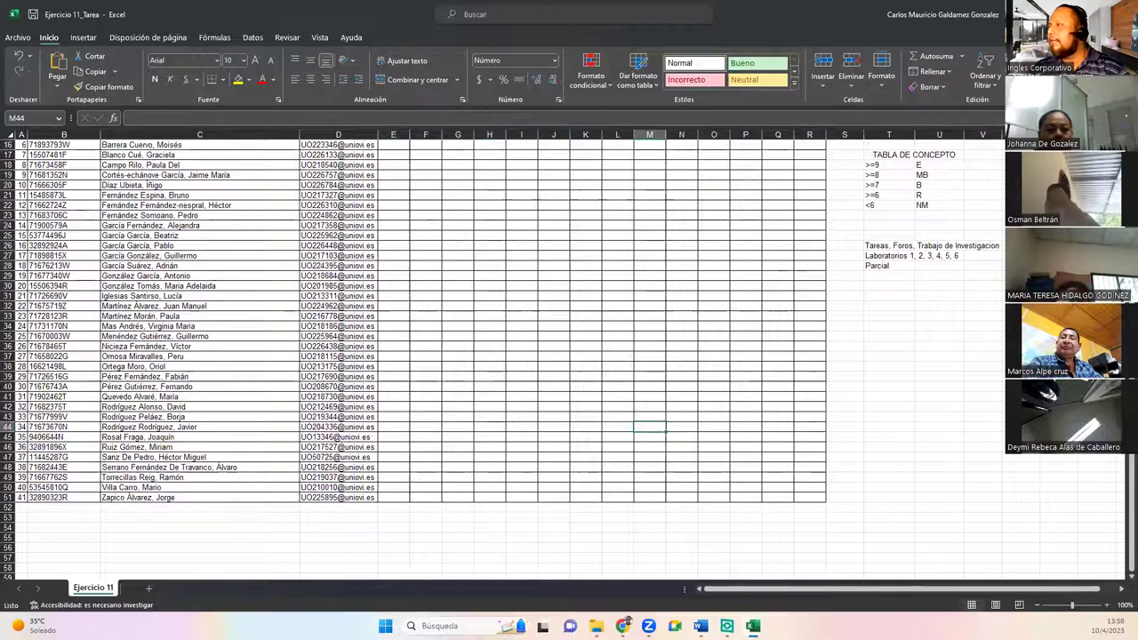
Step: Close Ejercicio 11_1 without saving and advance to the Dudas y consultas slide
{"action": "key", "text": "alt+Tab"}
{"action": "key", "text": "alt+F4"}
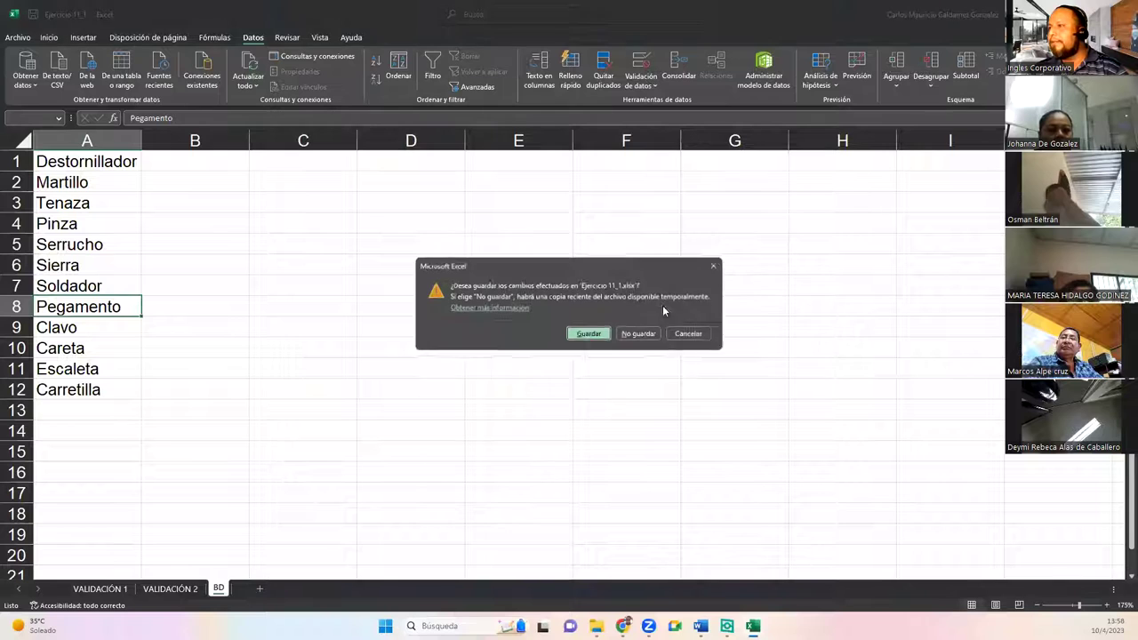
{"action": "left_click", "coordinate": [634, 334]}
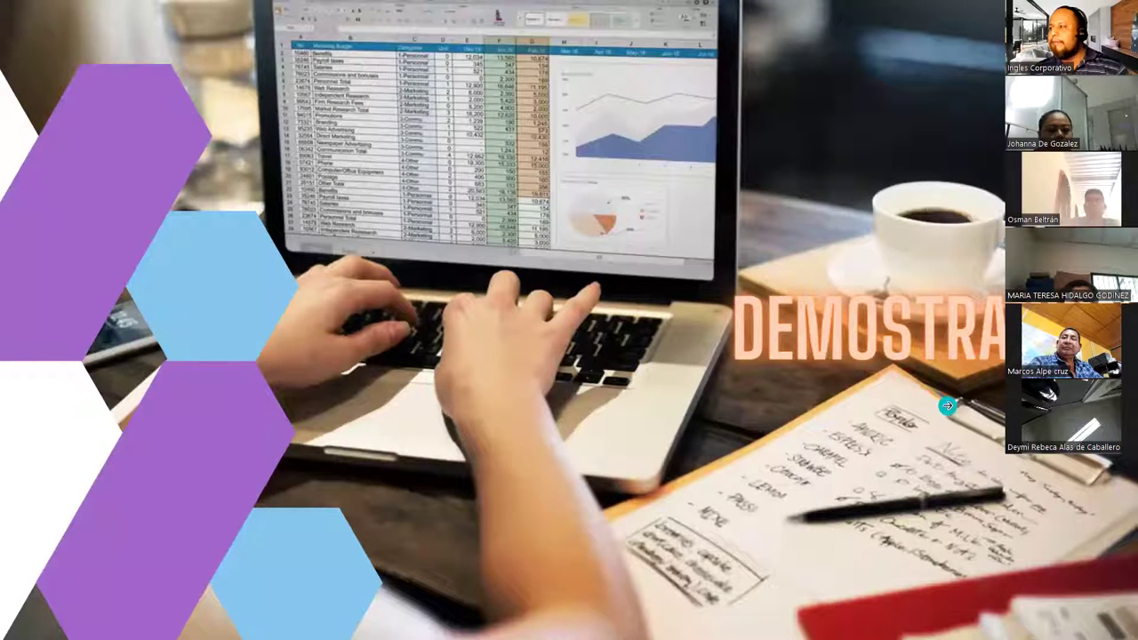
{"action": "left_click", "coordinate": [948, 406]}
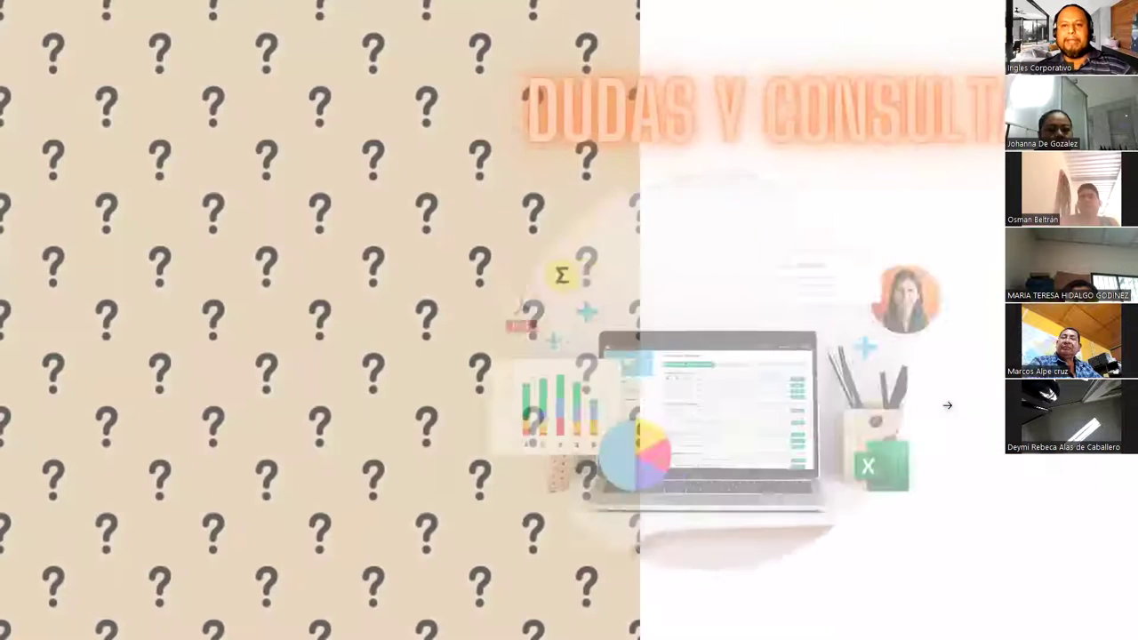